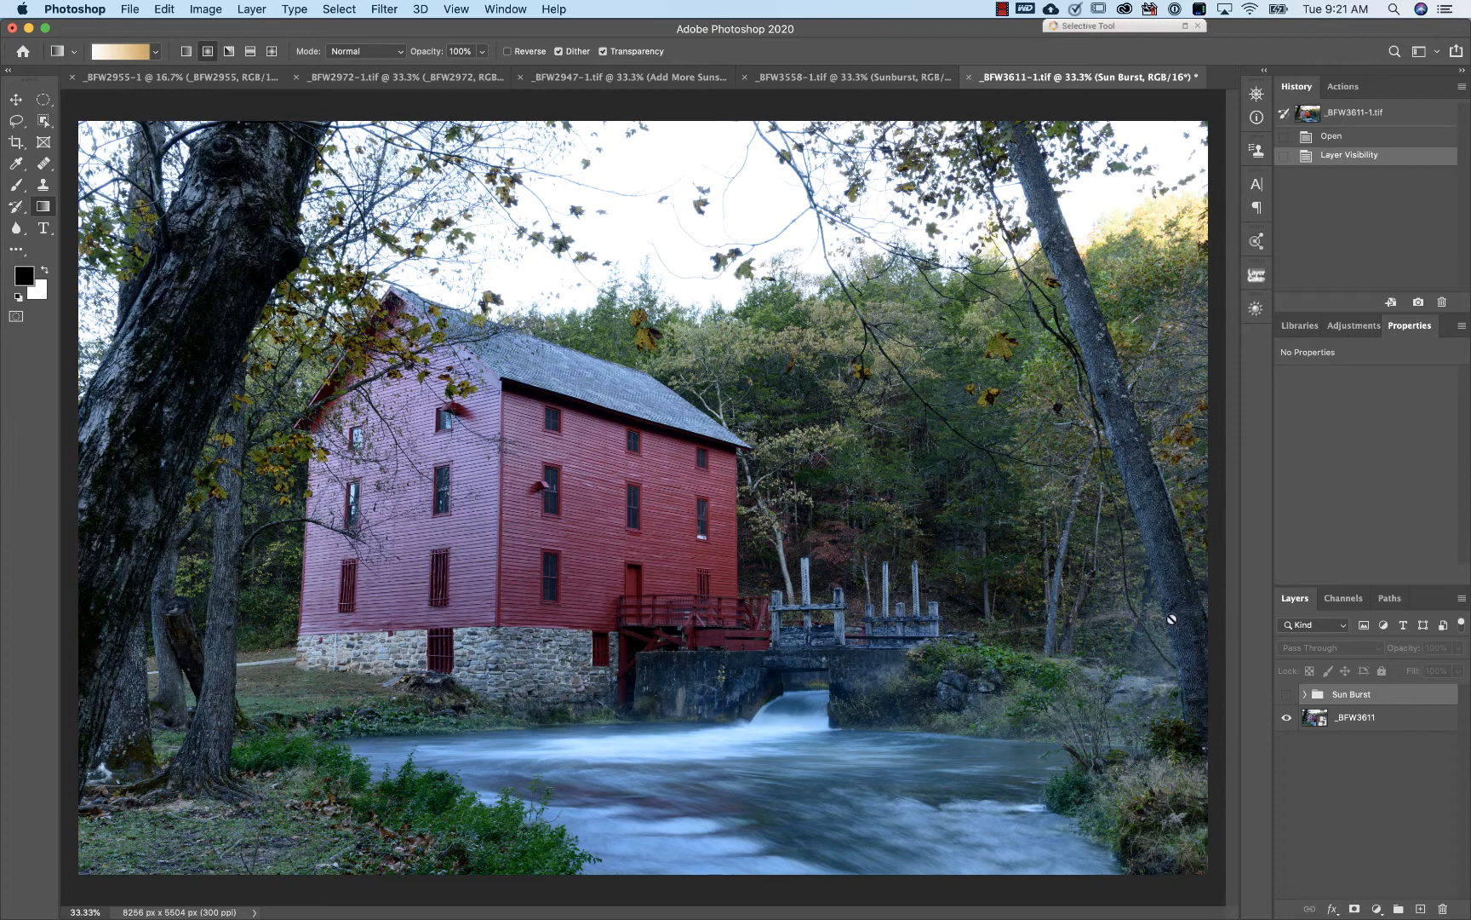
- Add a new layer above the Sun Burst group and fill it with white at 100% opacity in Normal mode
click(1420, 908)
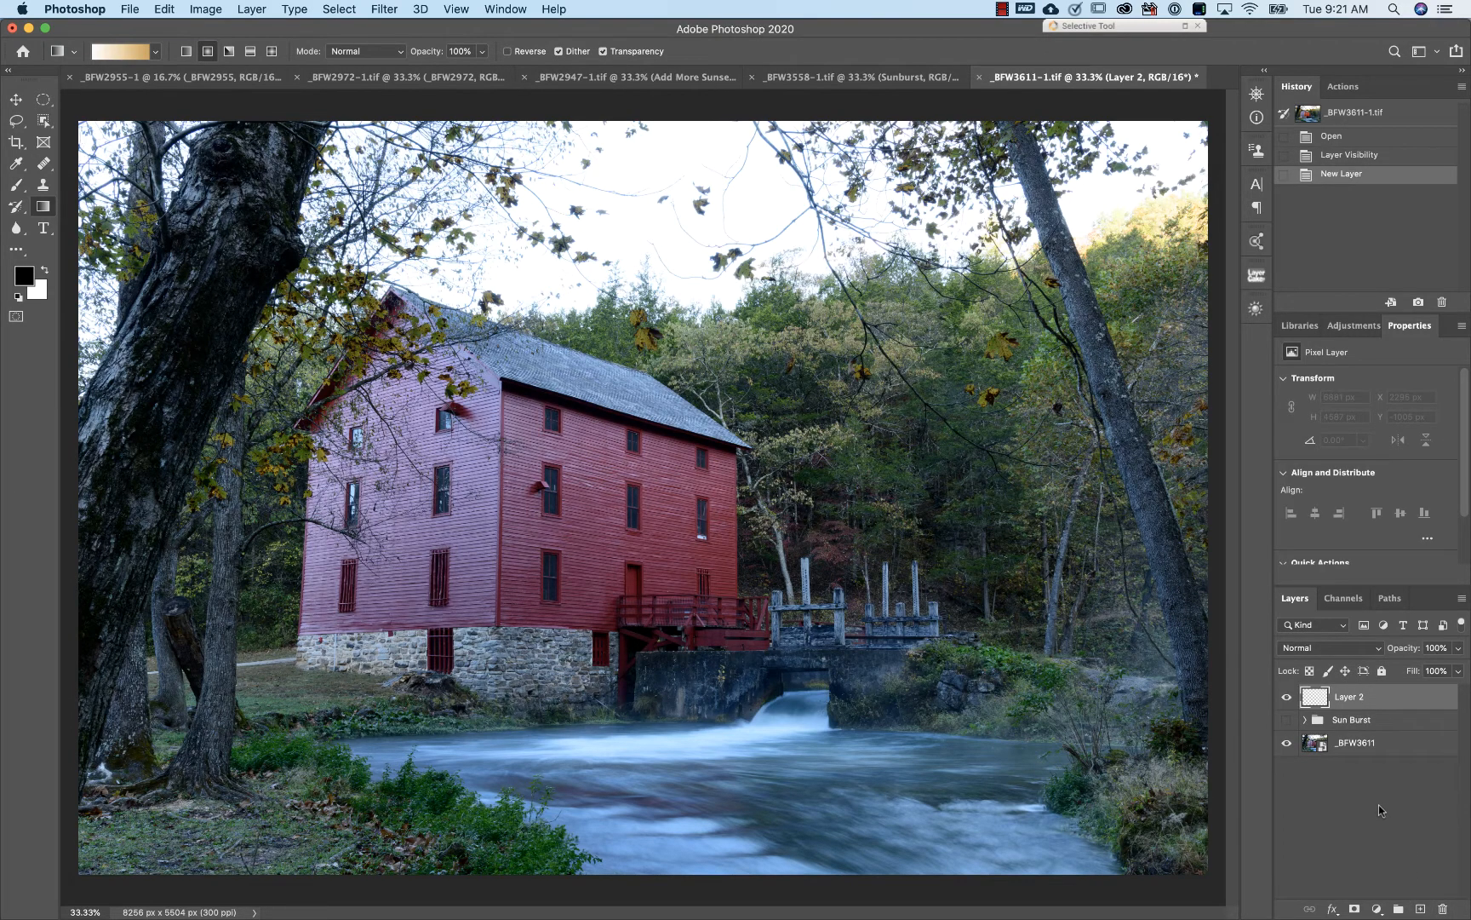
key(shift+BackSpace)
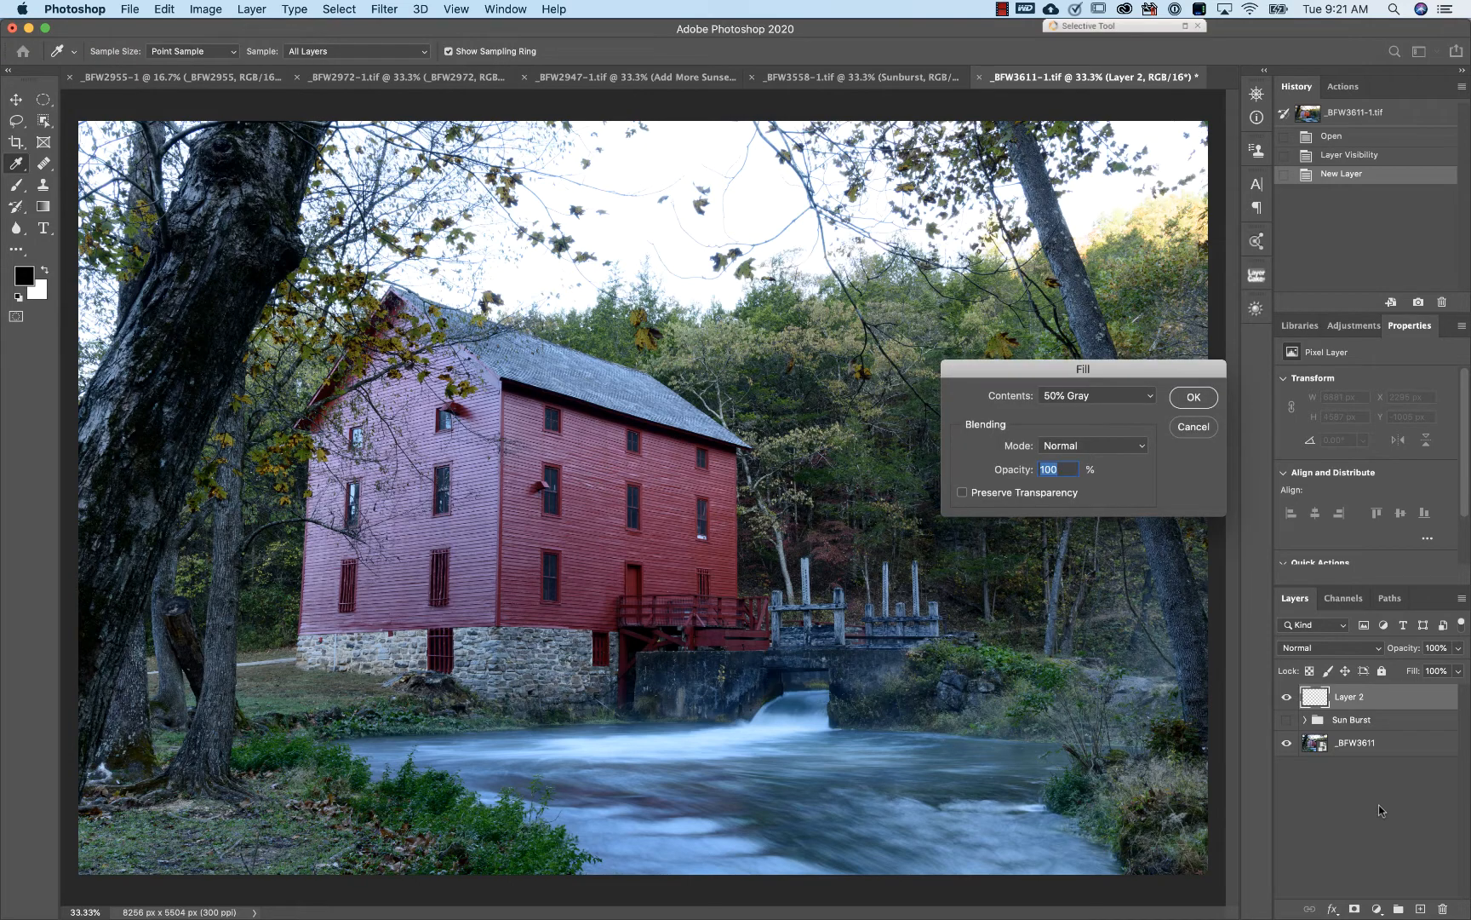
click(1139, 400)
click(1110, 411)
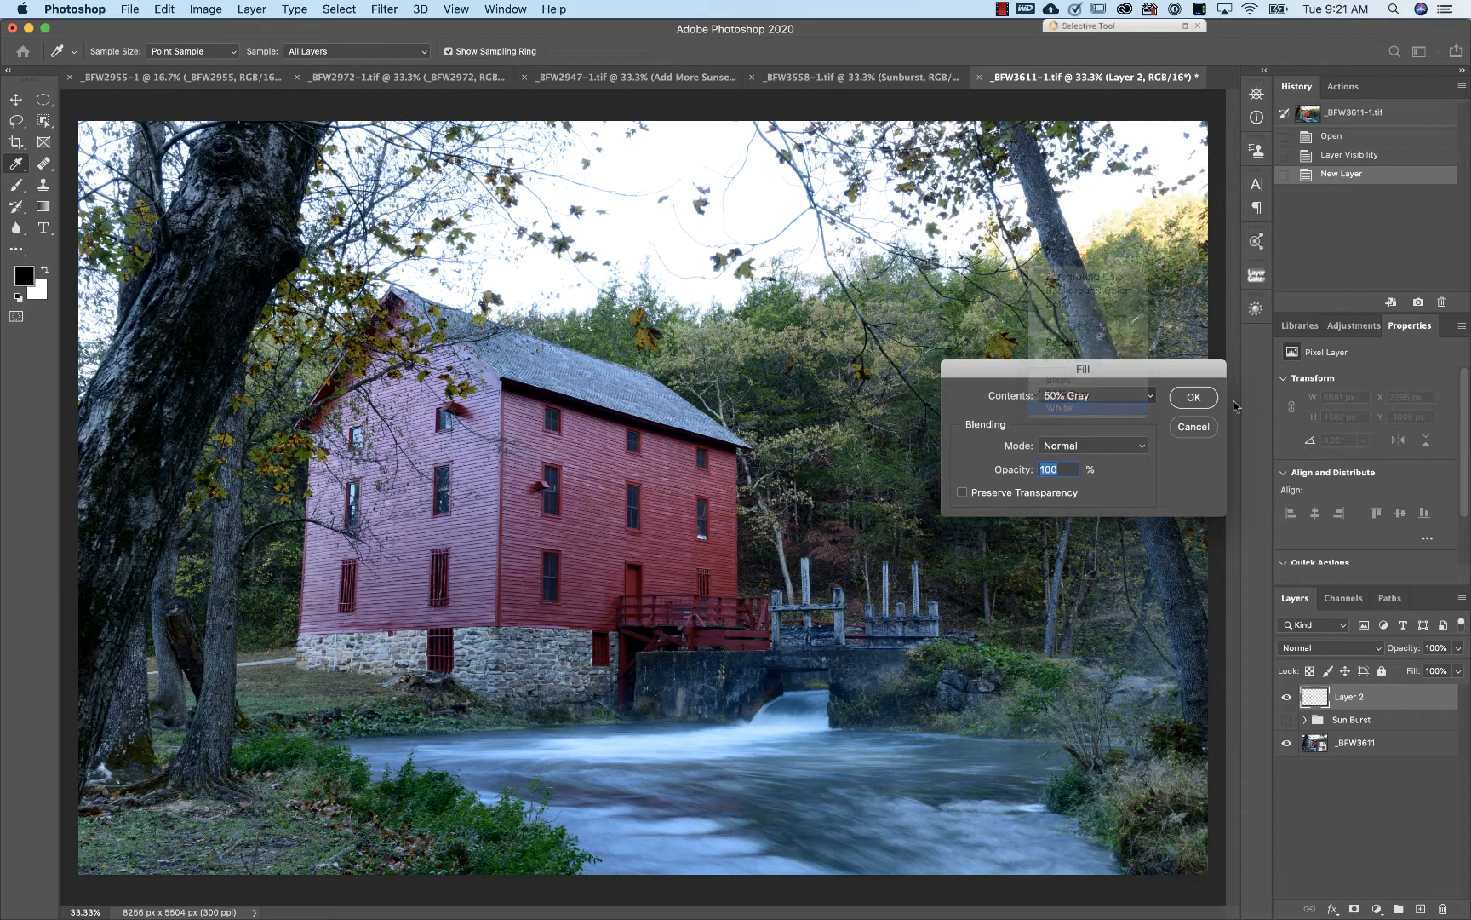
click(1194, 398)
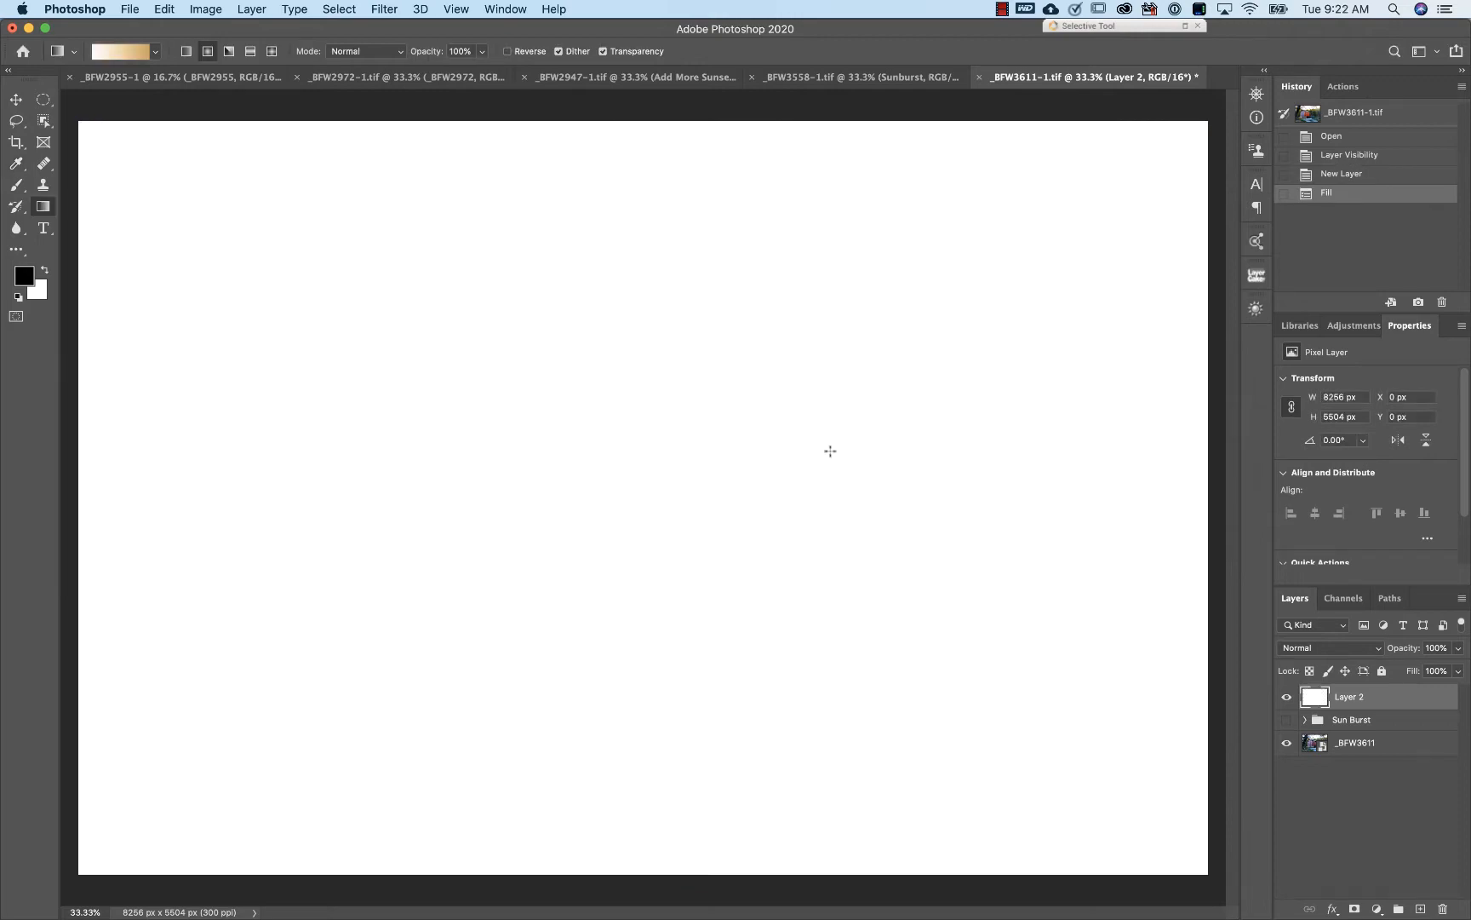
- Load the Foreground to Background preset from the Basics gradients
click(156, 53)
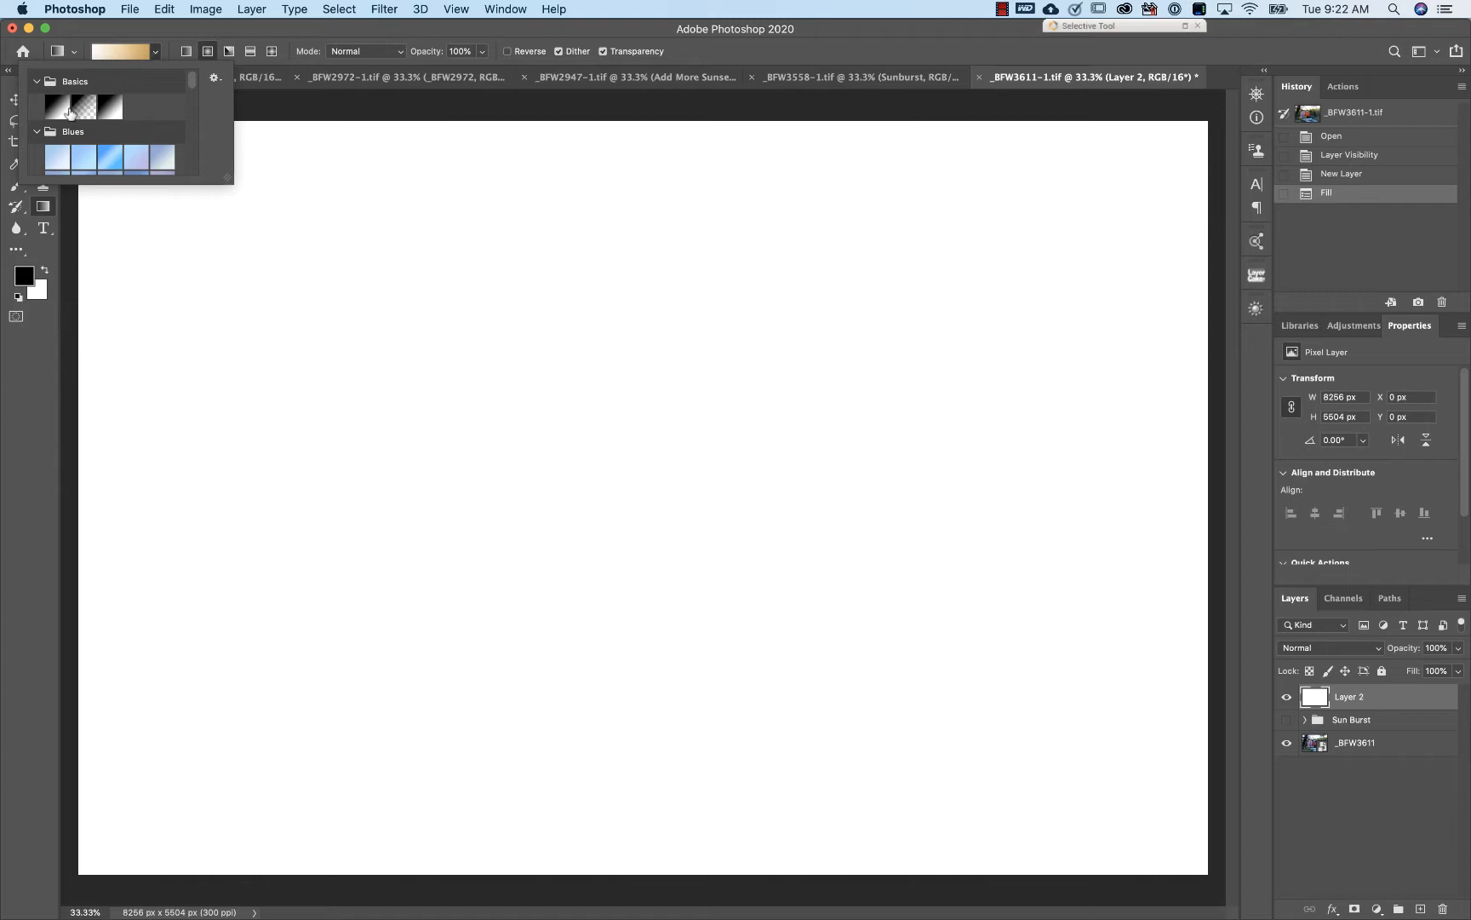
click(49, 103)
click(175, 27)
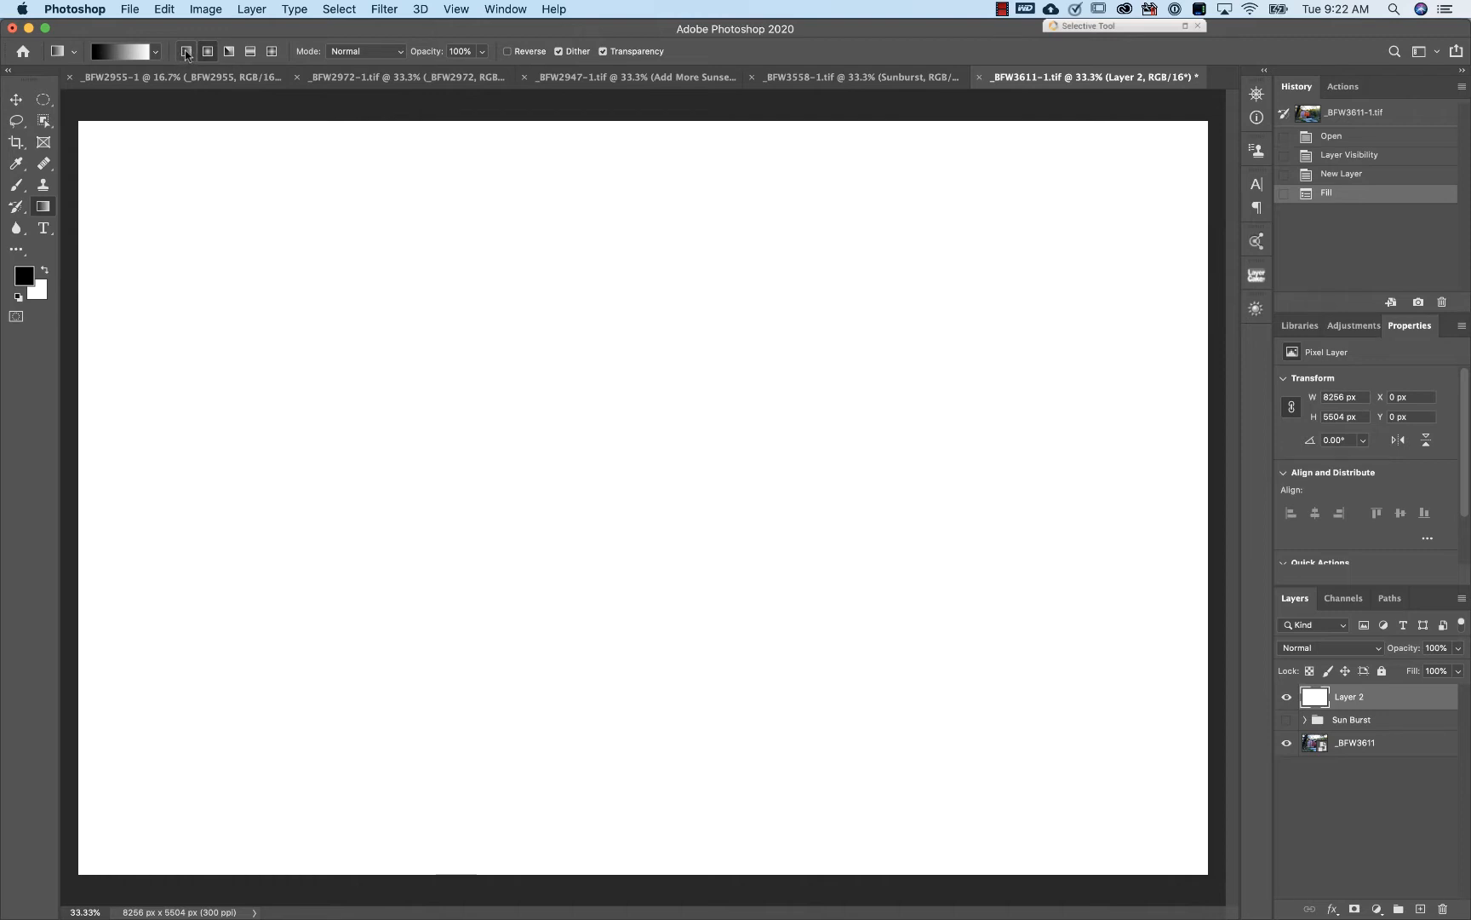
- Try a linear gradient from near the canvas's upper edge downward and a radial gradient from its center, undoing each one
click(187, 53)
drag(653, 150, 652, 591)
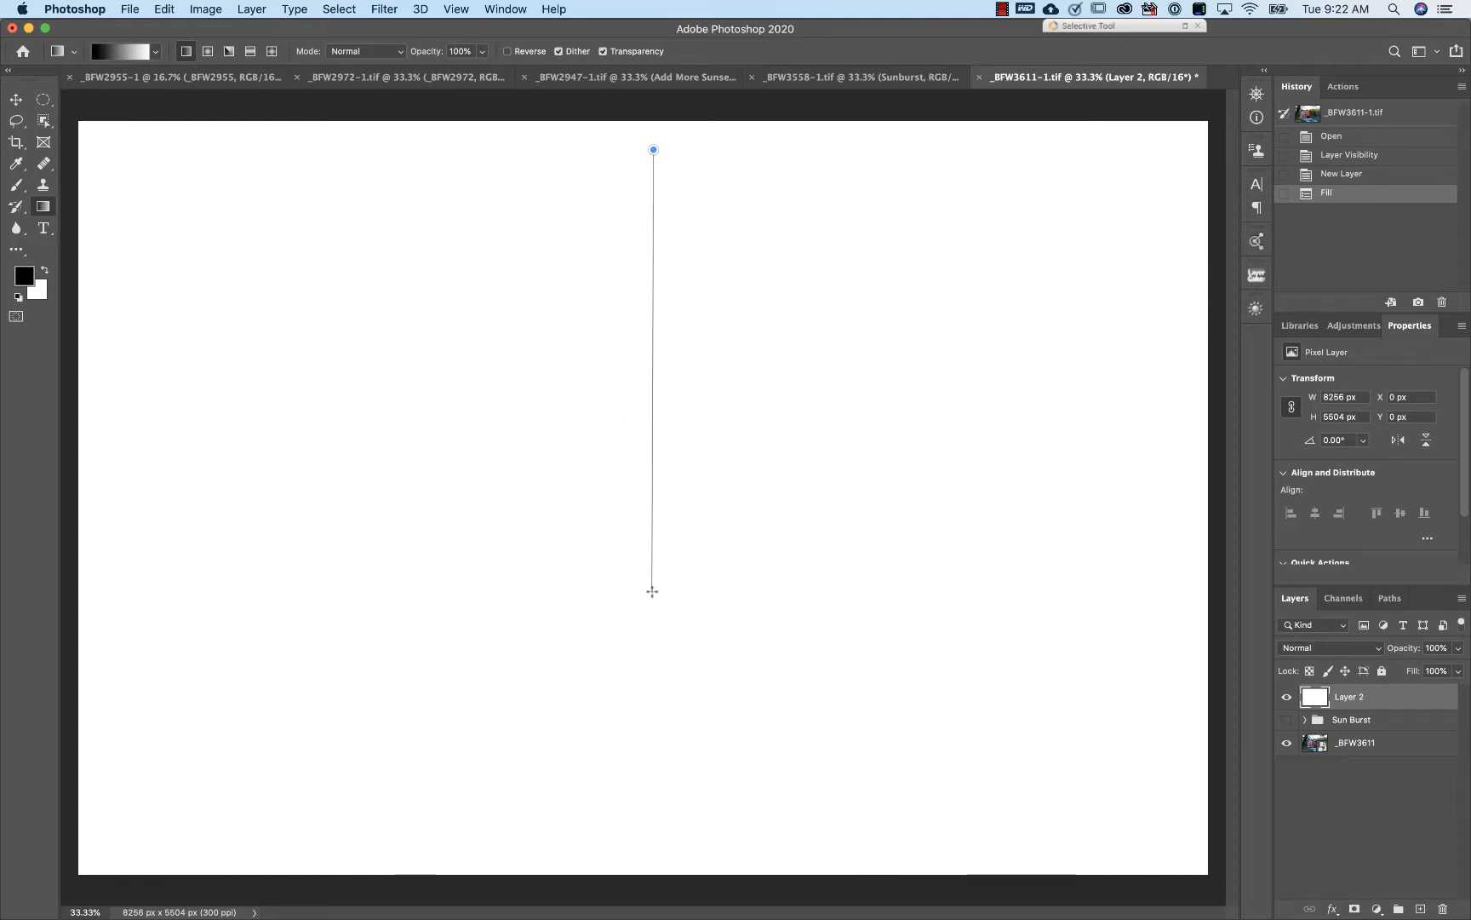
drag(652, 591, 657, 658)
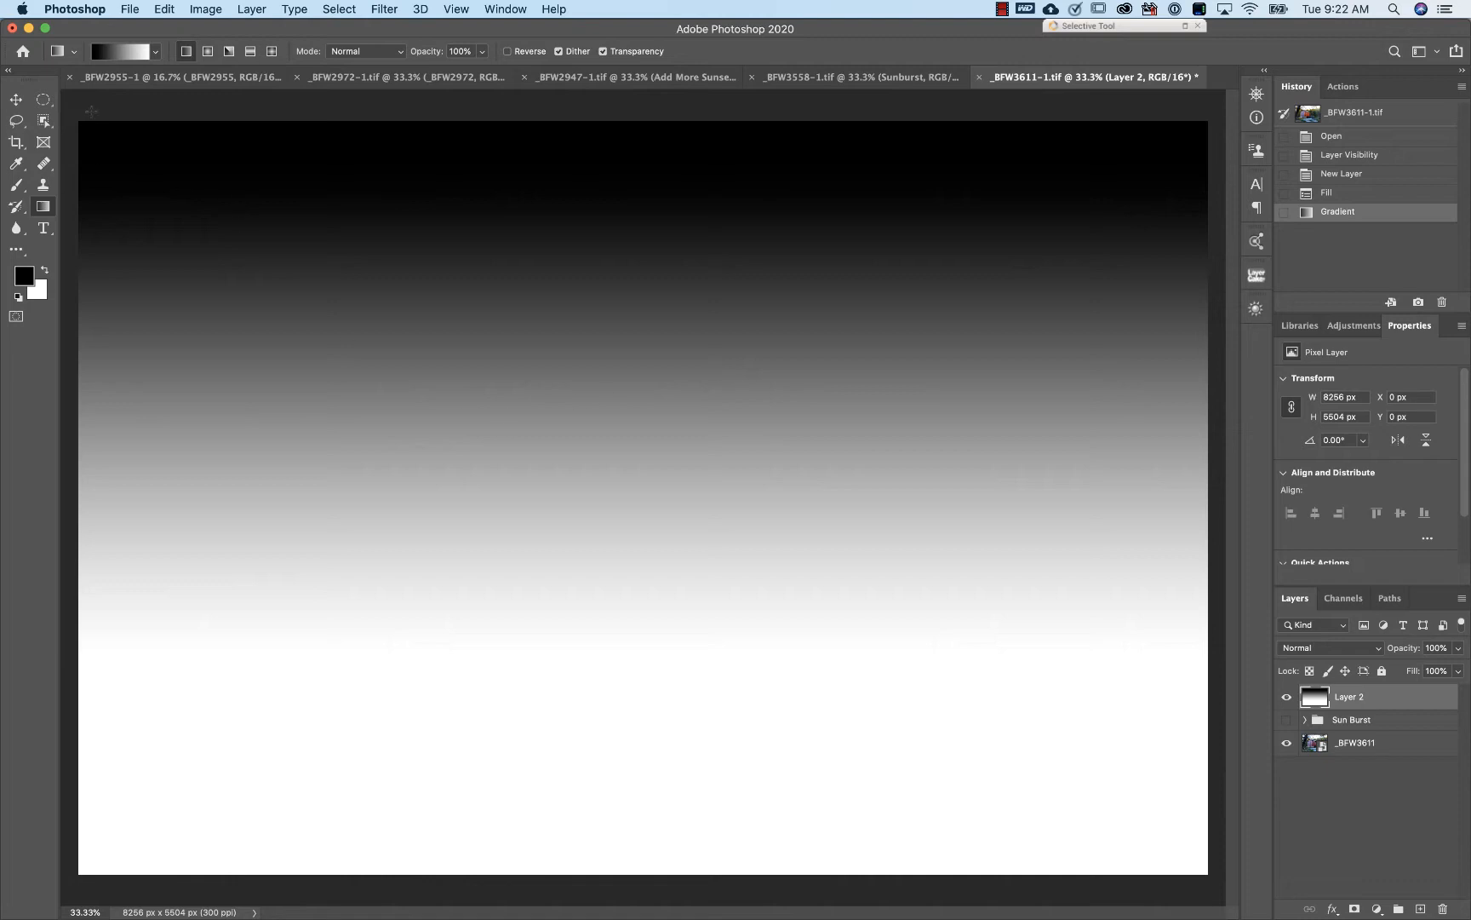
click(208, 53)
key(super+z)
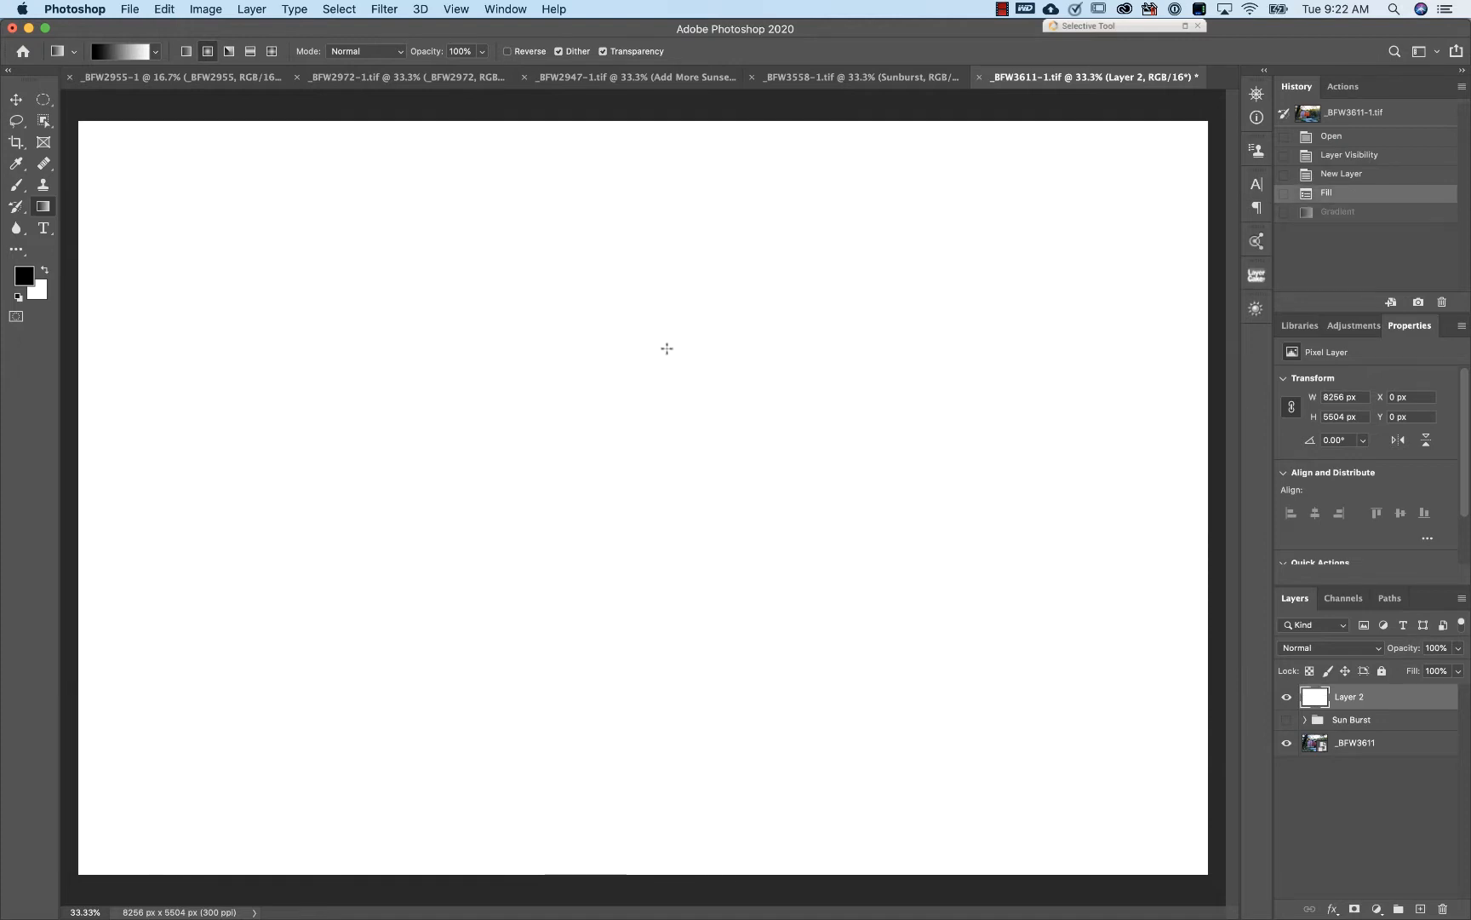
drag(644, 427, 697, 742)
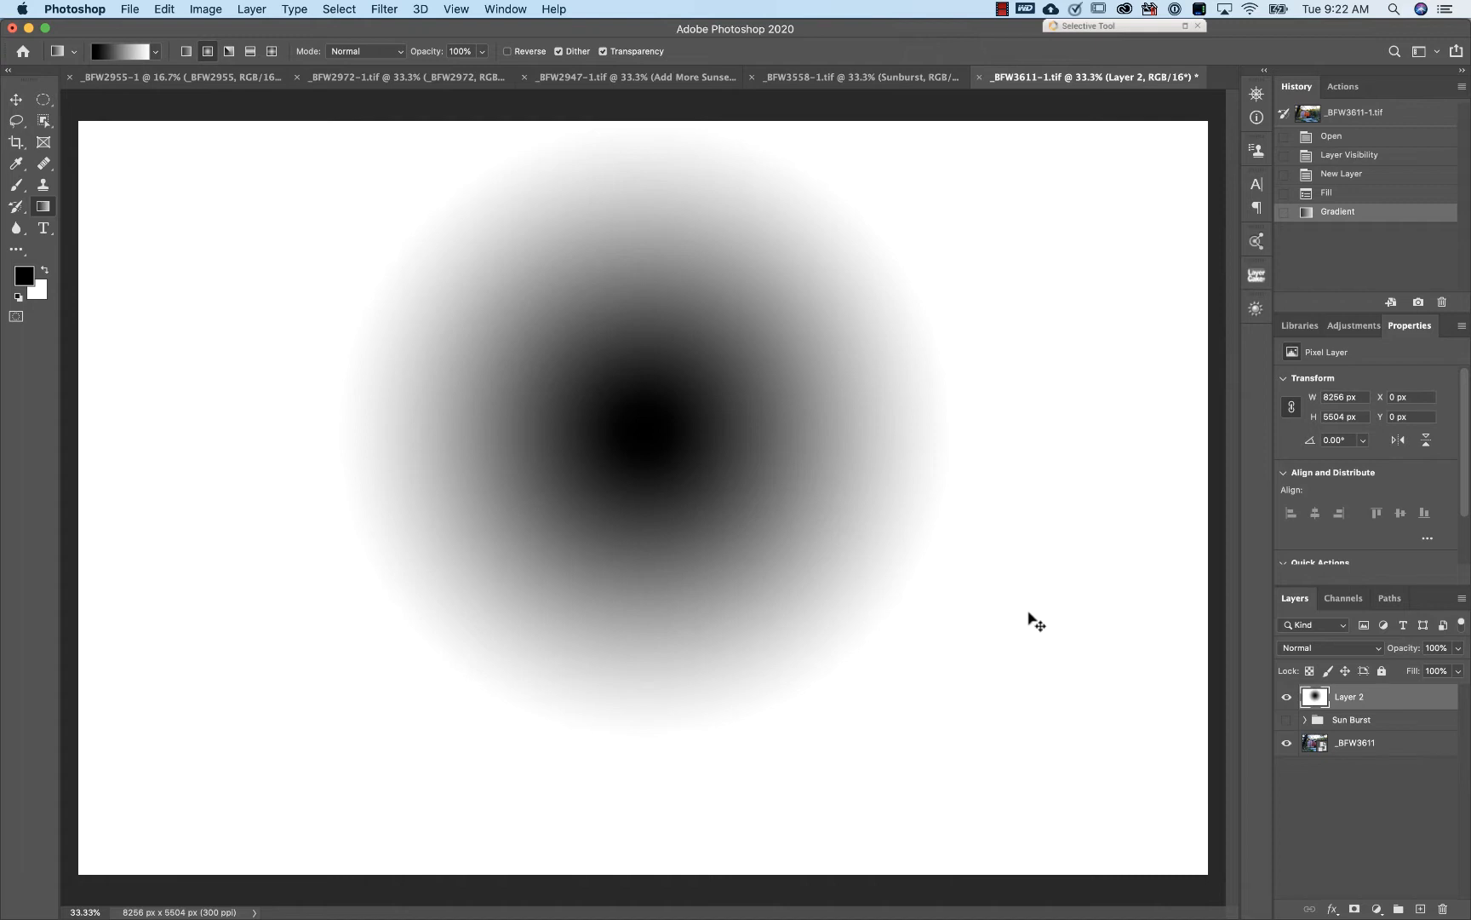
key(super+z)
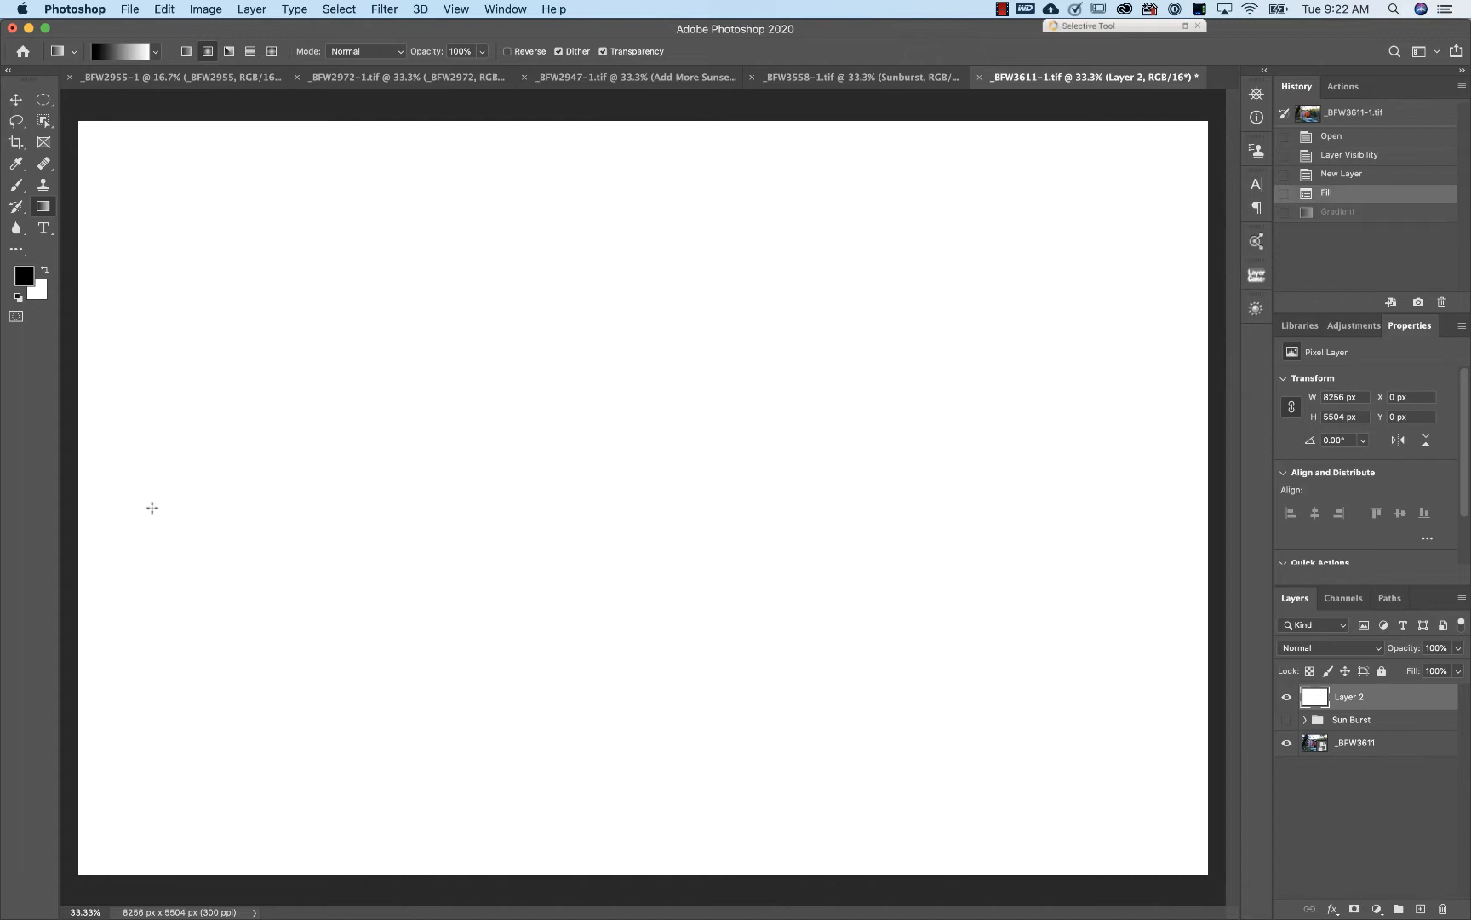
- Try an angle gradient from the canvas center toward its lower-right corner, and undo it
click(229, 52)
drag(626, 471, 1061, 788)
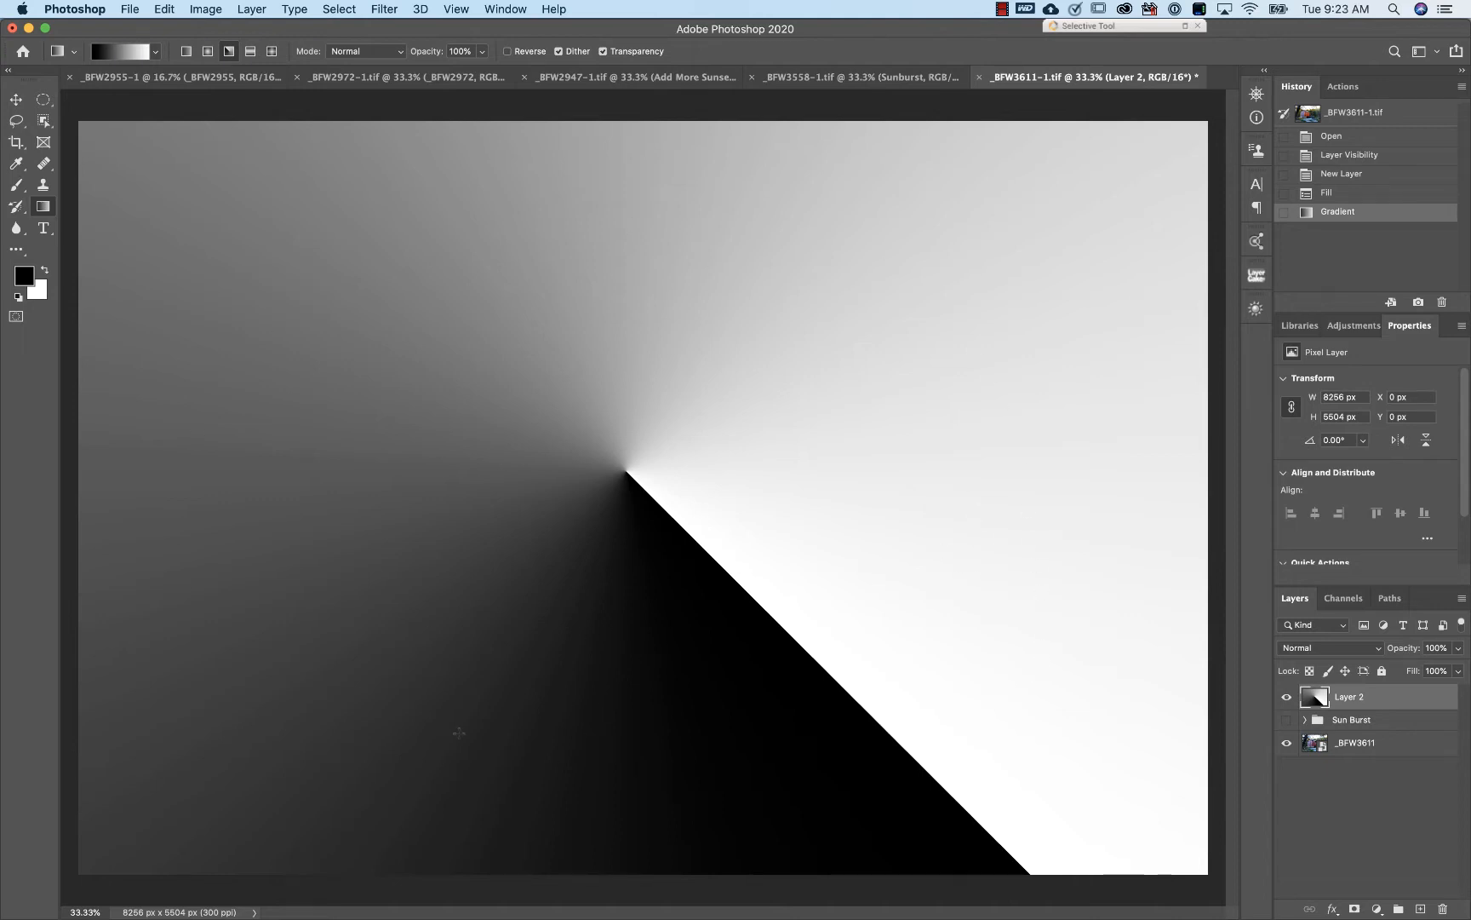
key(super+z)
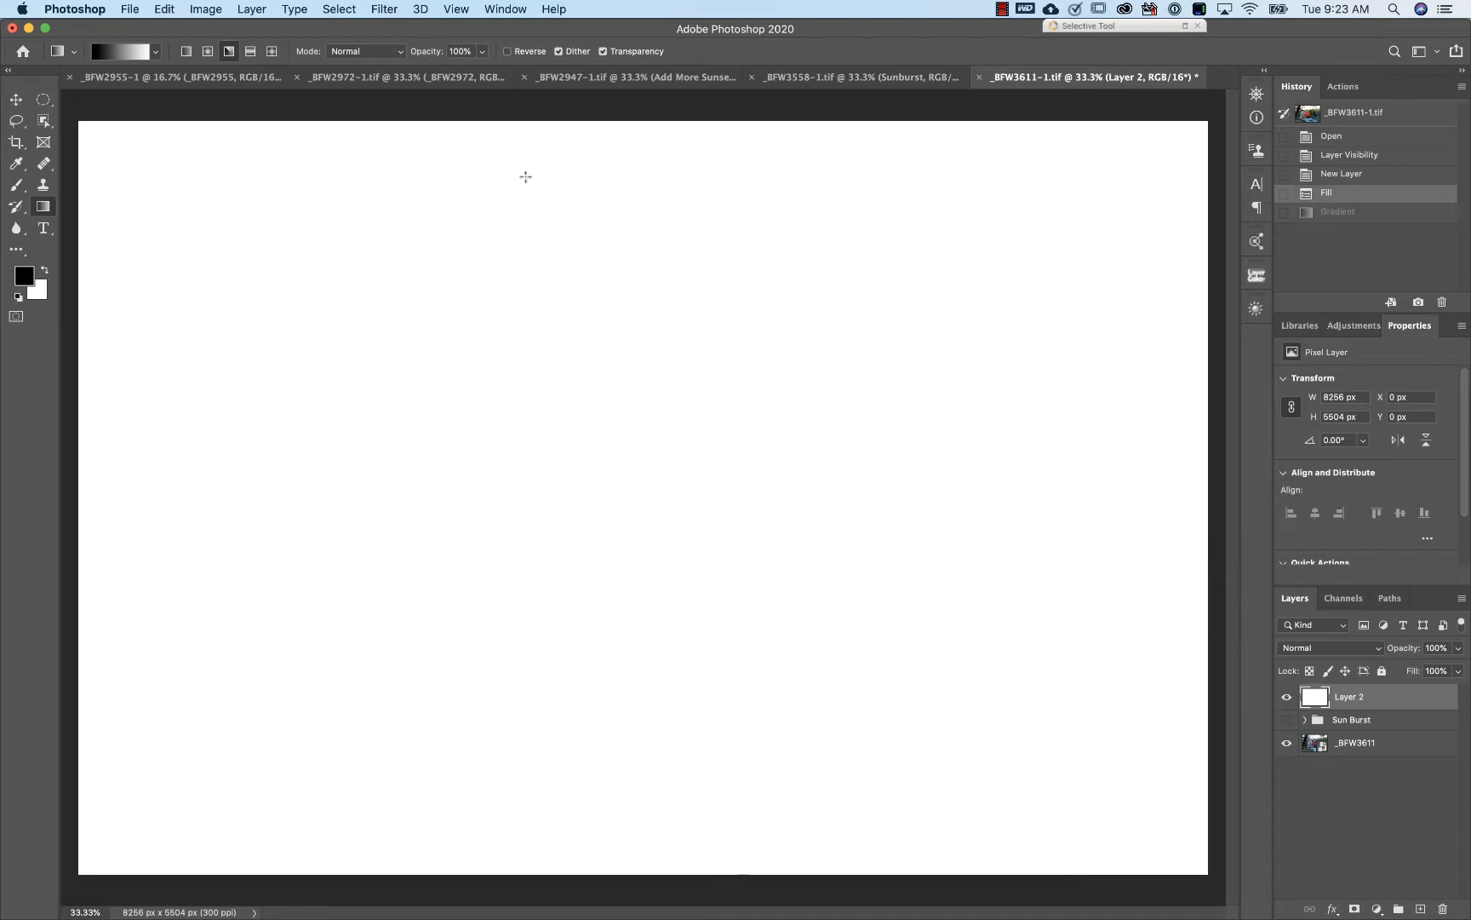
- Try a reflected gradient running a short way downward from the canvas center, and undo it
click(250, 52)
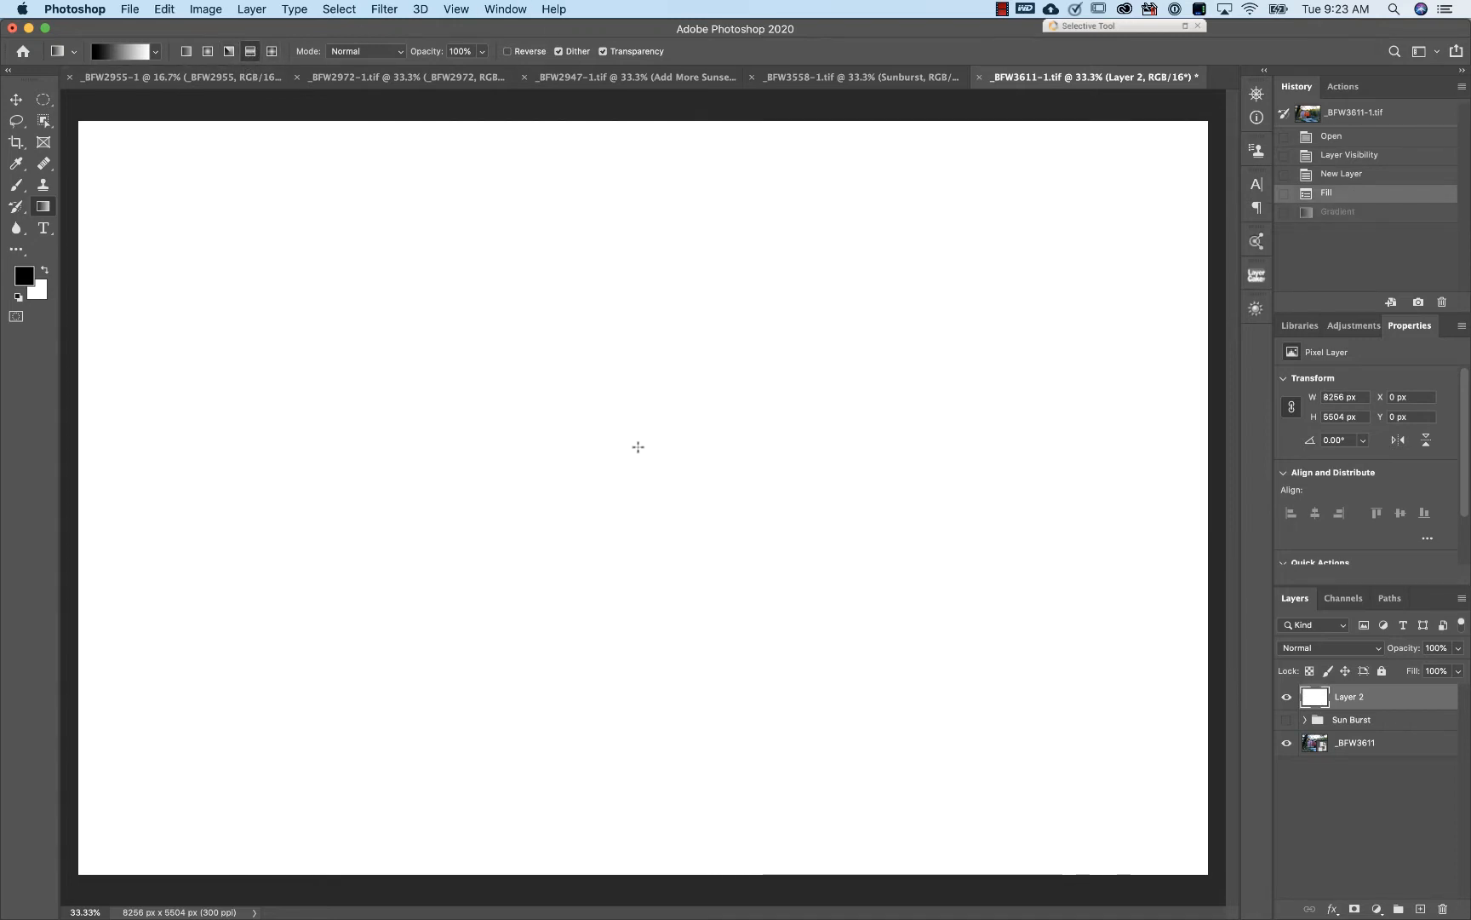
drag(655, 422, 668, 617)
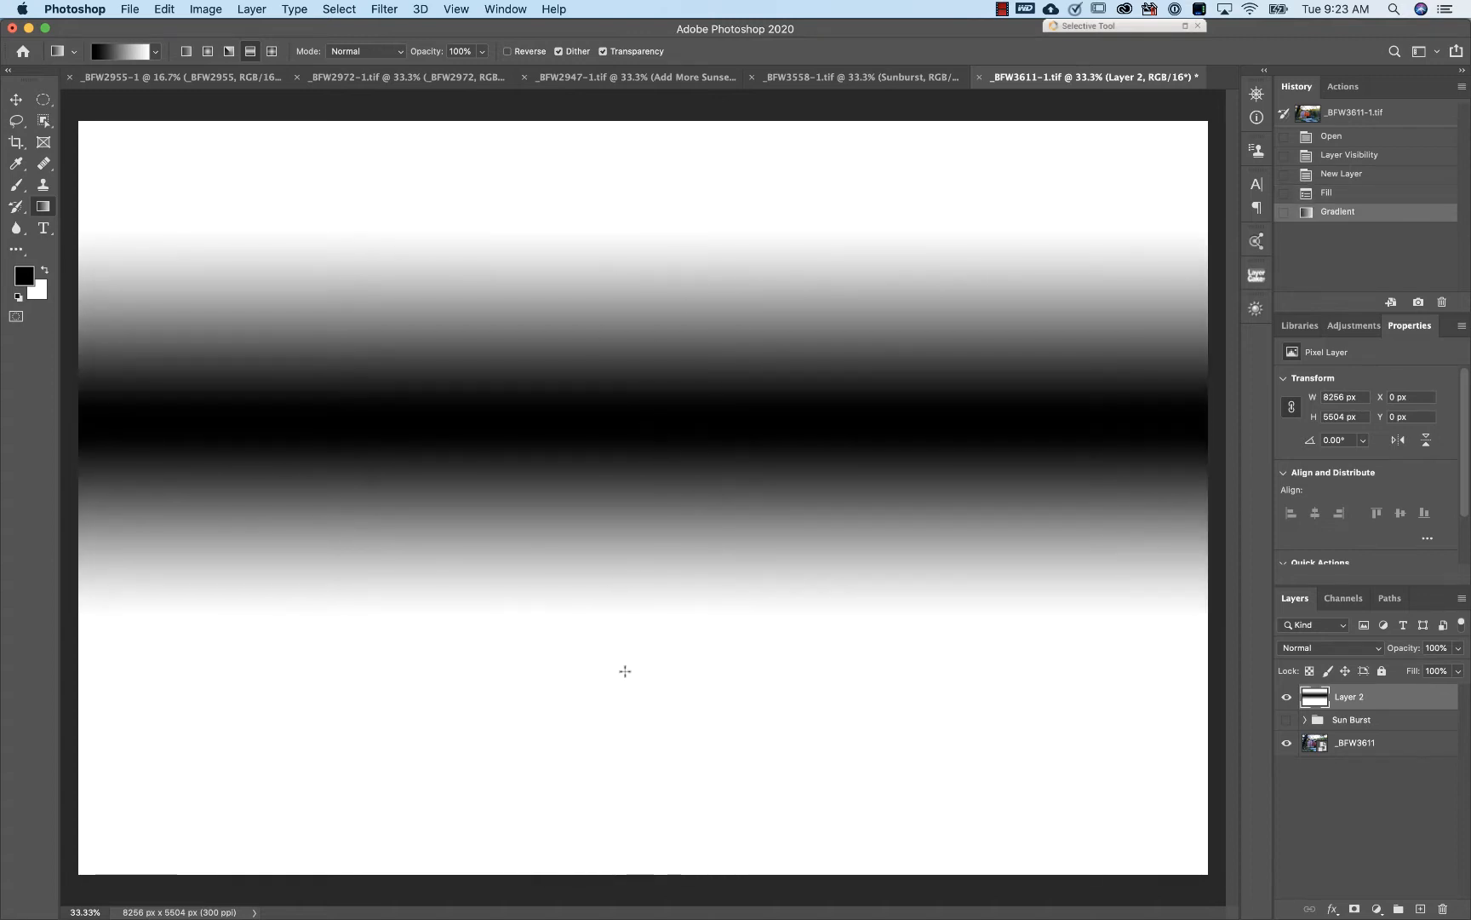
key(super+z)
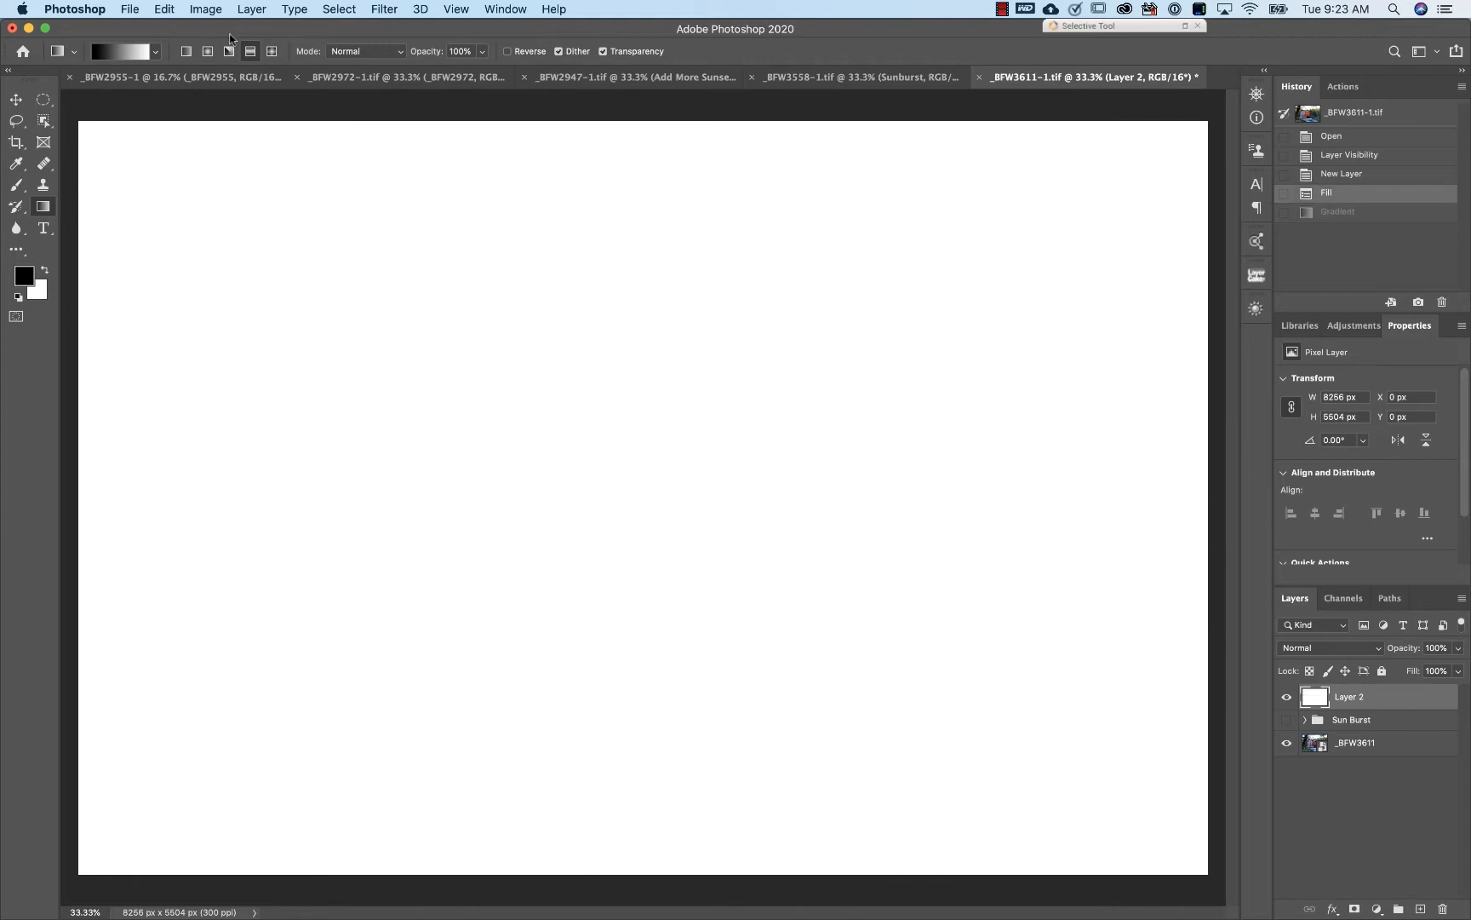
- Try a small diamond gradient starting near the canvas center, and undo it
click(273, 54)
drag(680, 403, 695, 577)
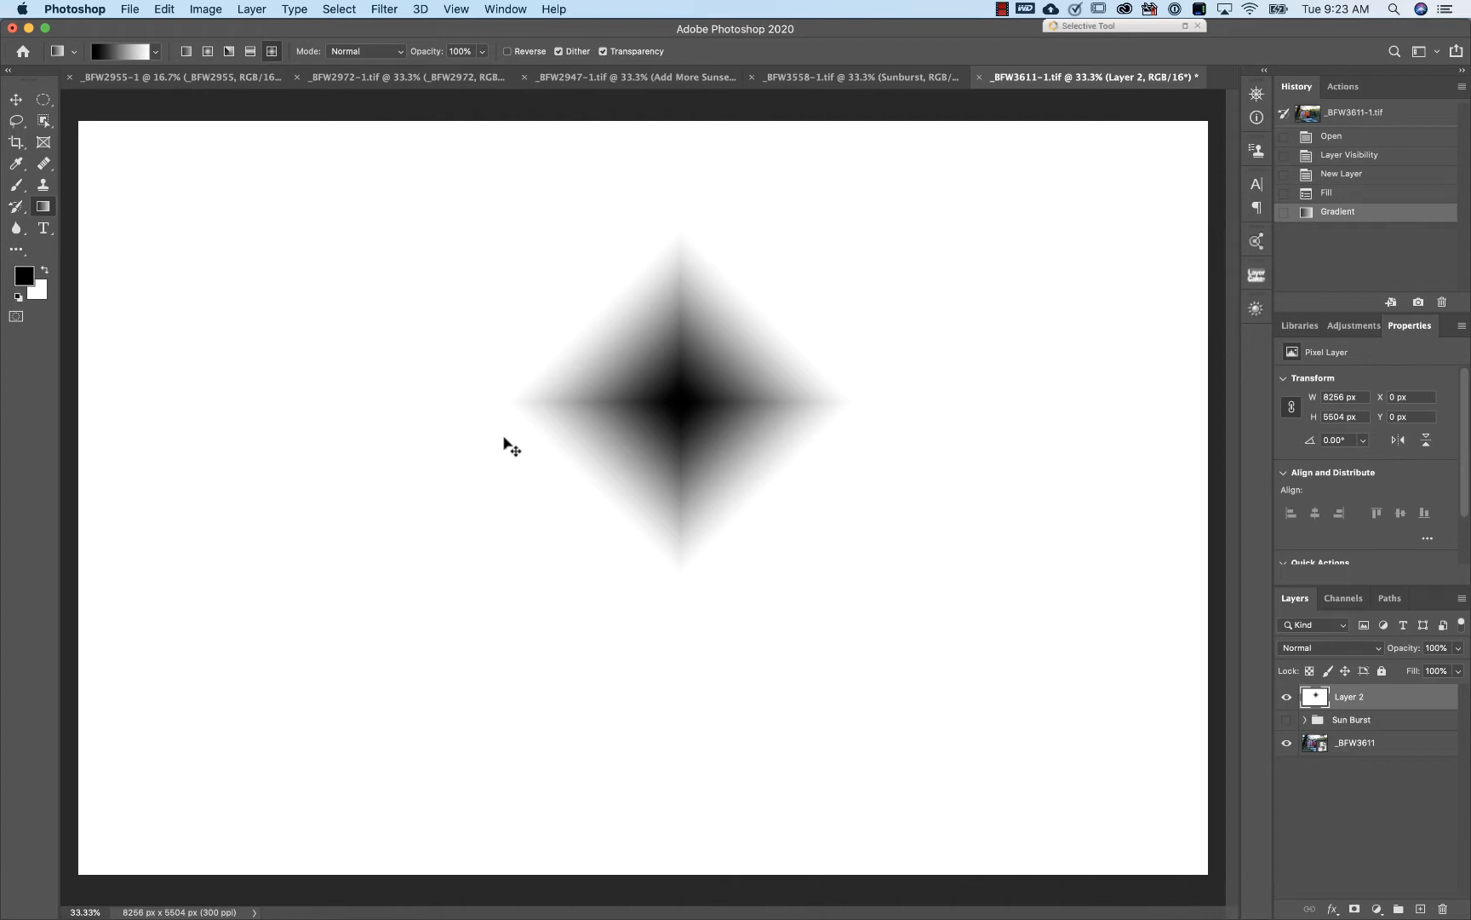
key(super+z)
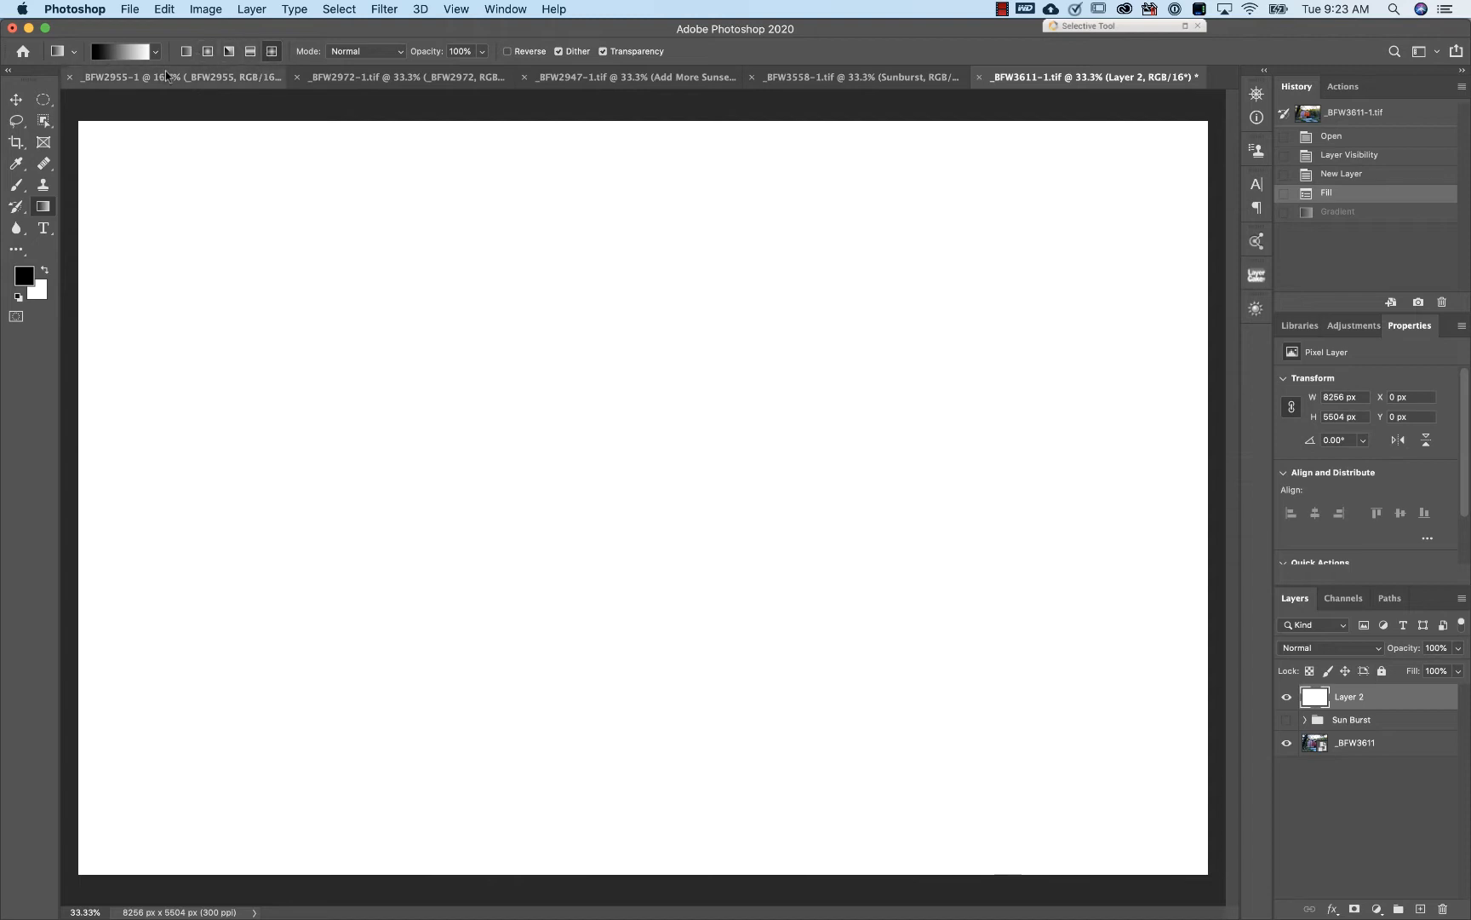
- Open the Gradient Editor, enlarge it to show all preset folders, and examine the Pinks and Purples presets
click(112, 56)
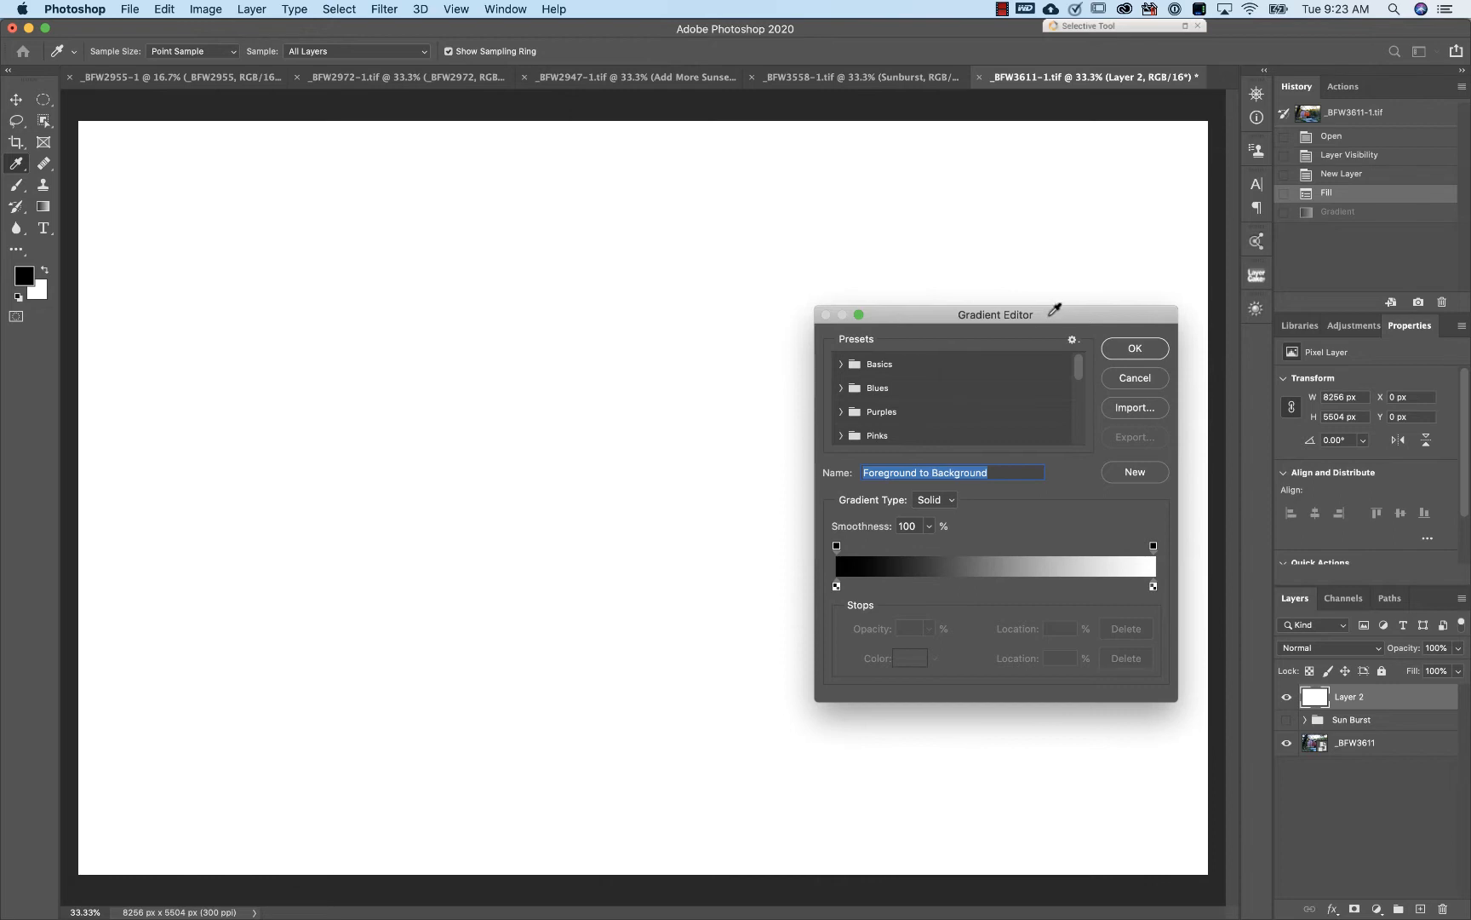
drag(1053, 312, 708, 146)
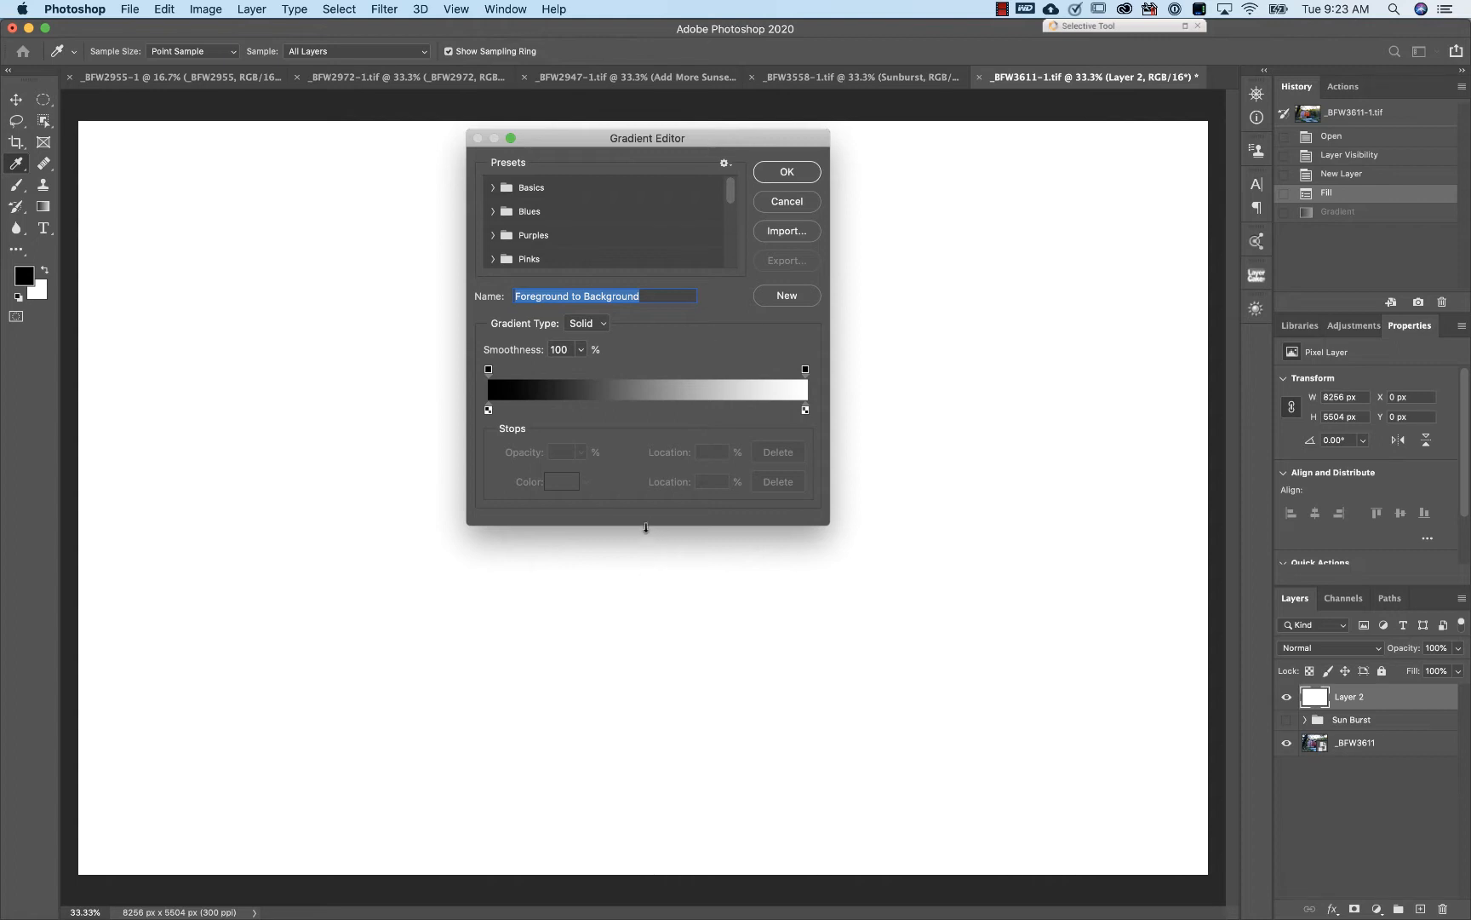
drag(645, 526, 635, 852)
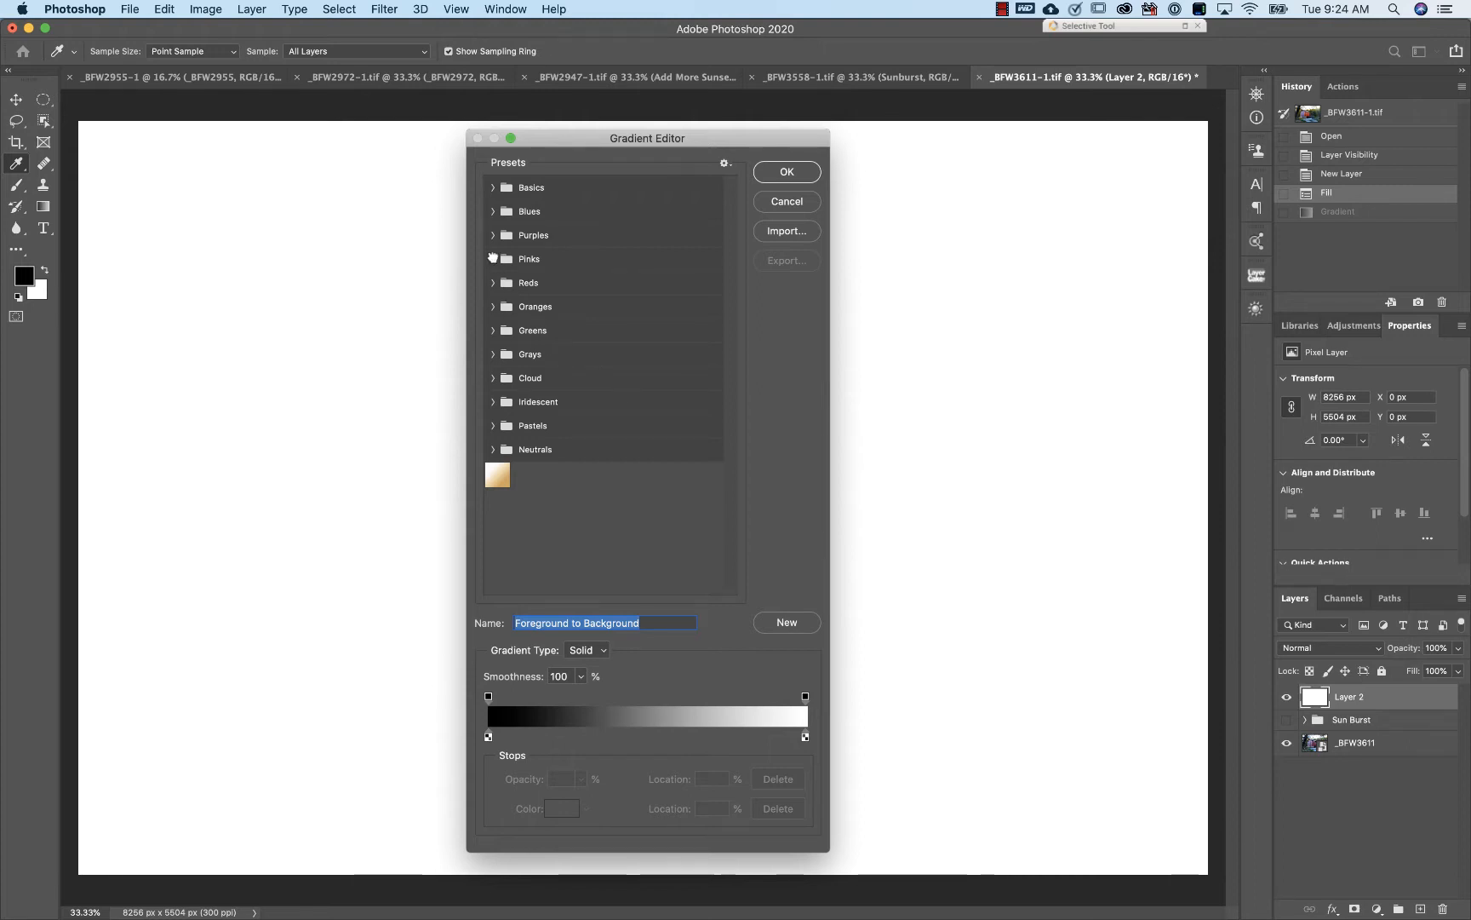
click(494, 259)
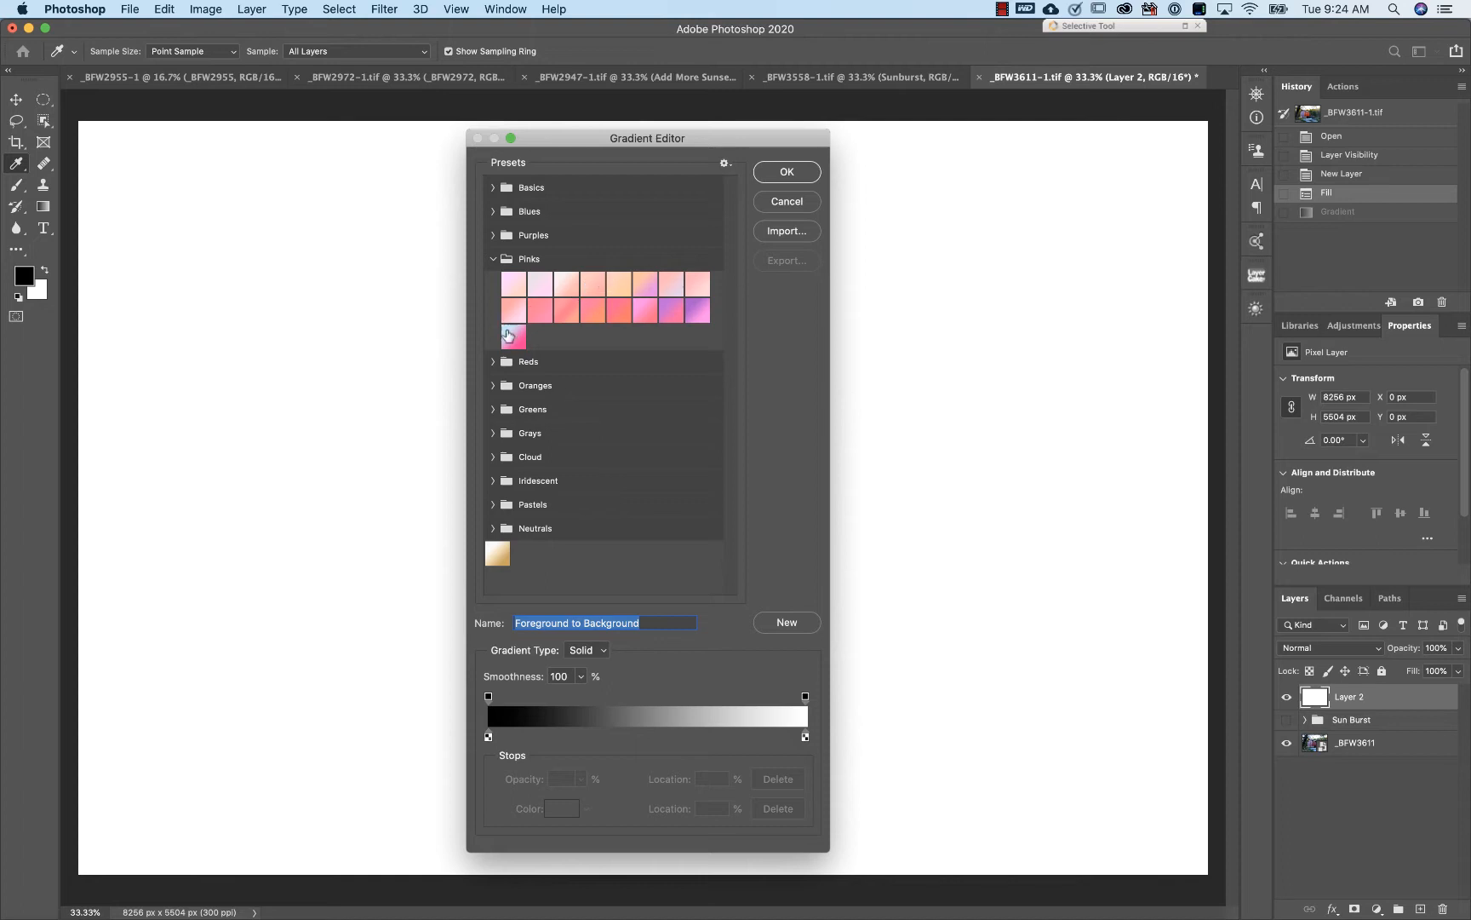
click(494, 259)
click(493, 235)
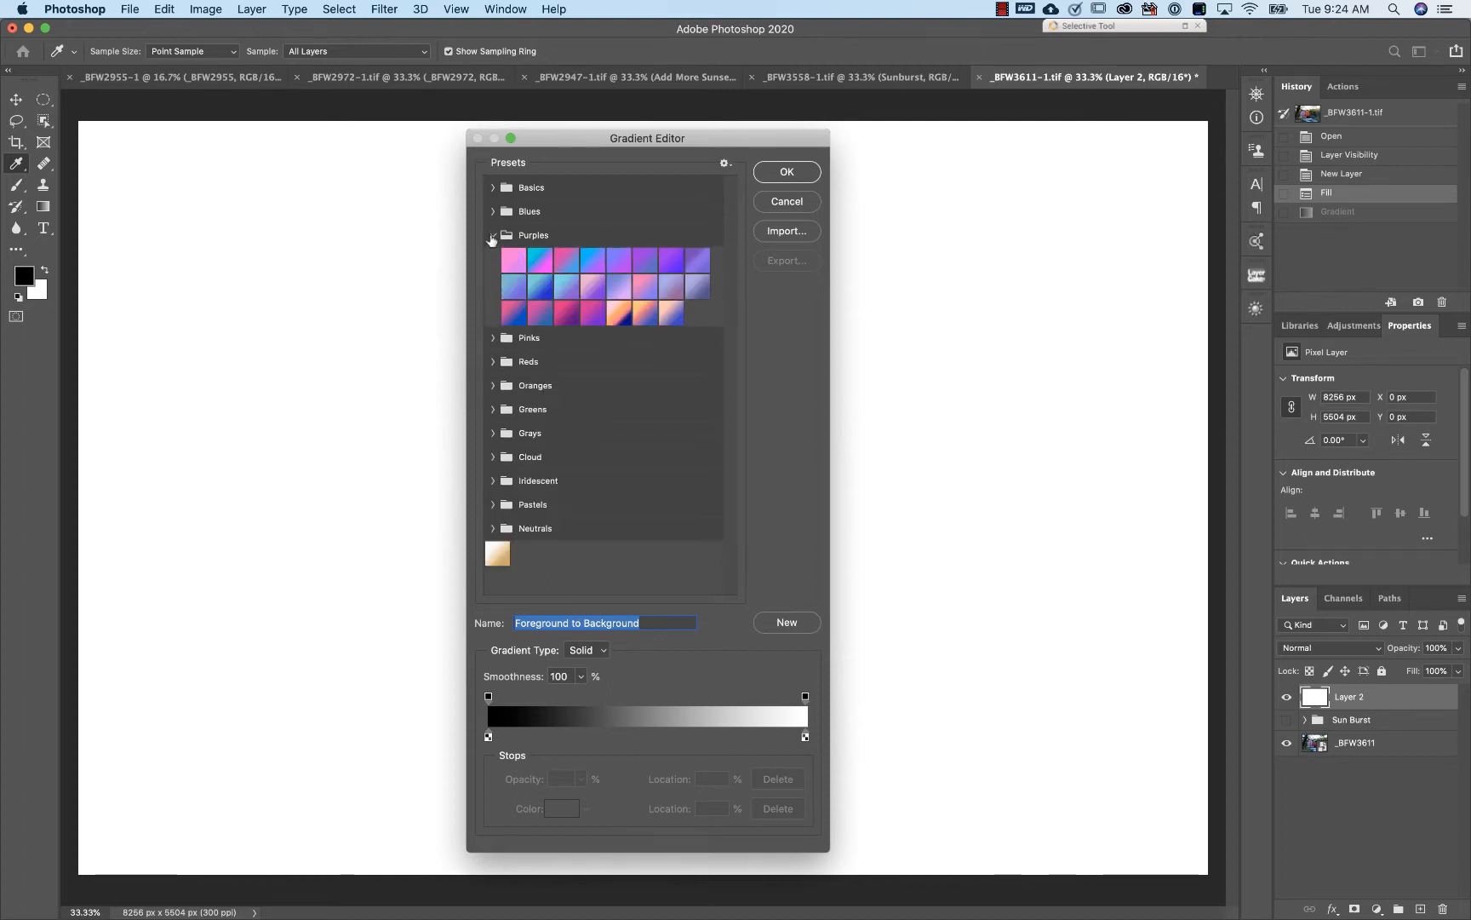
click(493, 235)
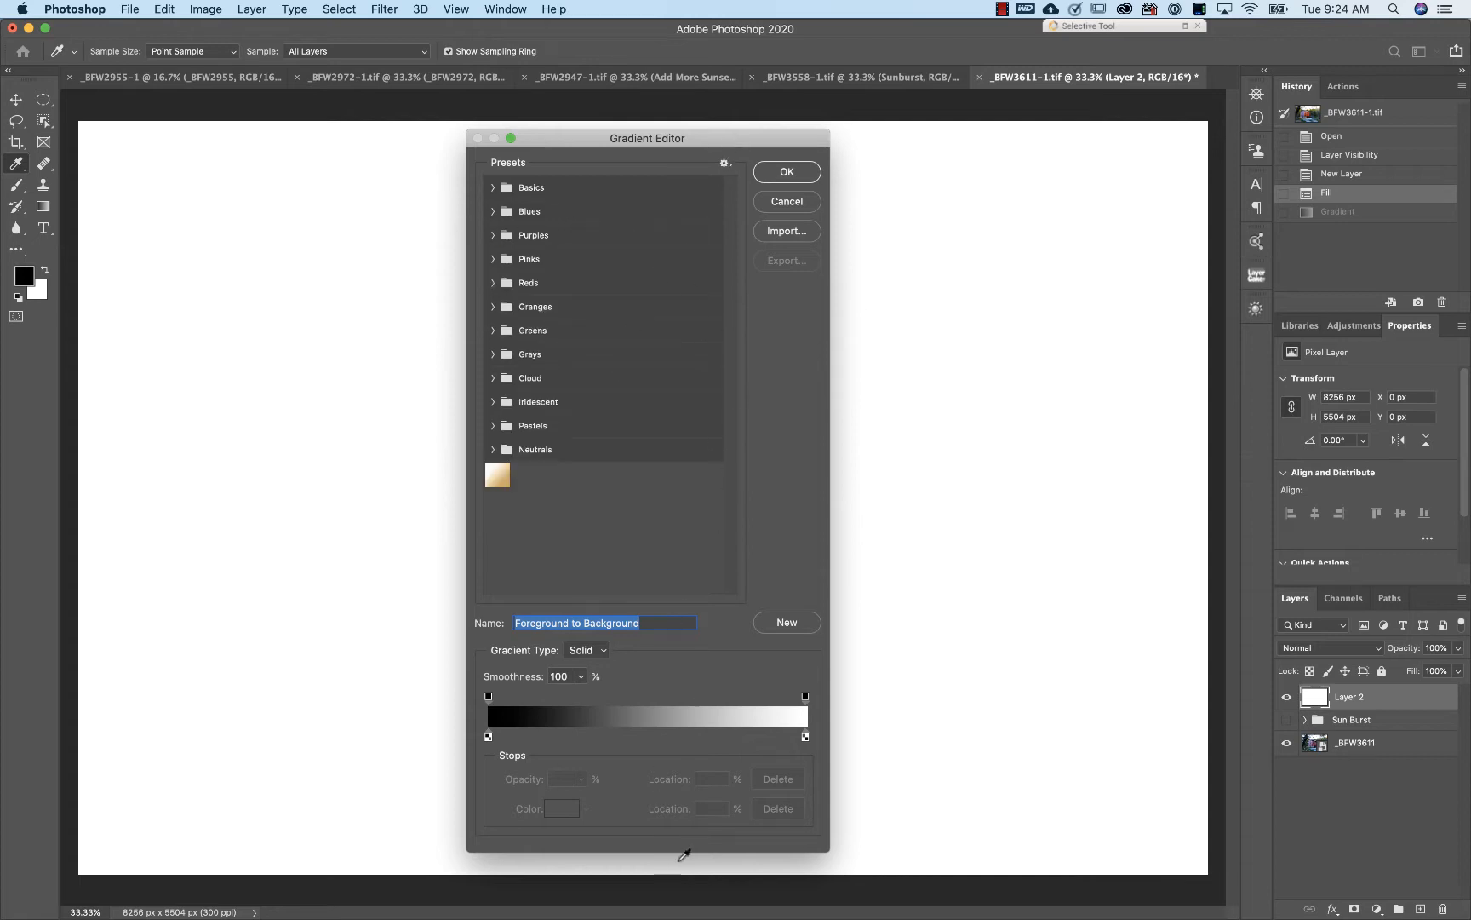
- Shorten and widen the Gradient Editor so the gradient bar is longer, and place it over the canvas
drag(684, 851, 672, 519)
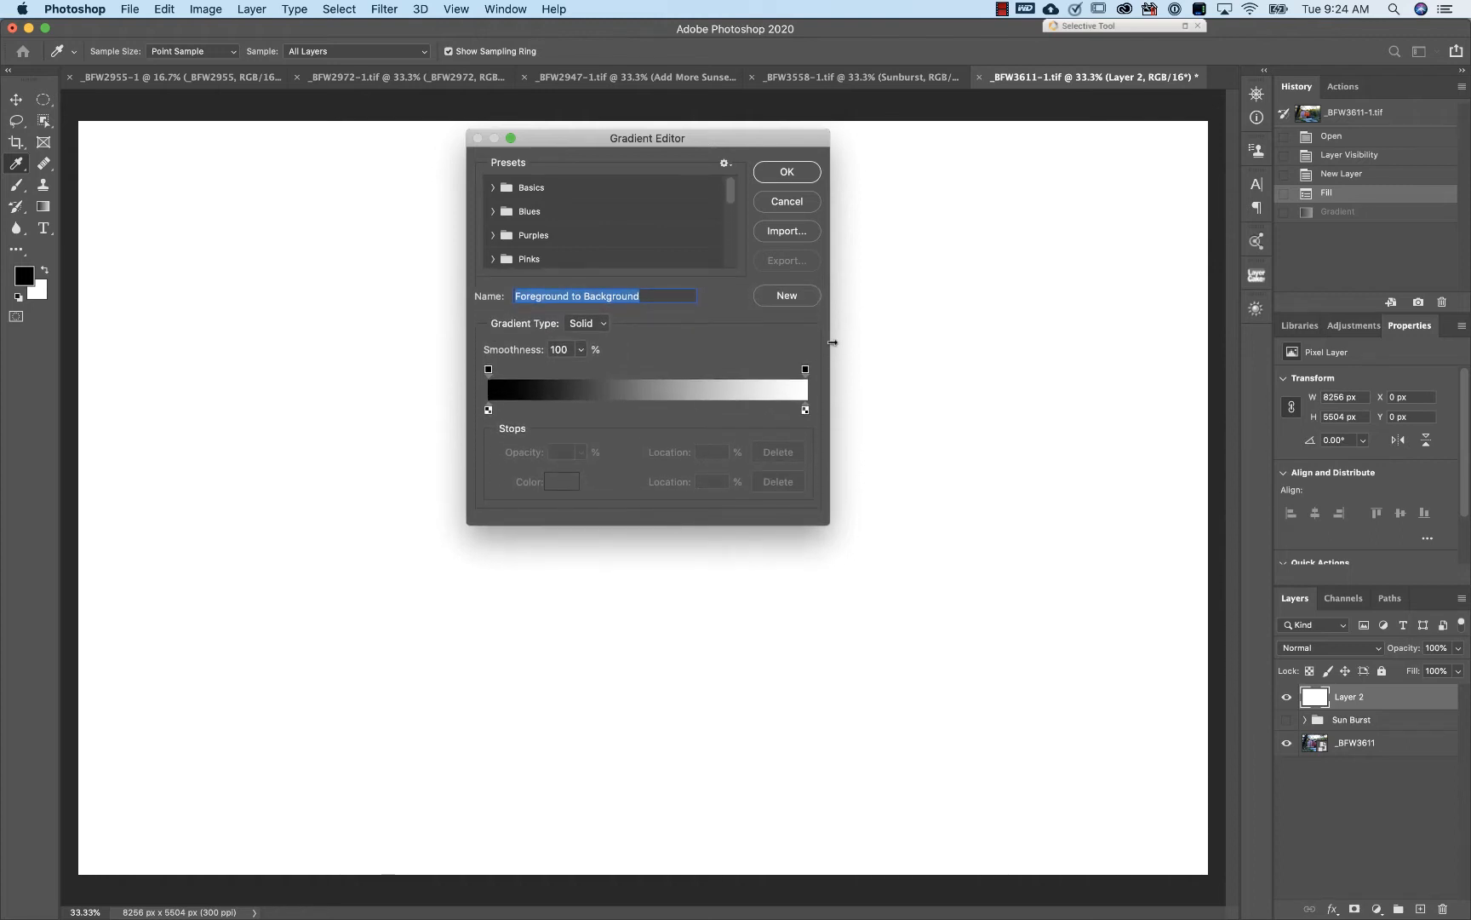
drag(835, 340, 1164, 302)
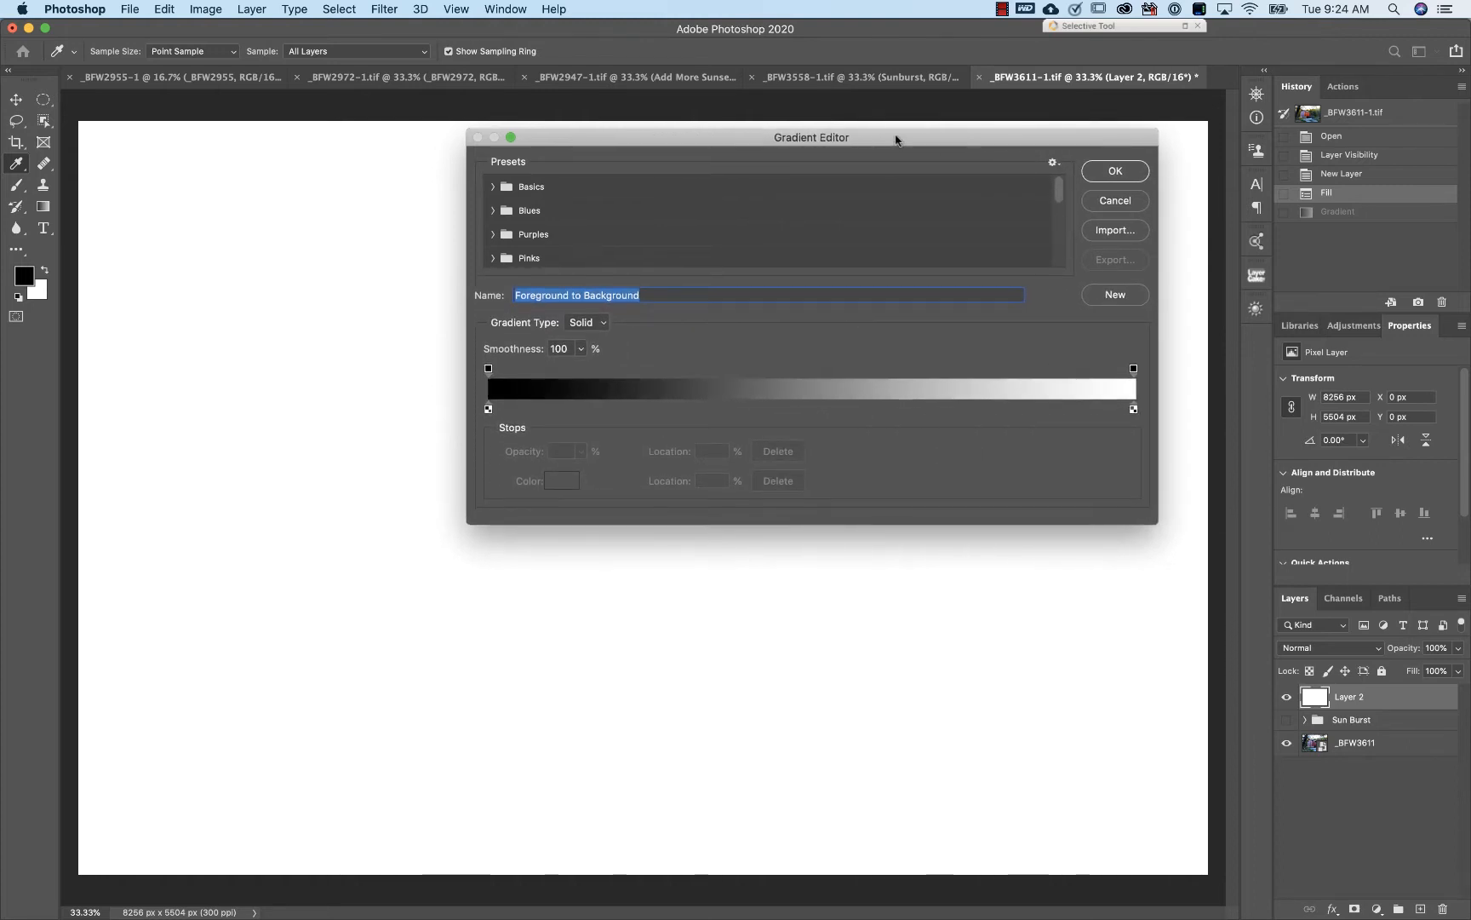
drag(897, 138, 727, 197)
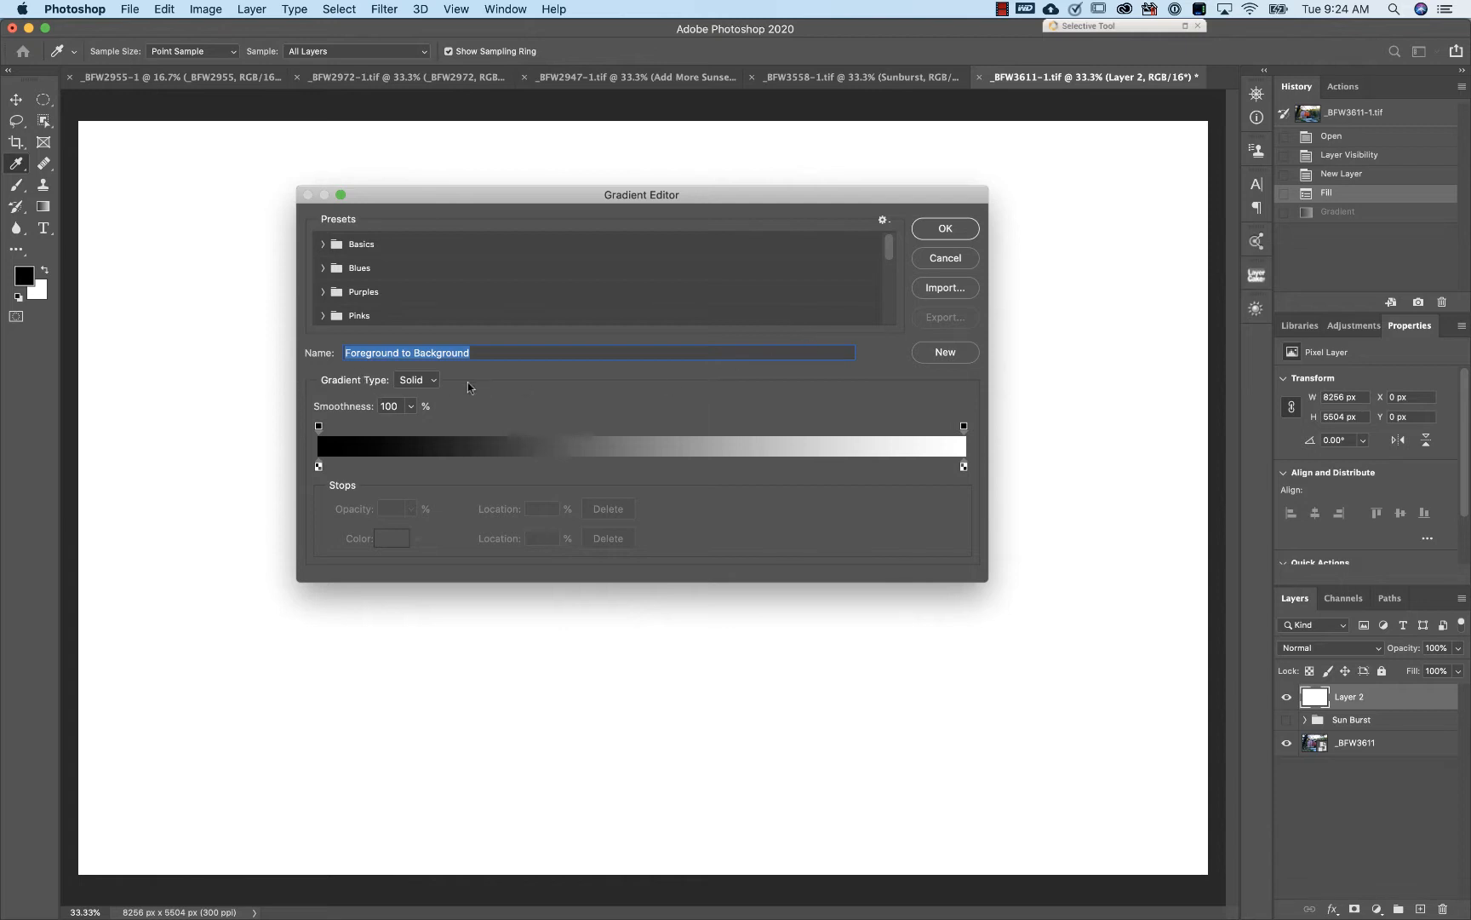
- Look over the gradient type options, and try a smoothness of 30% before restoring it to 100%
click(429, 381)
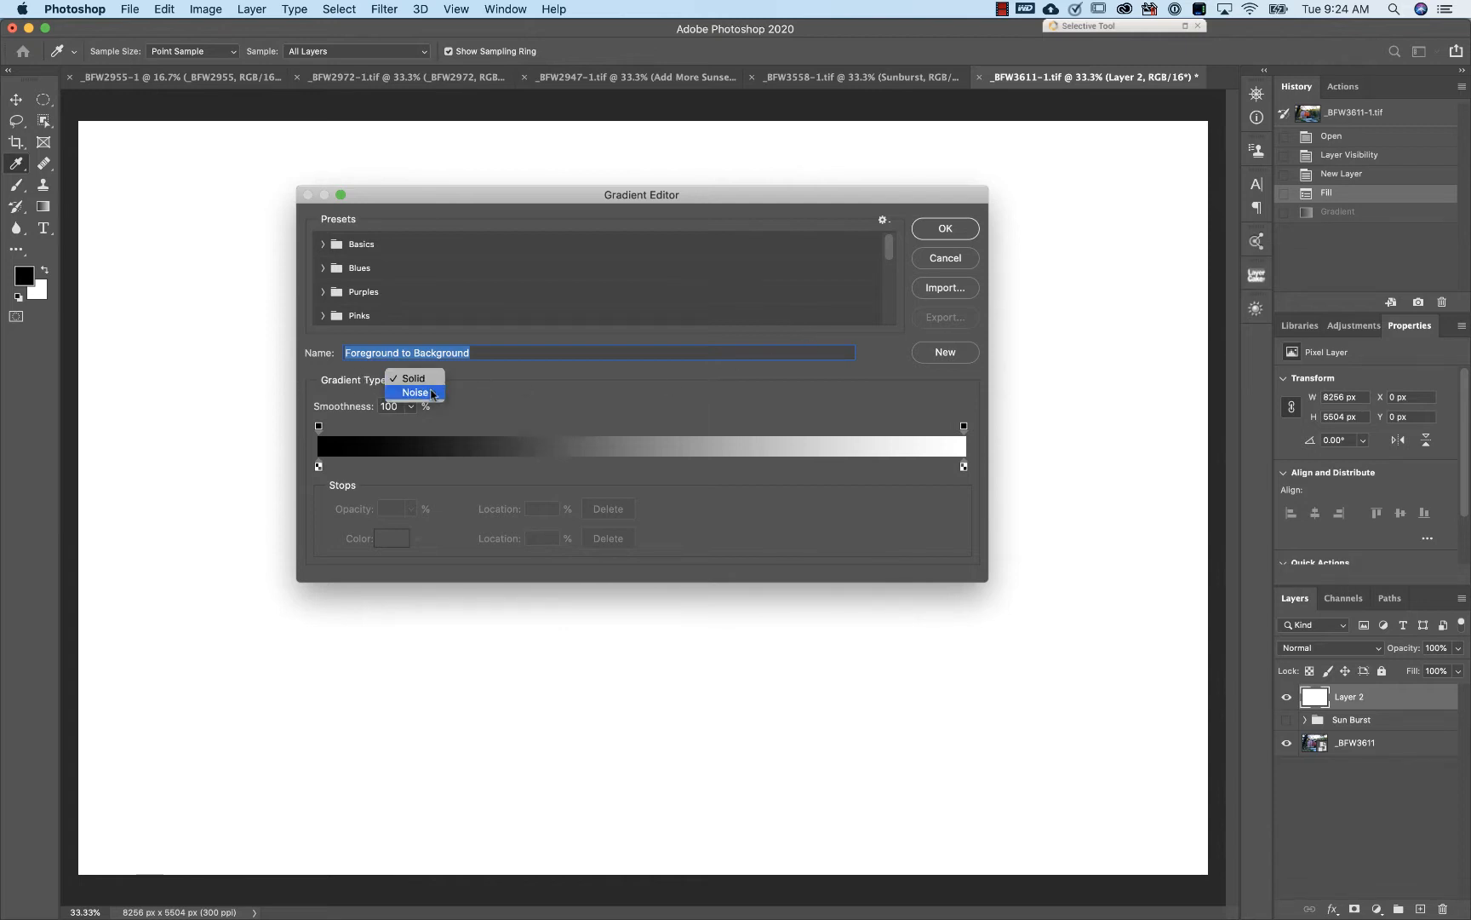
click(536, 381)
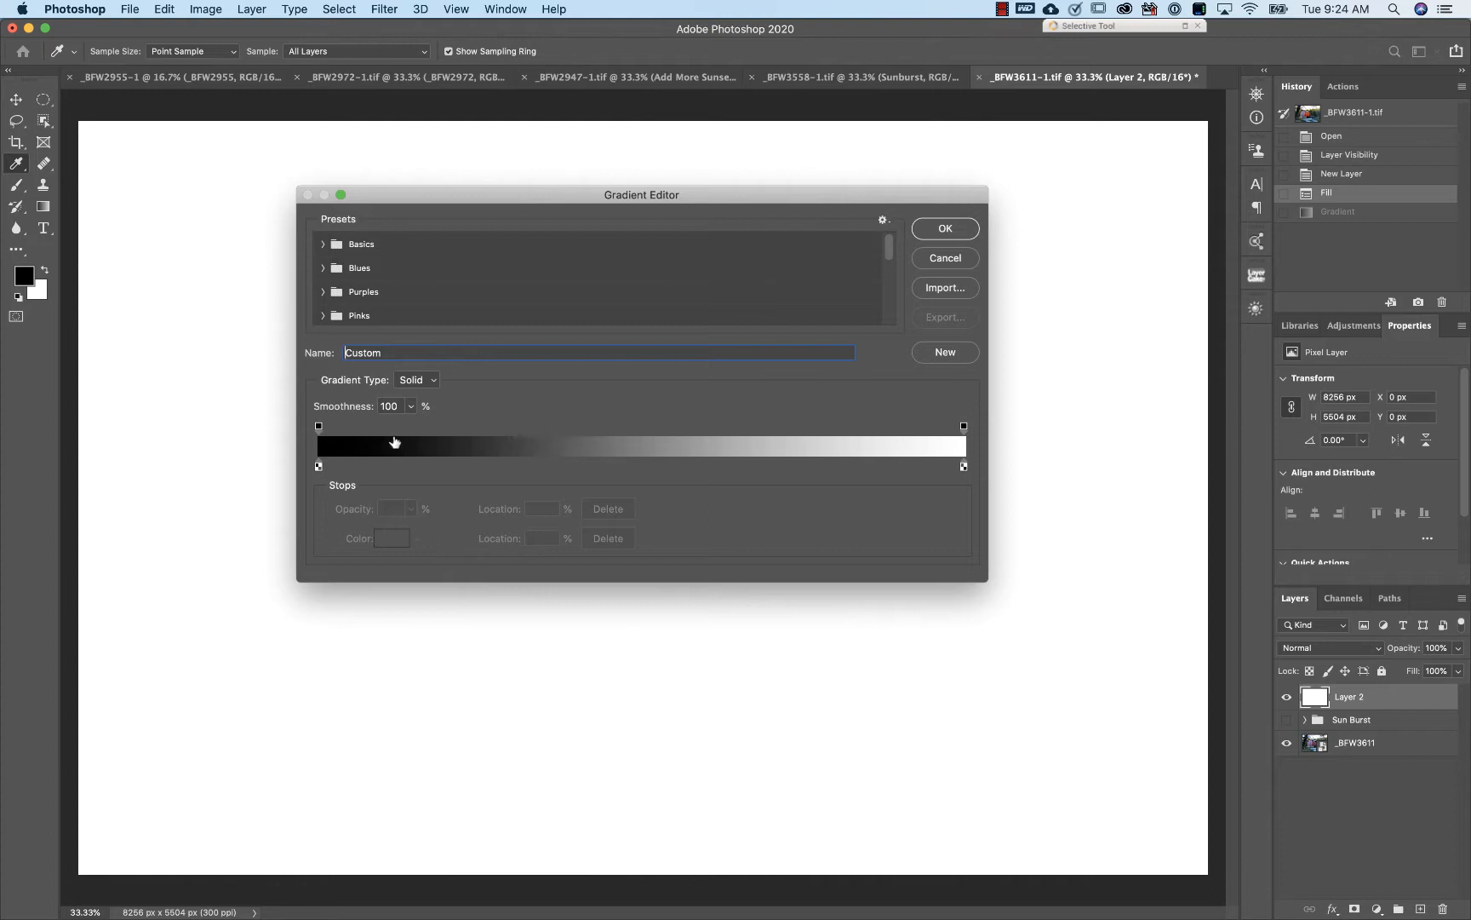
drag(410, 430, 361, 428)
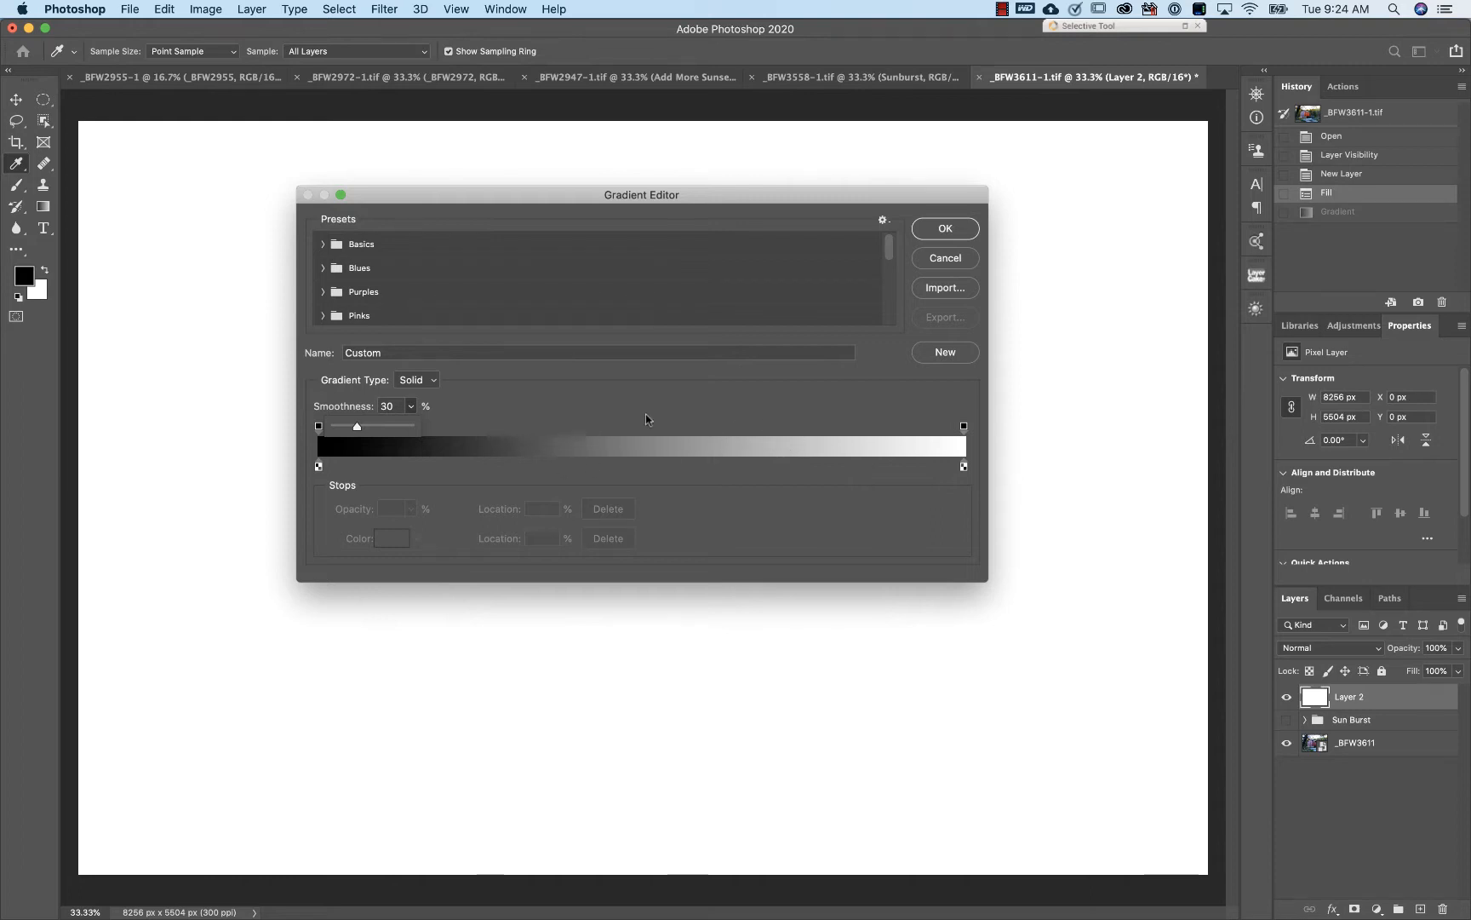
drag(357, 429, 415, 429)
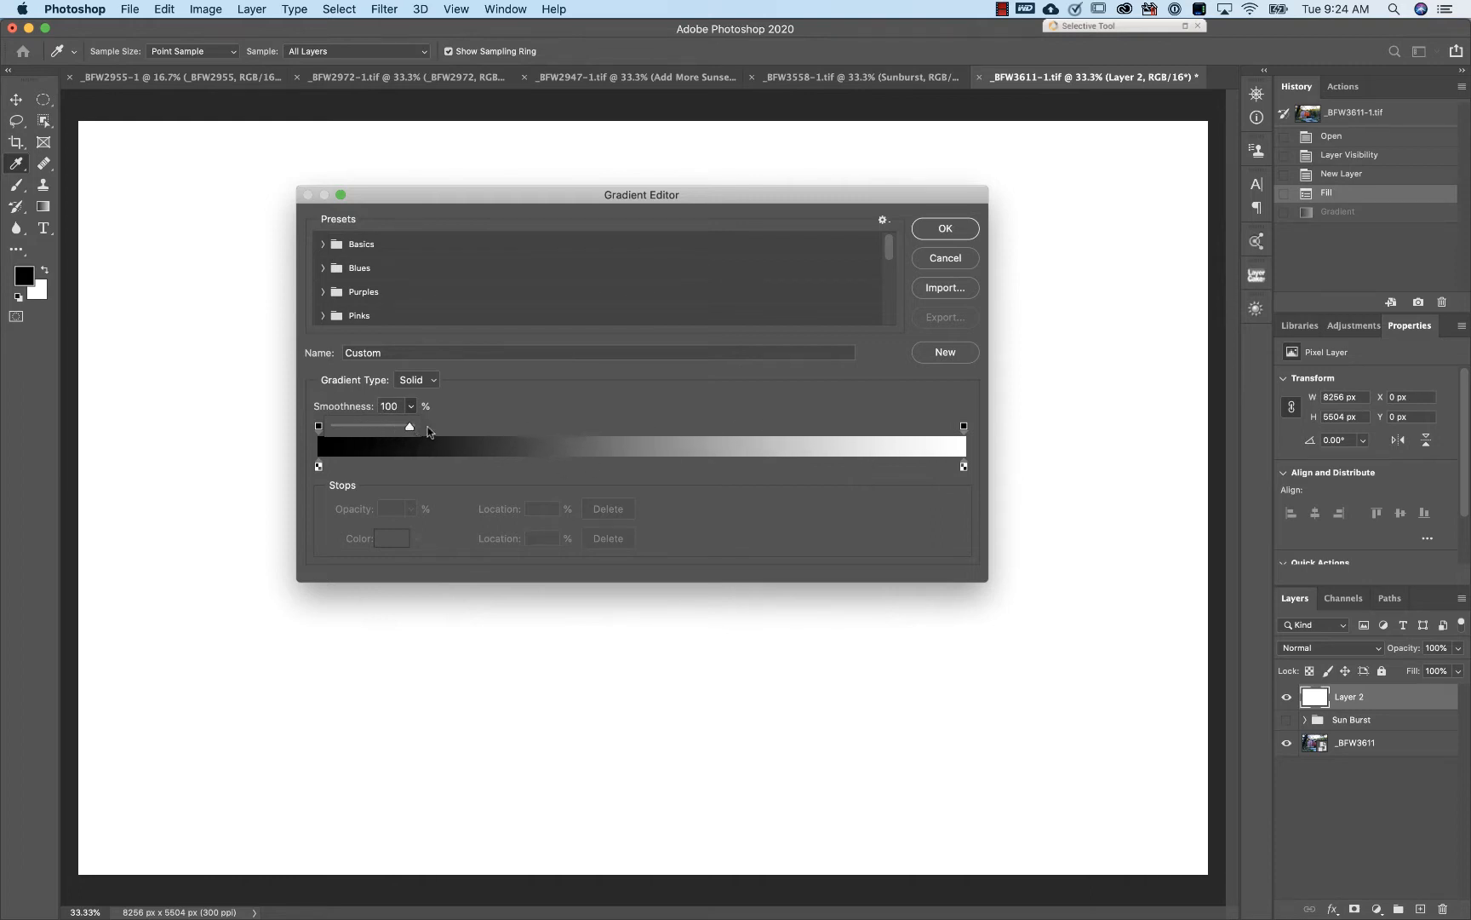
click(615, 394)
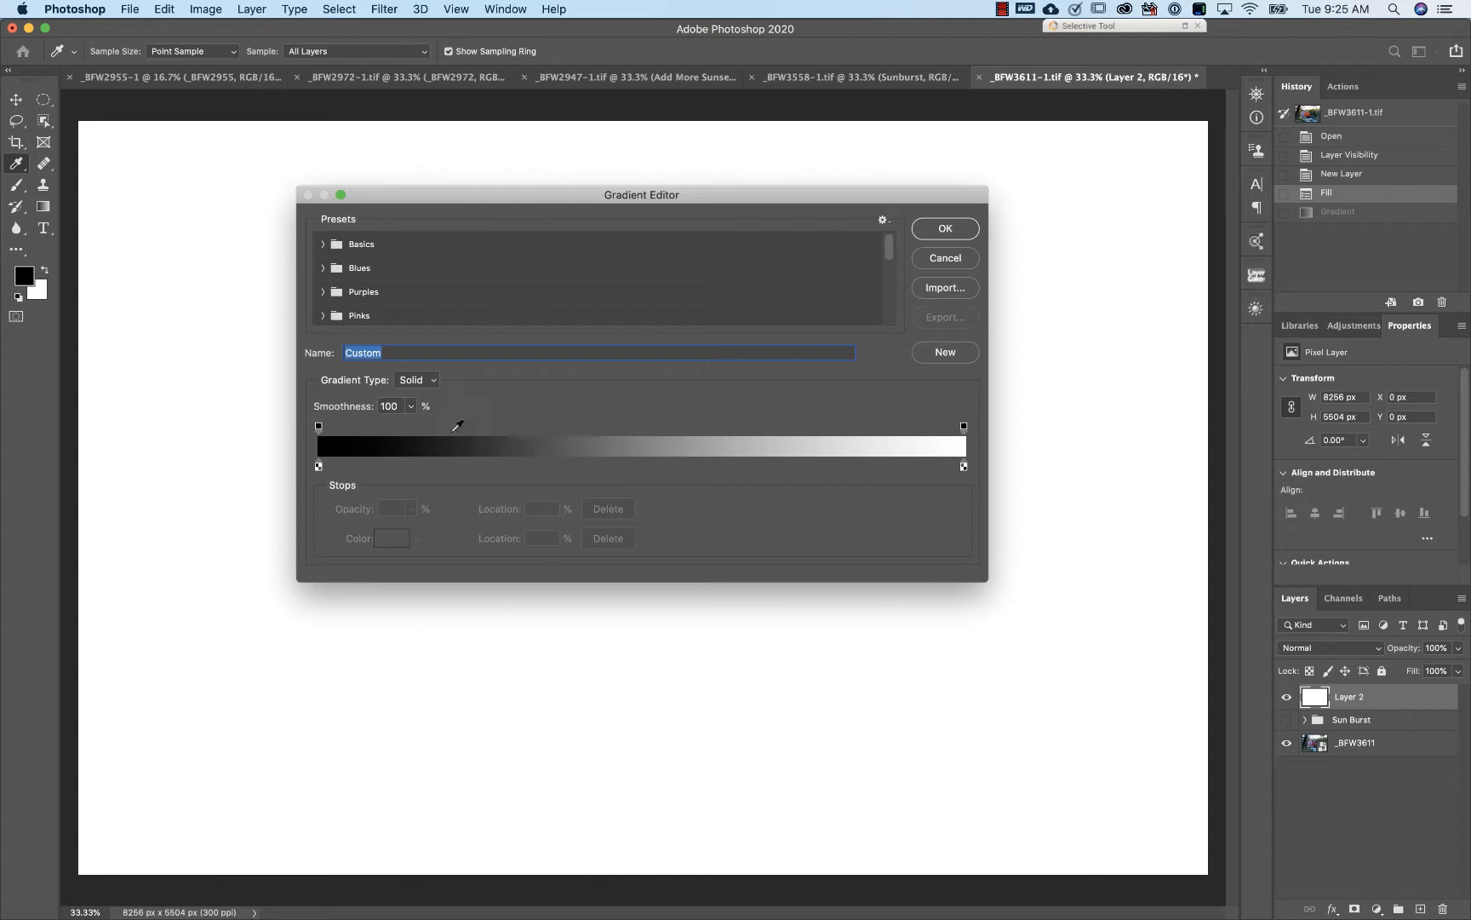
- Select the gradient's black color stop and view its color picker without changing the color
click(318, 466)
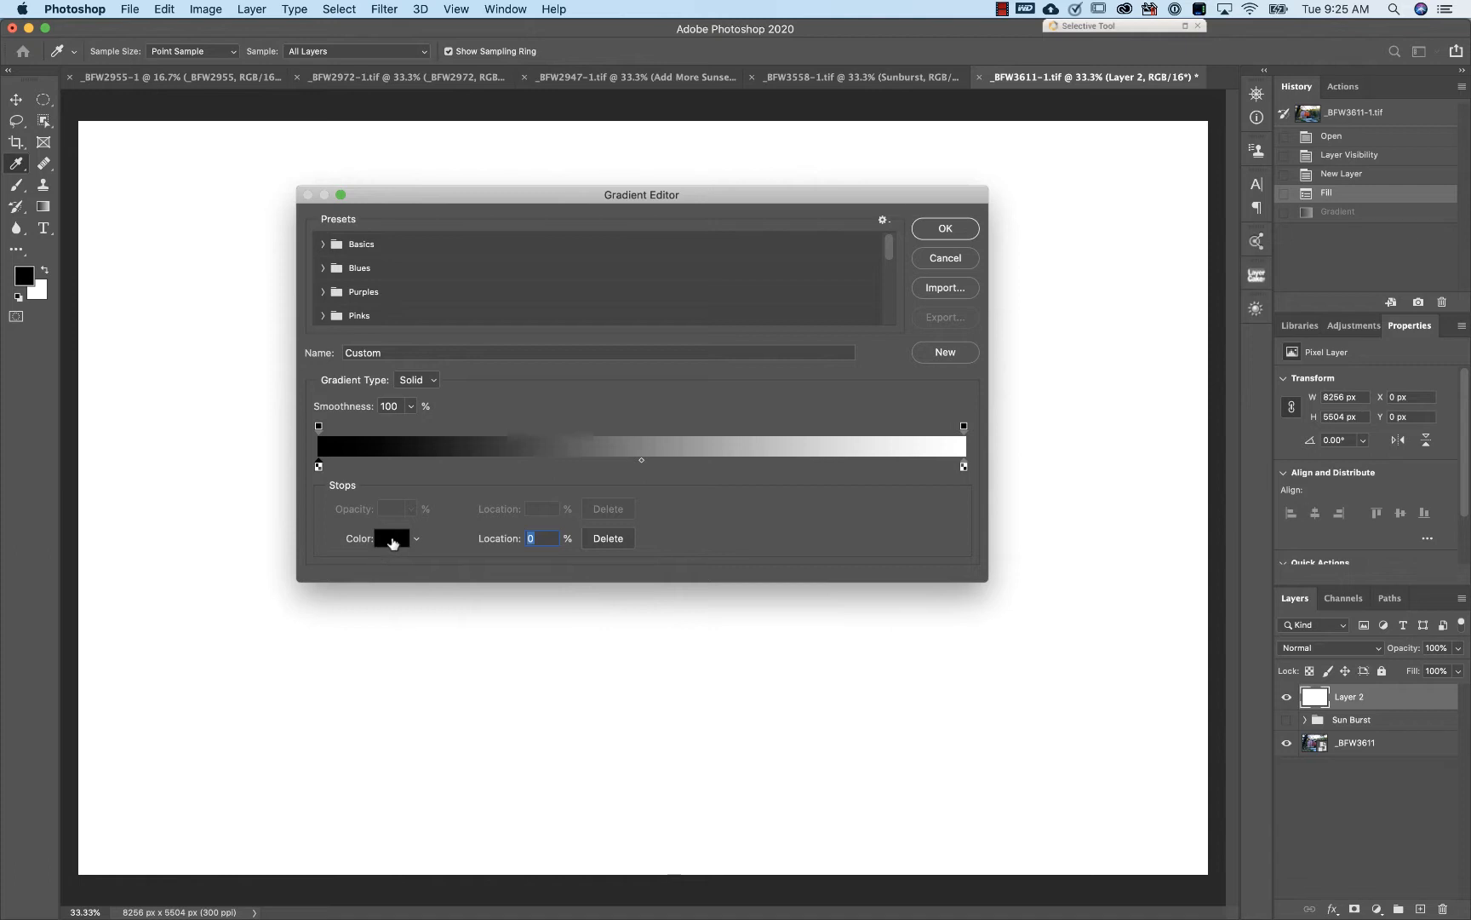
click(391, 540)
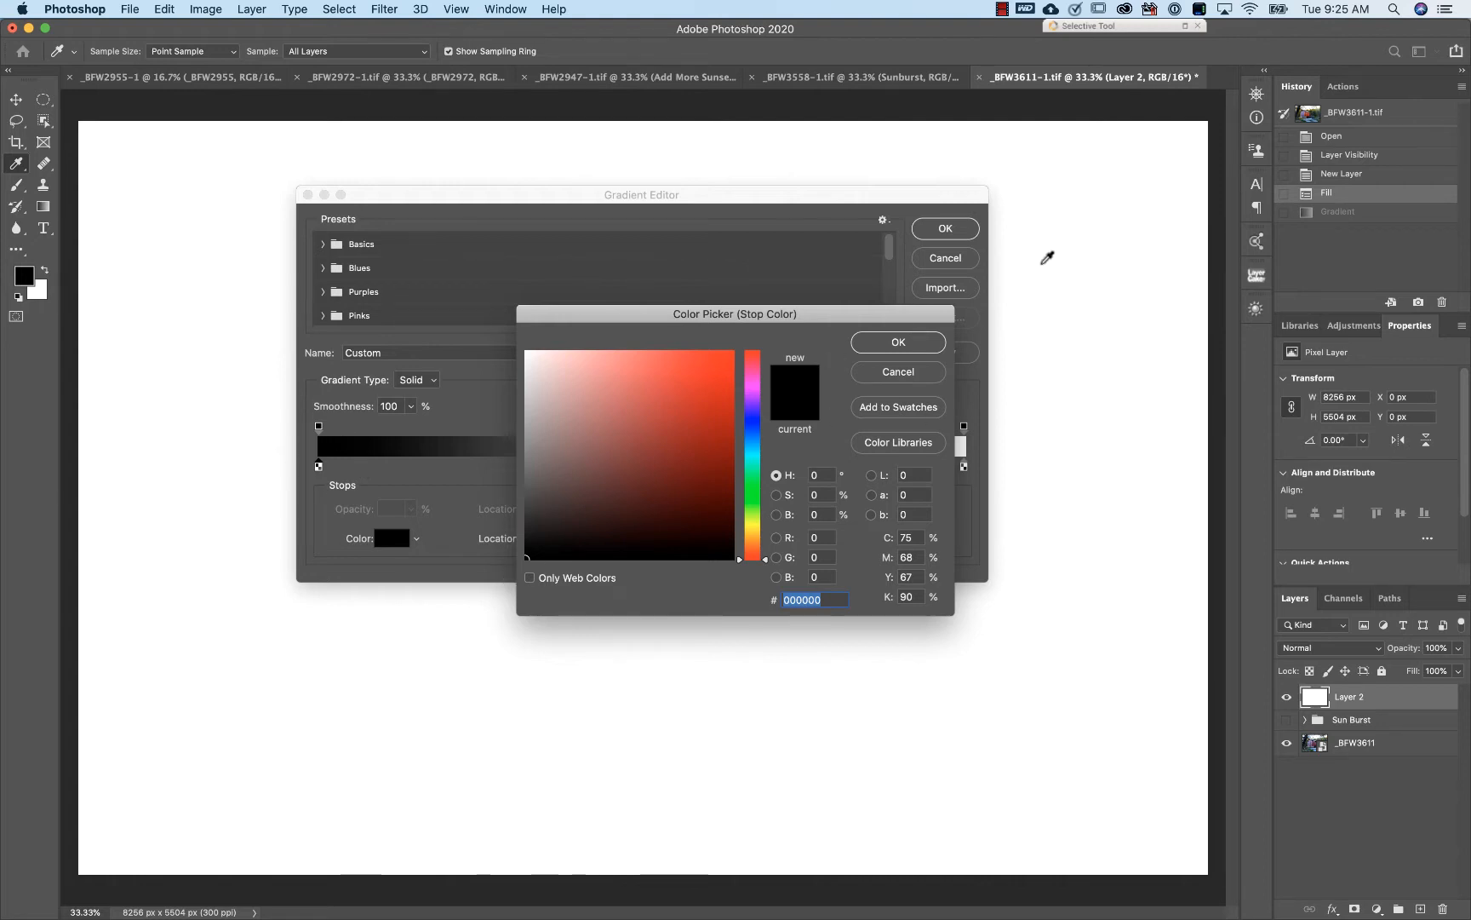
click(902, 373)
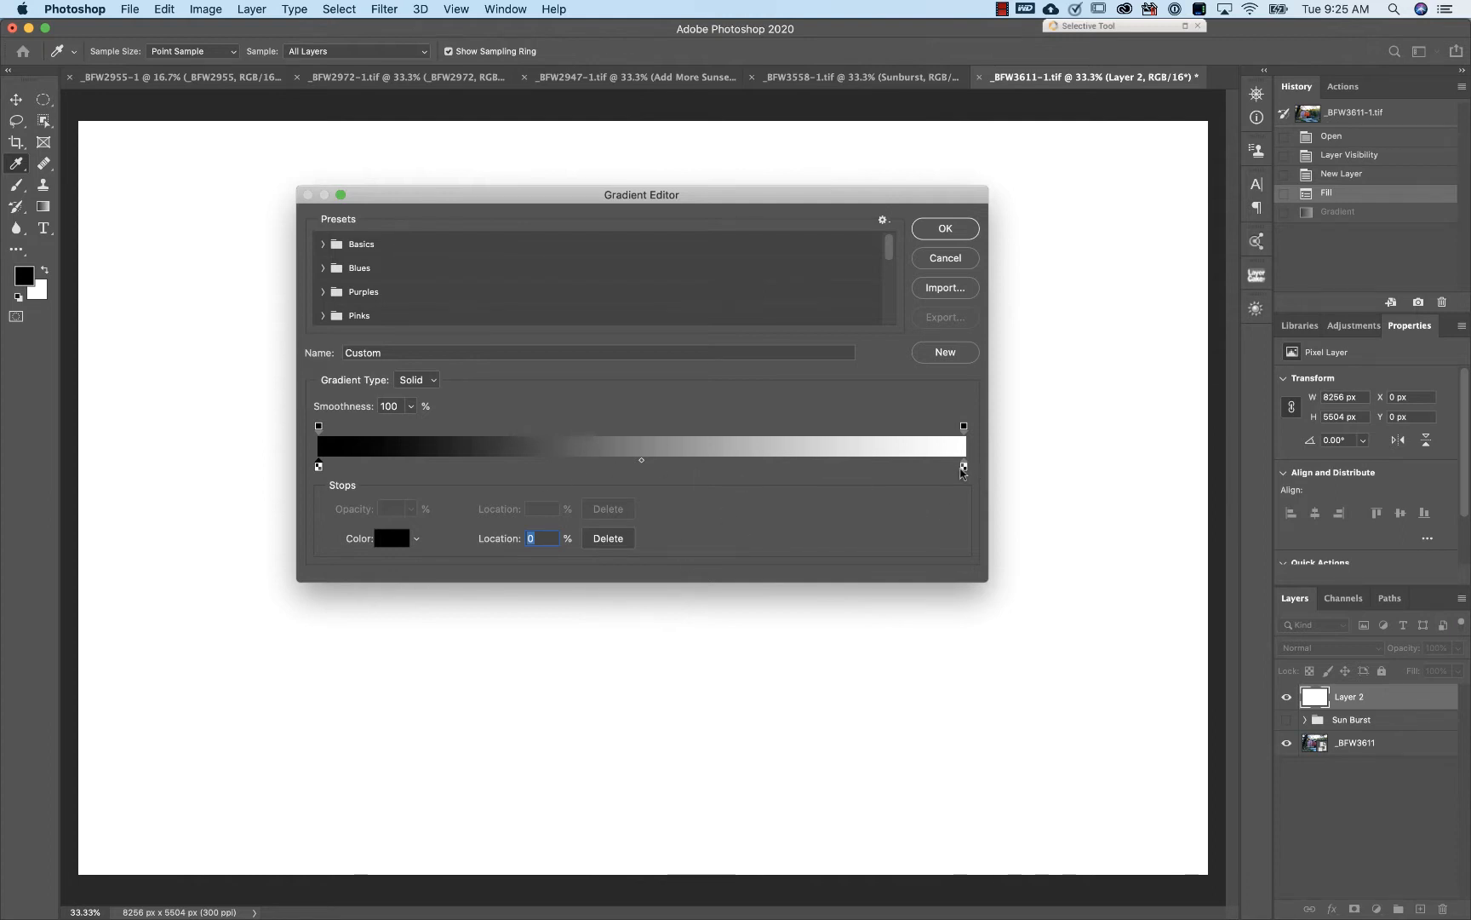
- Select the gradient's white color stop and view its color picker without changing the color
click(964, 467)
click(390, 538)
click(895, 372)
- Move the end opacity stop to 71%, try 53% opacity before restoring 100%, and remove that stop from the gradient bar
drag(965, 429, 777, 426)
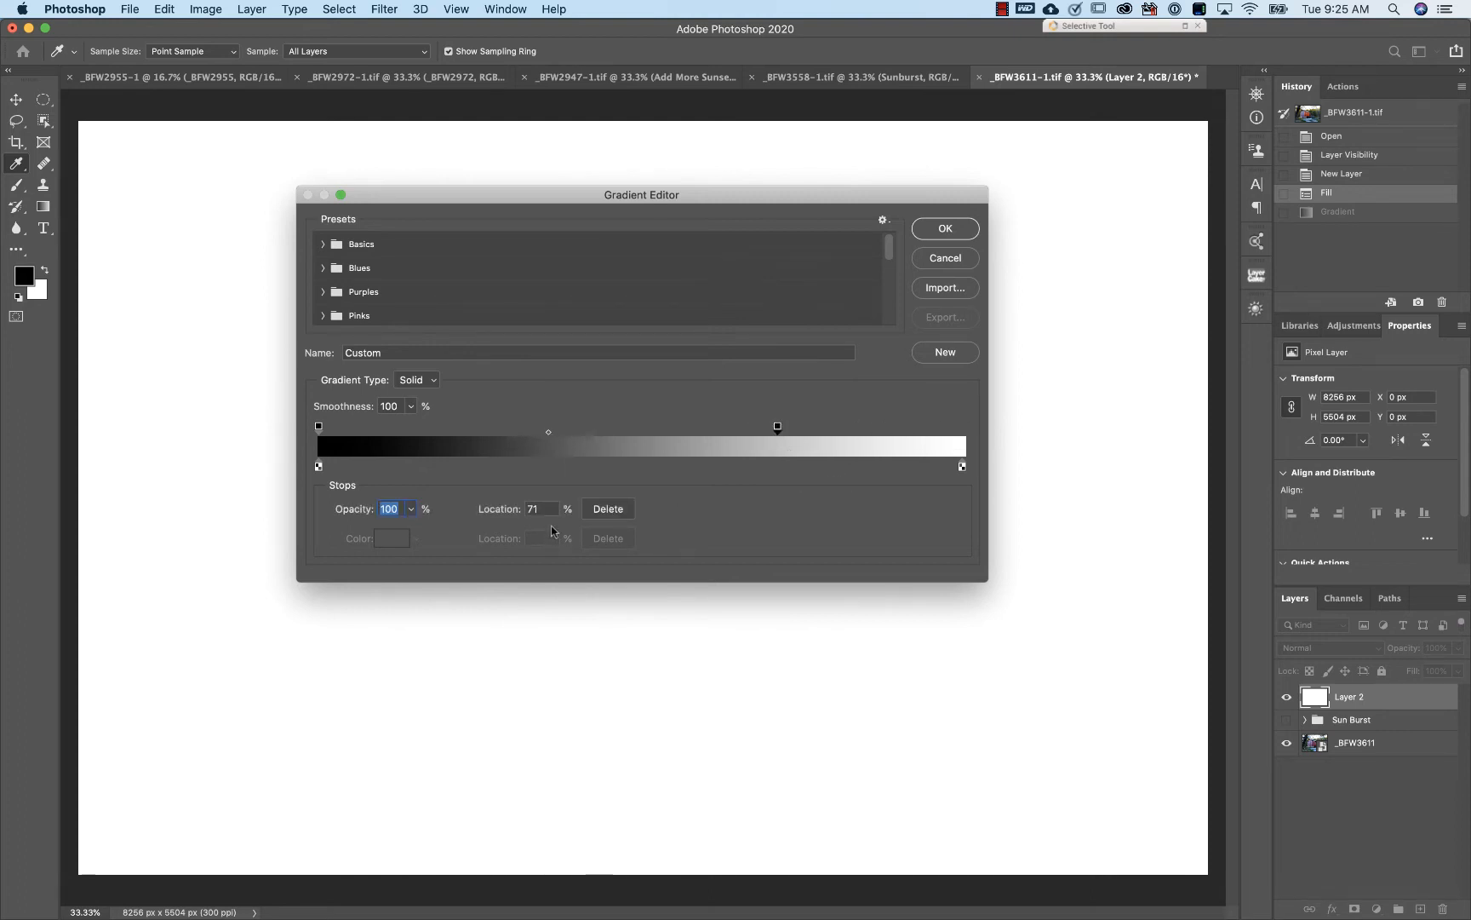
click(412, 509)
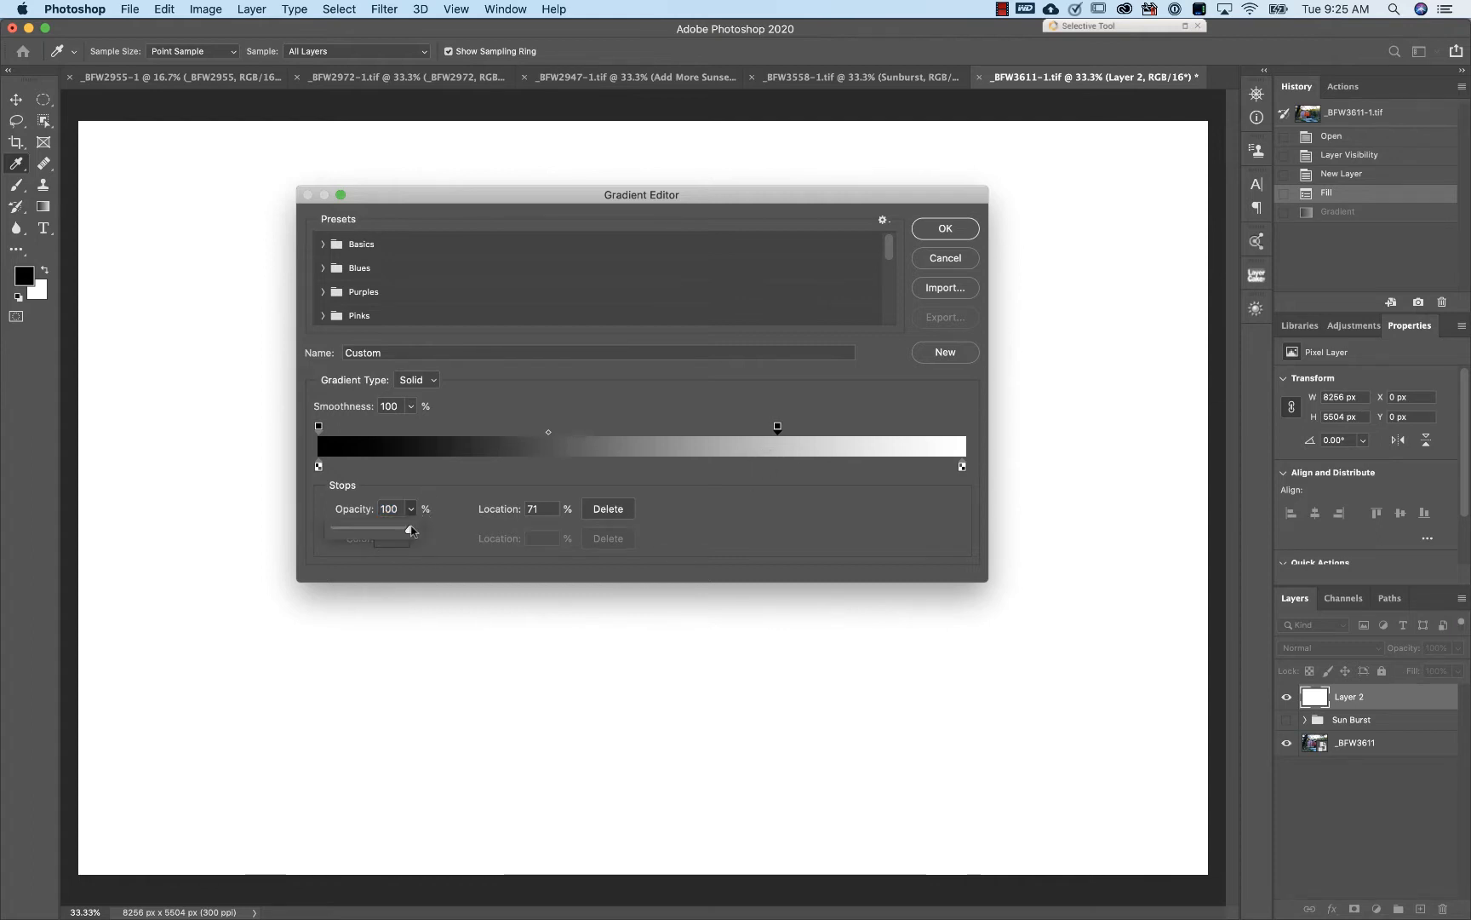
drag(406, 533, 377, 529)
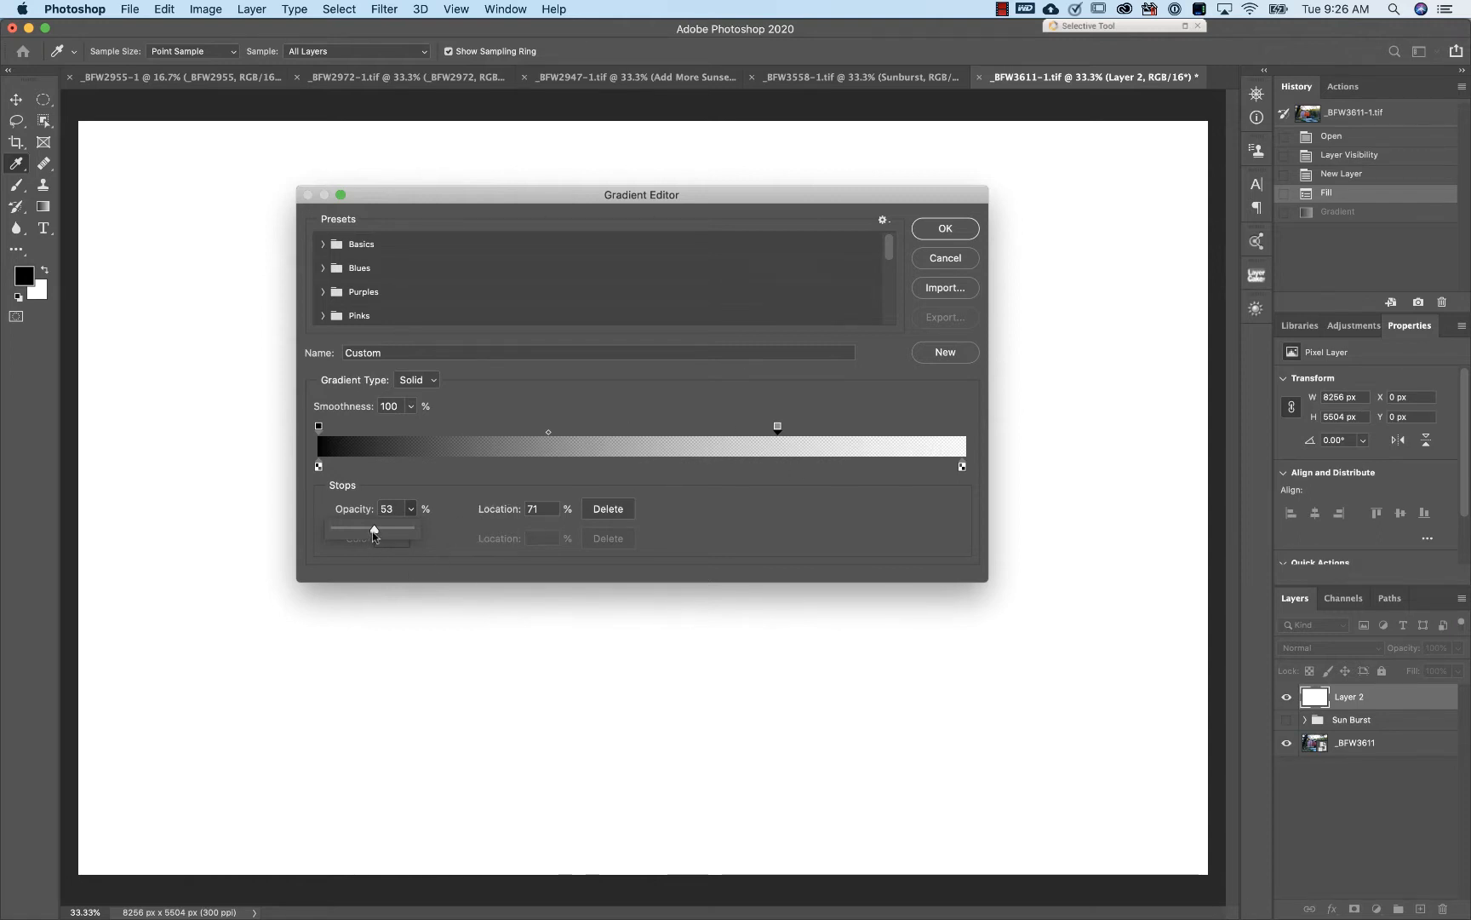
drag(375, 529, 466, 548)
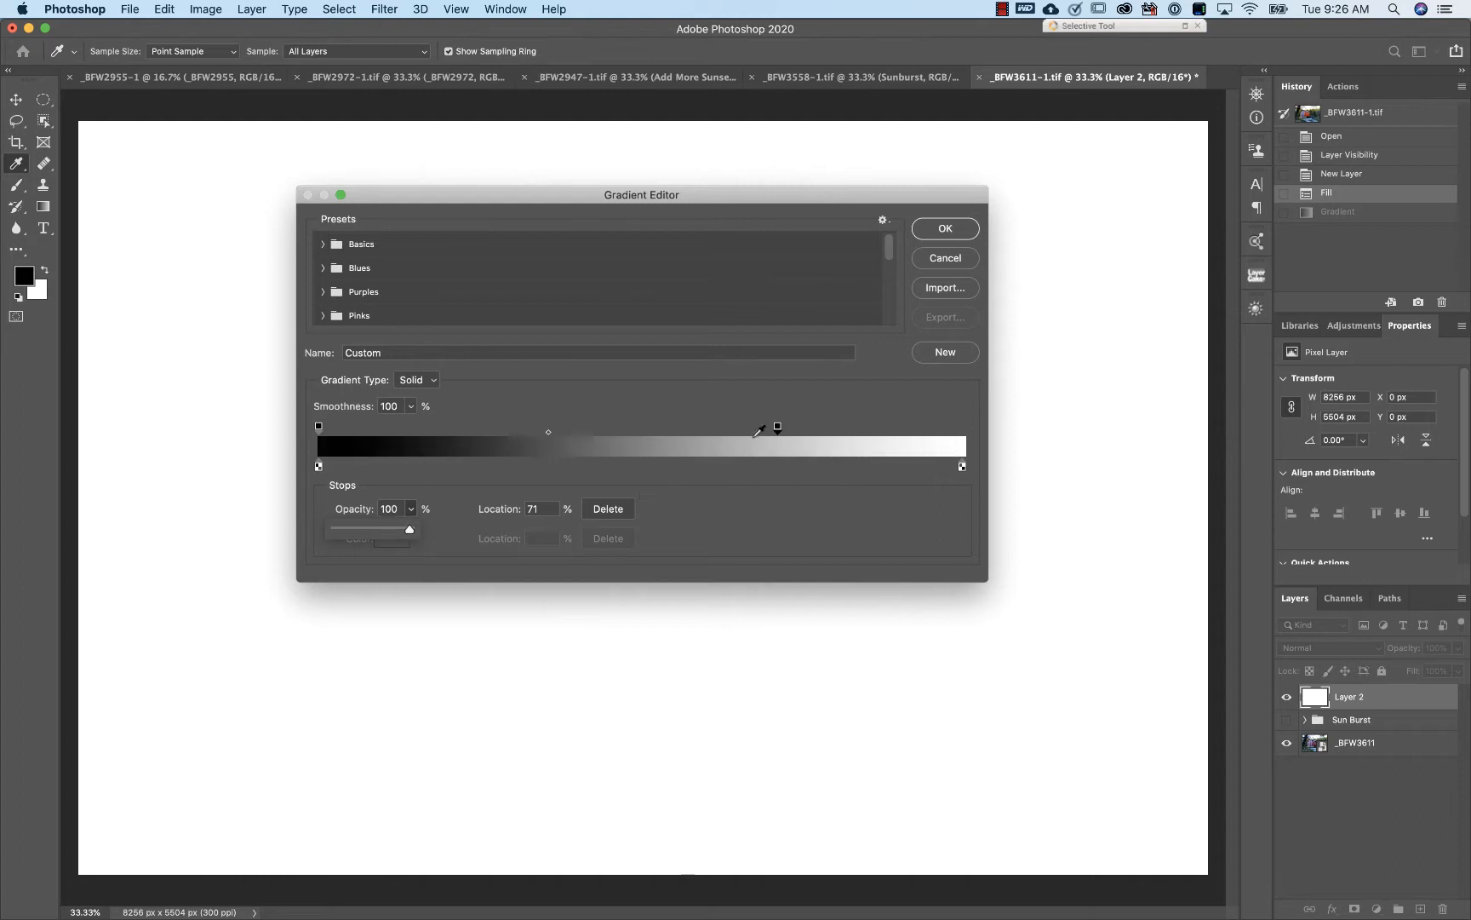
drag(776, 427, 1034, 361)
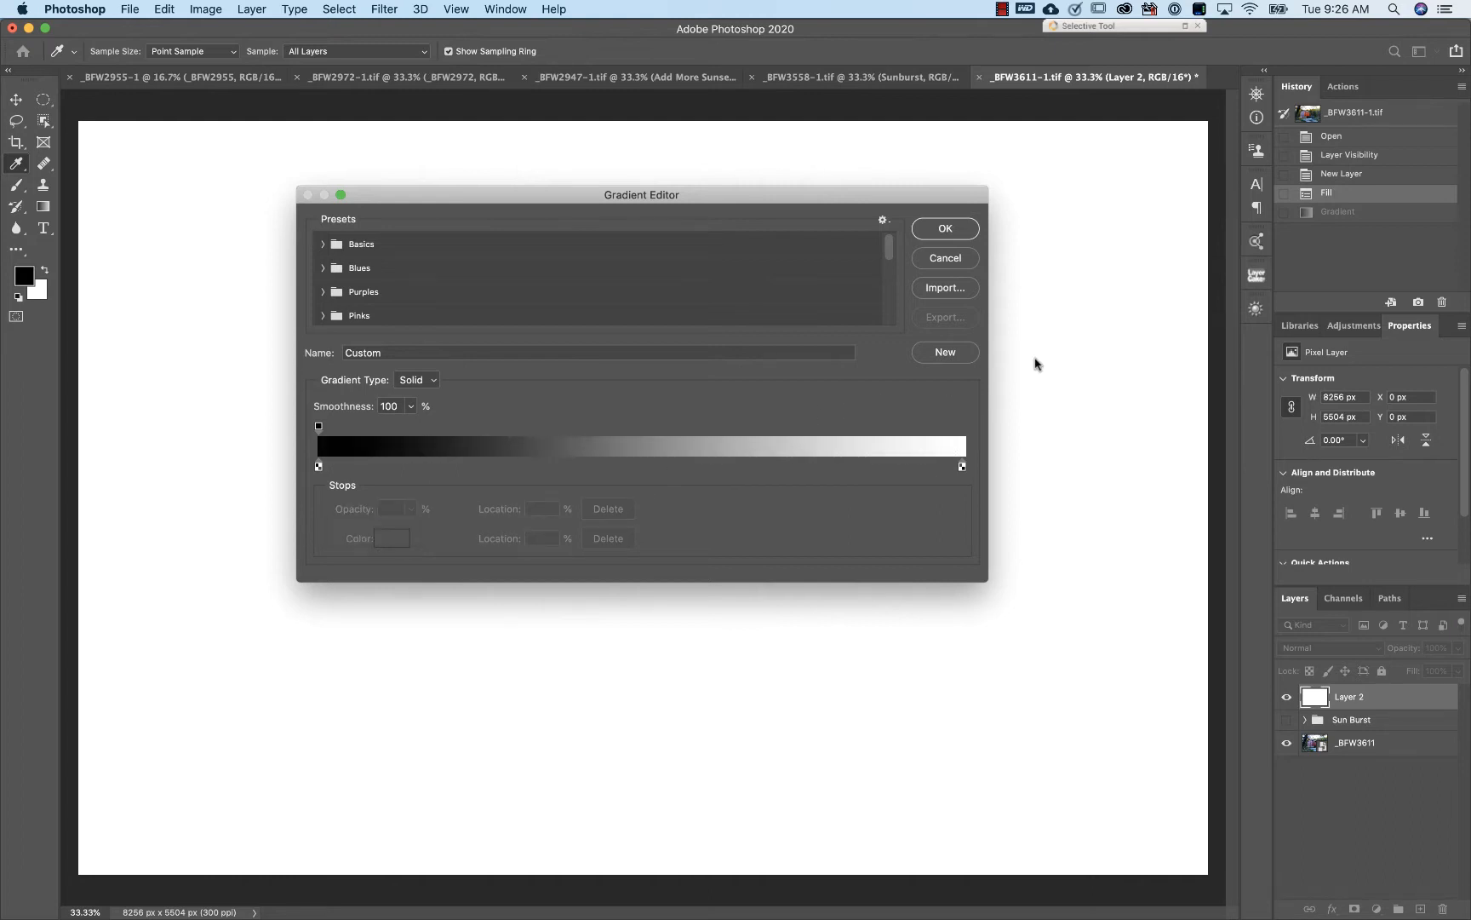
- Place an opacity stop at the 100% location, and try 0% opacity before restoring it to 100%
click(964, 428)
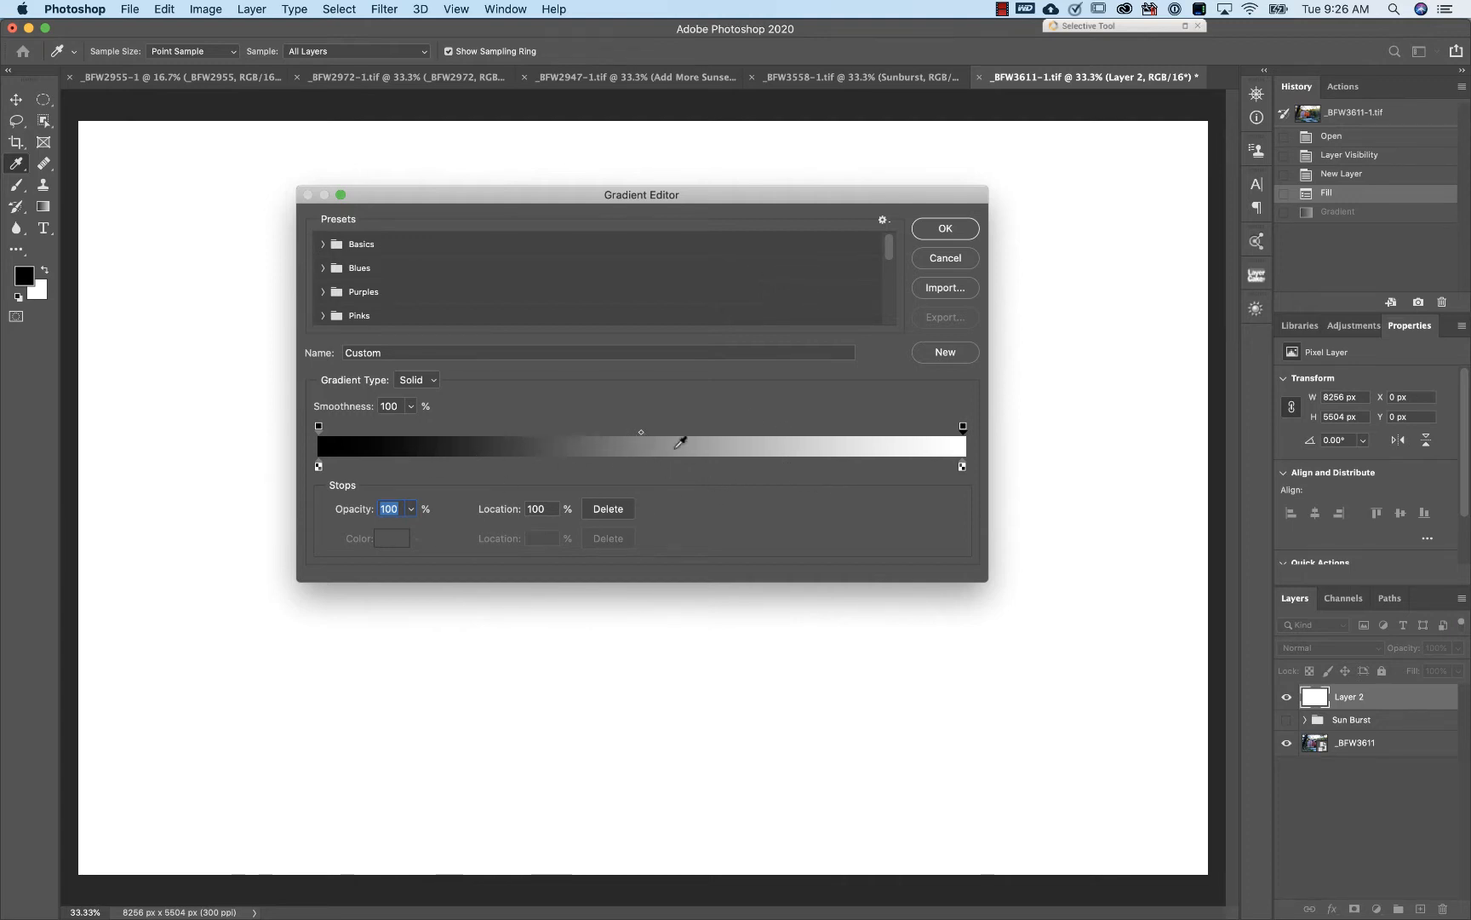
text(0)
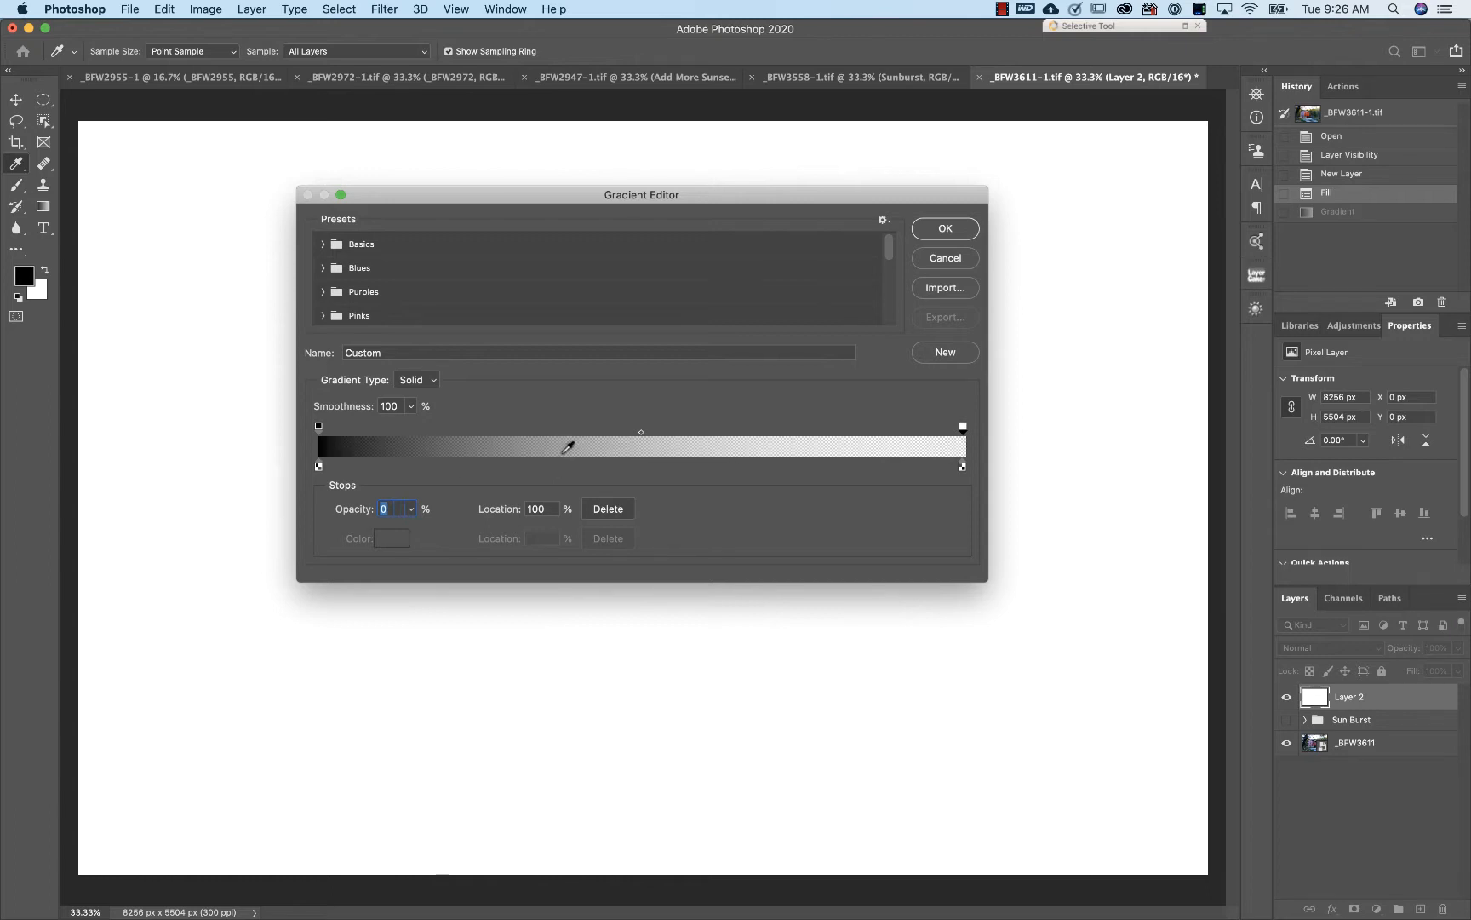
click(415, 512)
drag(406, 529, 732, 484)
- Add a color stop at the 50% location of the gradient and set its color to dark red 8b0404
click(705, 474)
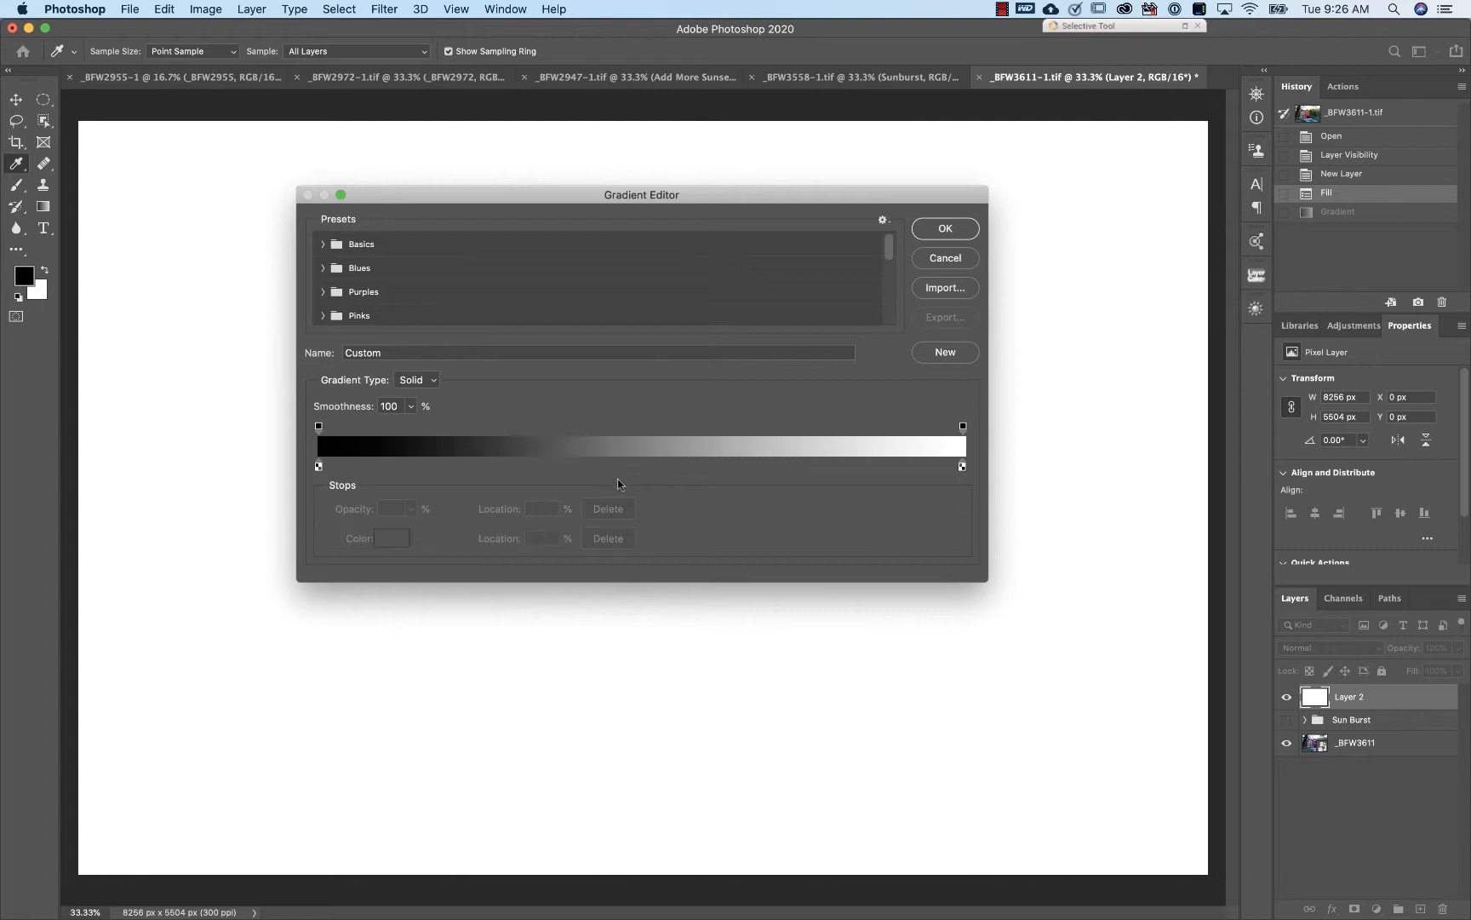
click(662, 473)
drag(662, 468, 631, 467)
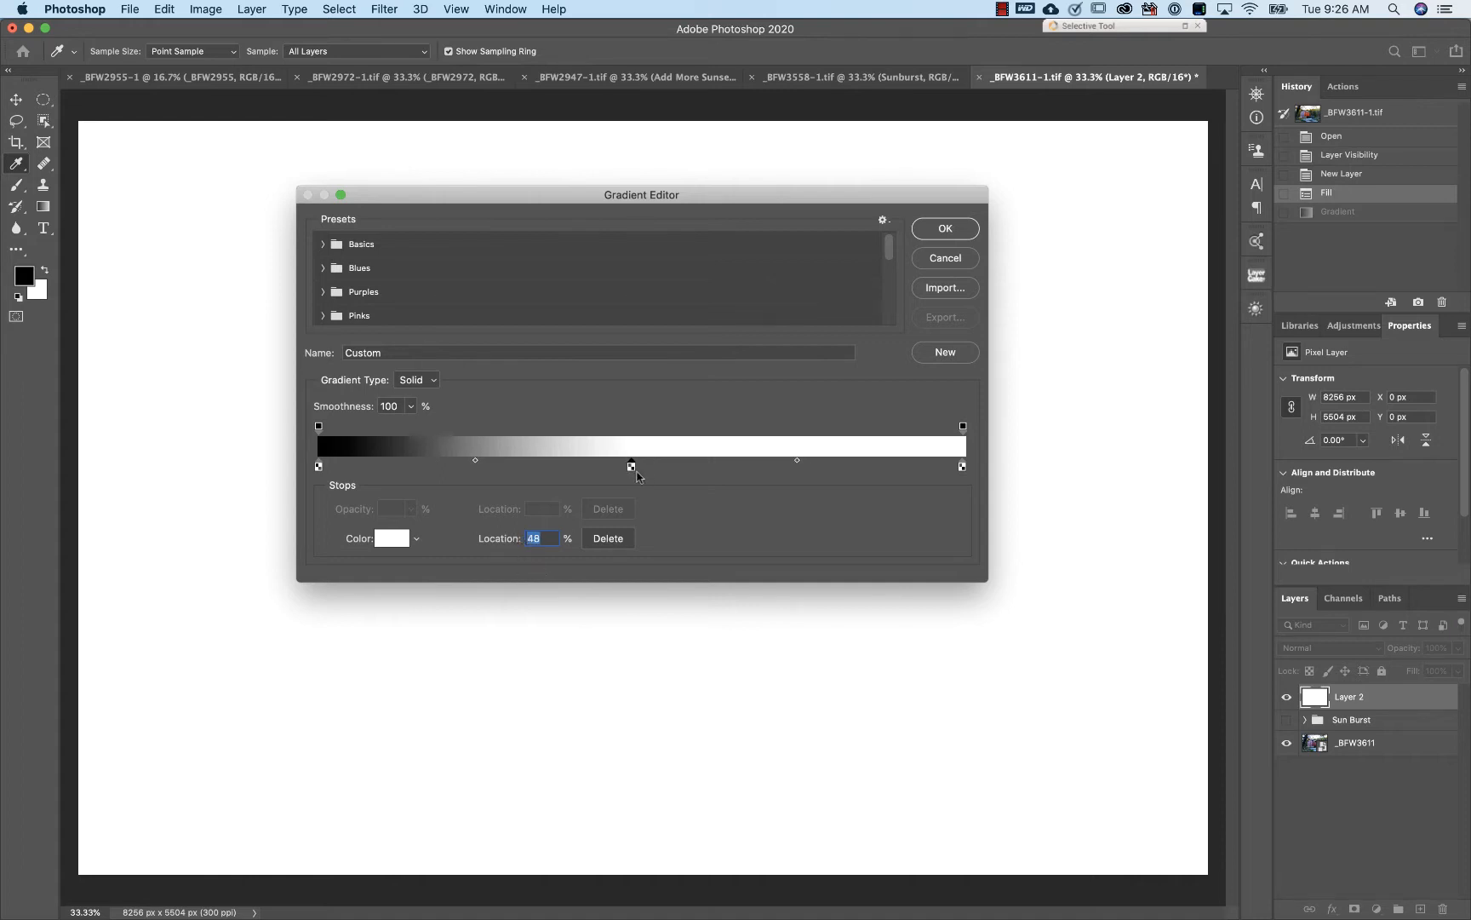
drag(635, 467, 638, 468)
click(393, 540)
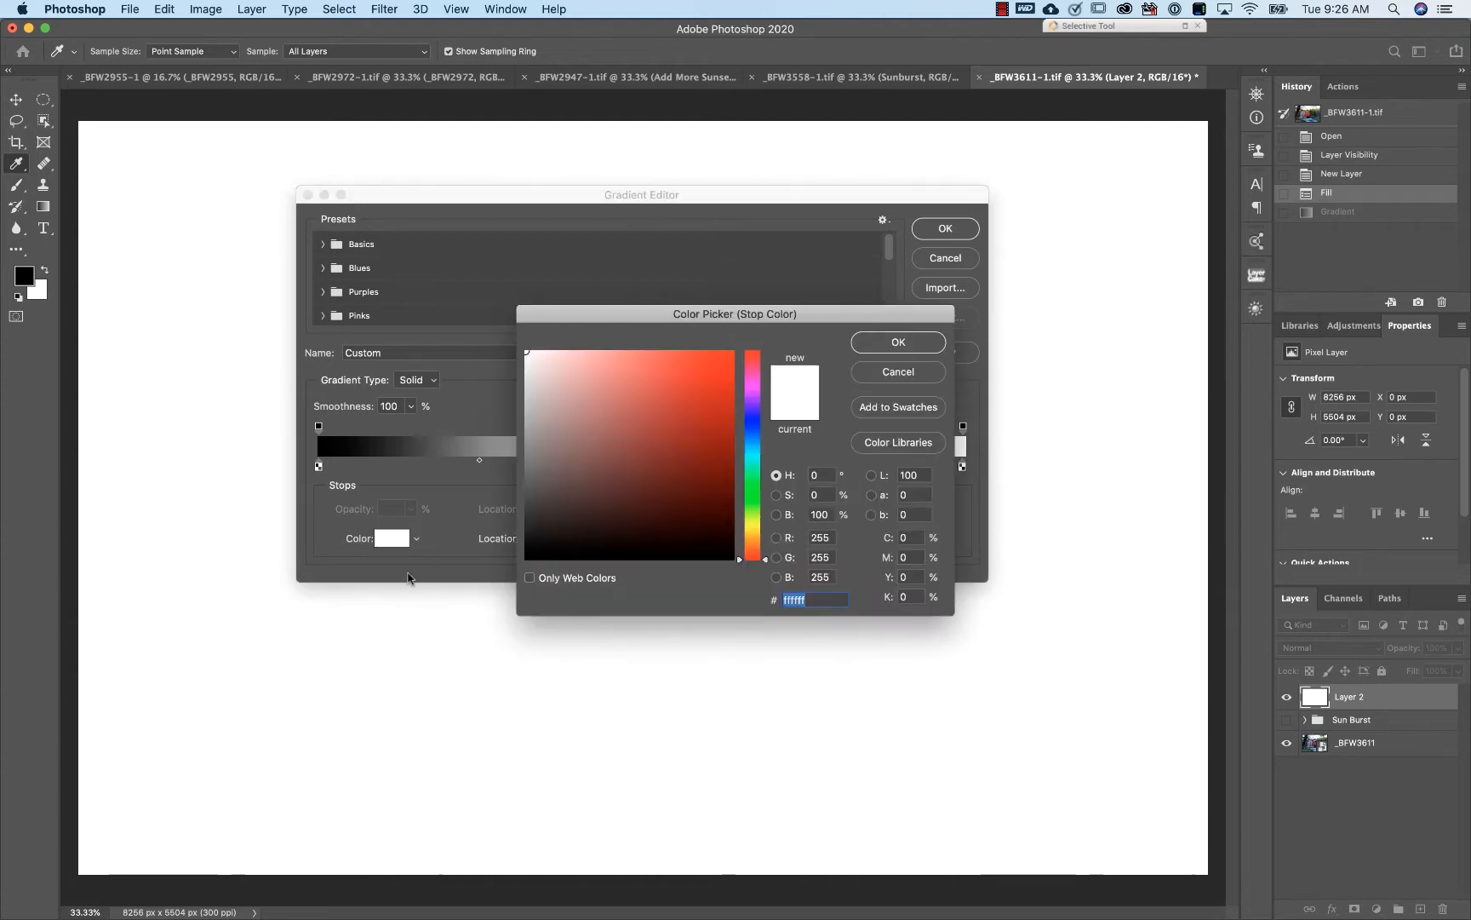
click(728, 445)
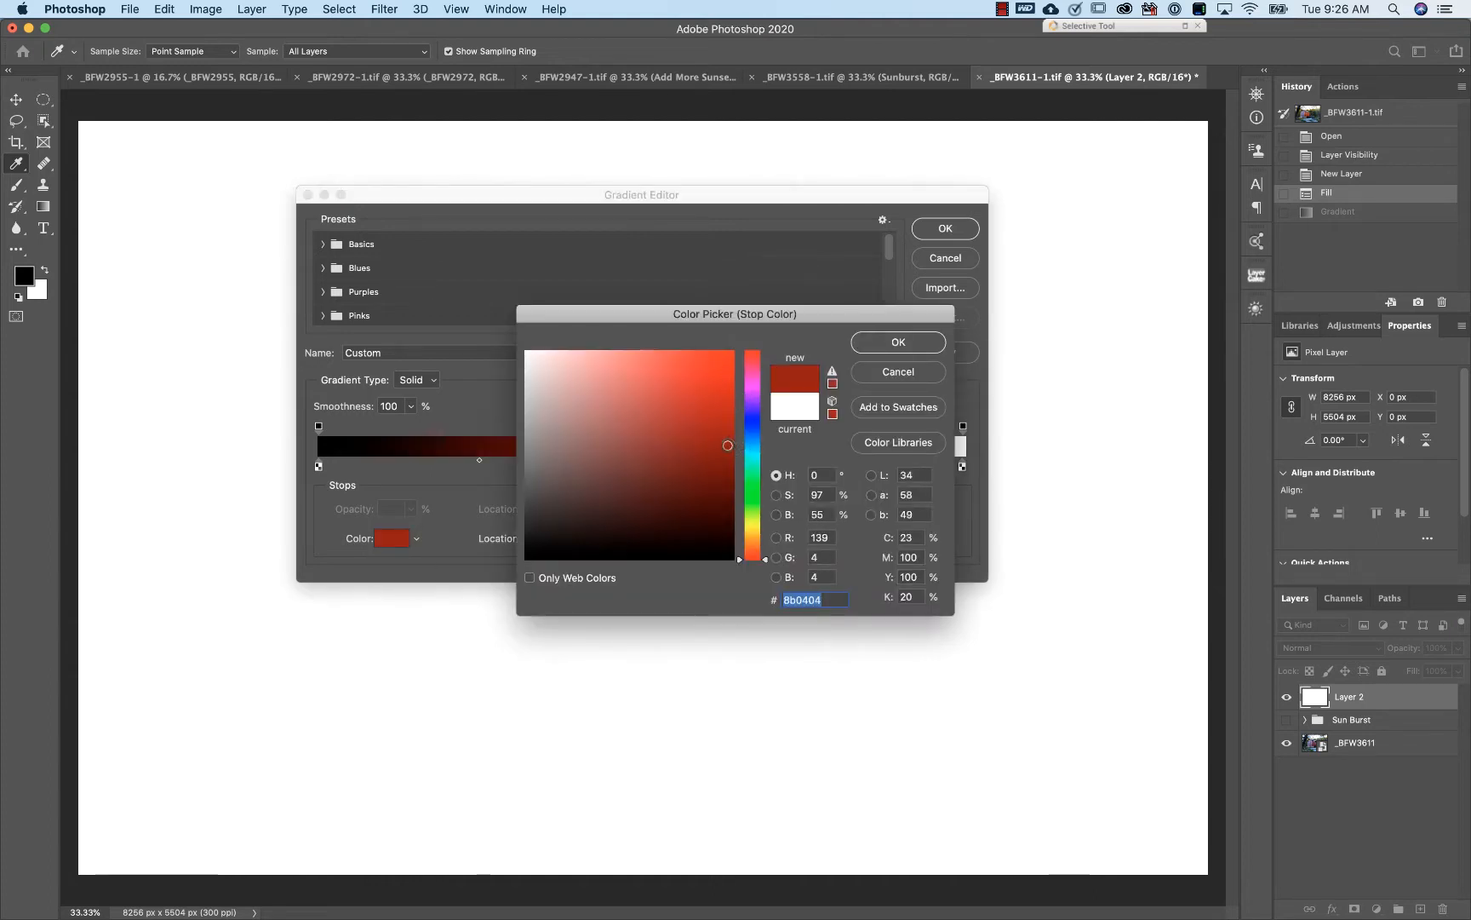
click(915, 341)
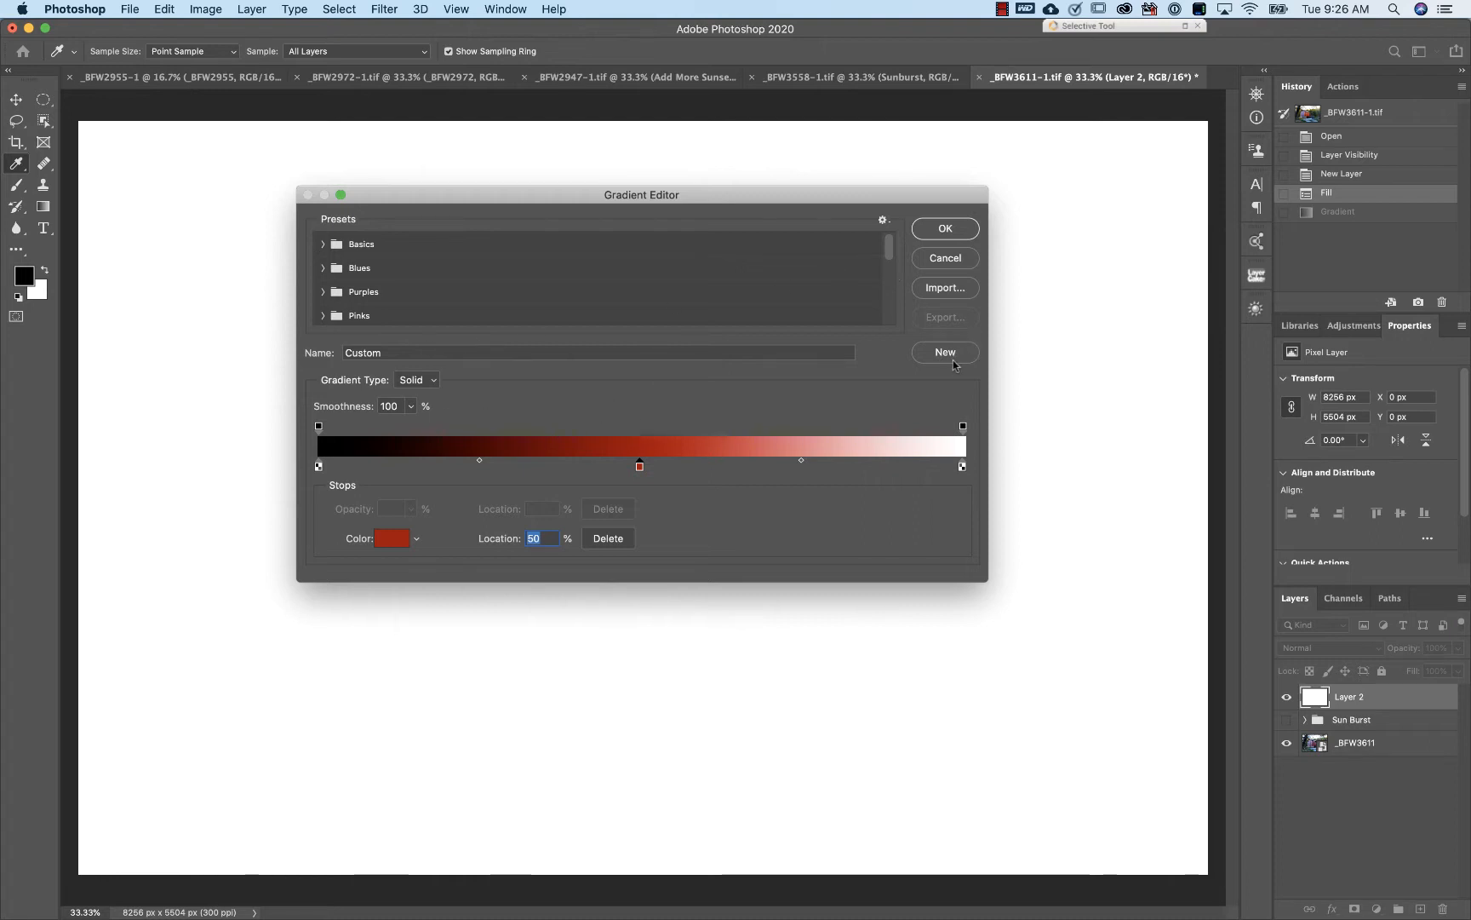
- Name the gradient Test, save it as a new preset, and accept the Gradient Editor's settings
click(384, 347)
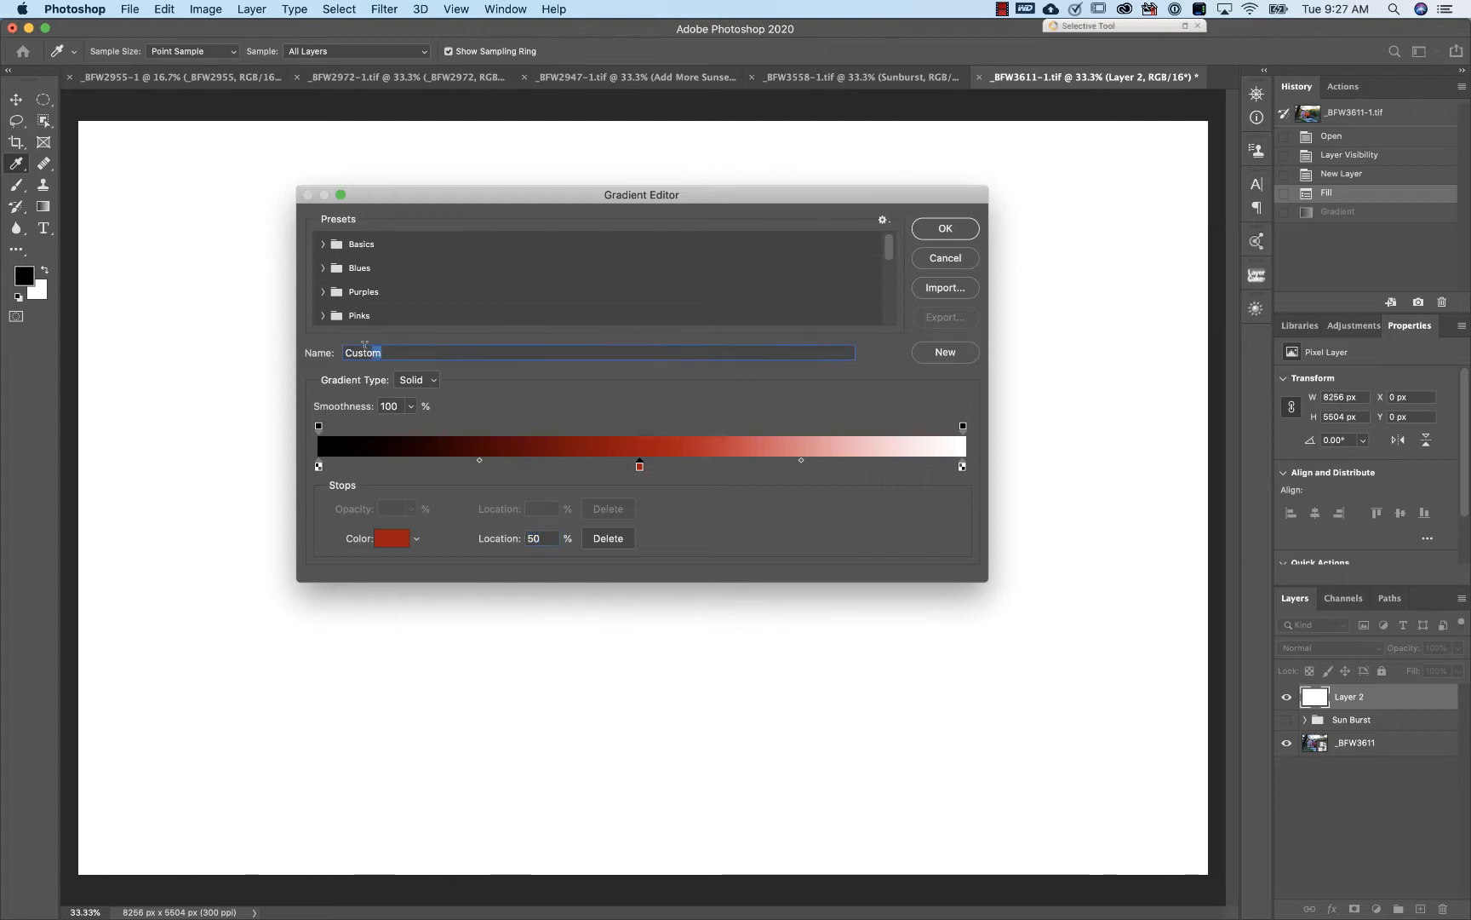
text(Test)
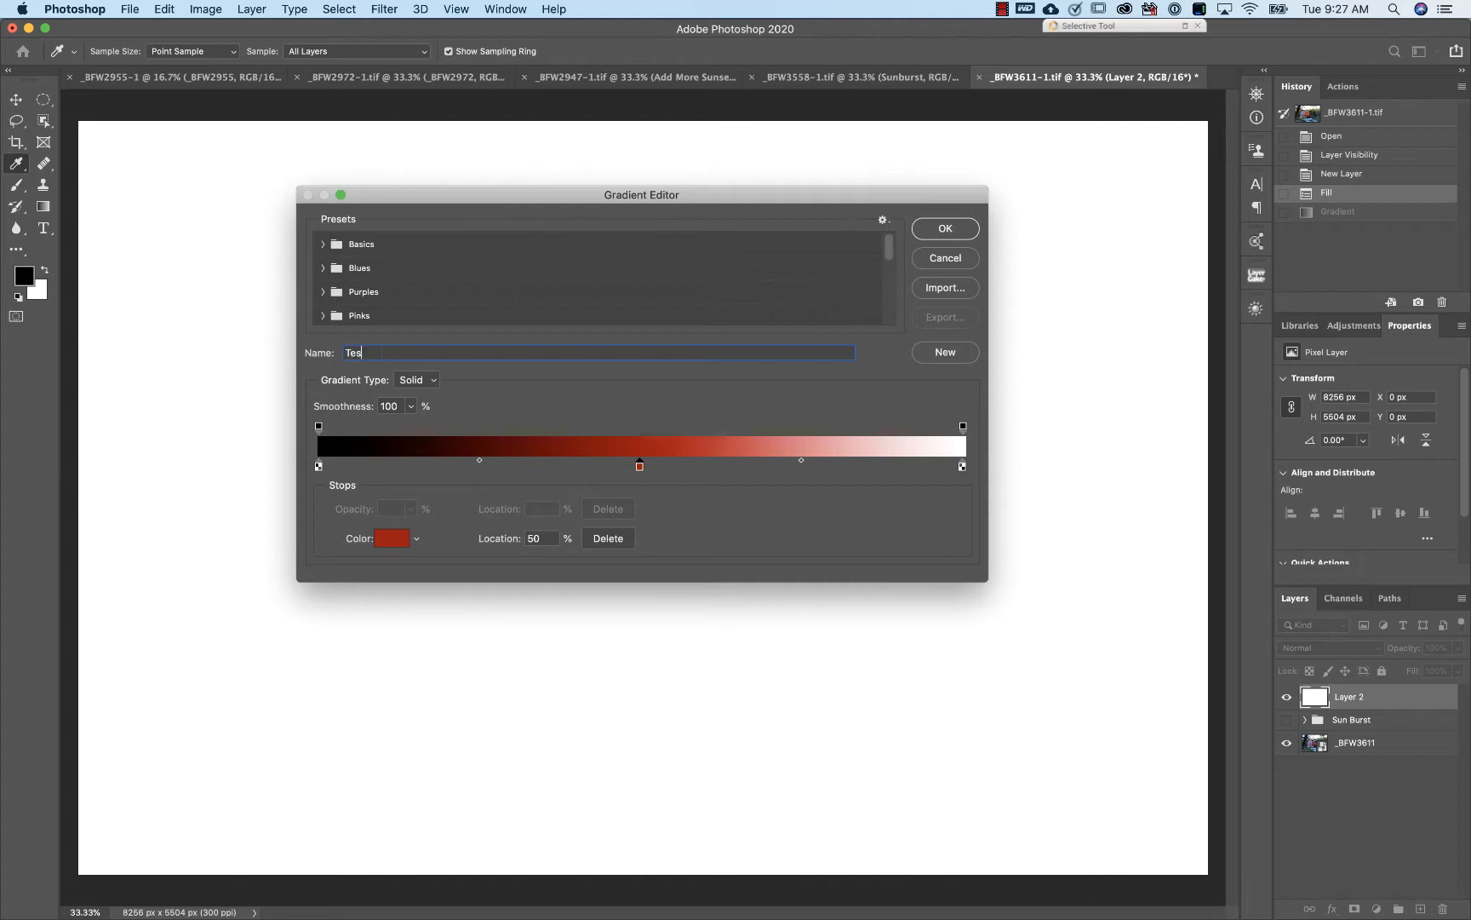
click(936, 354)
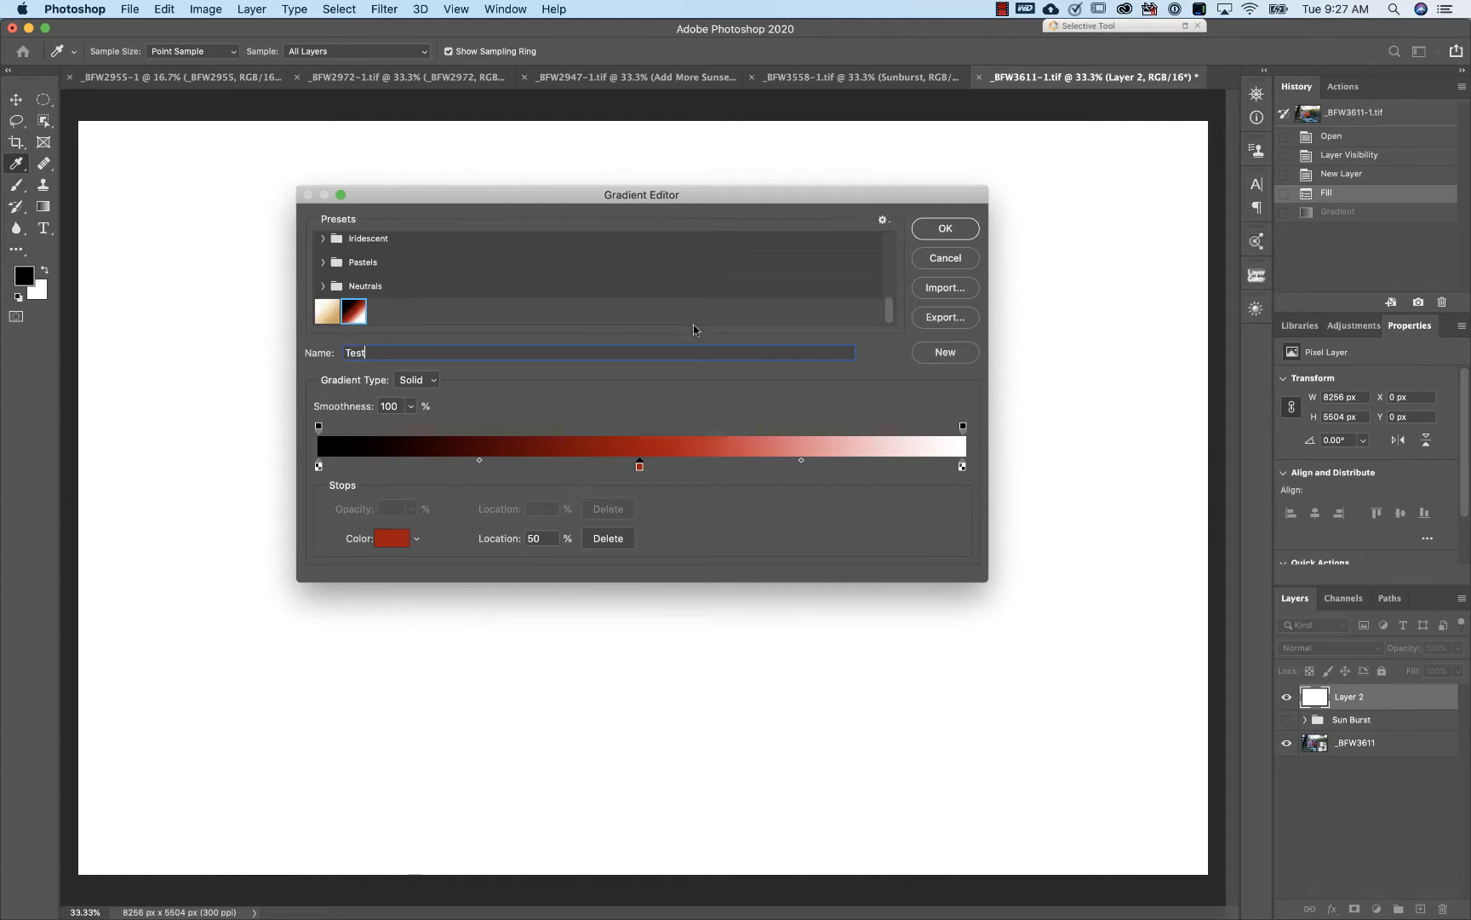
click(945, 228)
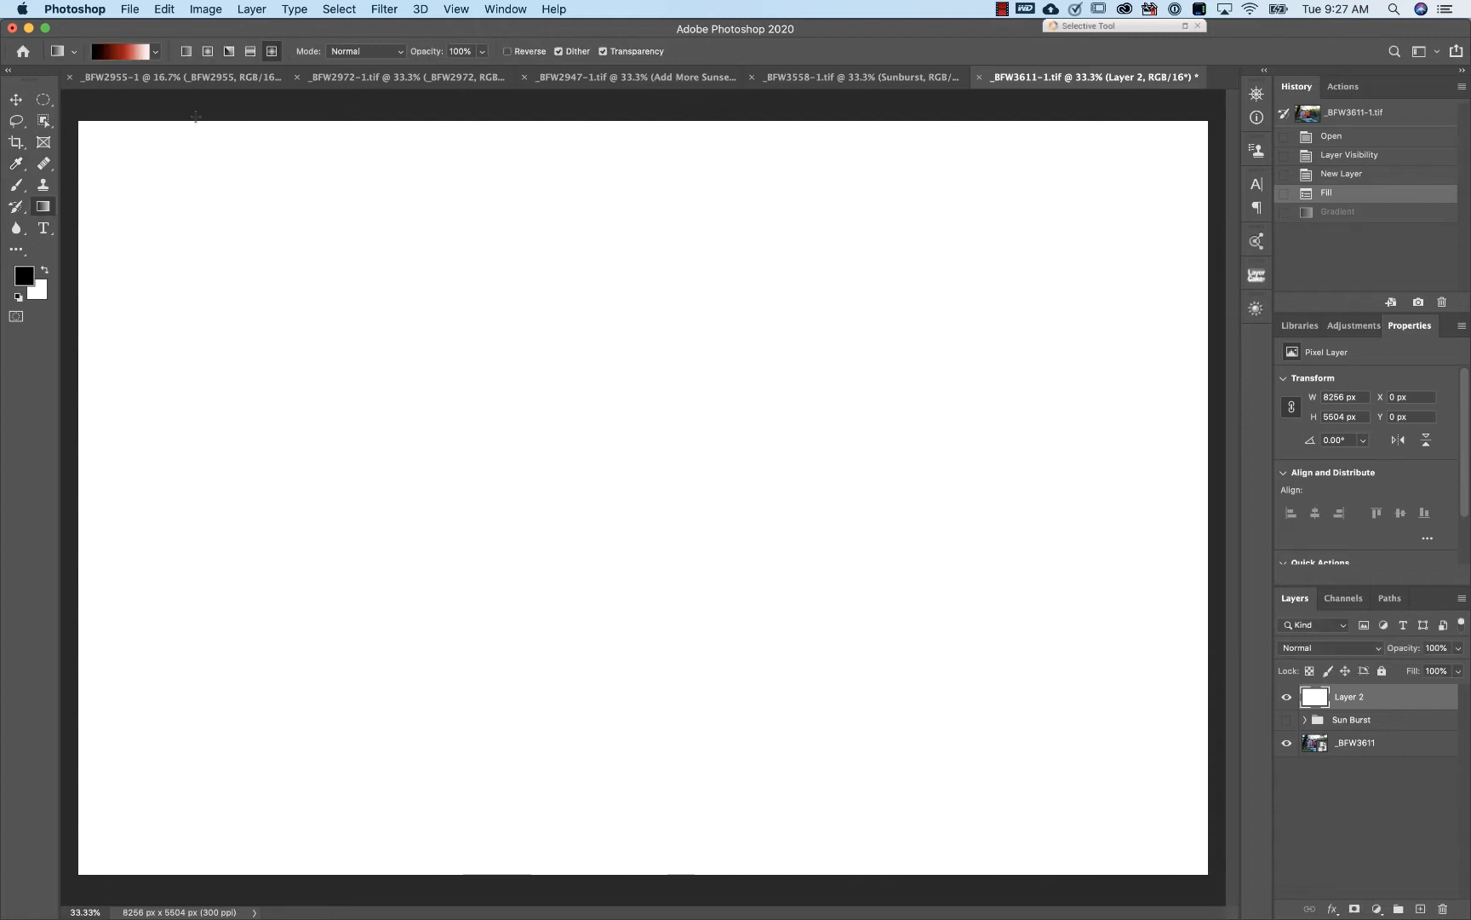
- Draw the gradient in linear style from near the top of Layer 2 down to its lower part, and delete the layer
click(185, 52)
drag(652, 160, 653, 688)
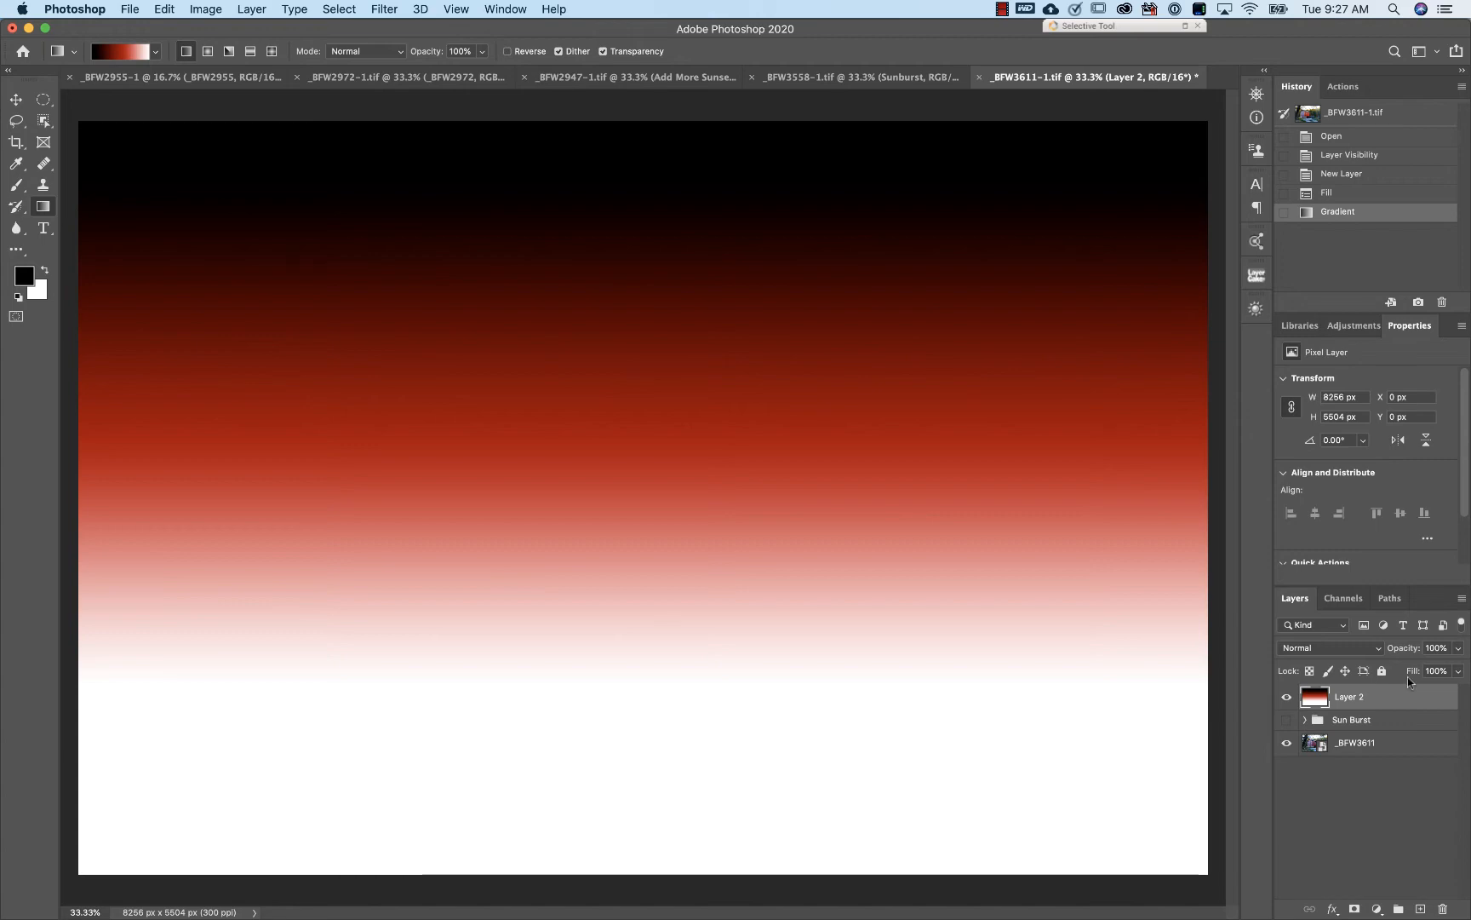
key(Delete)
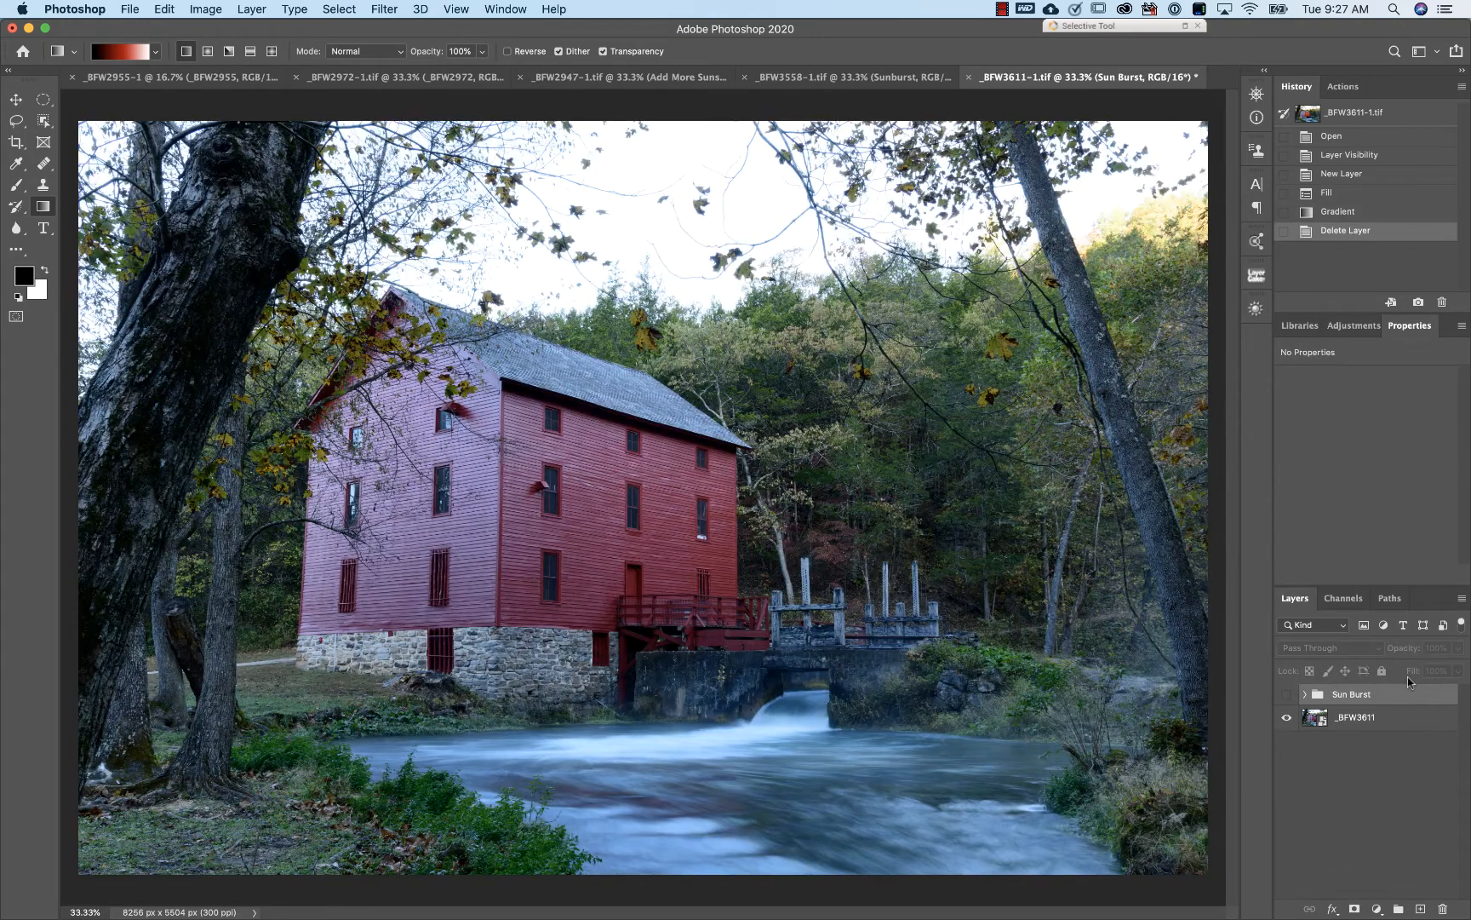
- Compare the mill photo with and without the Sun Burst group, leaving the group hidden
click(1287, 695)
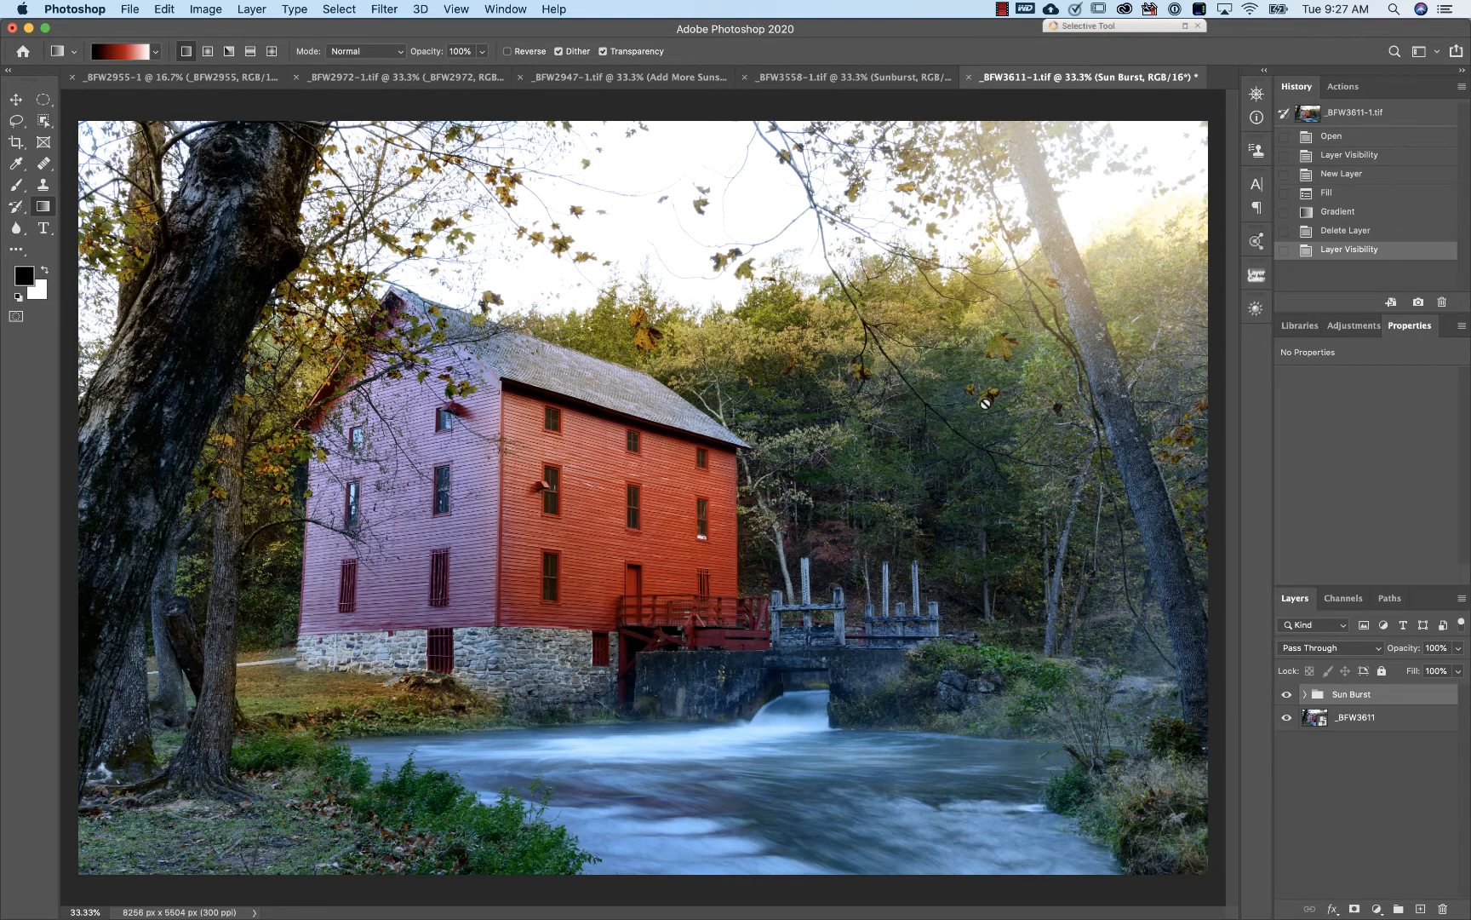
click(1287, 696)
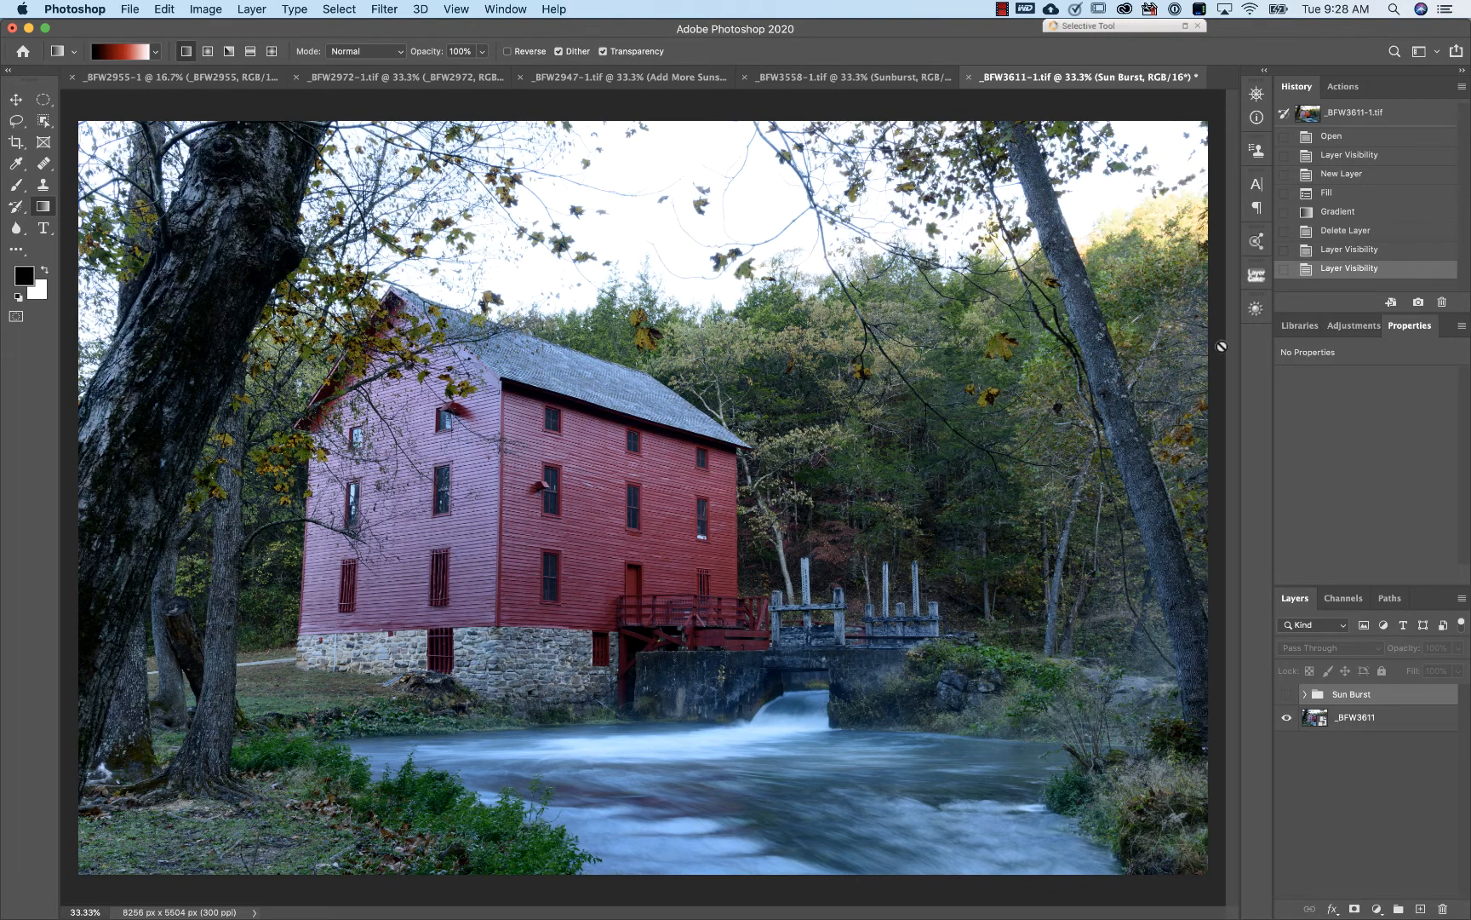
- Switch to the _BFW3558-1.tif document and compare the photo with and without the Sunburst group, leaving the group hidden
click(847, 81)
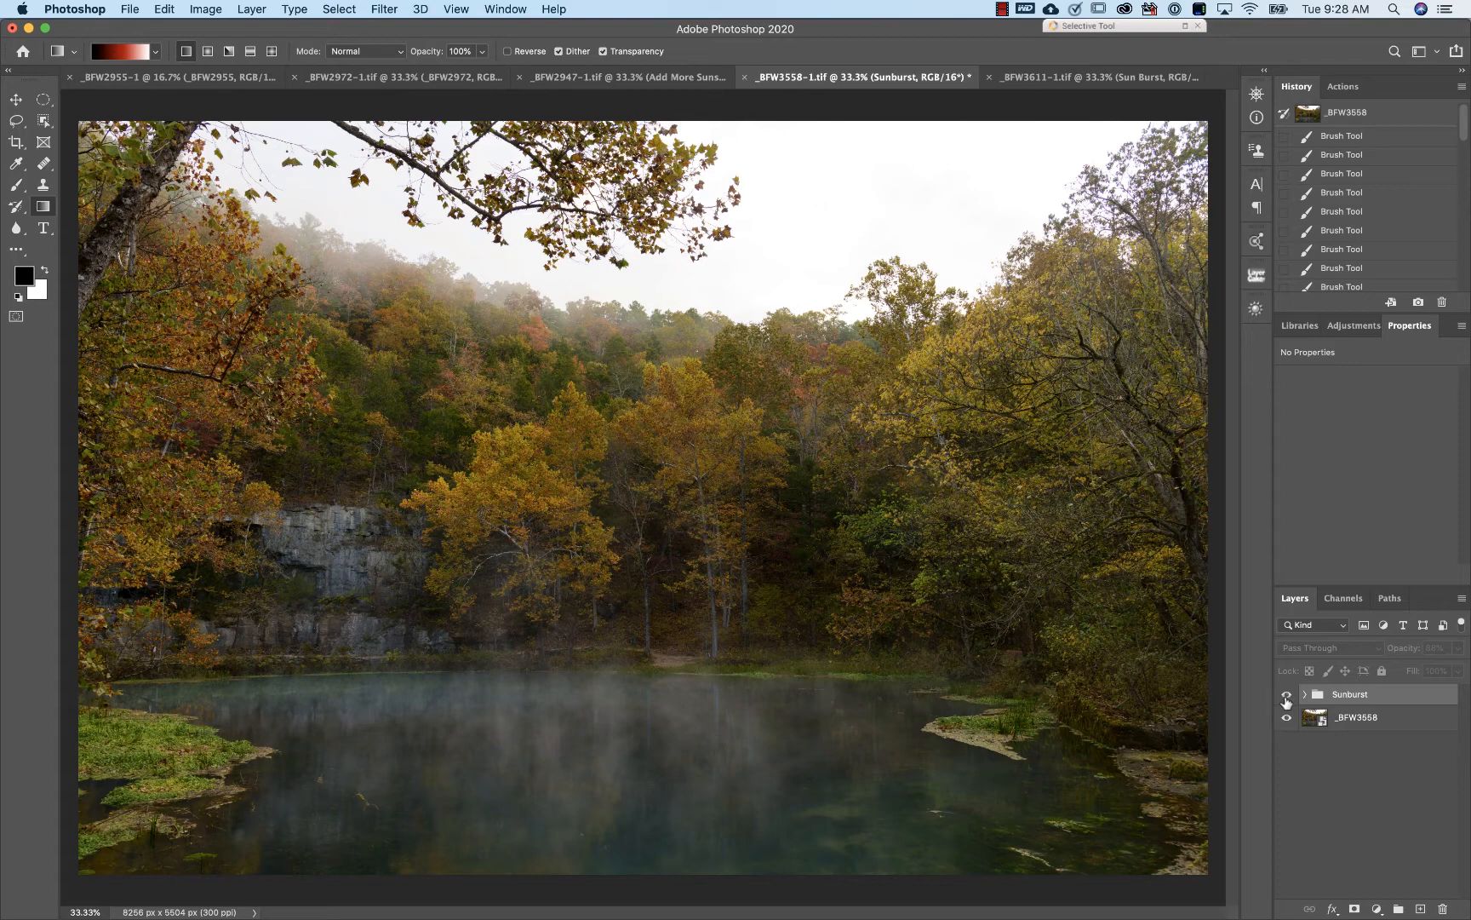
click(1287, 694)
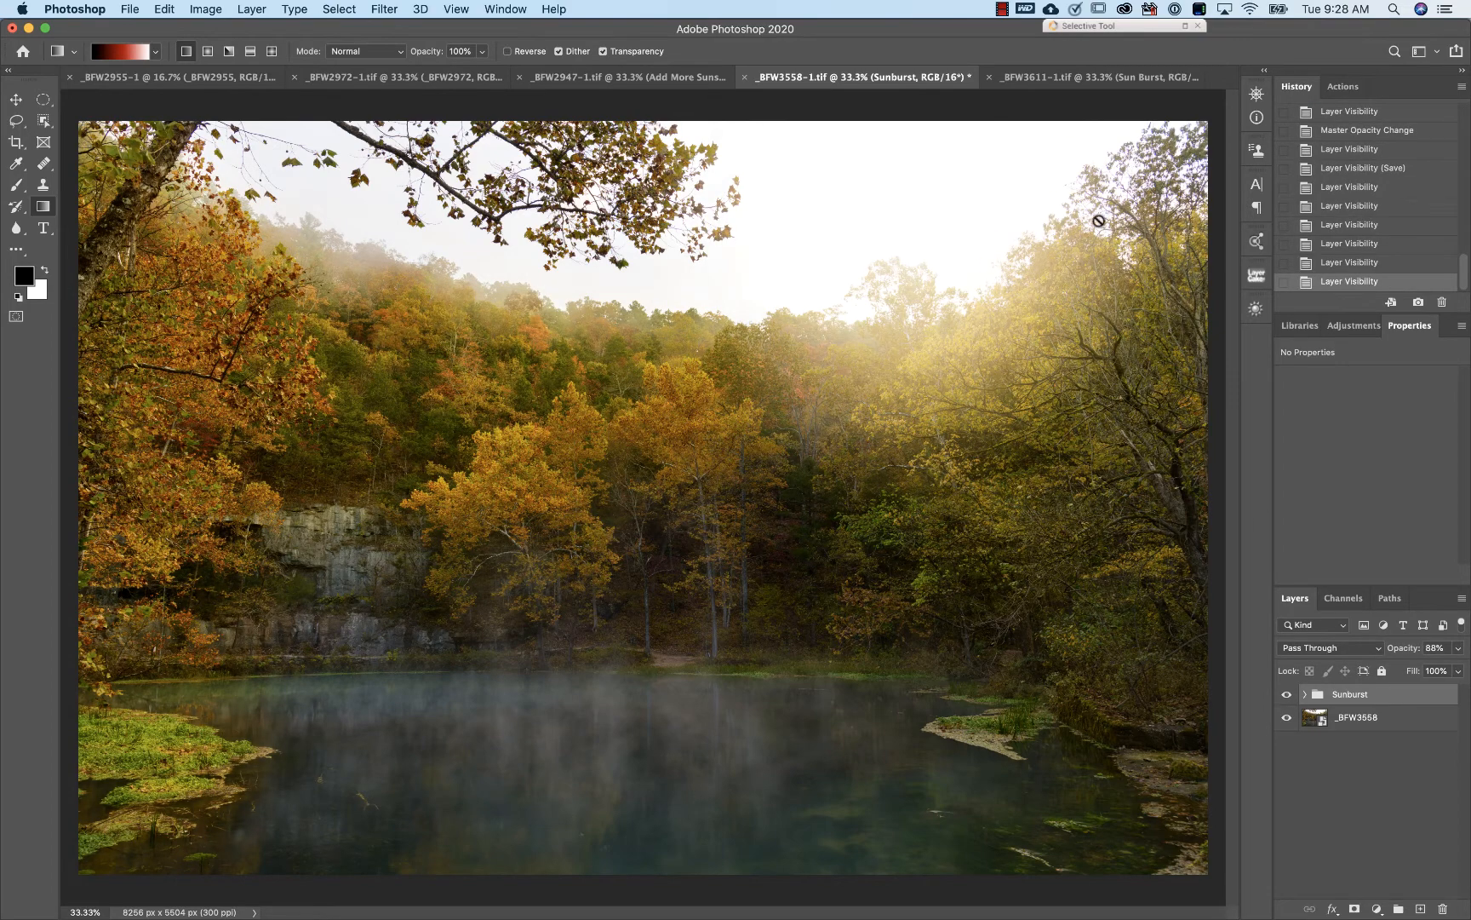
click(1286, 694)
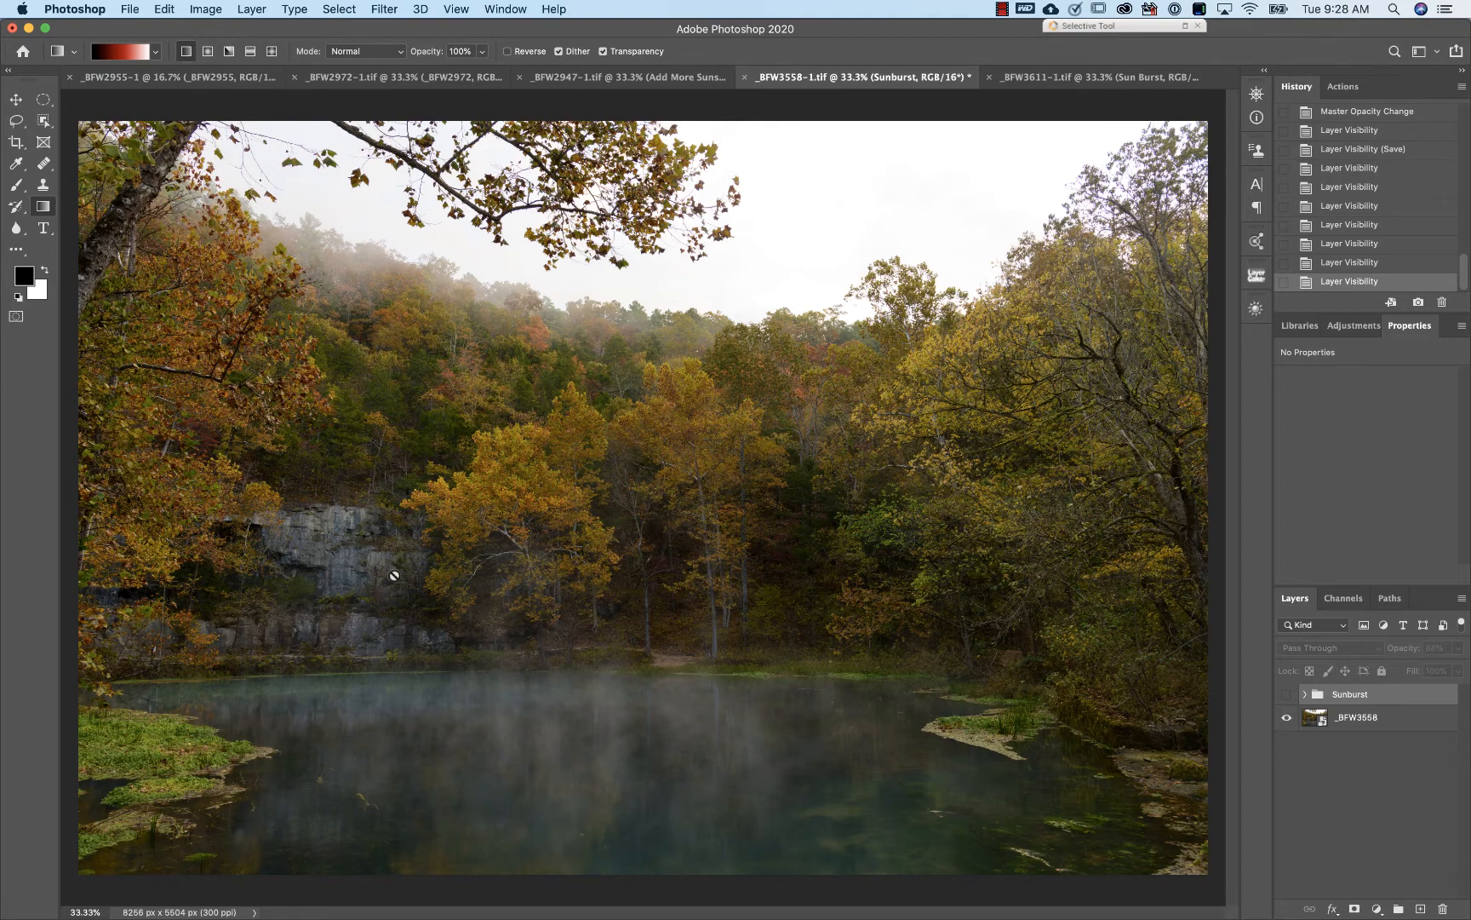
click(1287, 694)
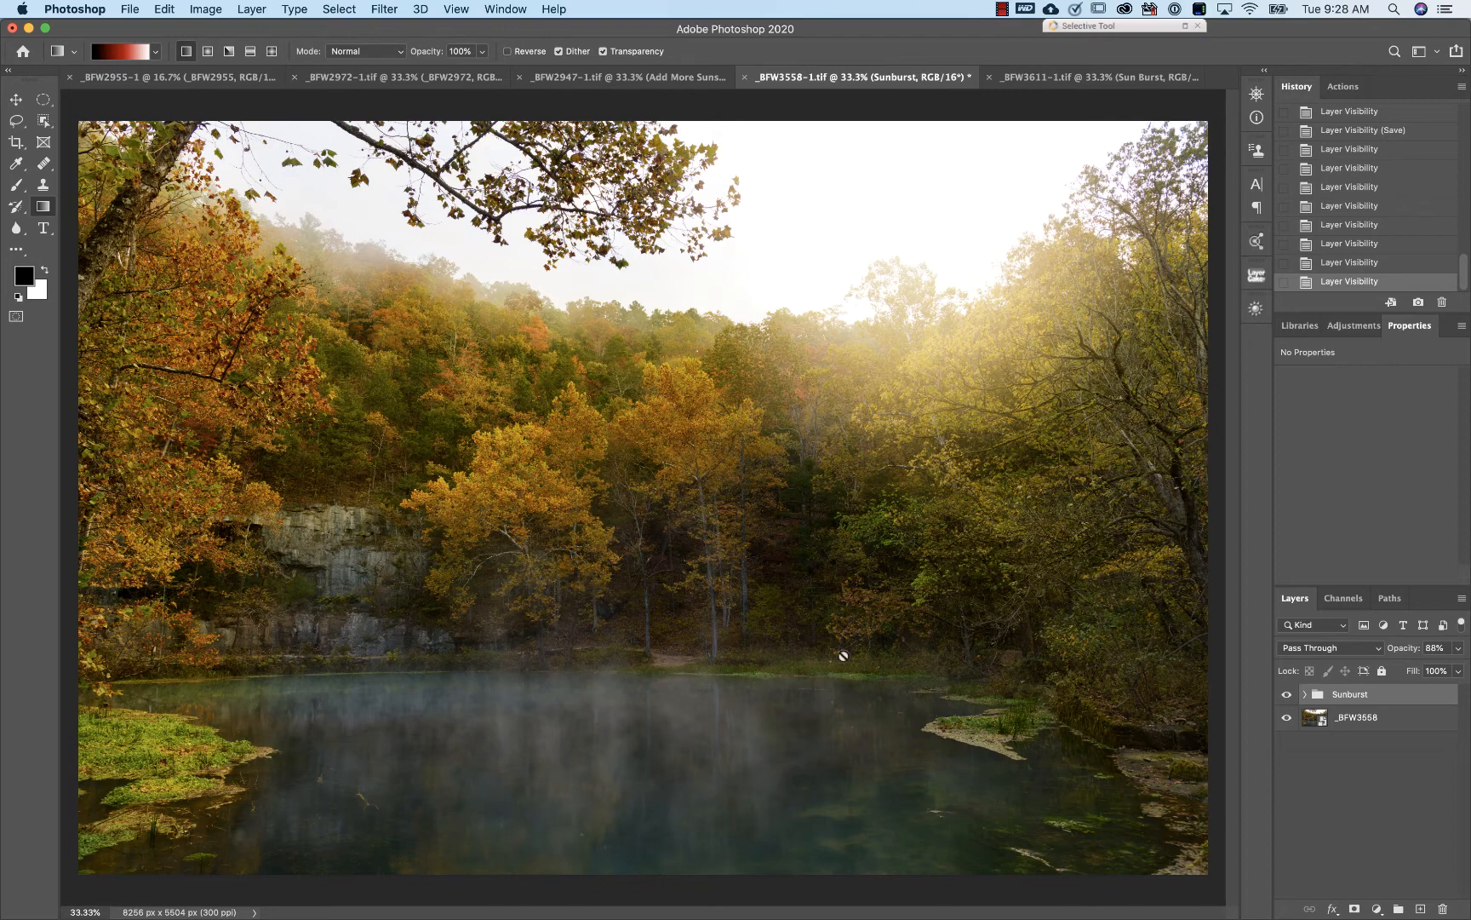
click(1287, 696)
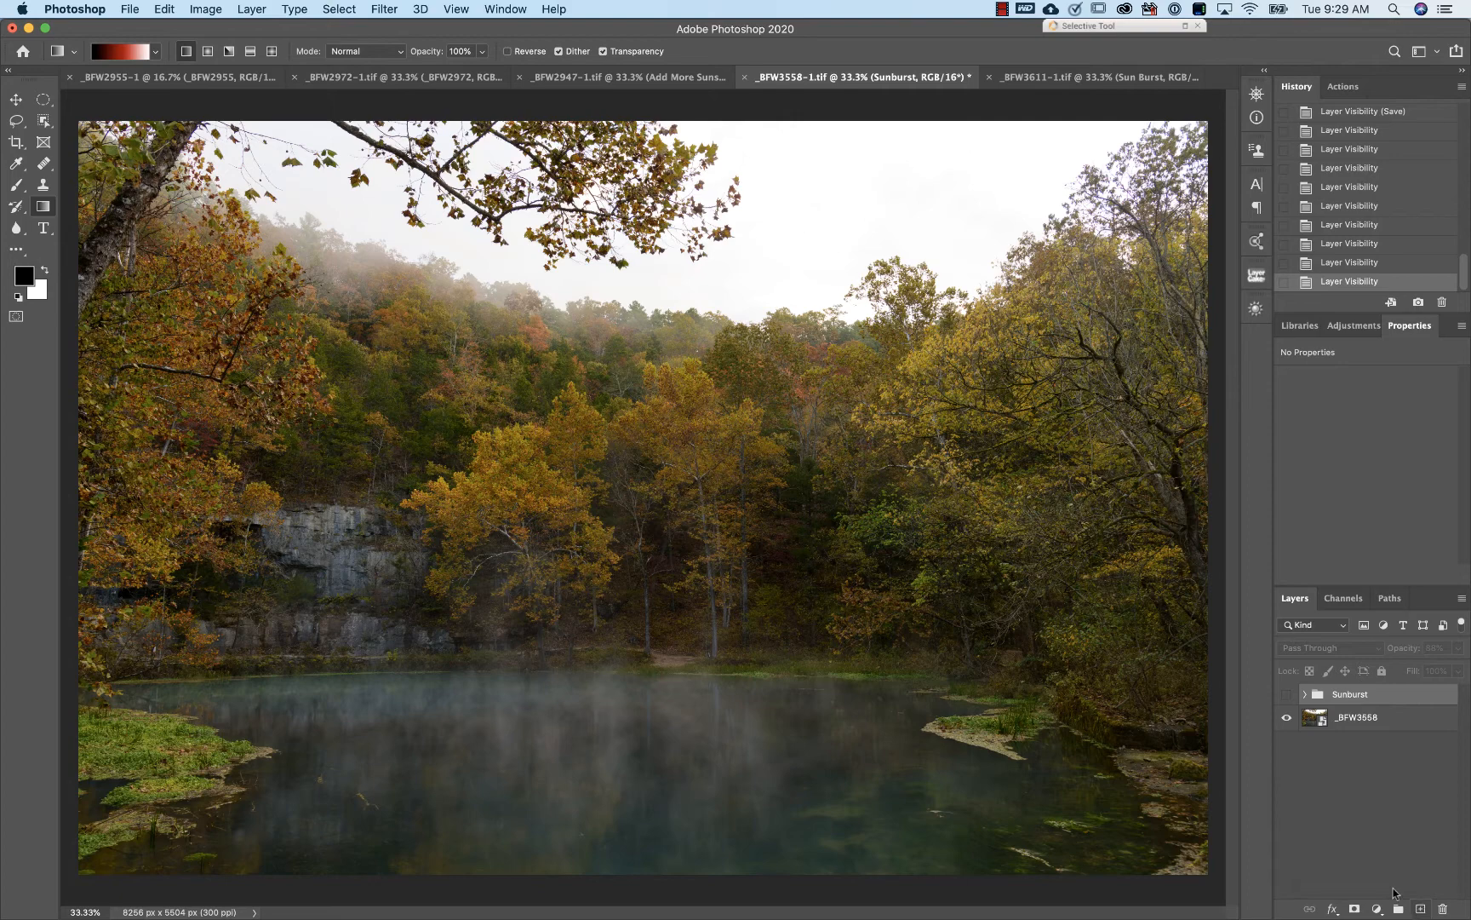
- Choose the saved white-to-gold Sunbust gradient preset and open it in the Gradient Editor
click(157, 54)
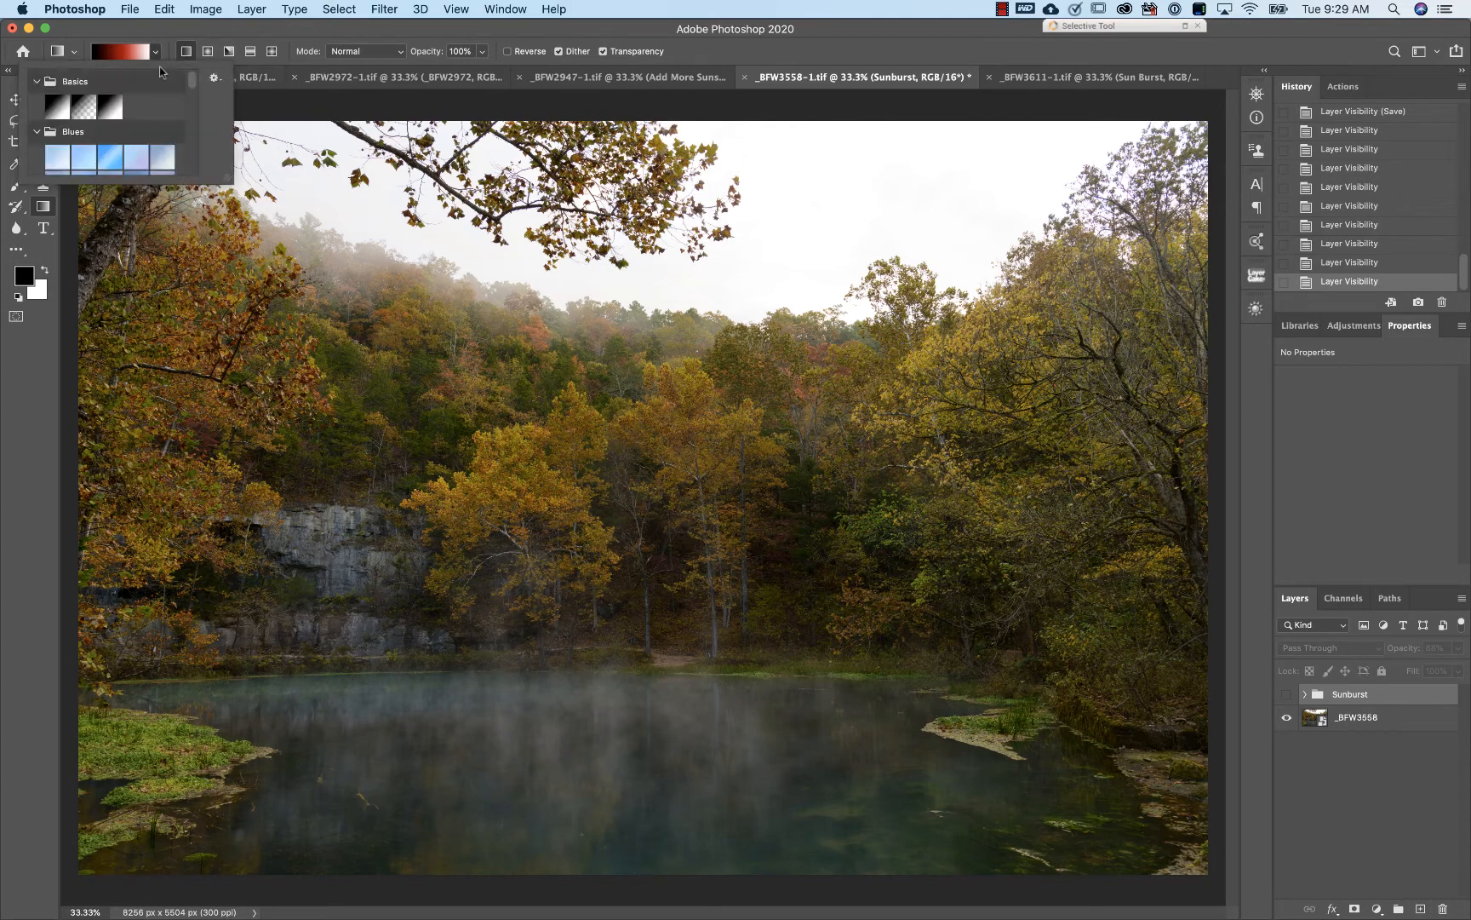
drag(194, 83, 192, 170)
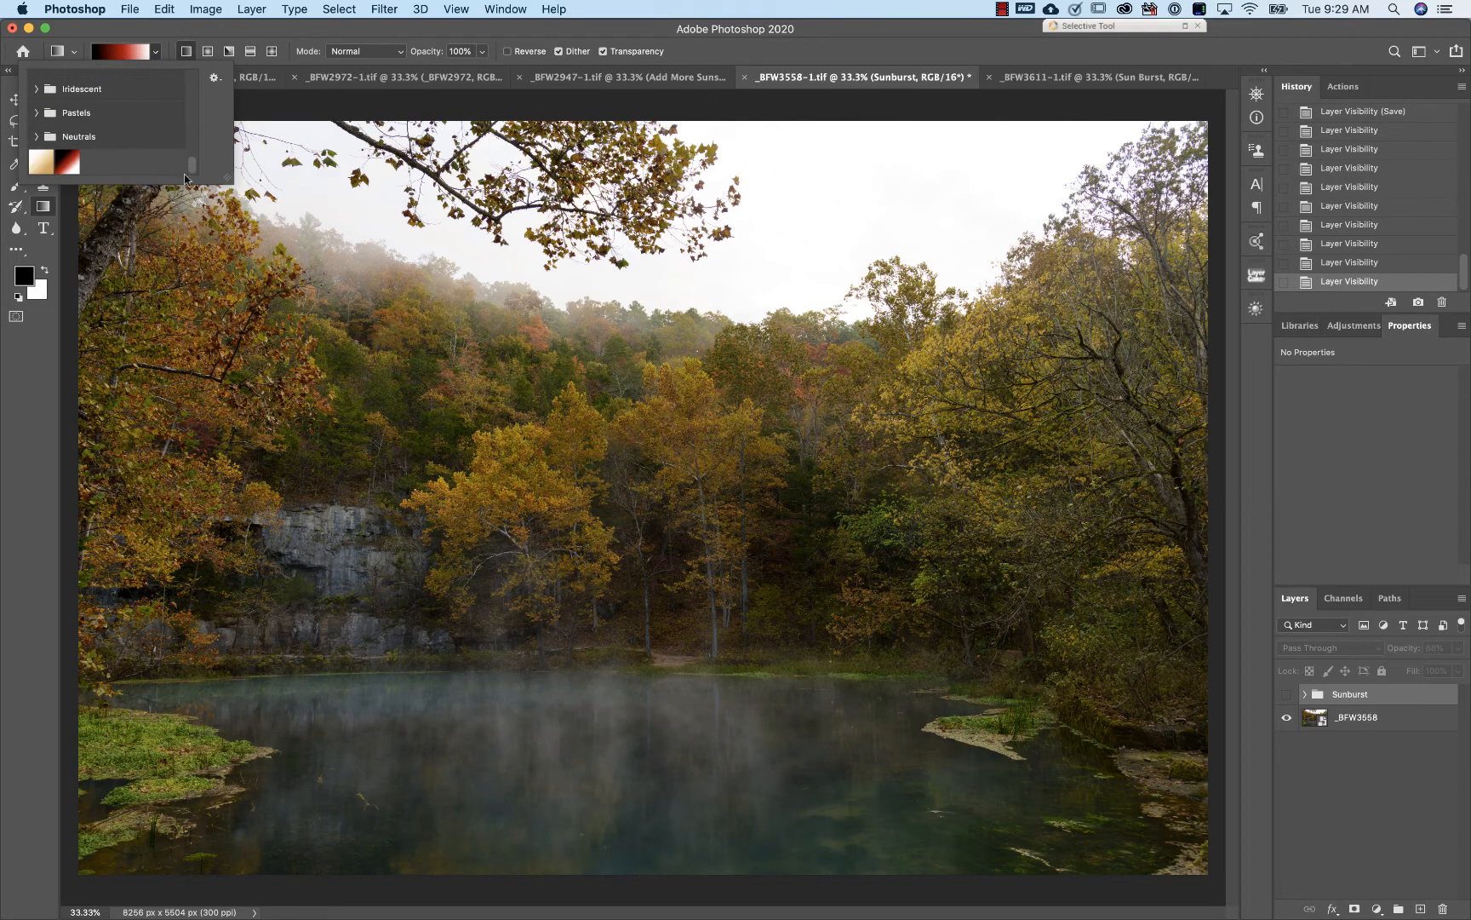
click(40, 161)
click(121, 54)
click(121, 54)
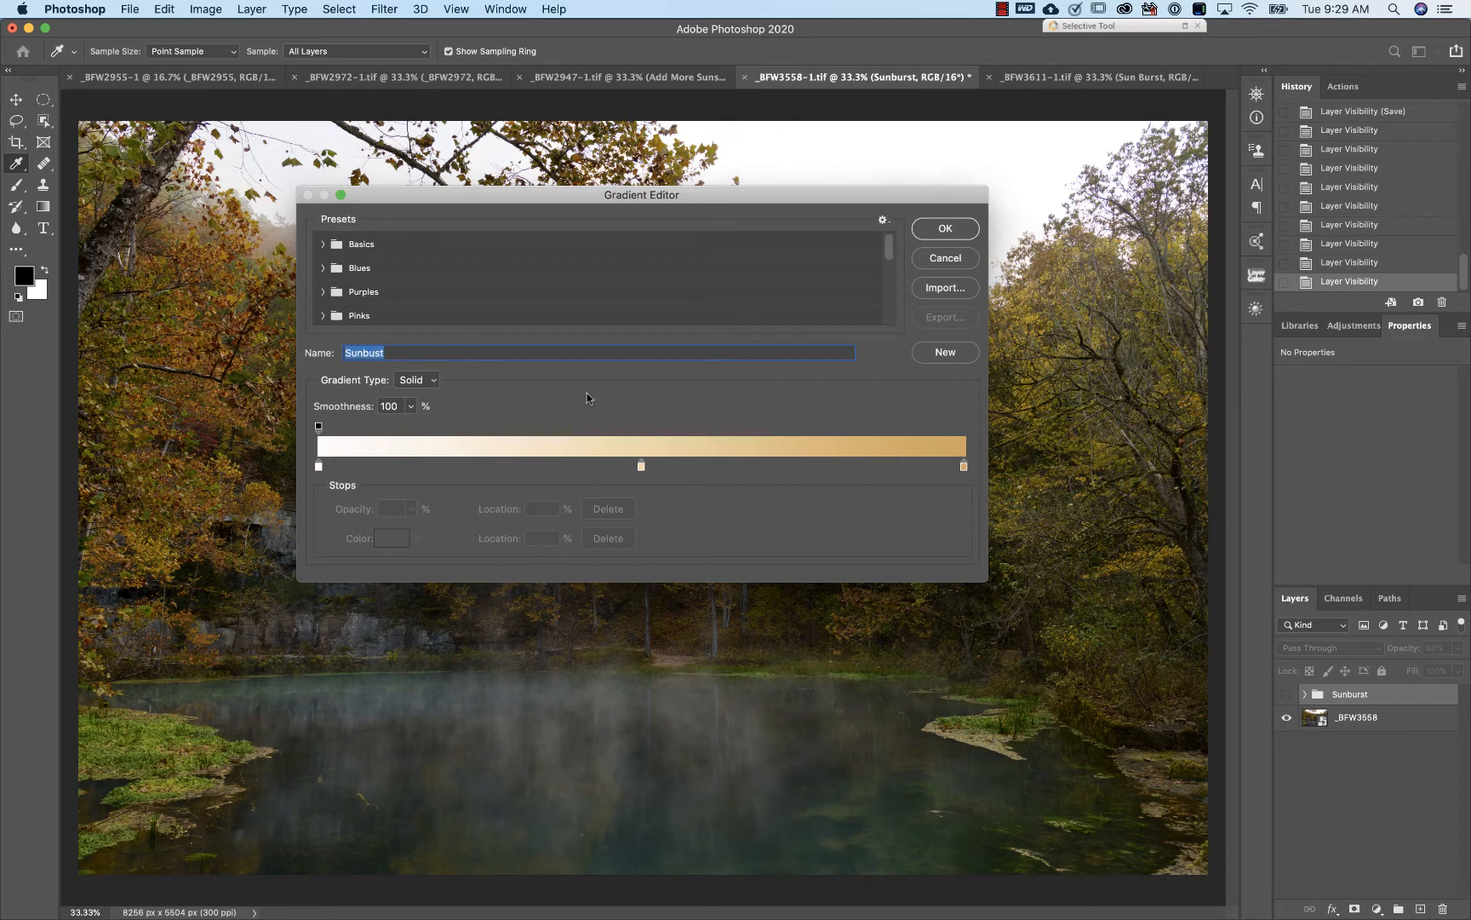
- Adjust the color of the gradient's off-white stop at the 0% location to a slightly purer white
click(319, 466)
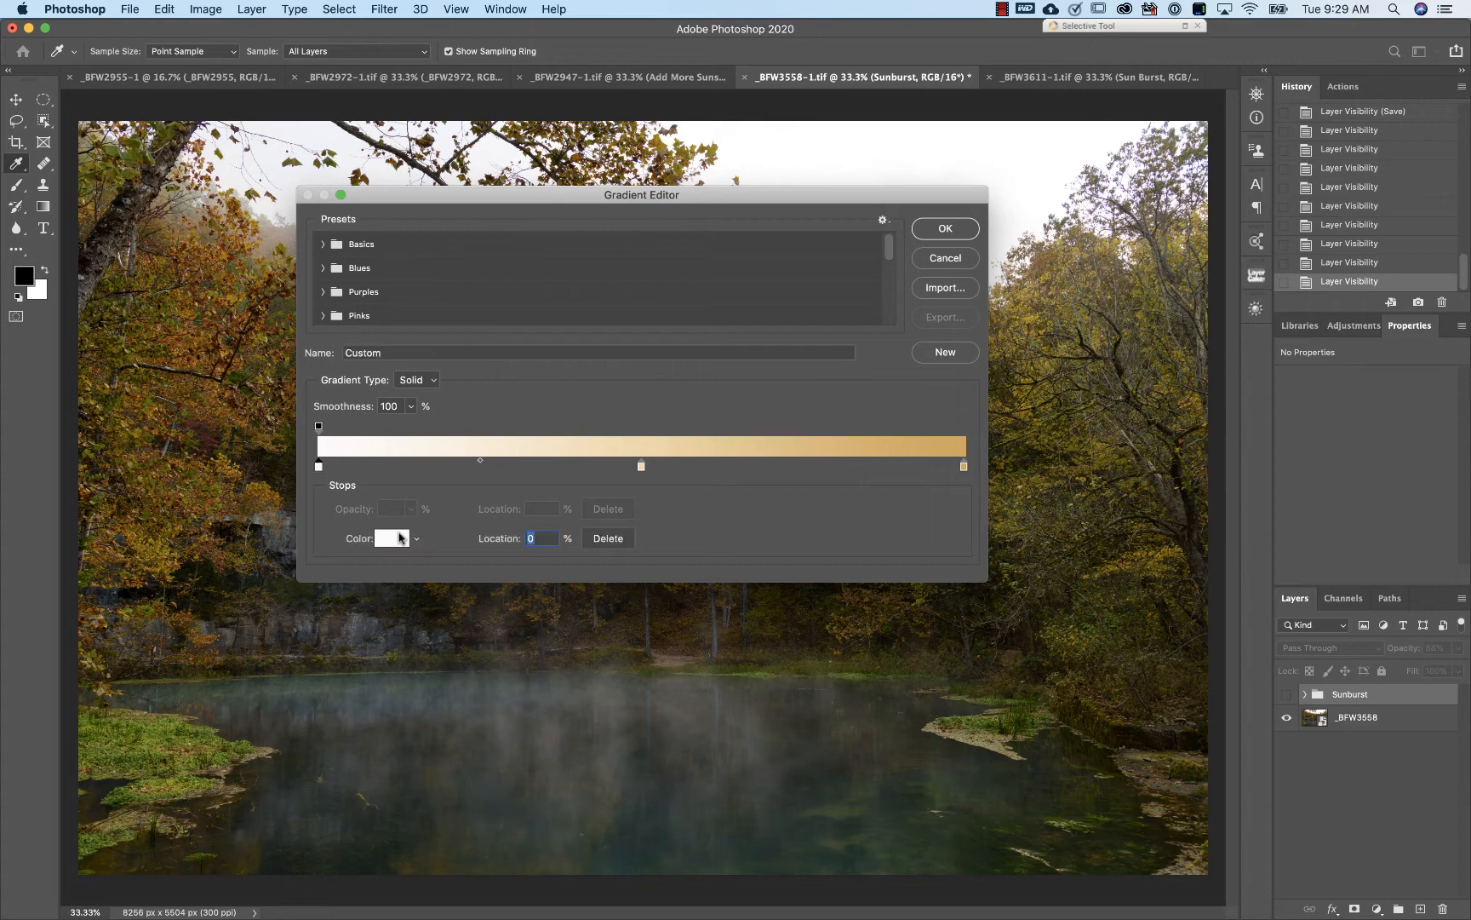
click(393, 538)
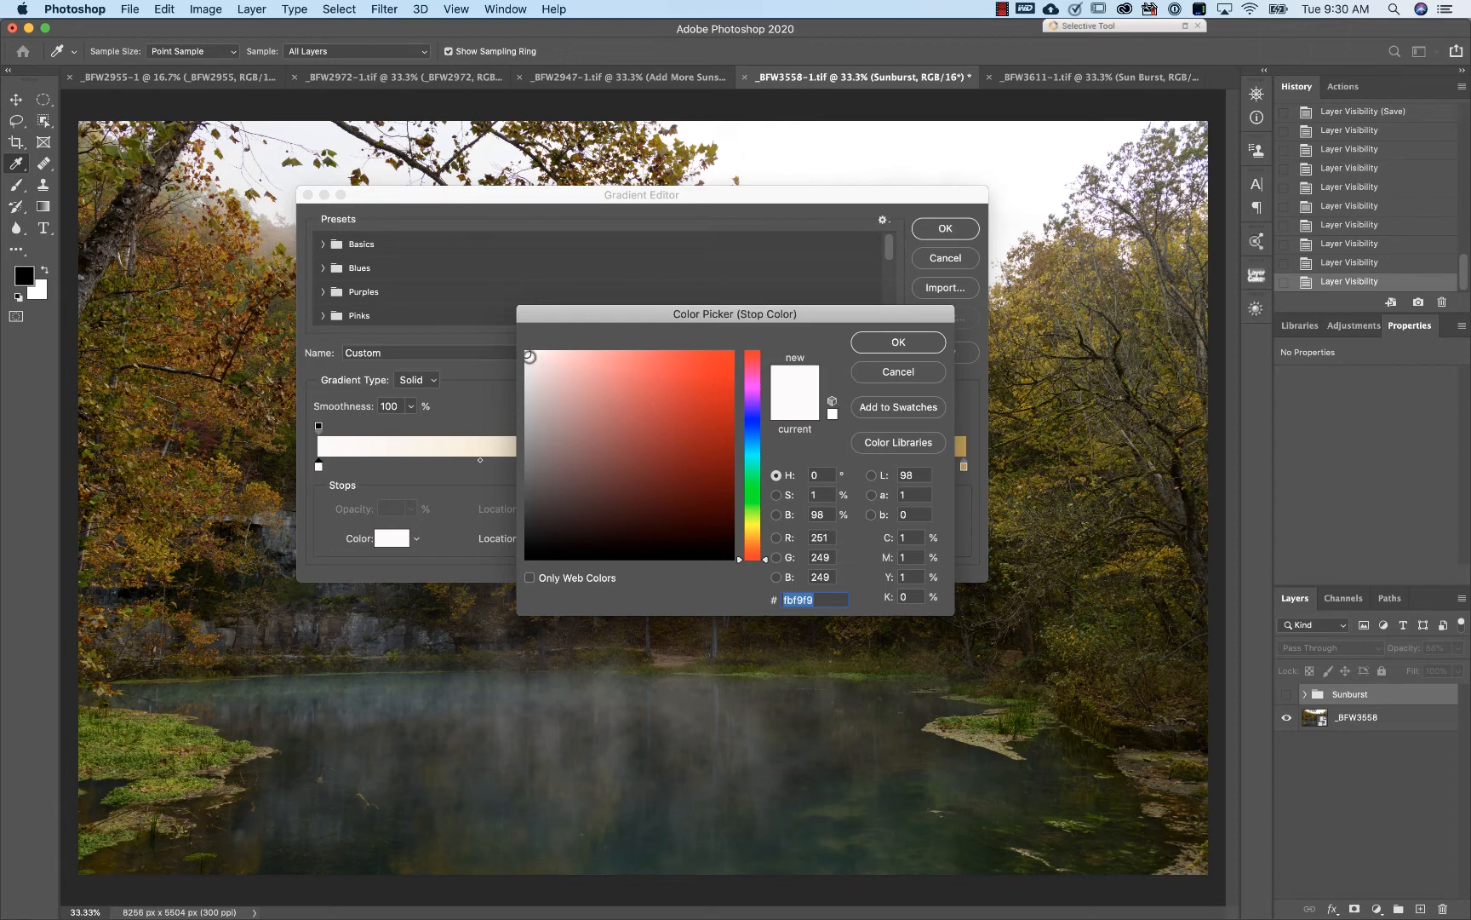
click(527, 353)
click(911, 342)
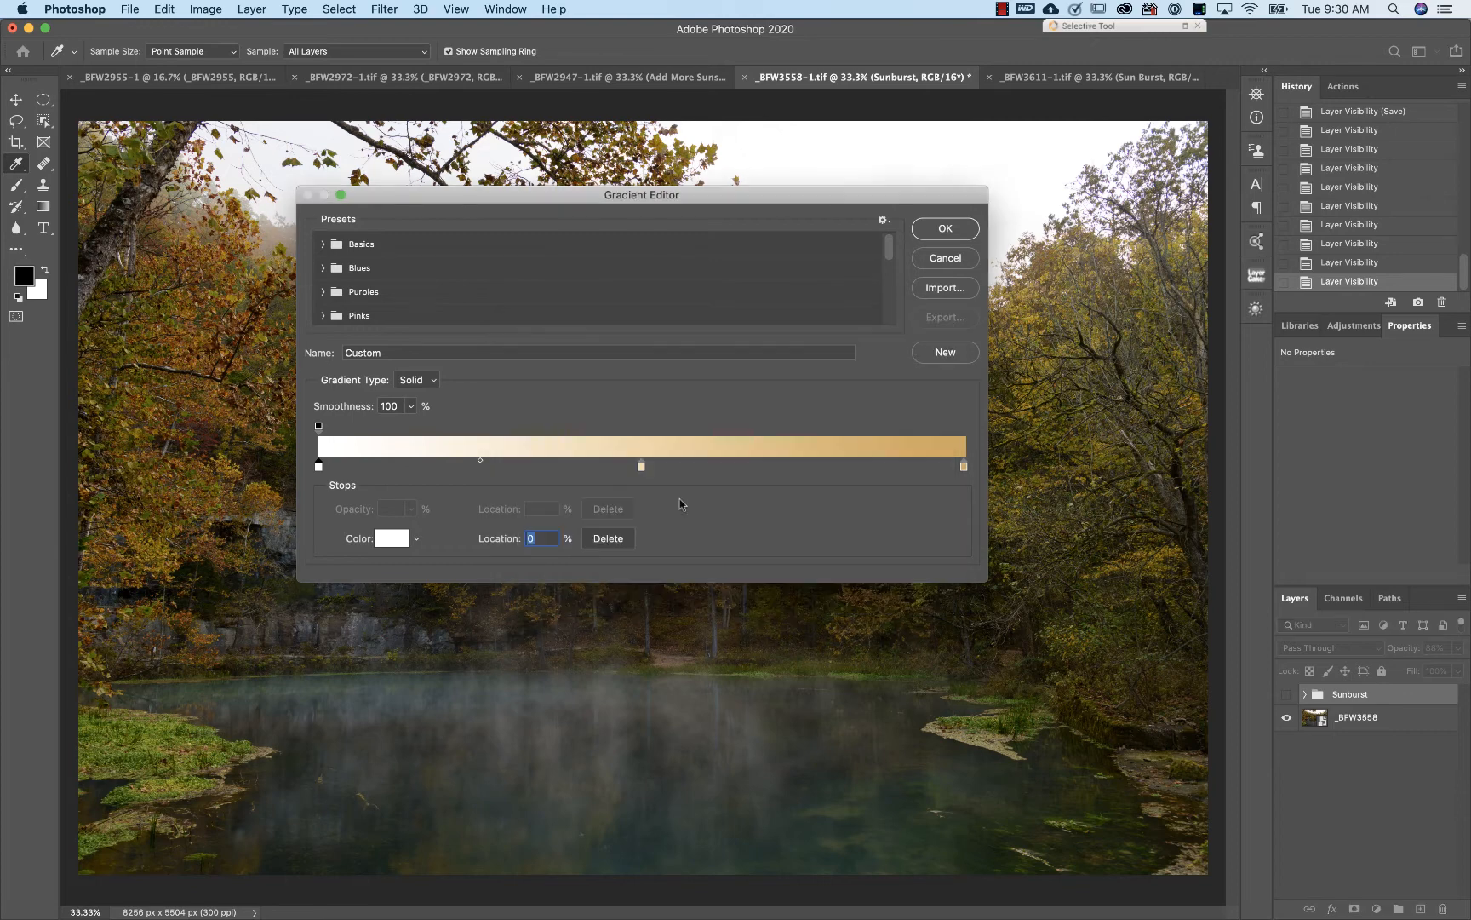
- Examine the colors of the gradient's middle and end color stops in the color picker, keeping both colors
click(641, 467)
click(389, 542)
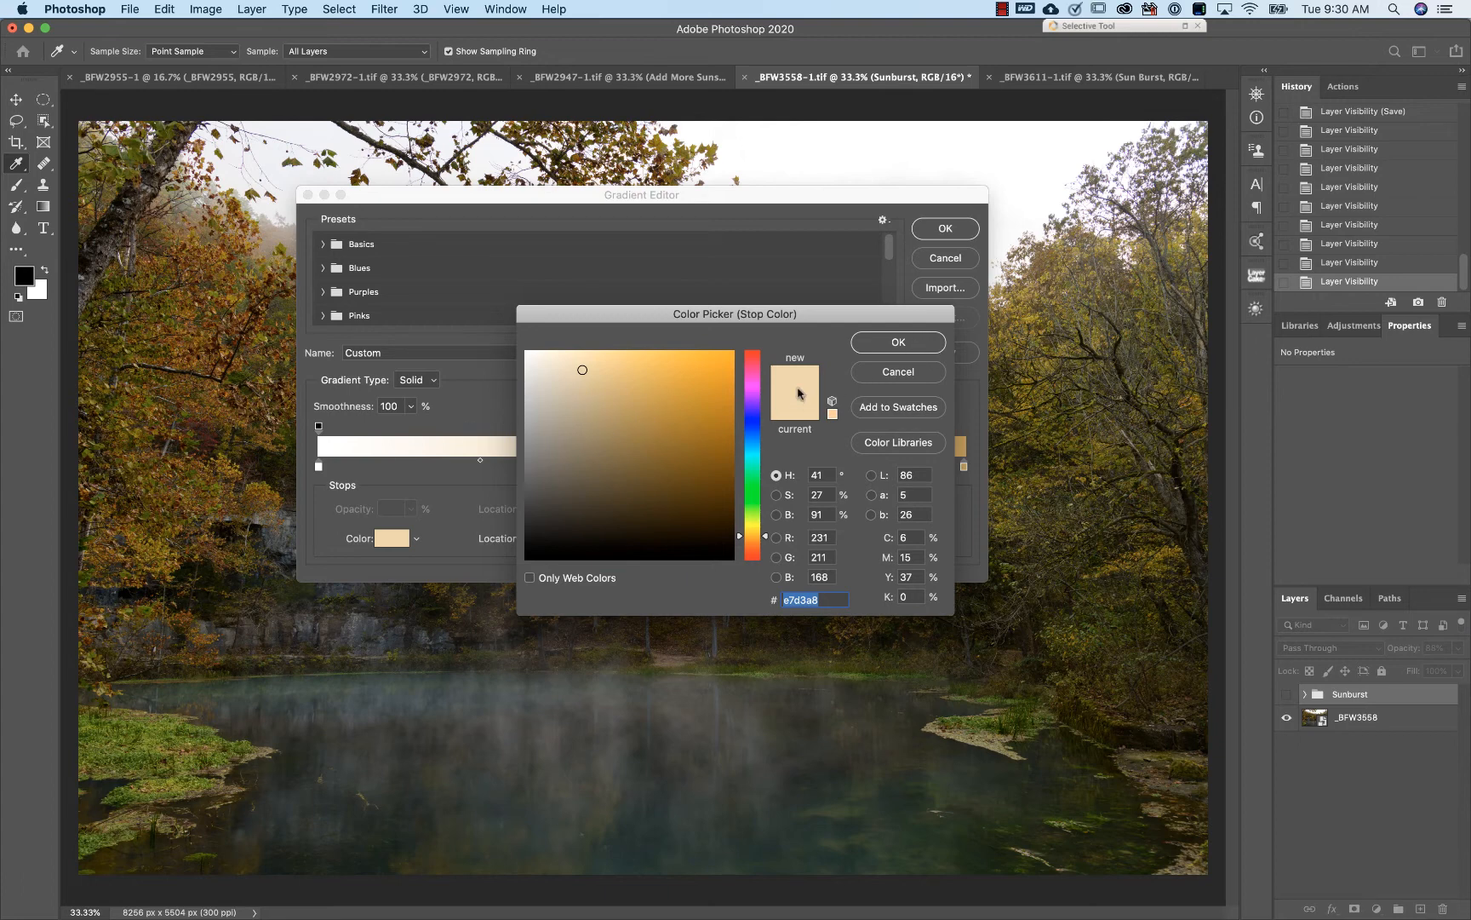
click(924, 344)
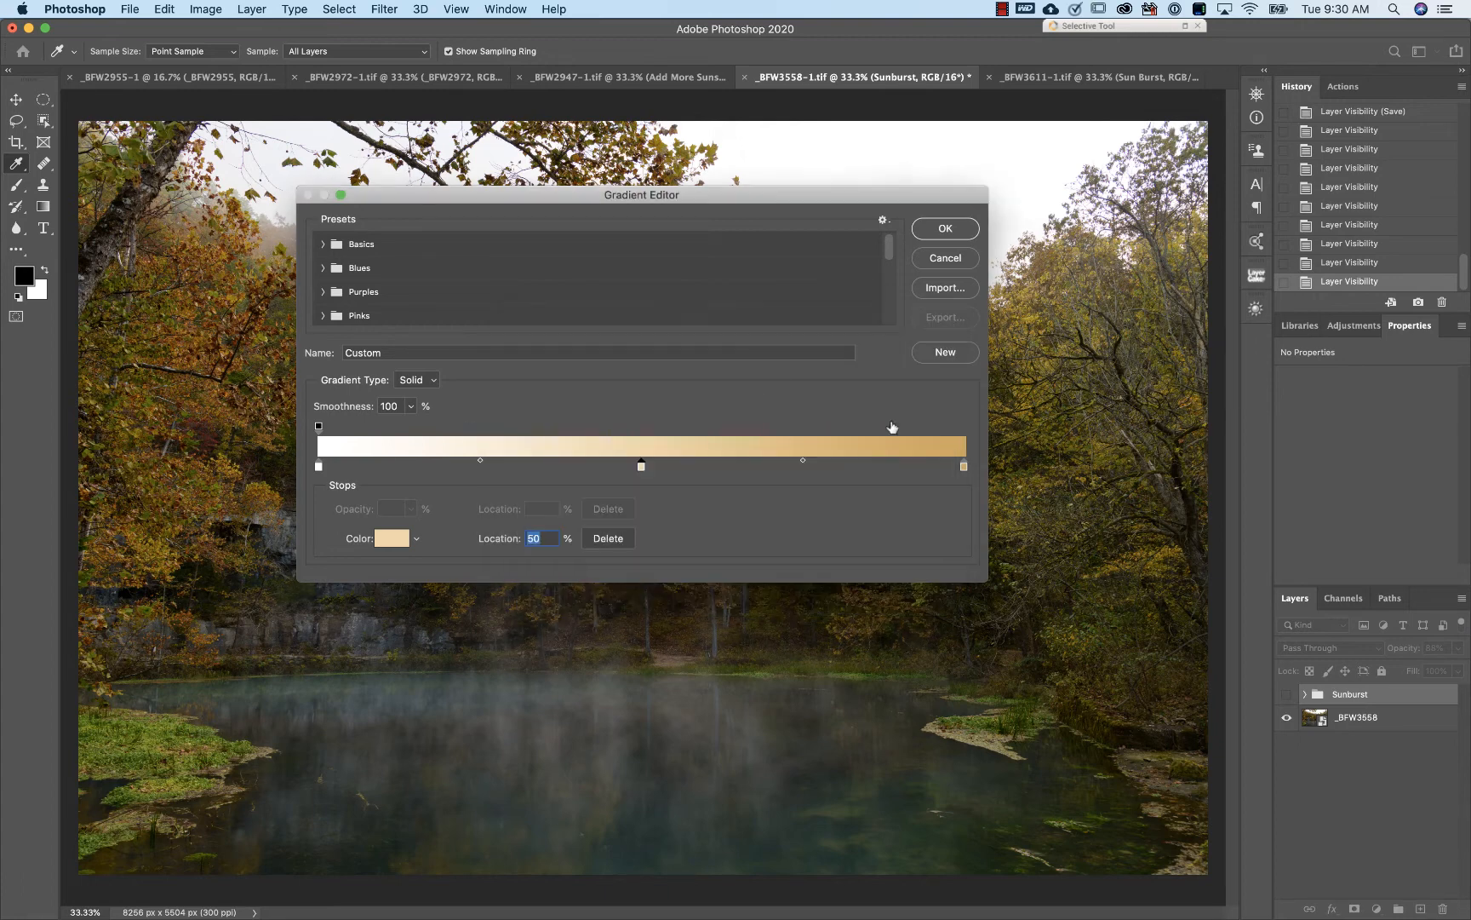
click(964, 466)
click(392, 538)
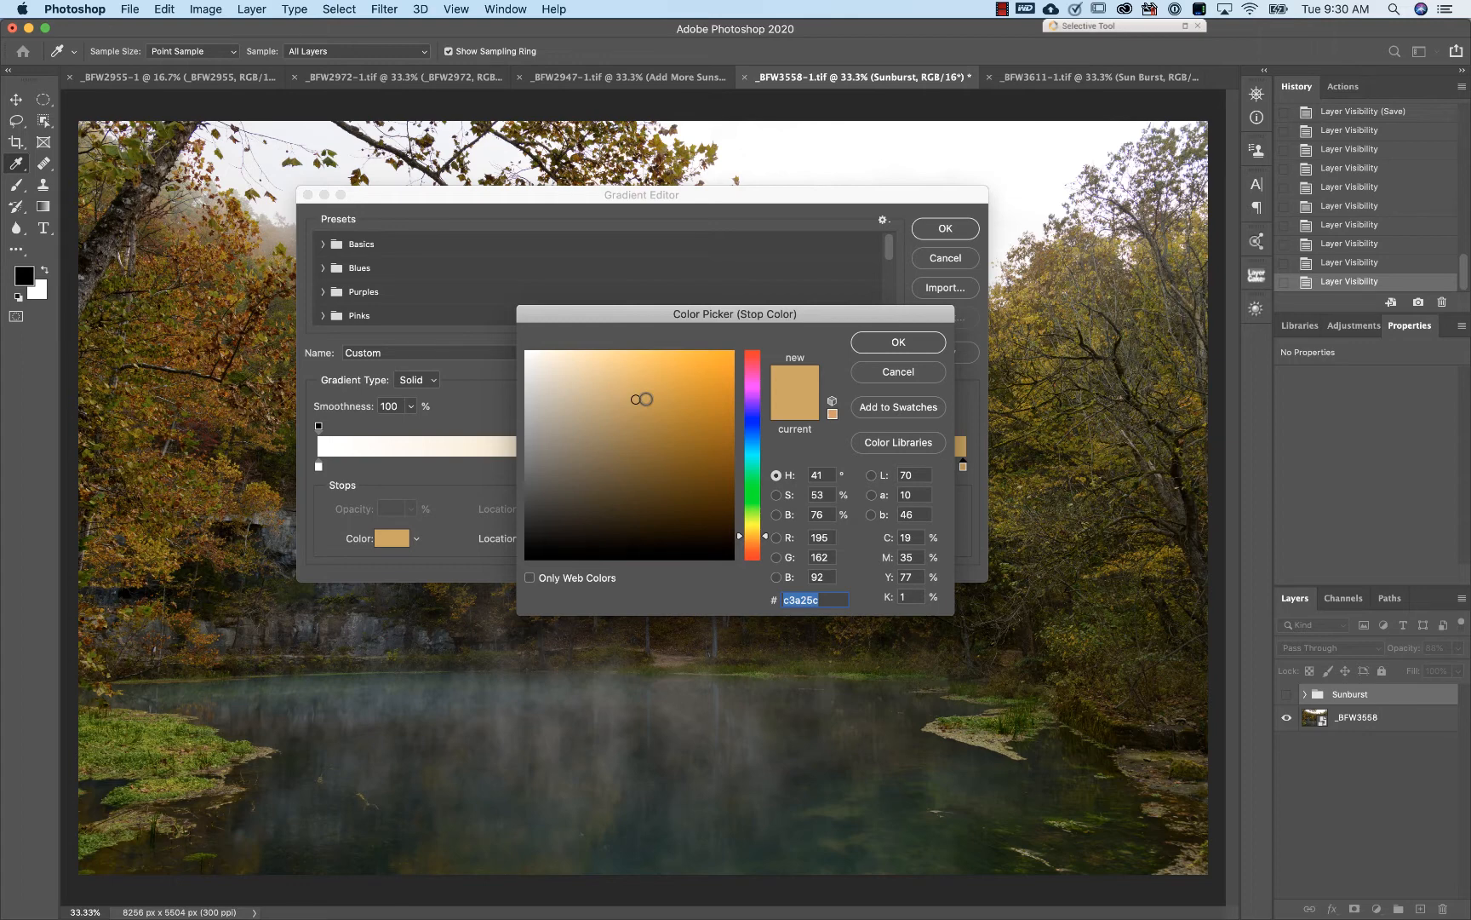
click(922, 346)
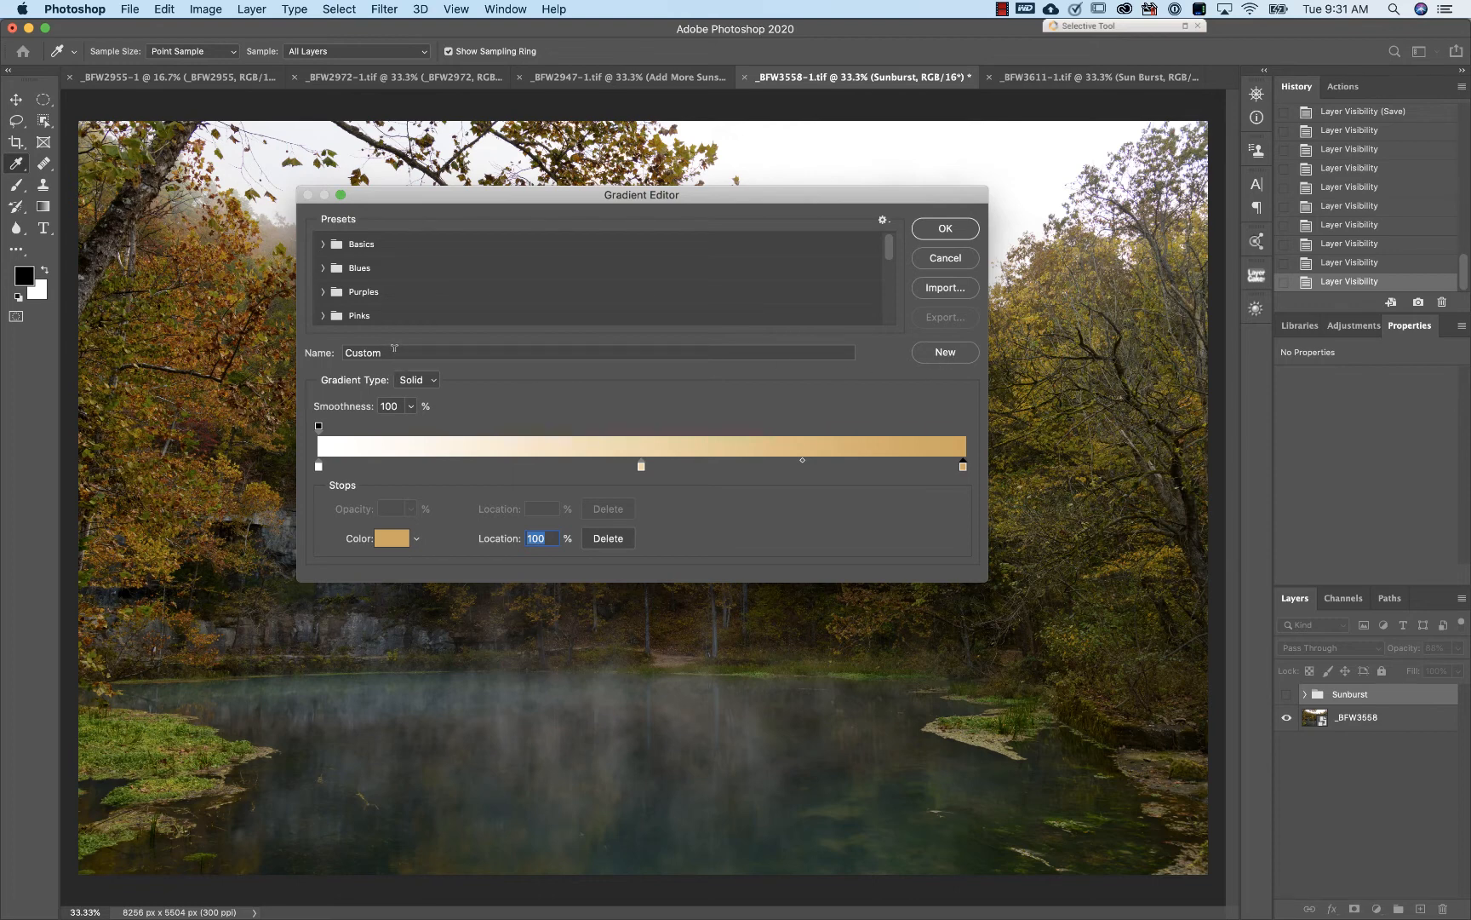
- Save the edited white-to-gold gradient as a new preset named "Custom Test"
drag(395, 348, 334, 356)
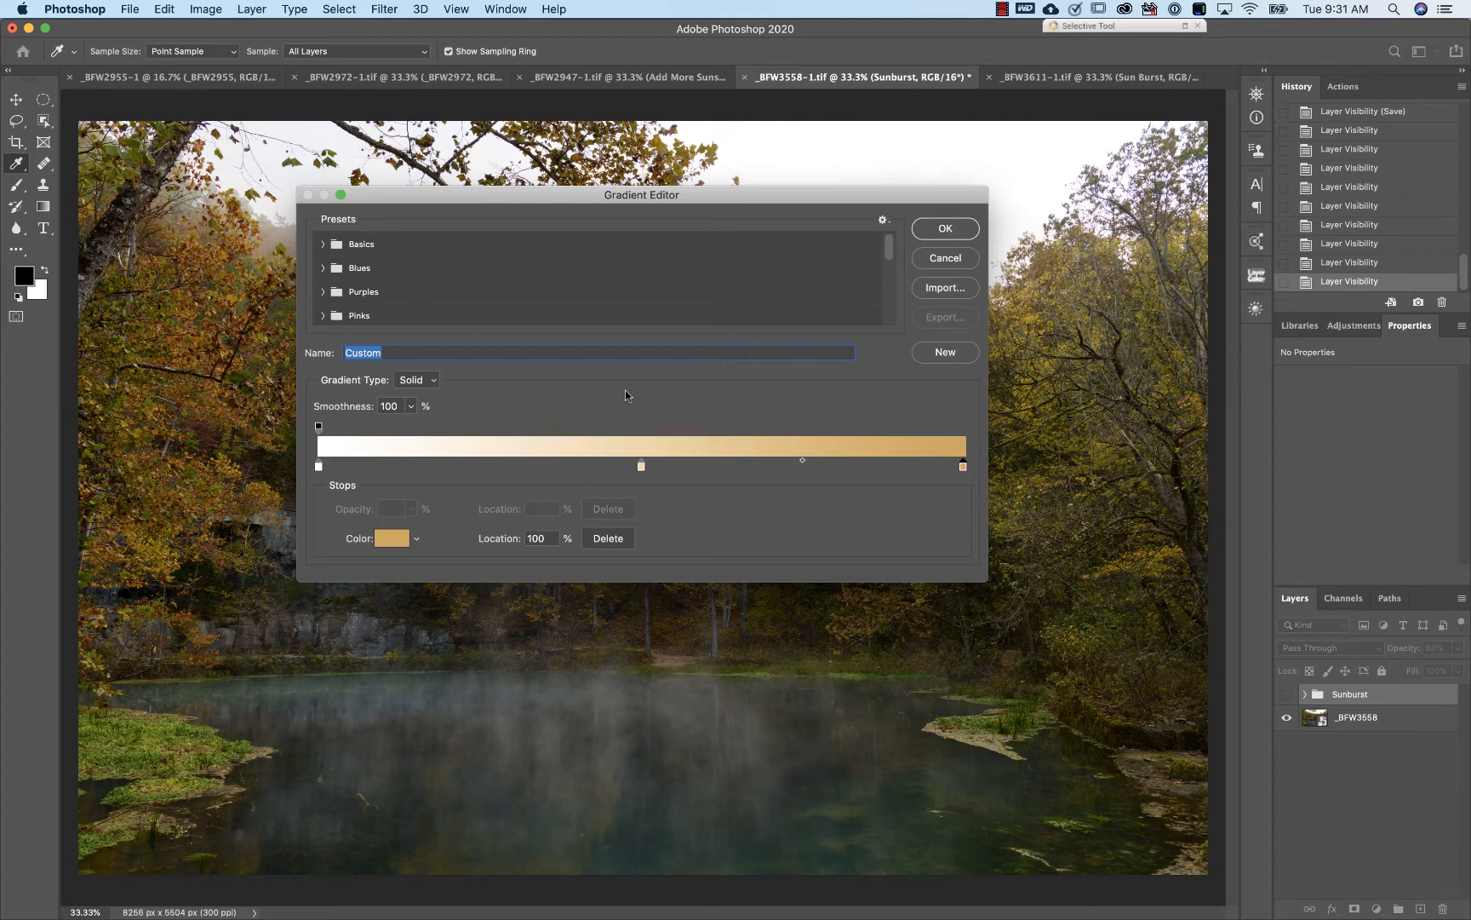
key(Right)
click(964, 356)
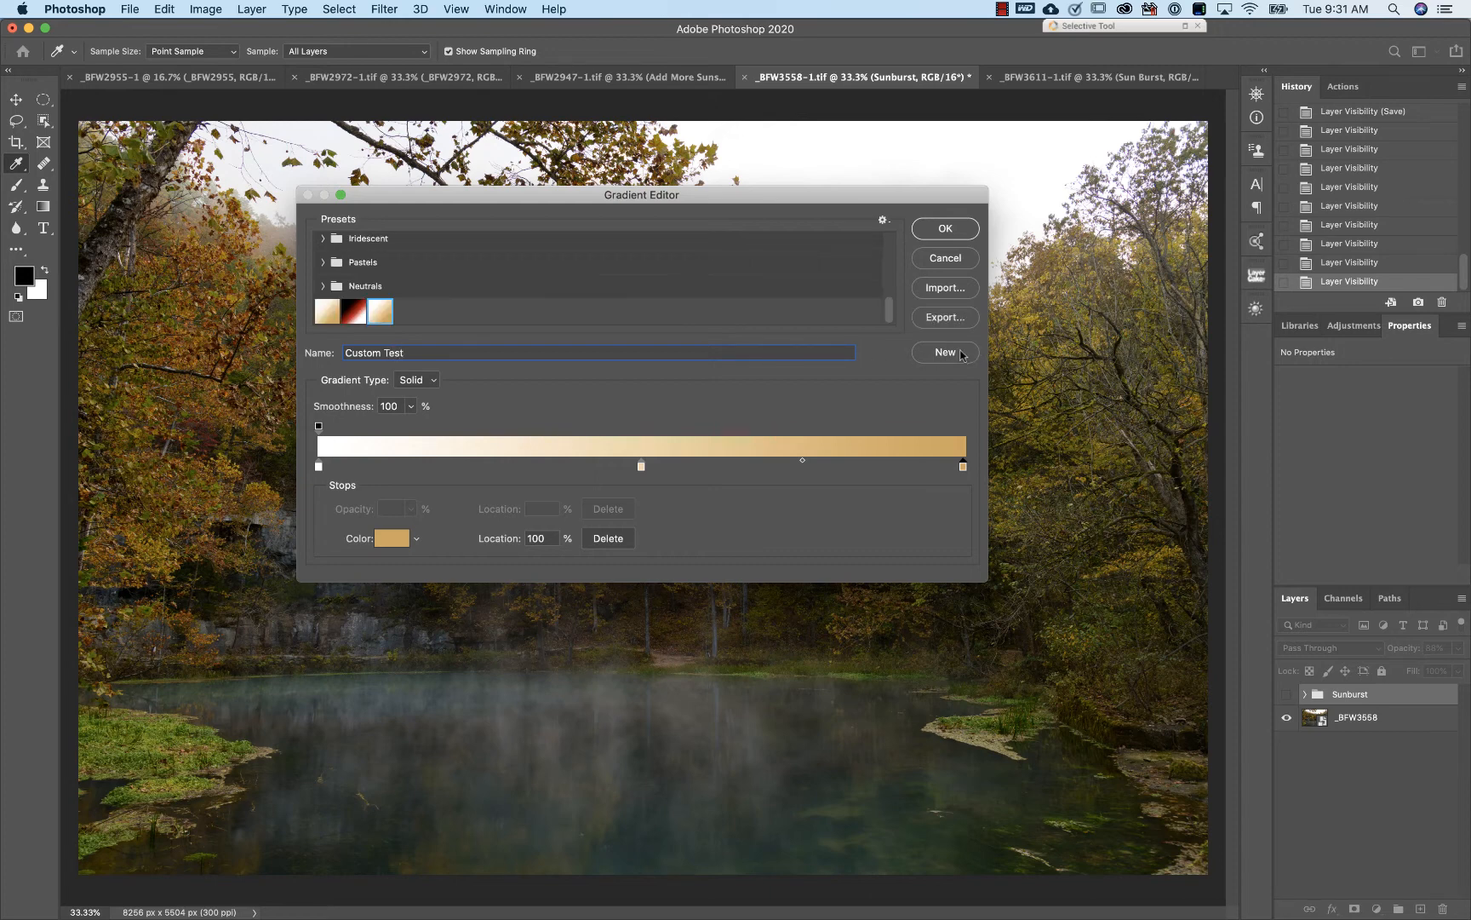
- Delete the black-red-white "Test" gradient from the presets
click(327, 311)
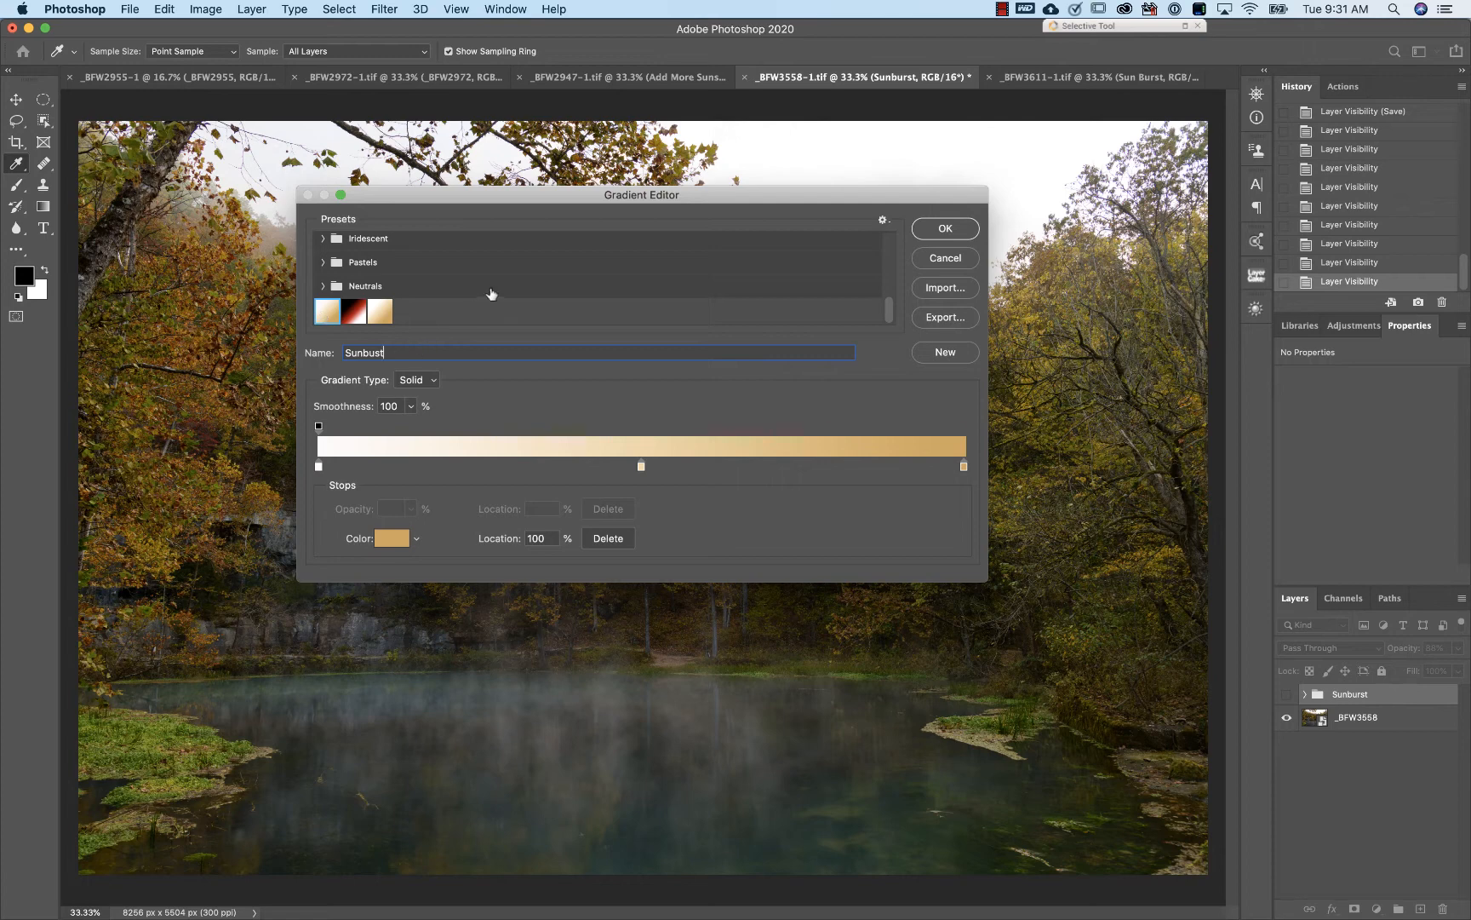
click(349, 314)
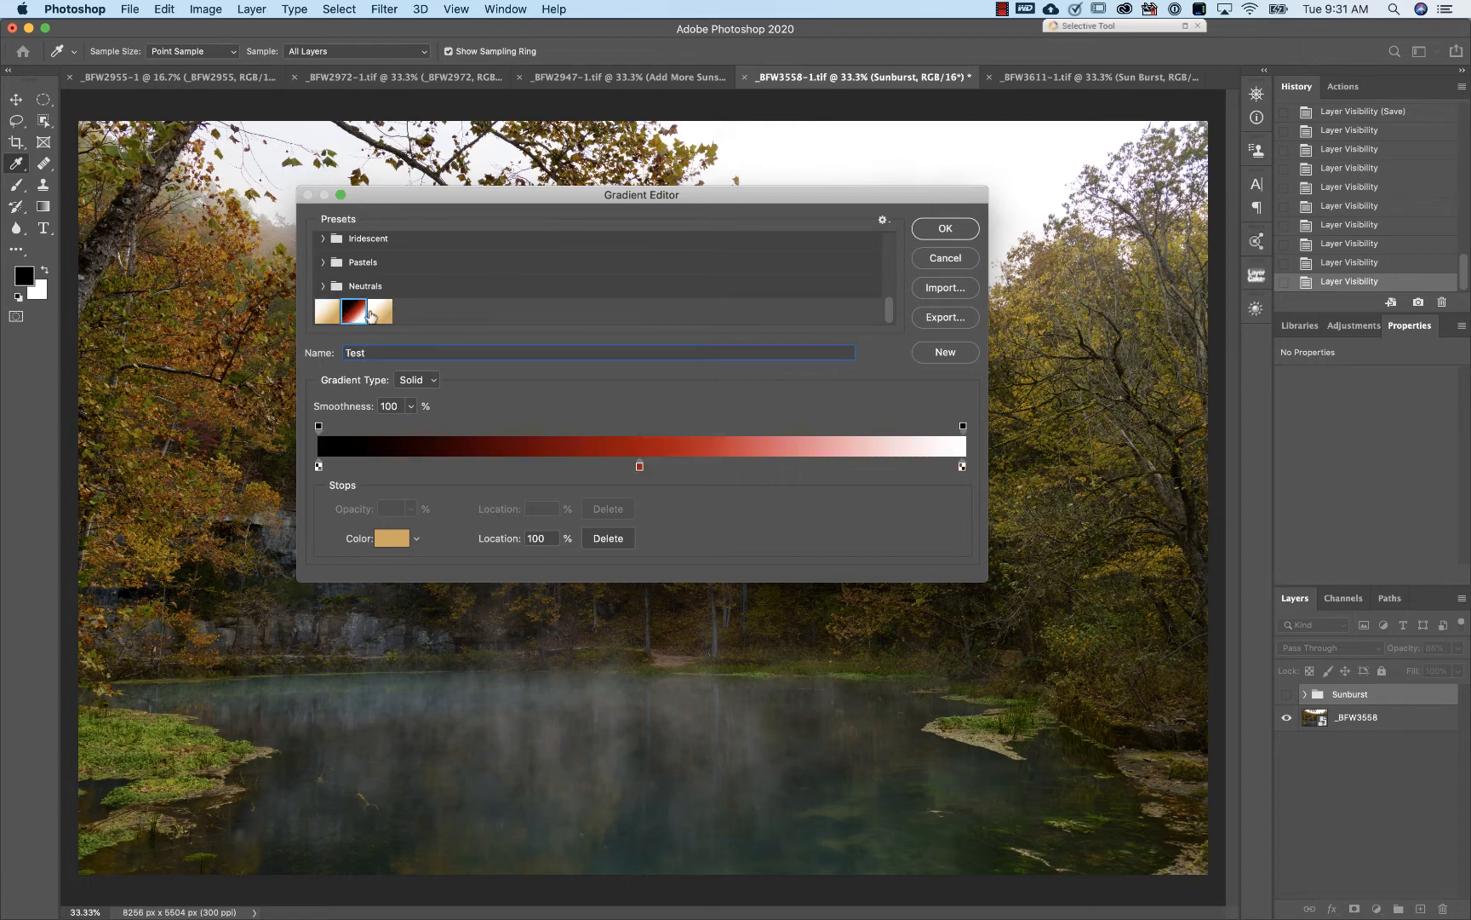
right_click(354, 314)
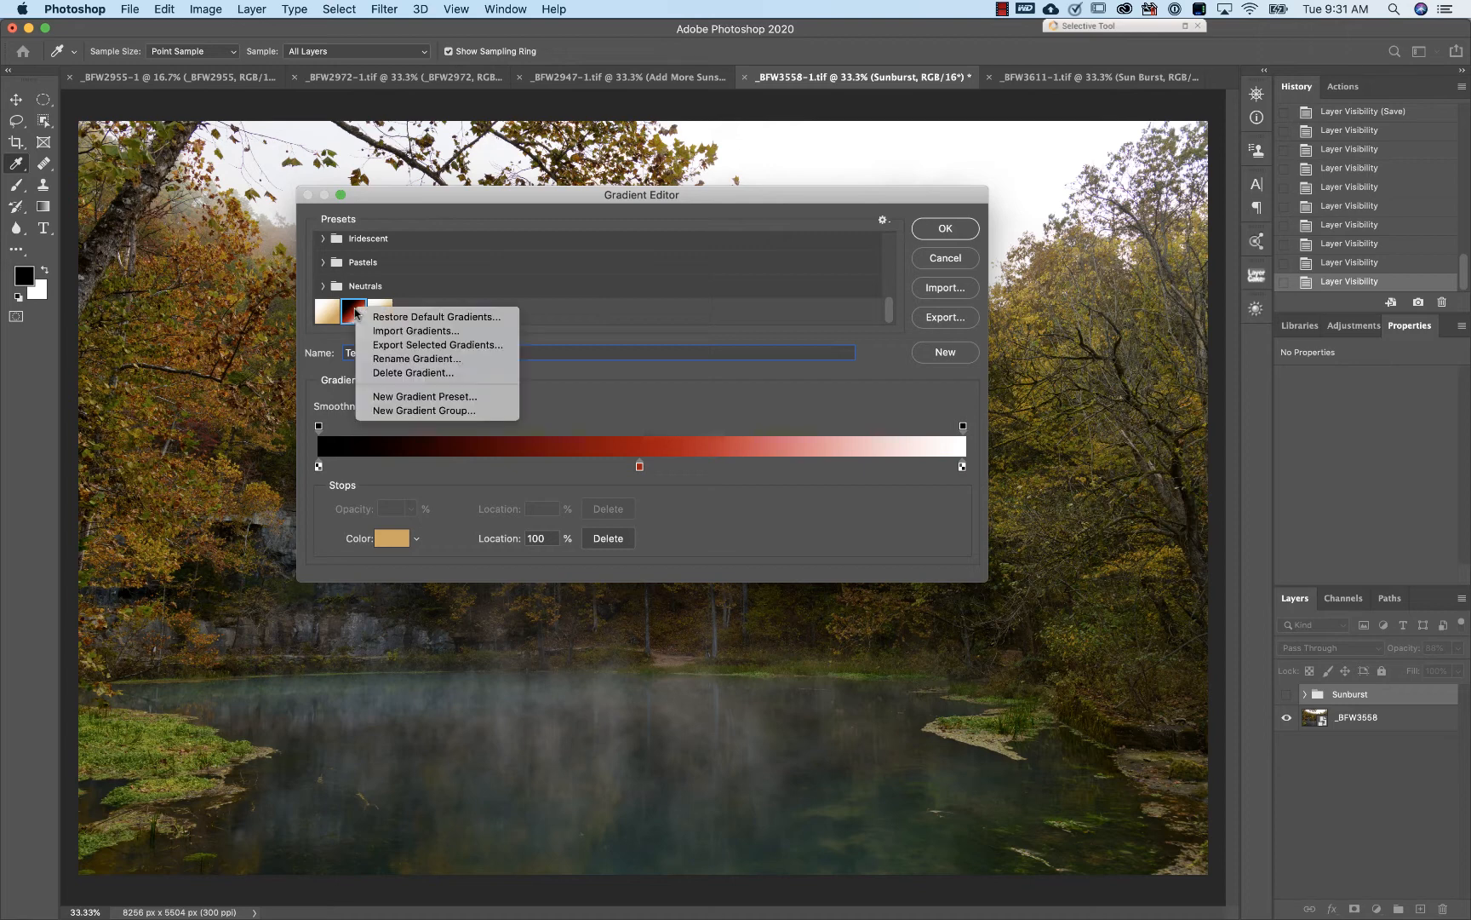
click(445, 373)
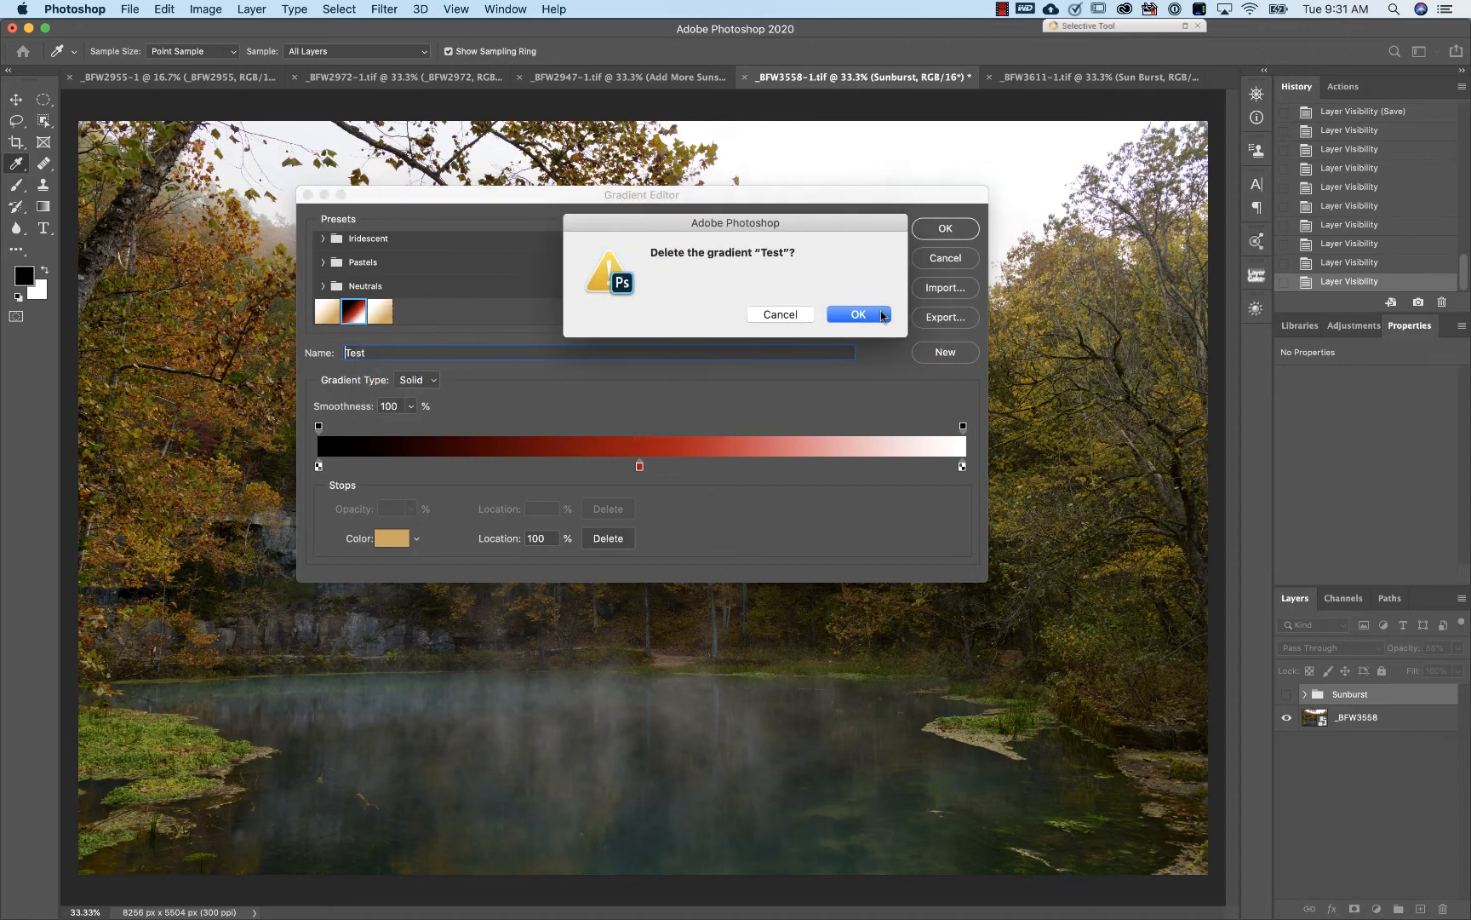
click(880, 317)
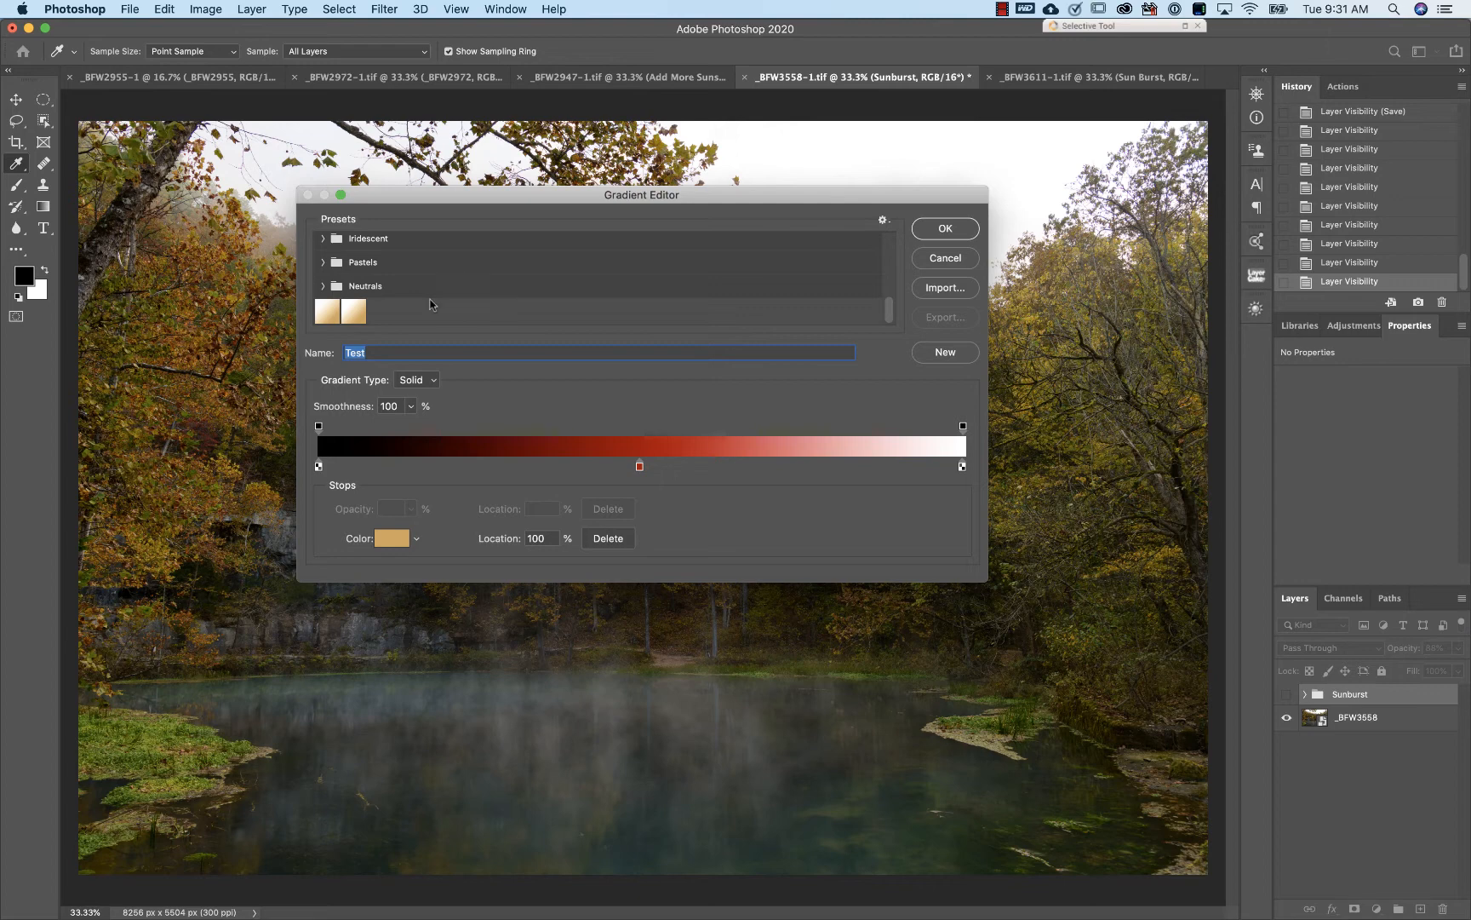
- Compare the Custom Test gradient with Sunbust, choose the Sunbust preset and accept it as the active gradient
click(352, 308)
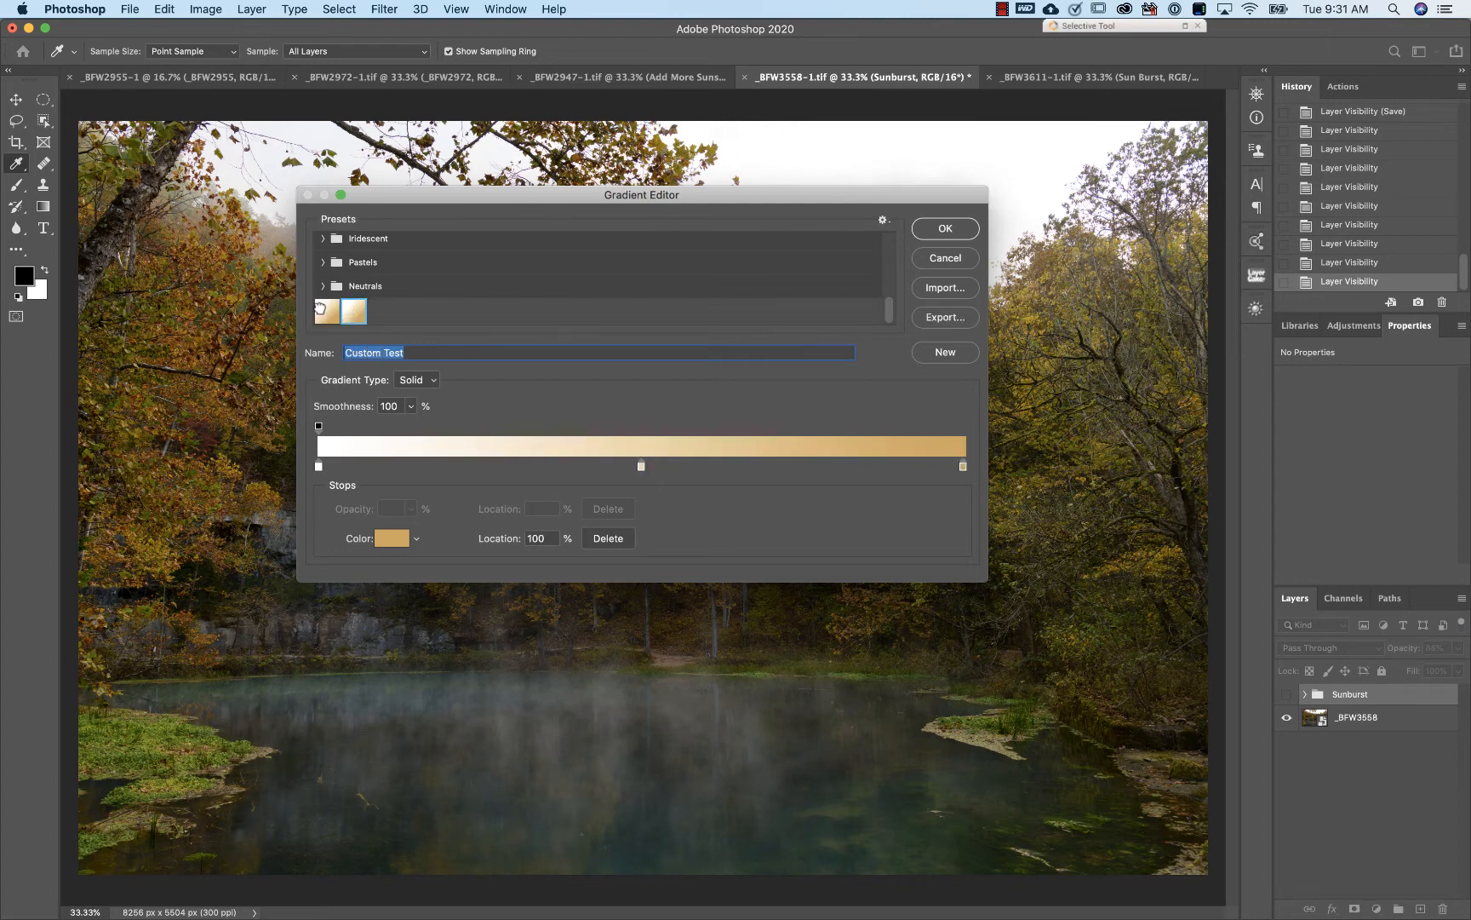
click(321, 314)
click(945, 229)
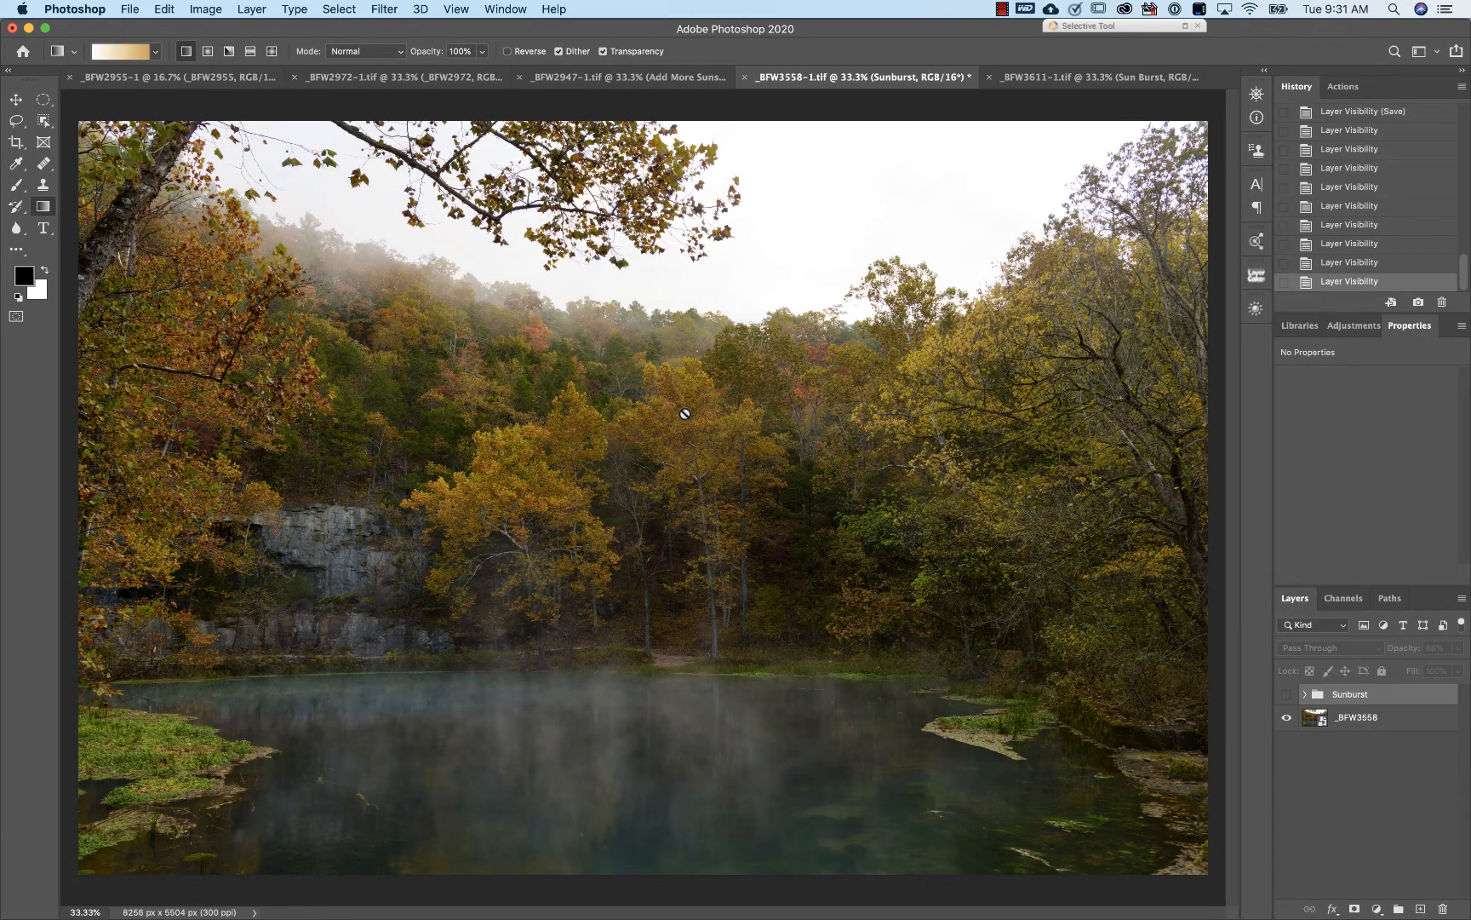
- Add a new layer directly above _BFW3558 and fill it with a radial gradient radiating from a point slightly above the image centre
click(1417, 720)
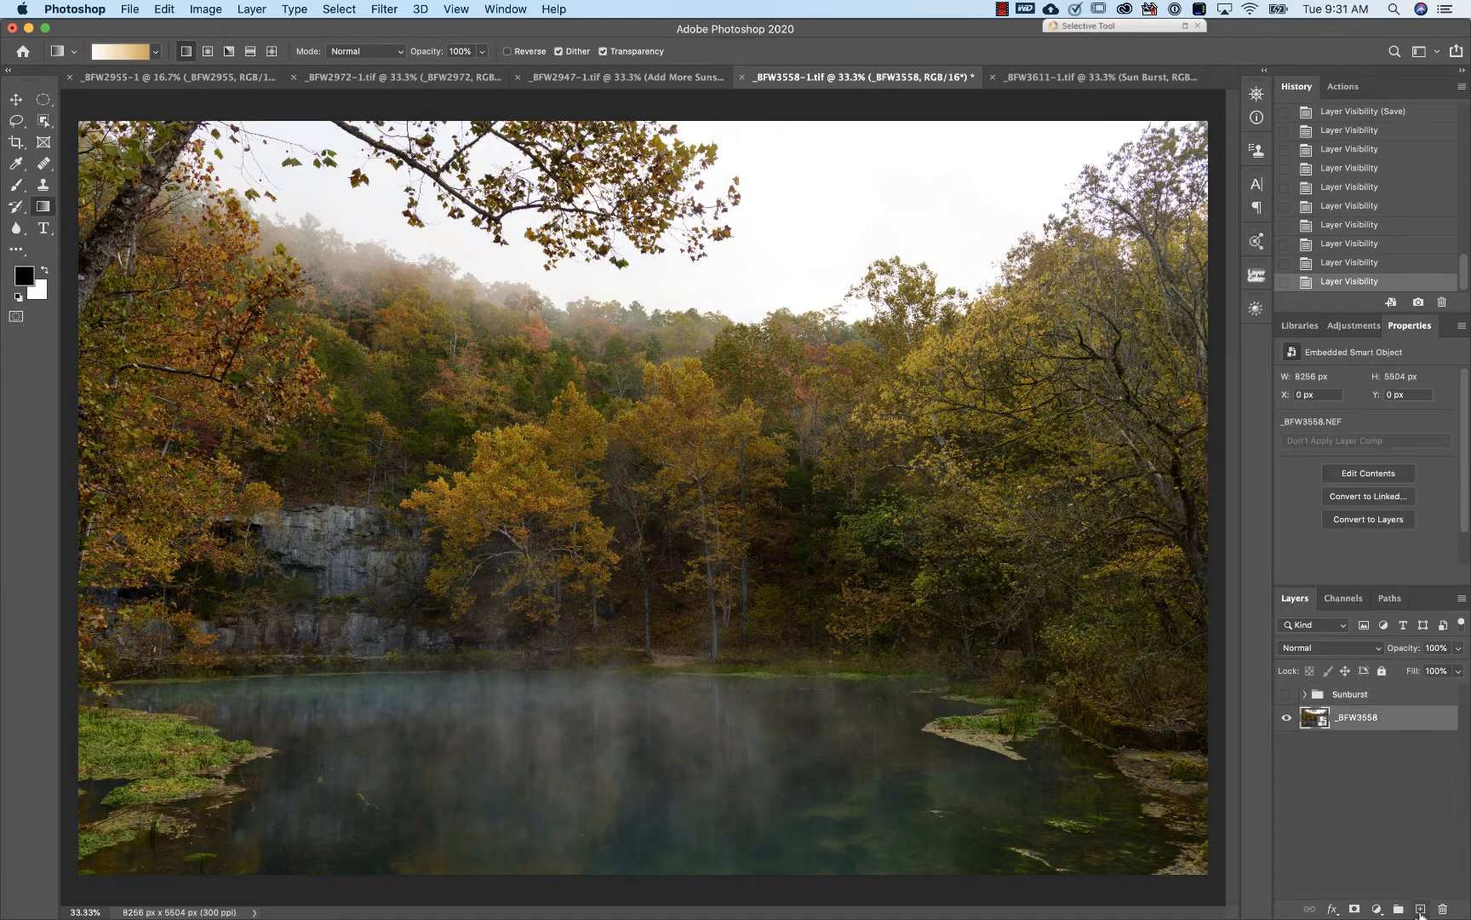
click(1421, 909)
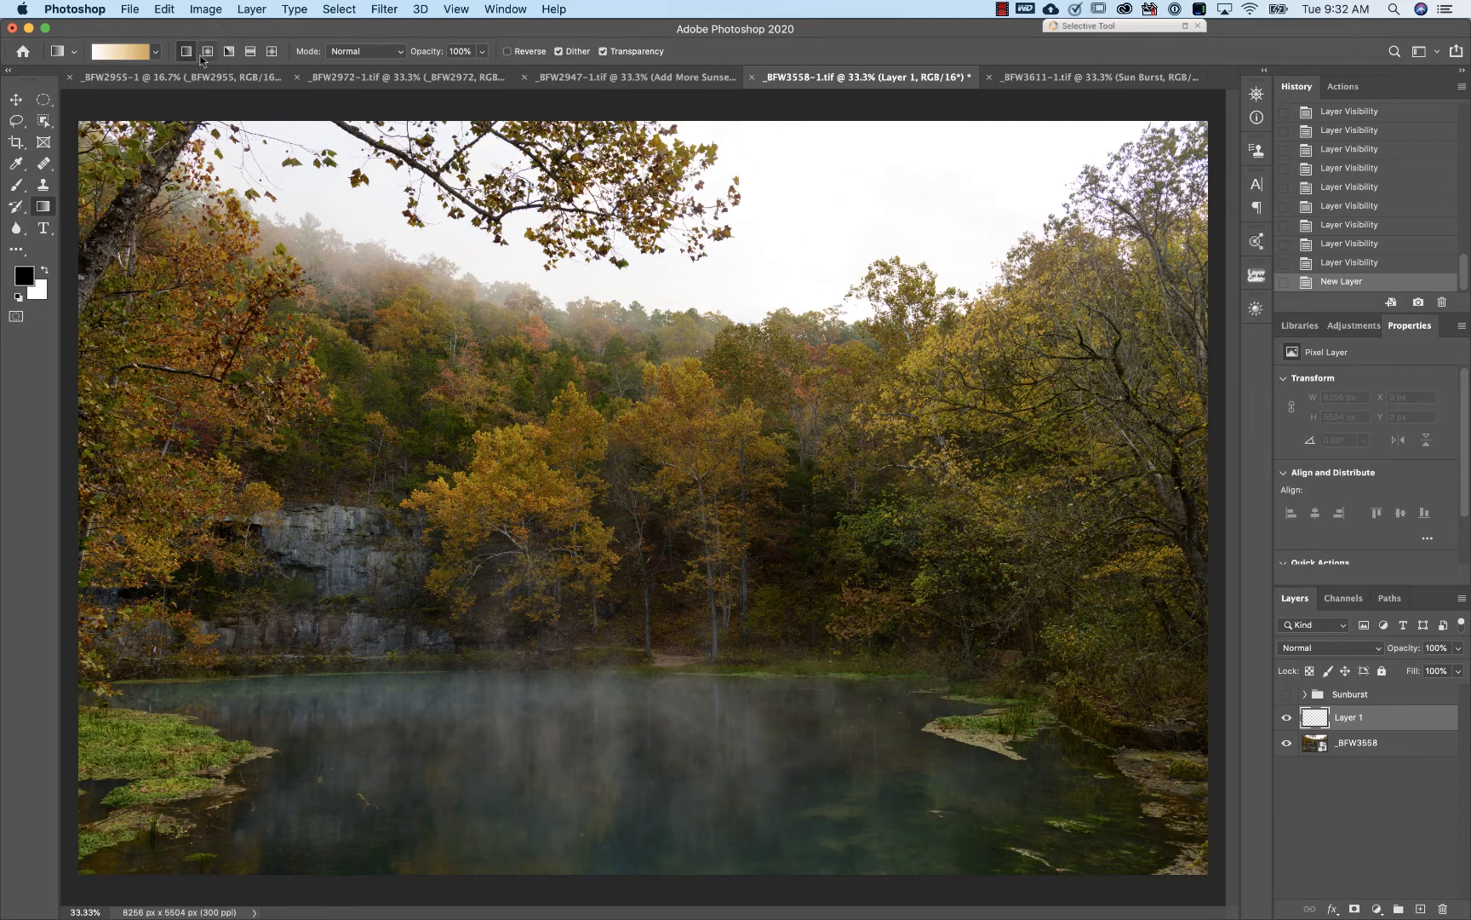
click(208, 54)
drag(672, 634, 683, 634)
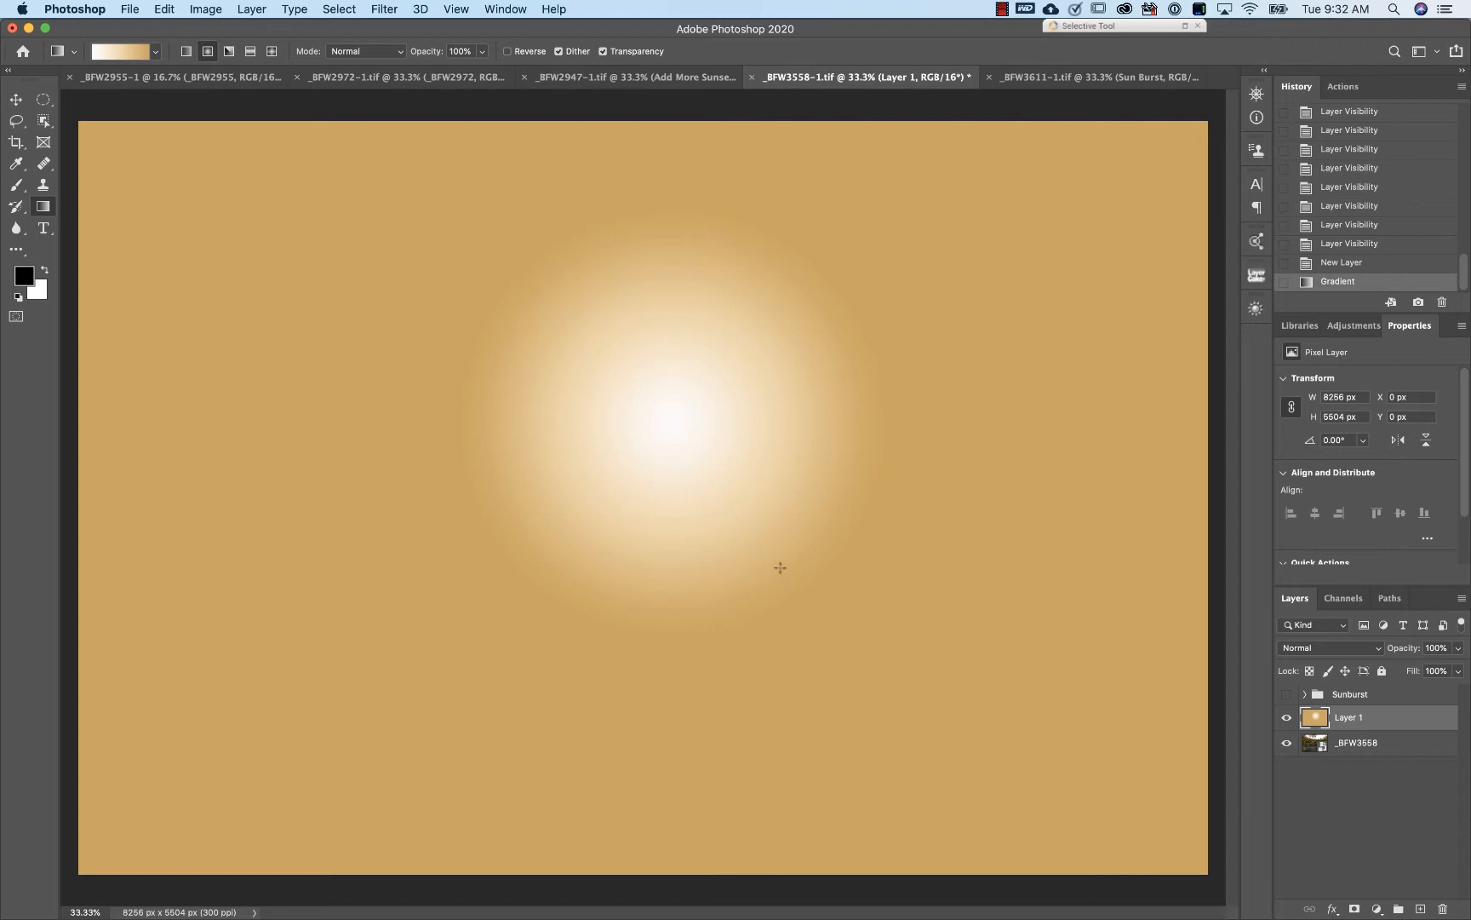
- Draw a circular elliptical marquee selection about 3300 px in diameter around the gradient's glow
key(v)
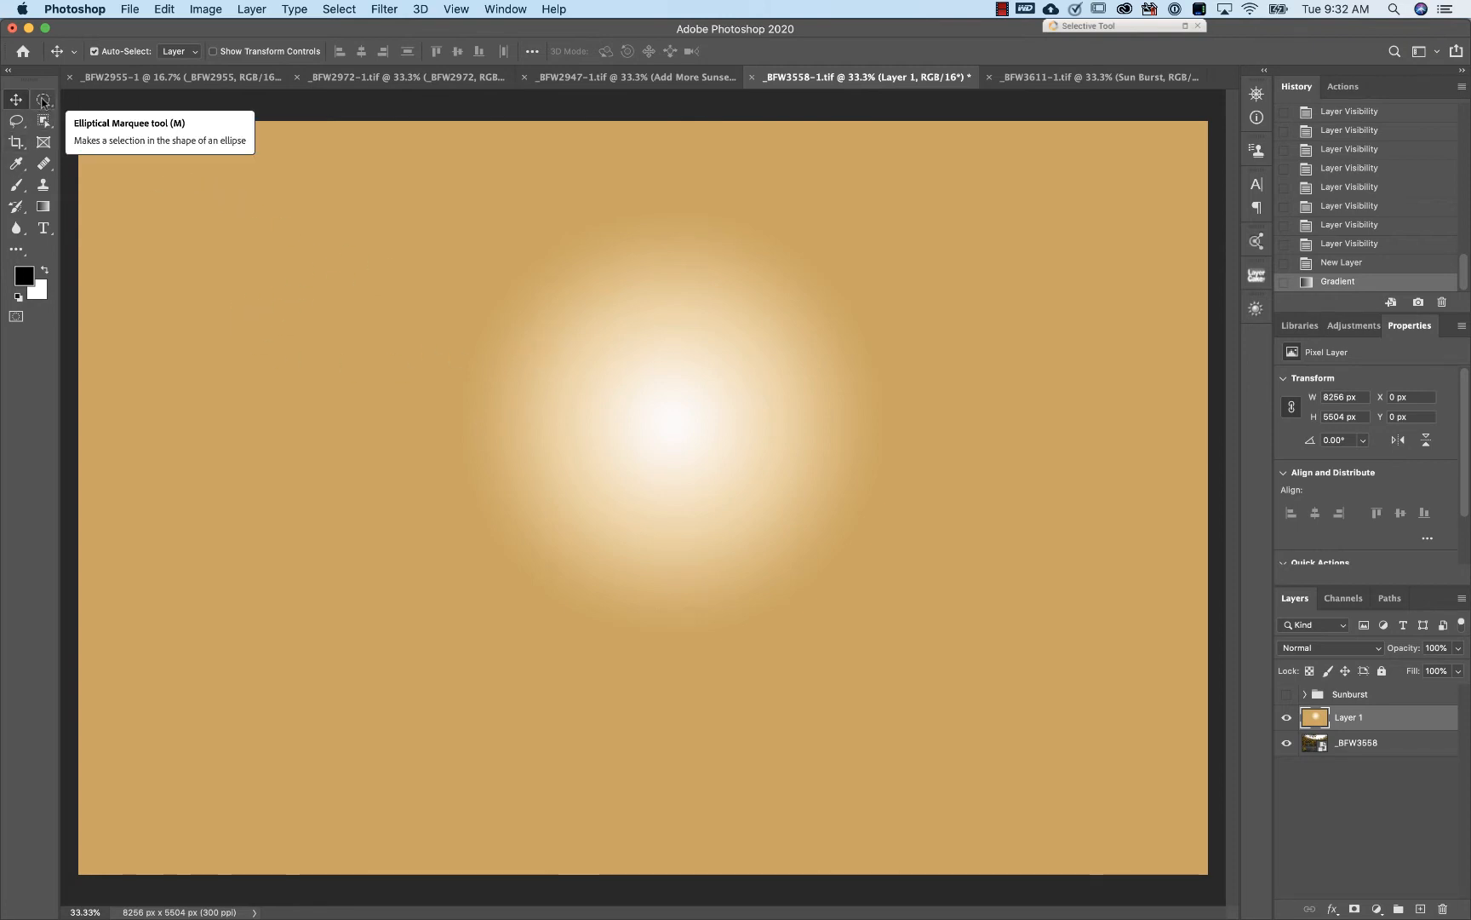
click(47, 101)
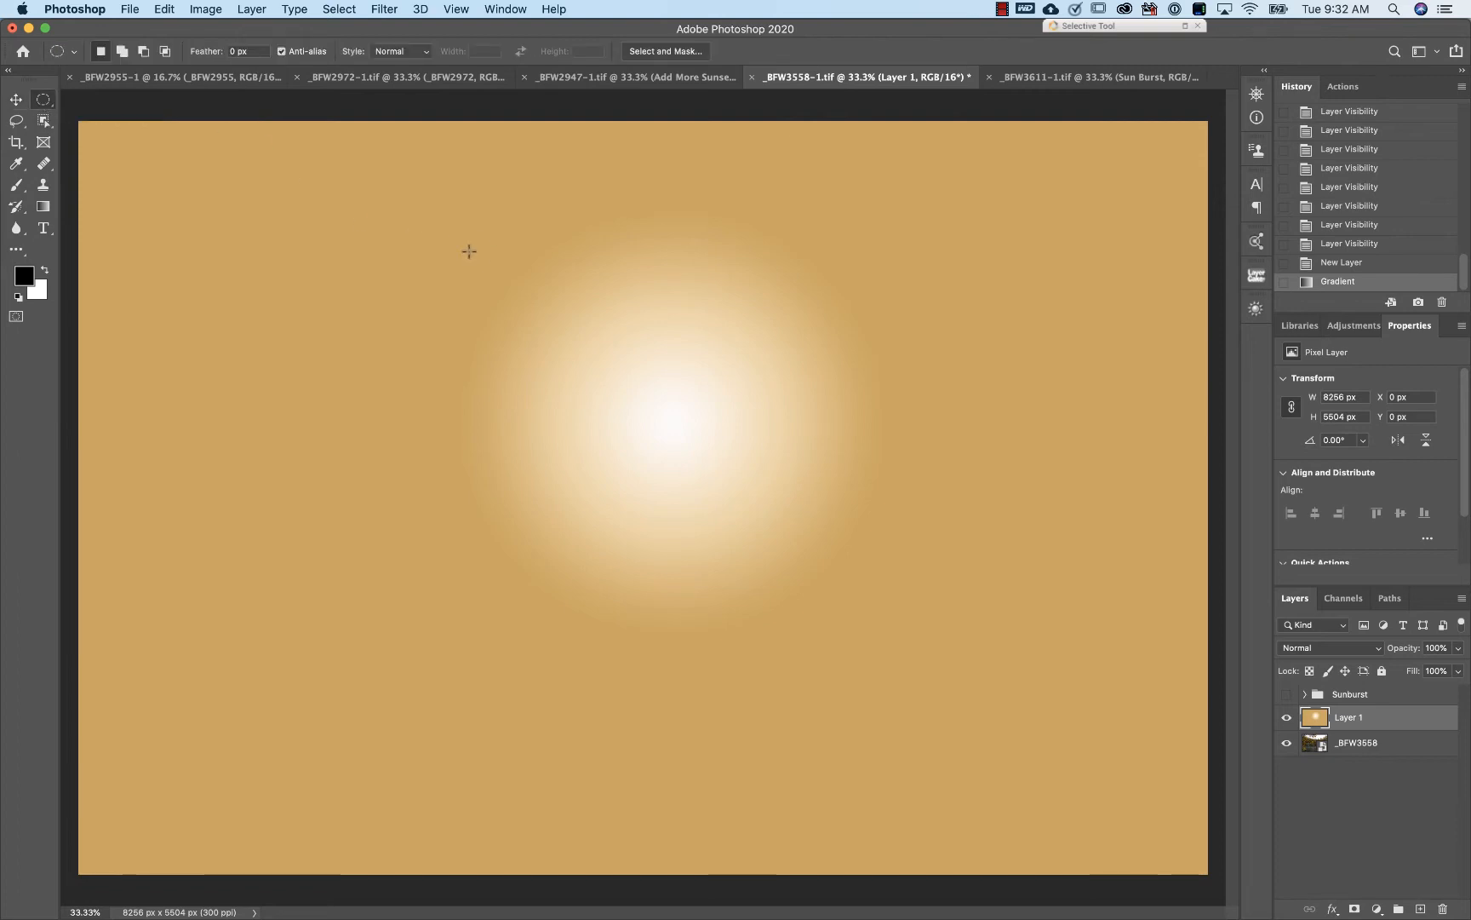
drag(458, 227, 1091, 679)
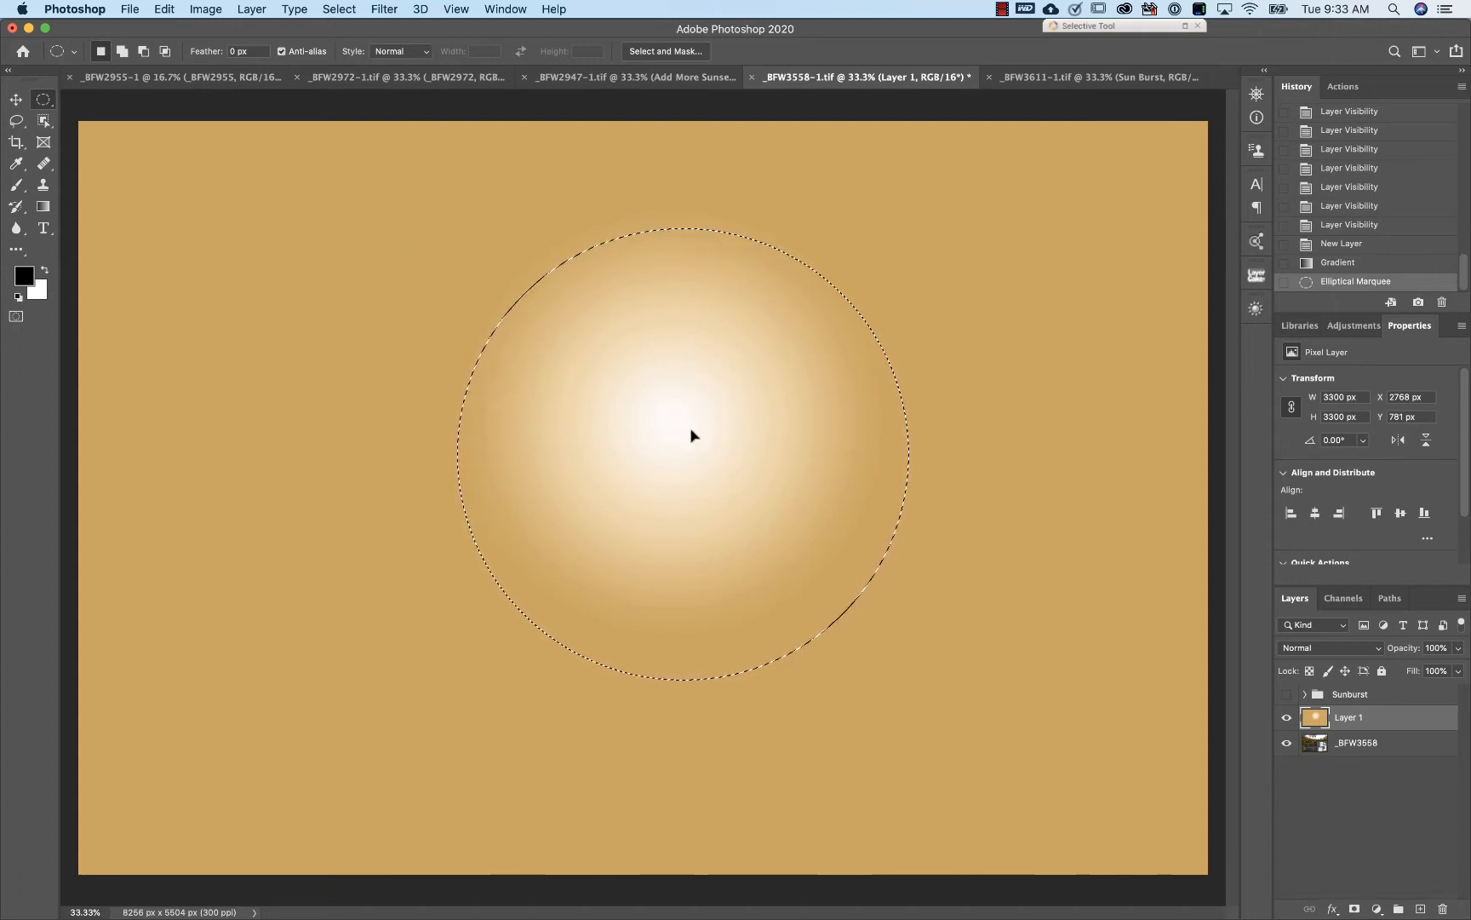
mouse_move(691, 435)
mouse_down()
mouse_move(683, 410)
mouse_move(694, 421)
mouse_move(670, 441)
mouse_up()
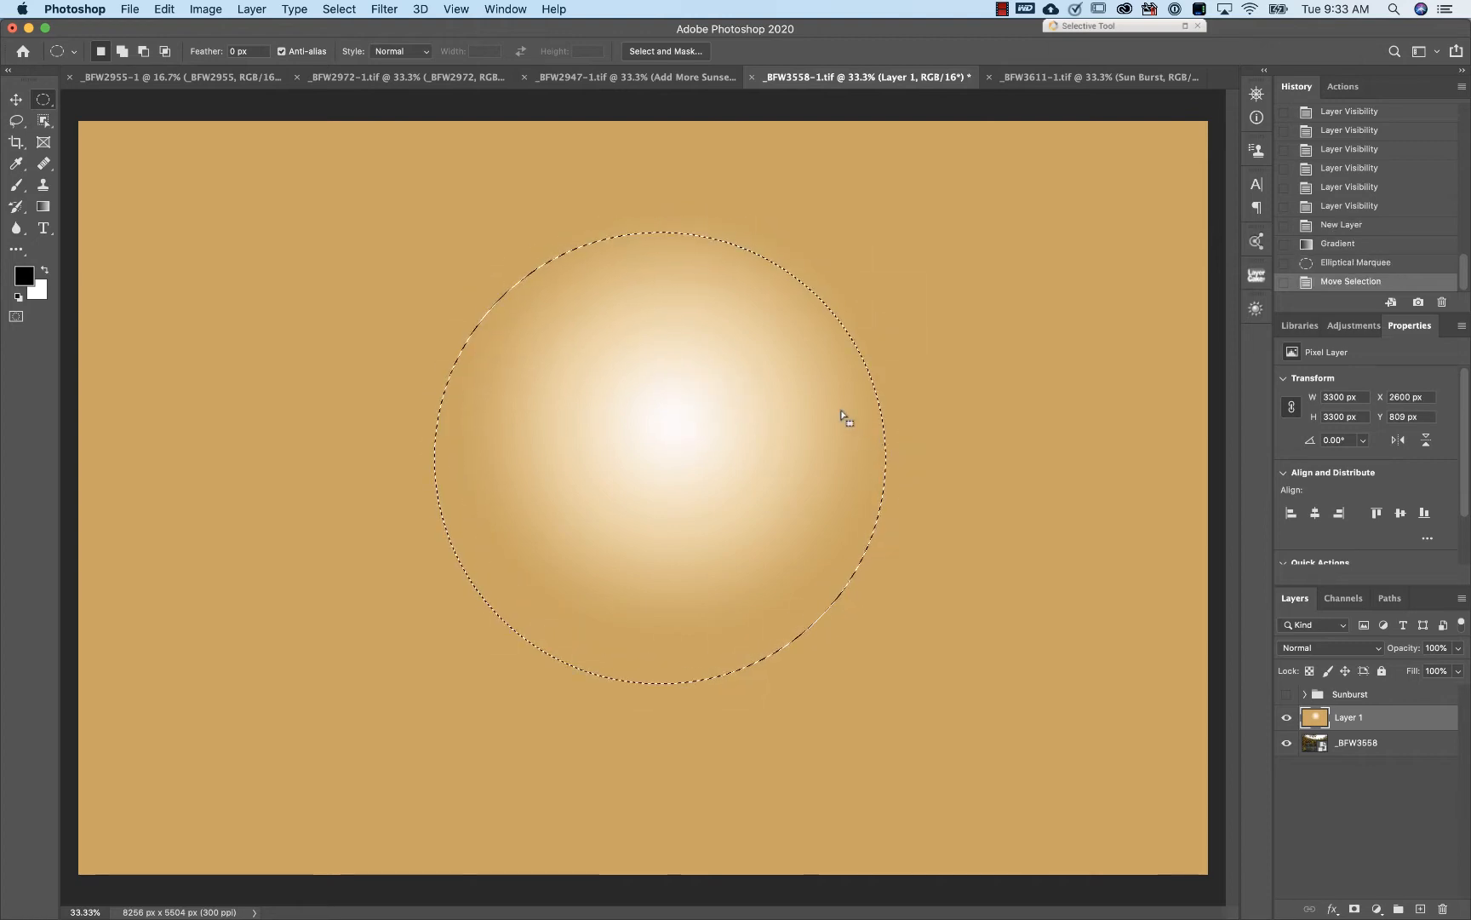
click(339, 9)
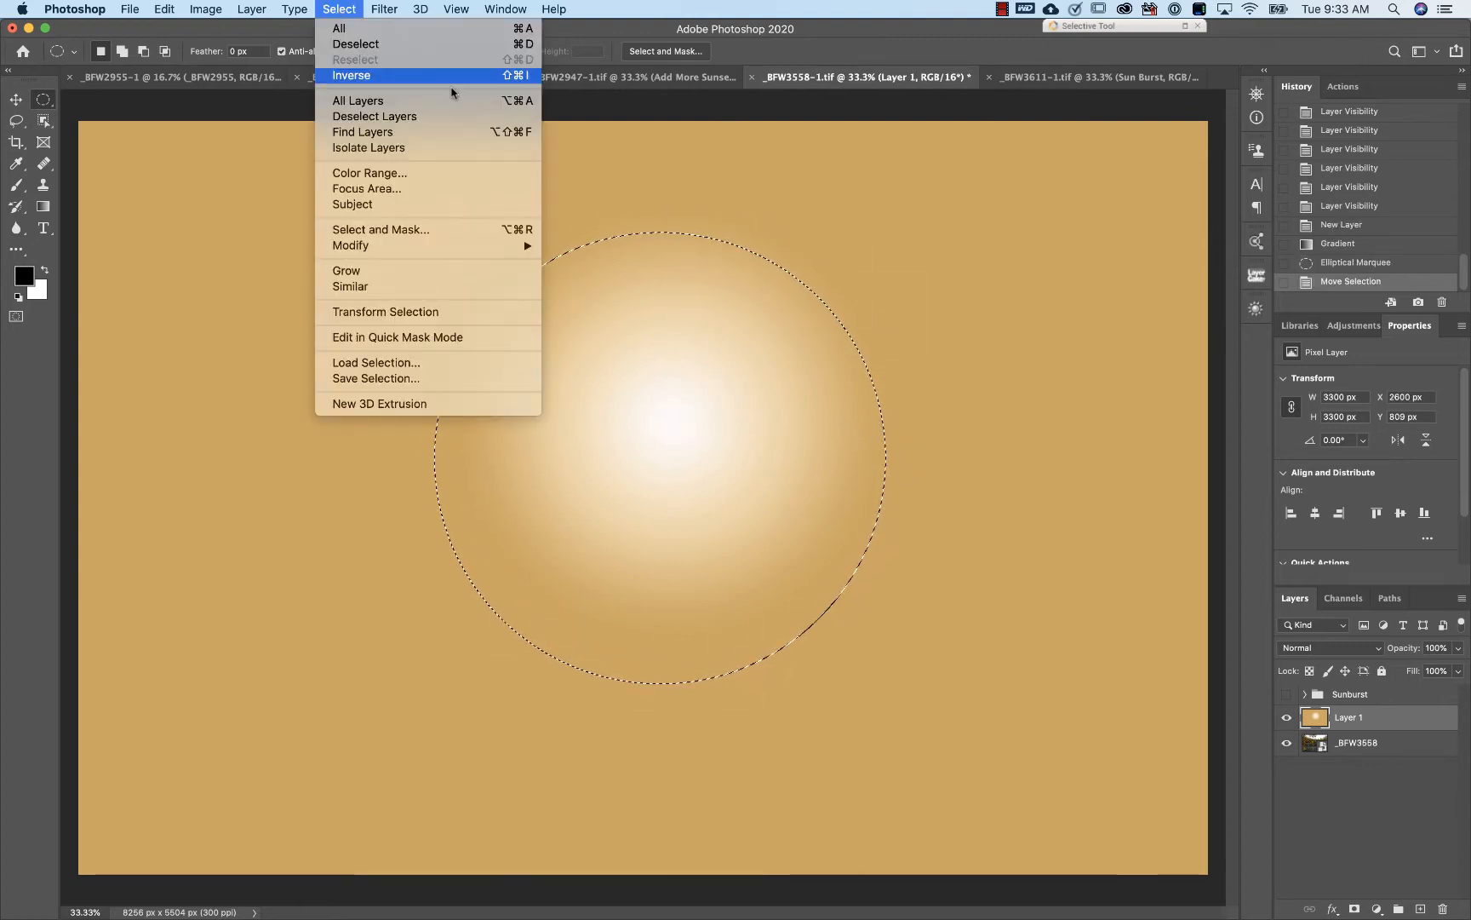
click(606, 19)
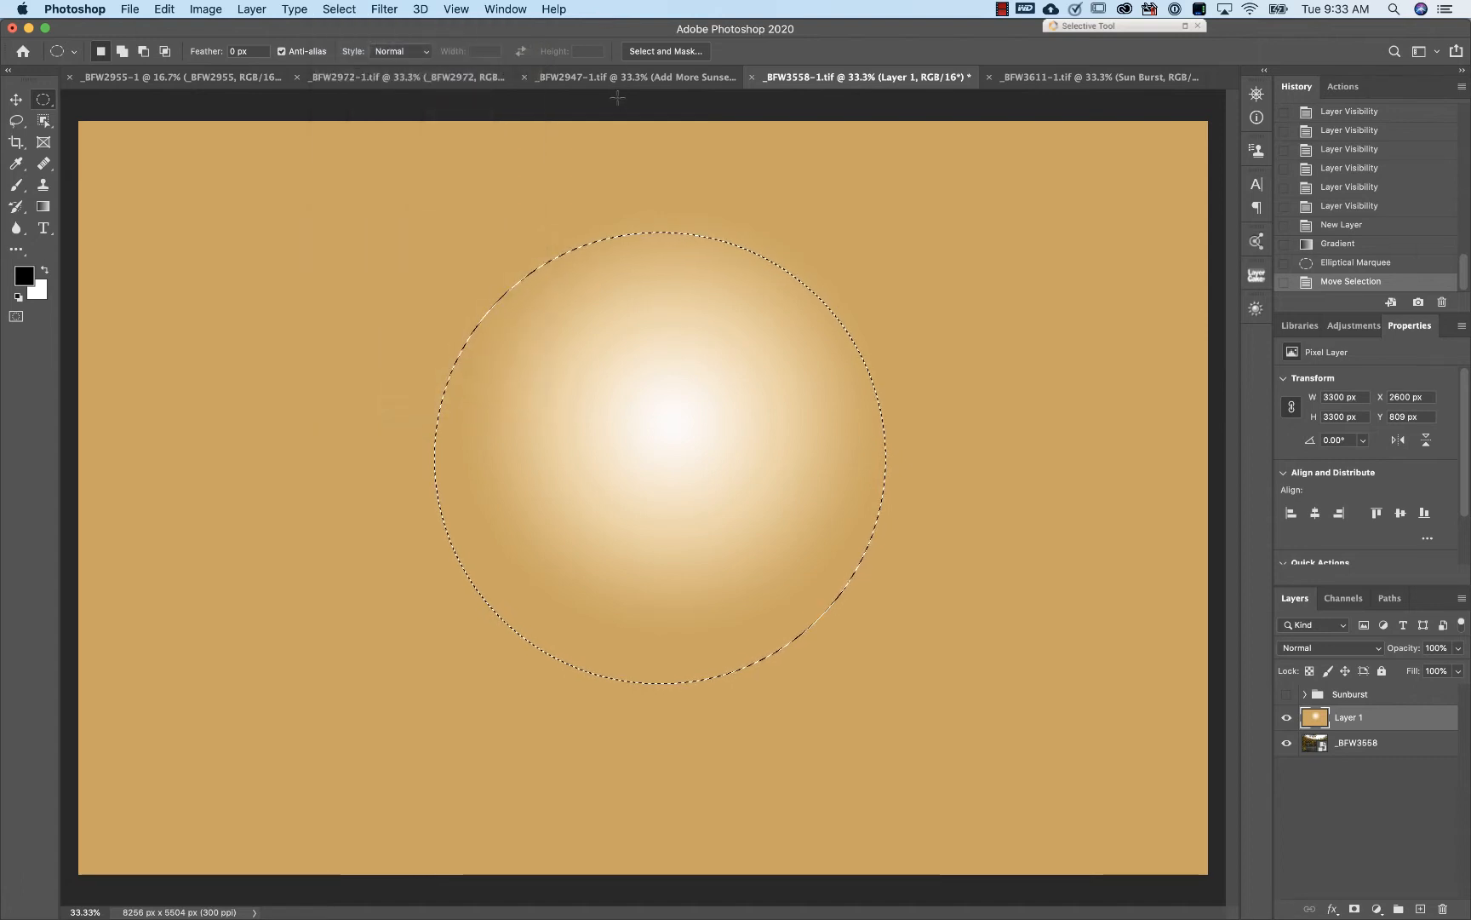
key(super+z)
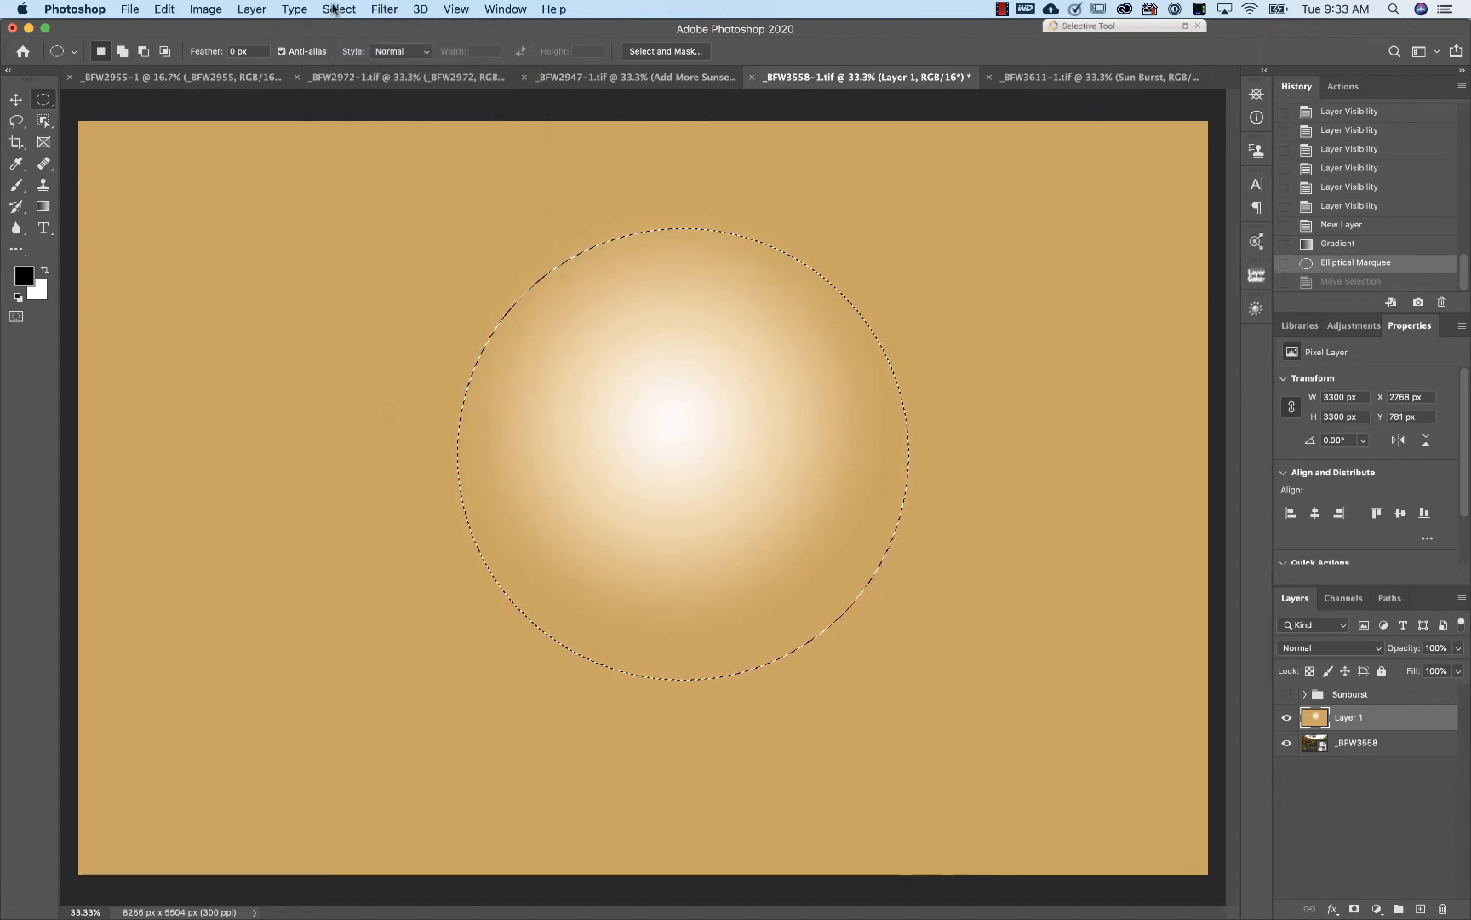
- Transform the circular selection so it is centred on the glow and scaled from its centre to 106.76%
click(333, 9)
click(430, 312)
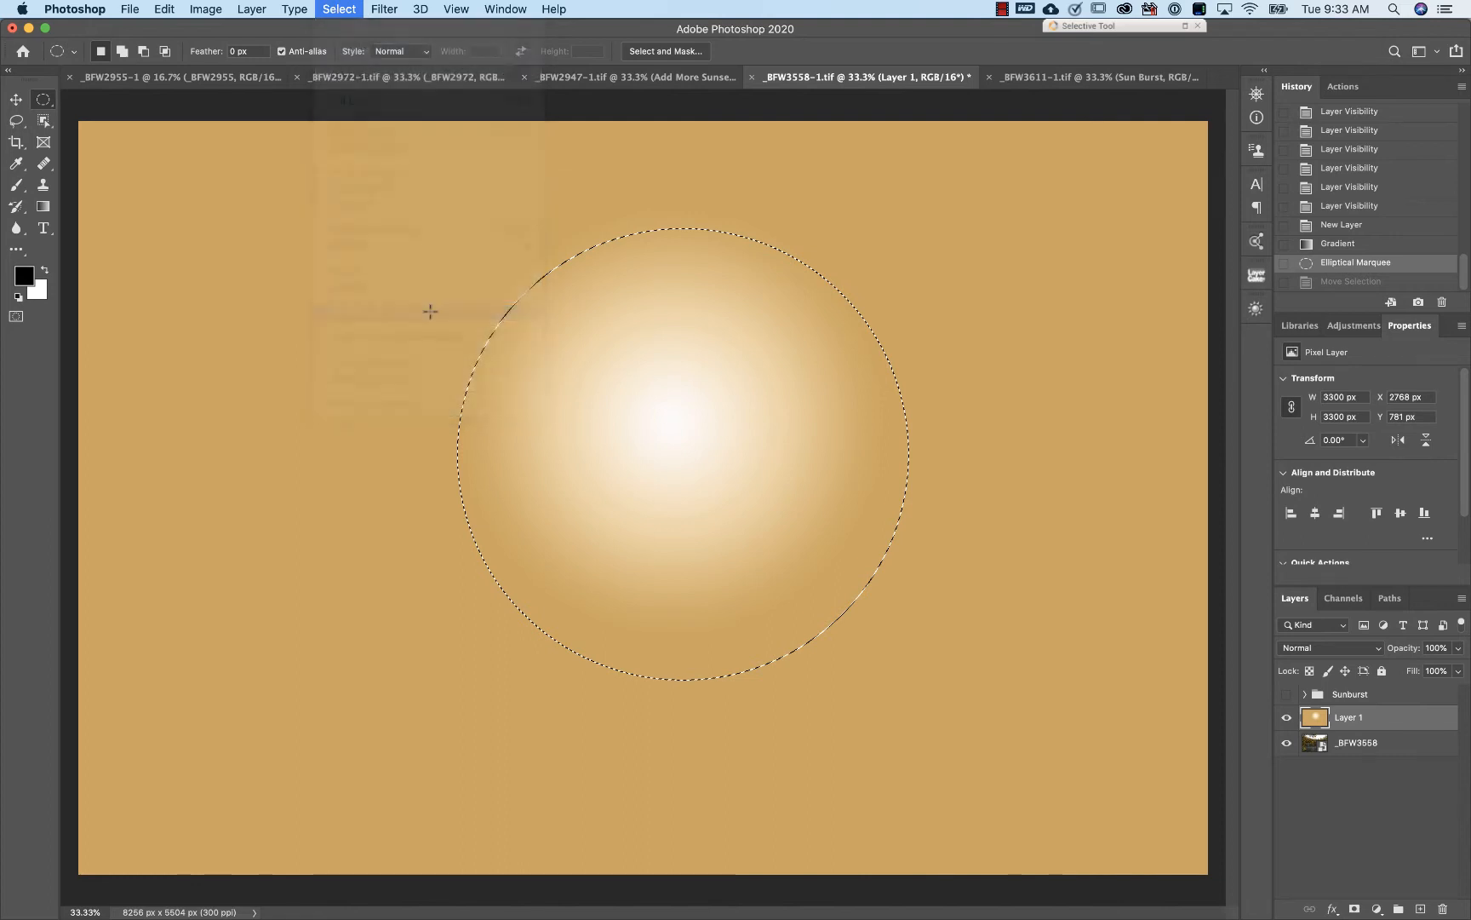
drag(693, 489, 692, 464)
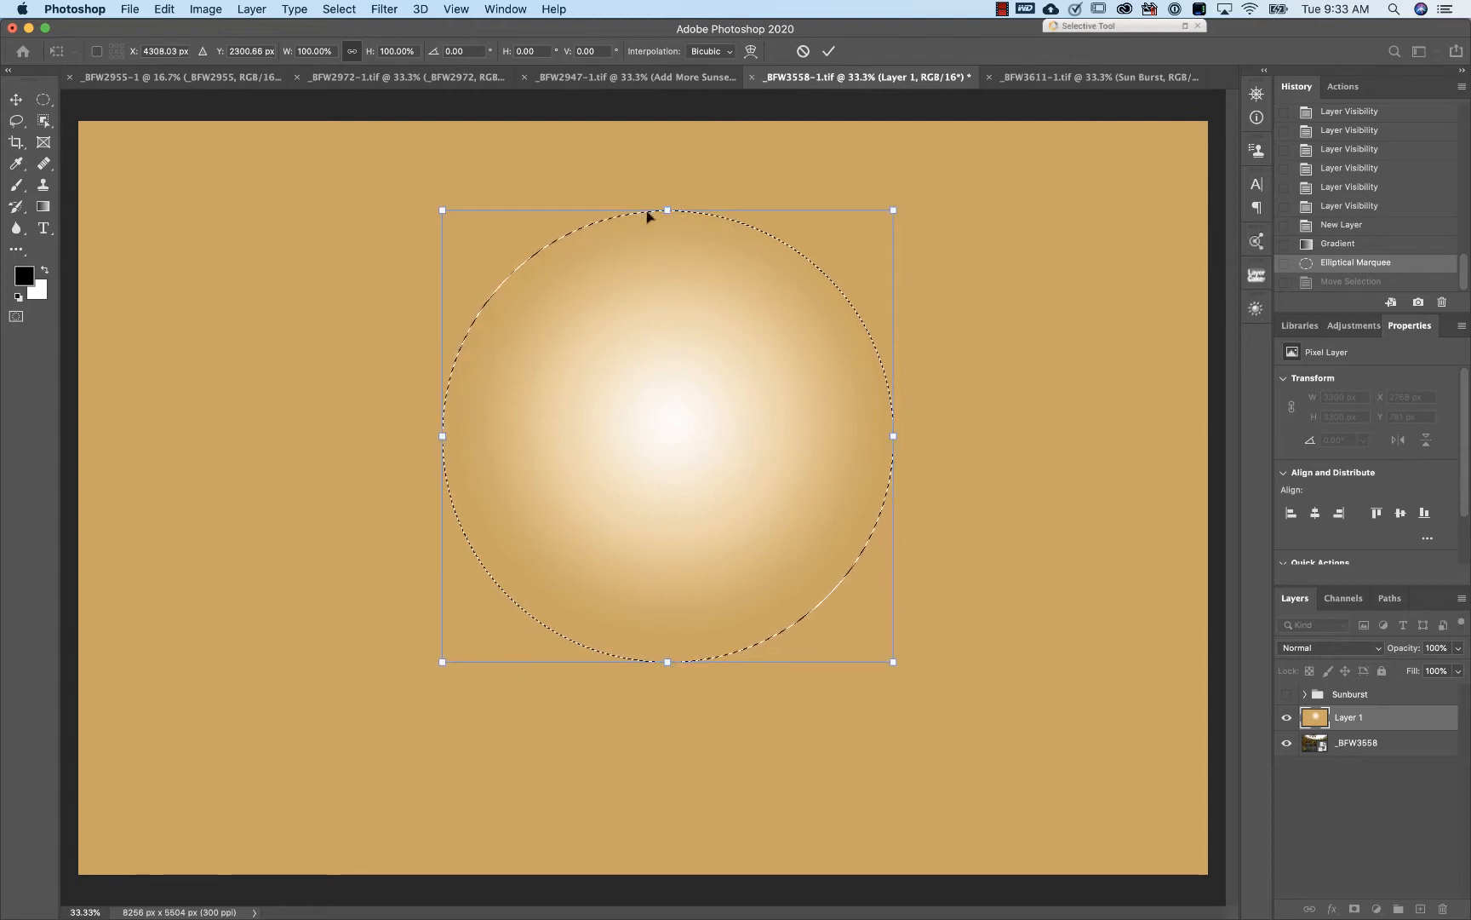
drag(667, 401, 666, 390)
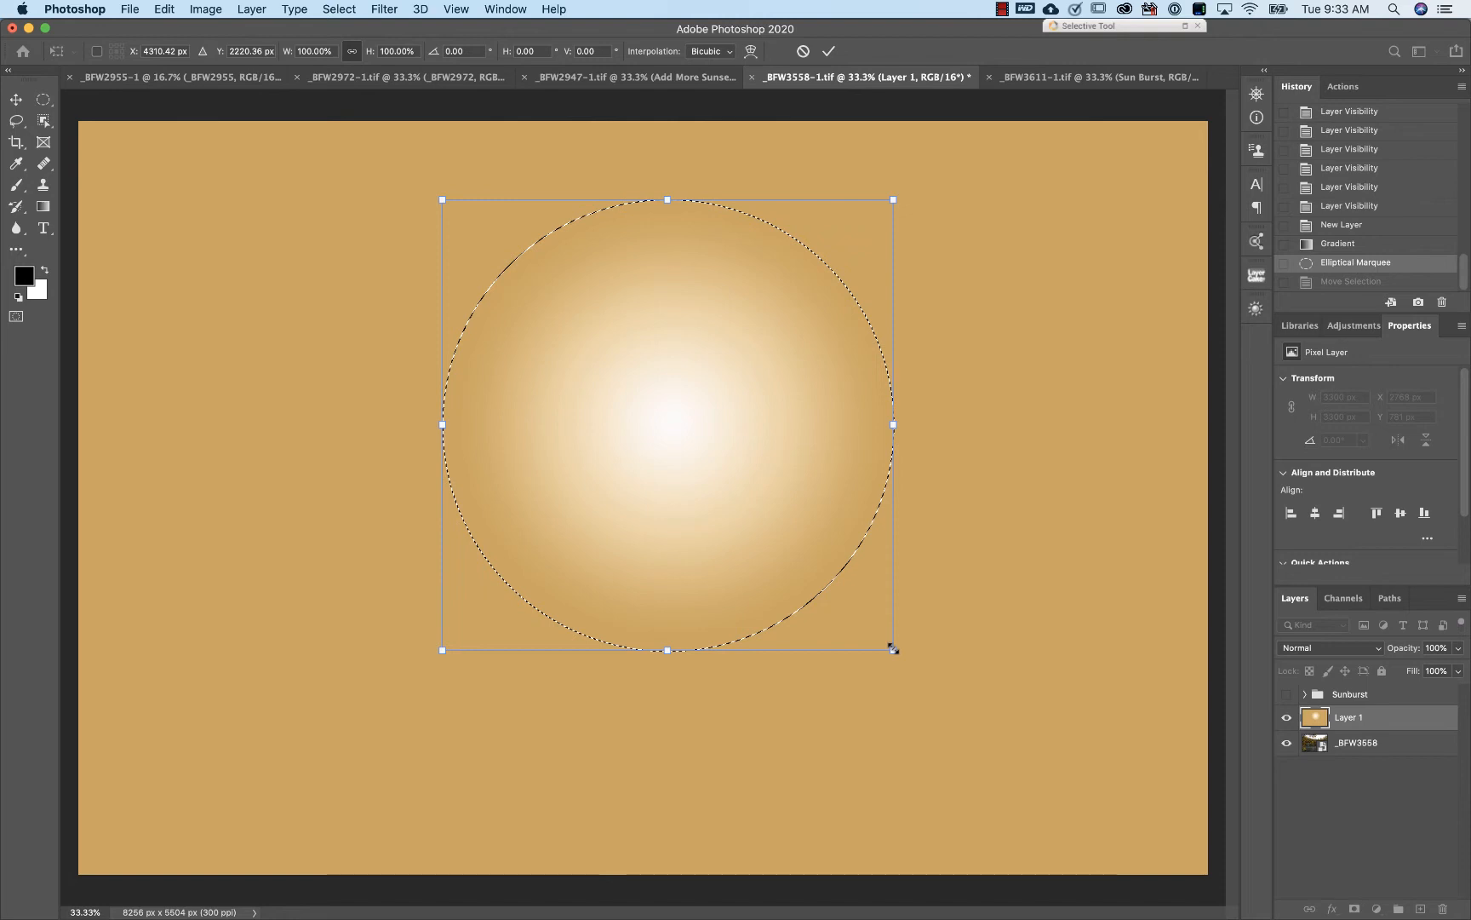
drag(894, 650, 910, 665)
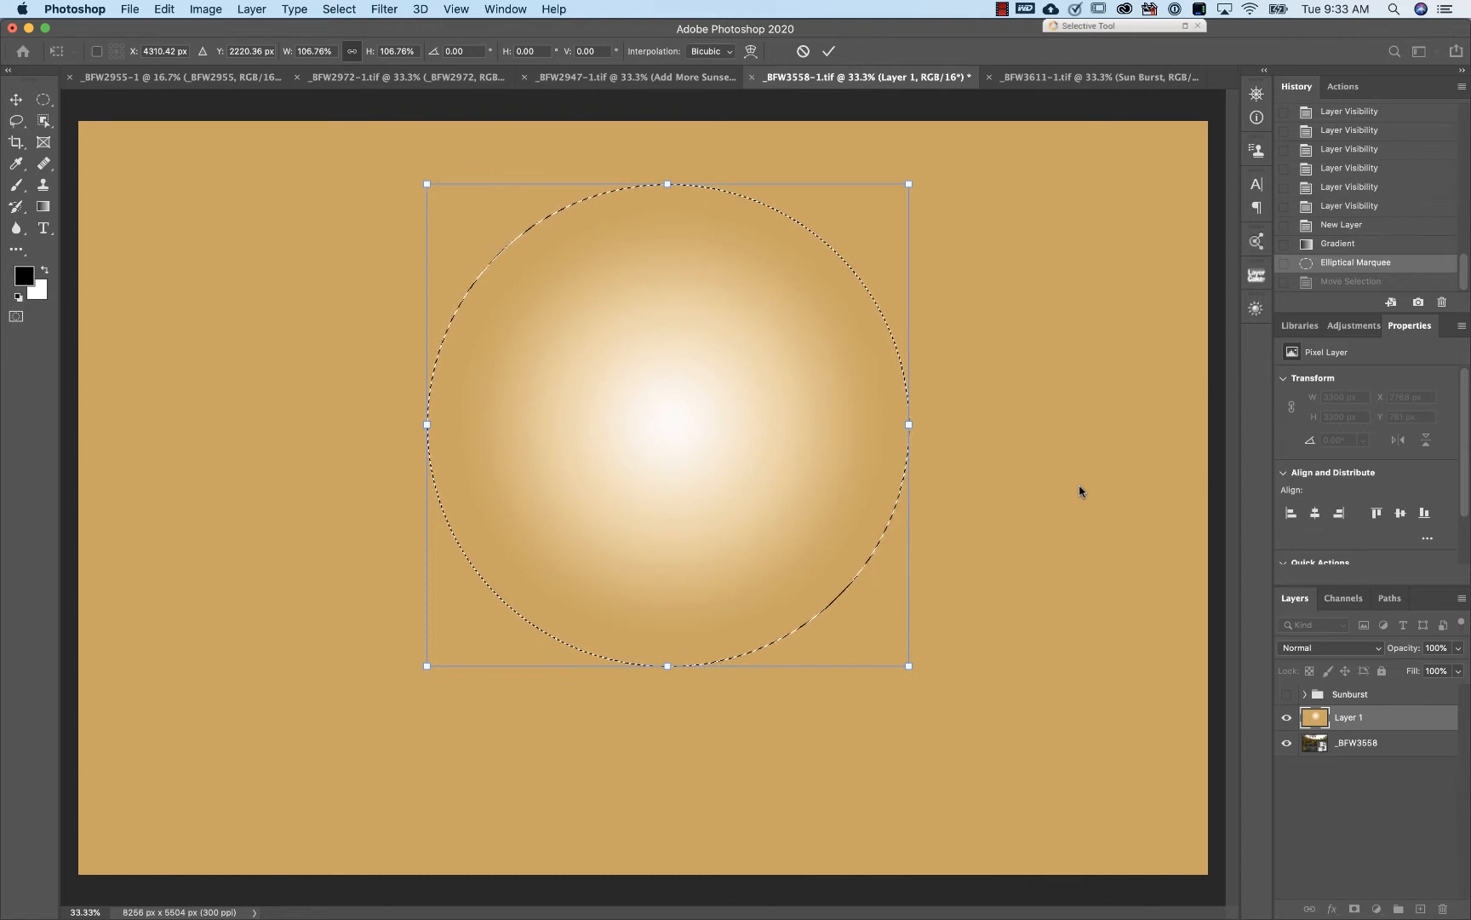
key(Return)
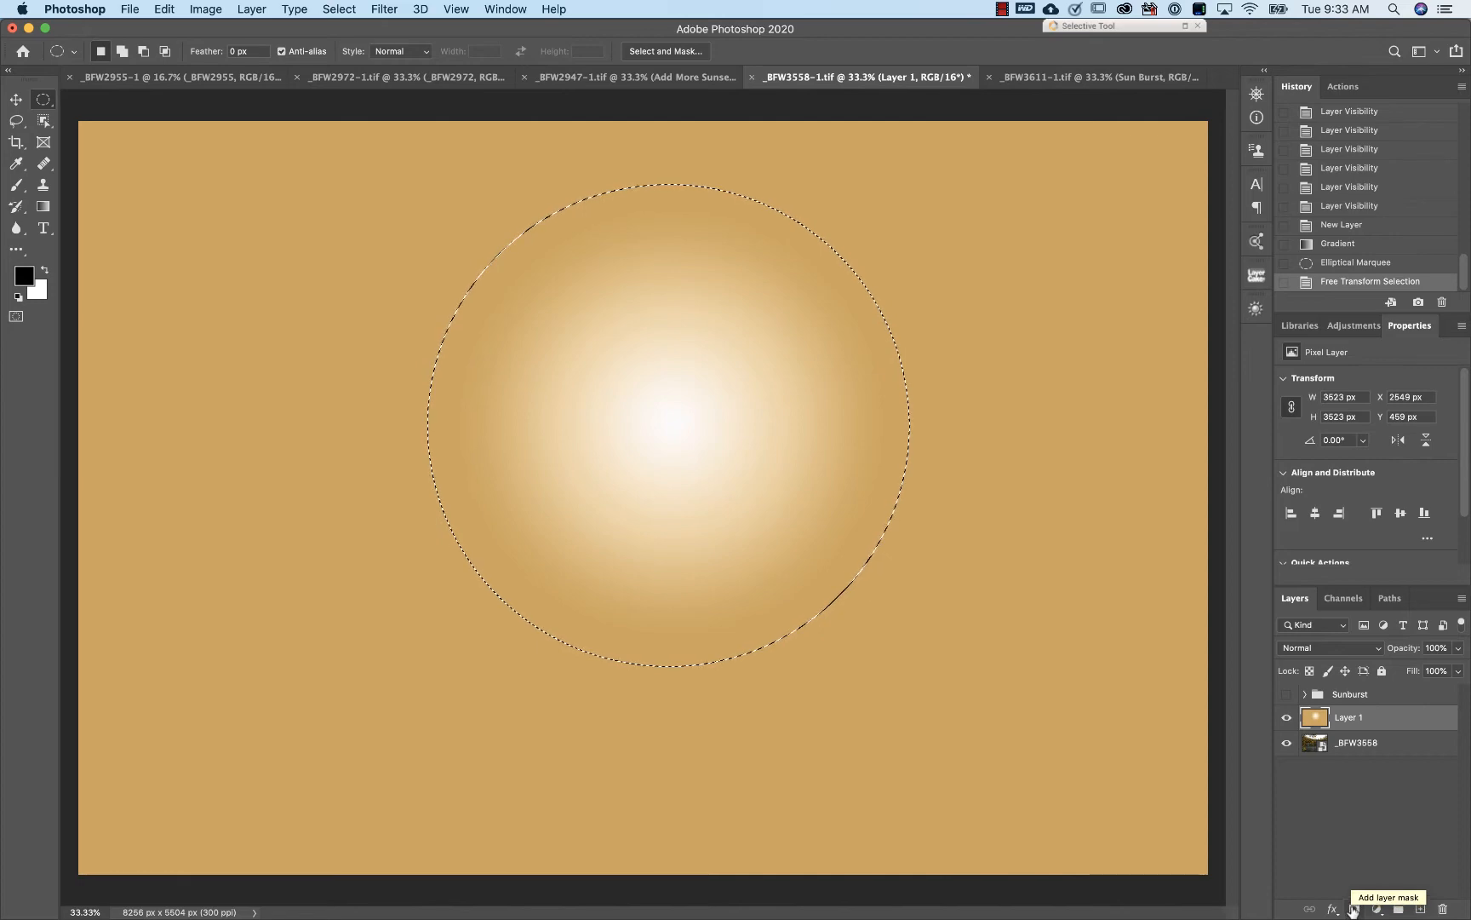
- Add a layer mask from the circular selection and soften it with a Gaussian Blur of 412.1 pixels radius
click(1354, 910)
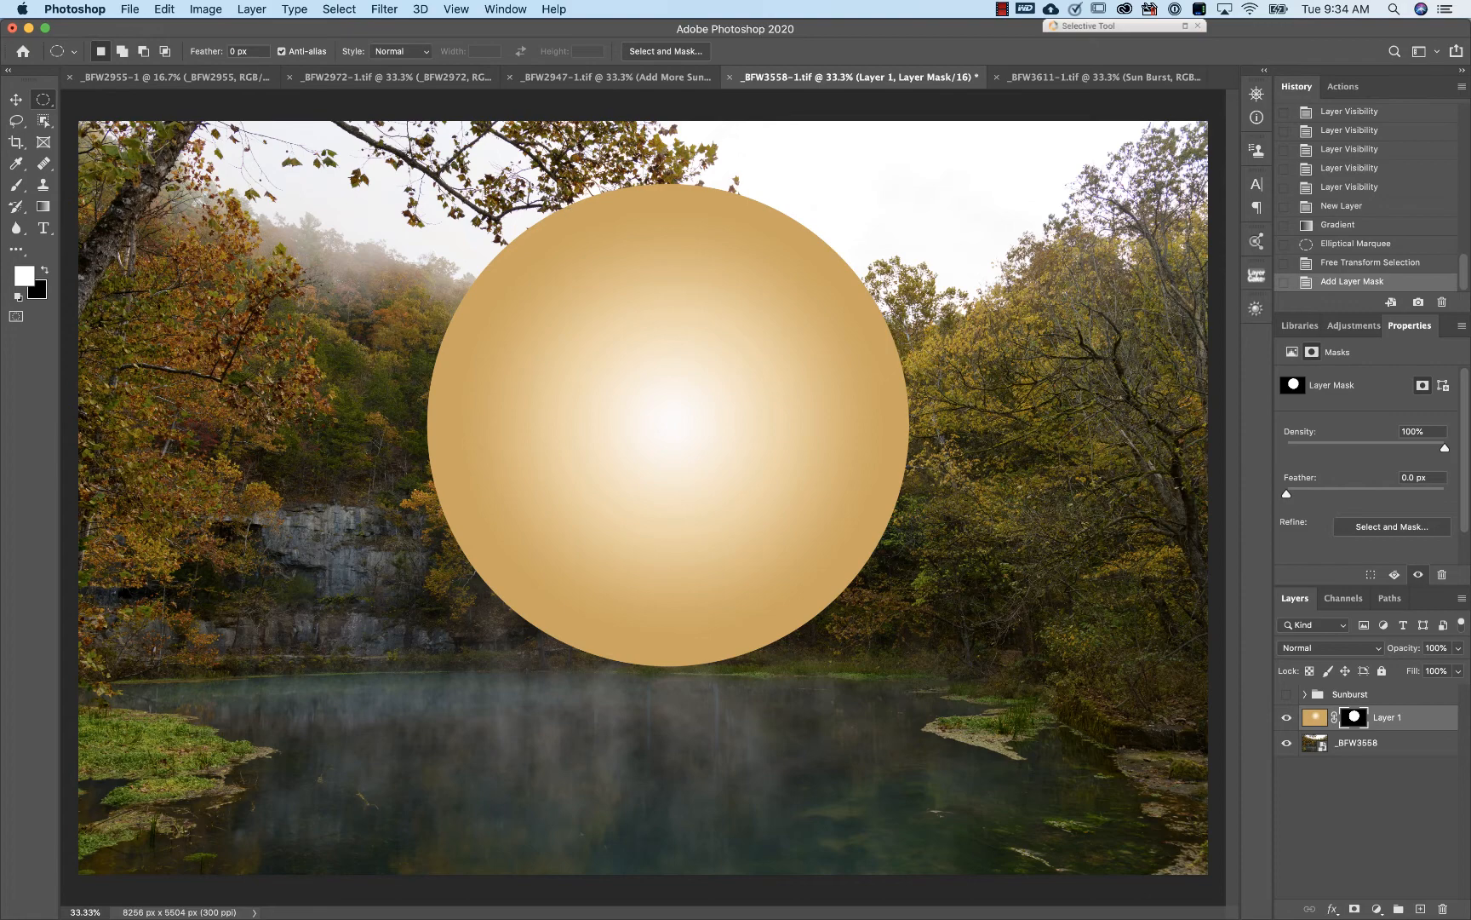
click(384, 9)
mouse_move(467, 204)
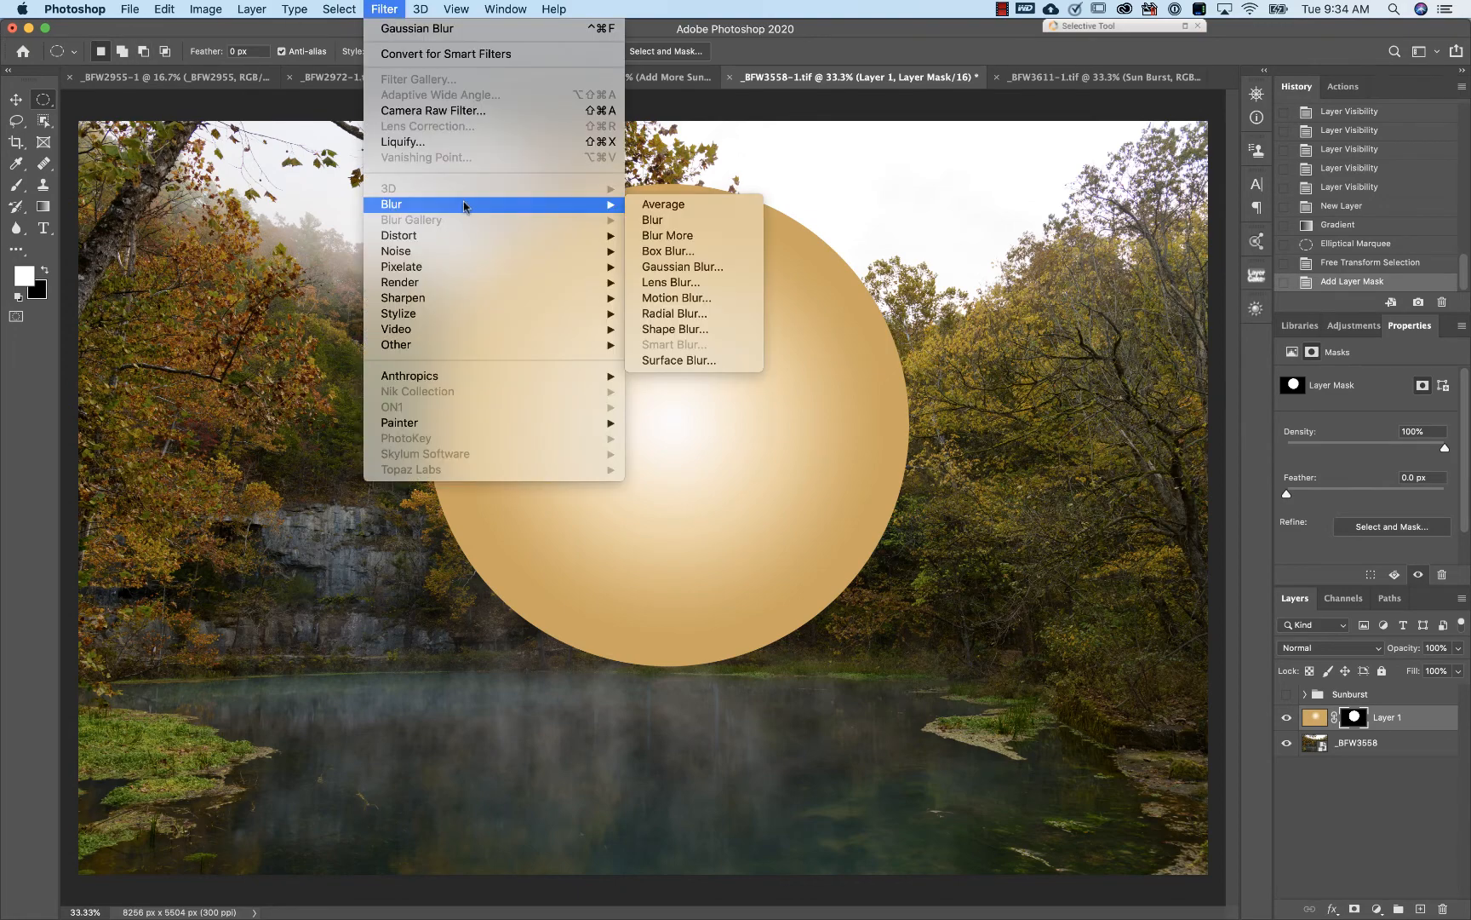
click(734, 267)
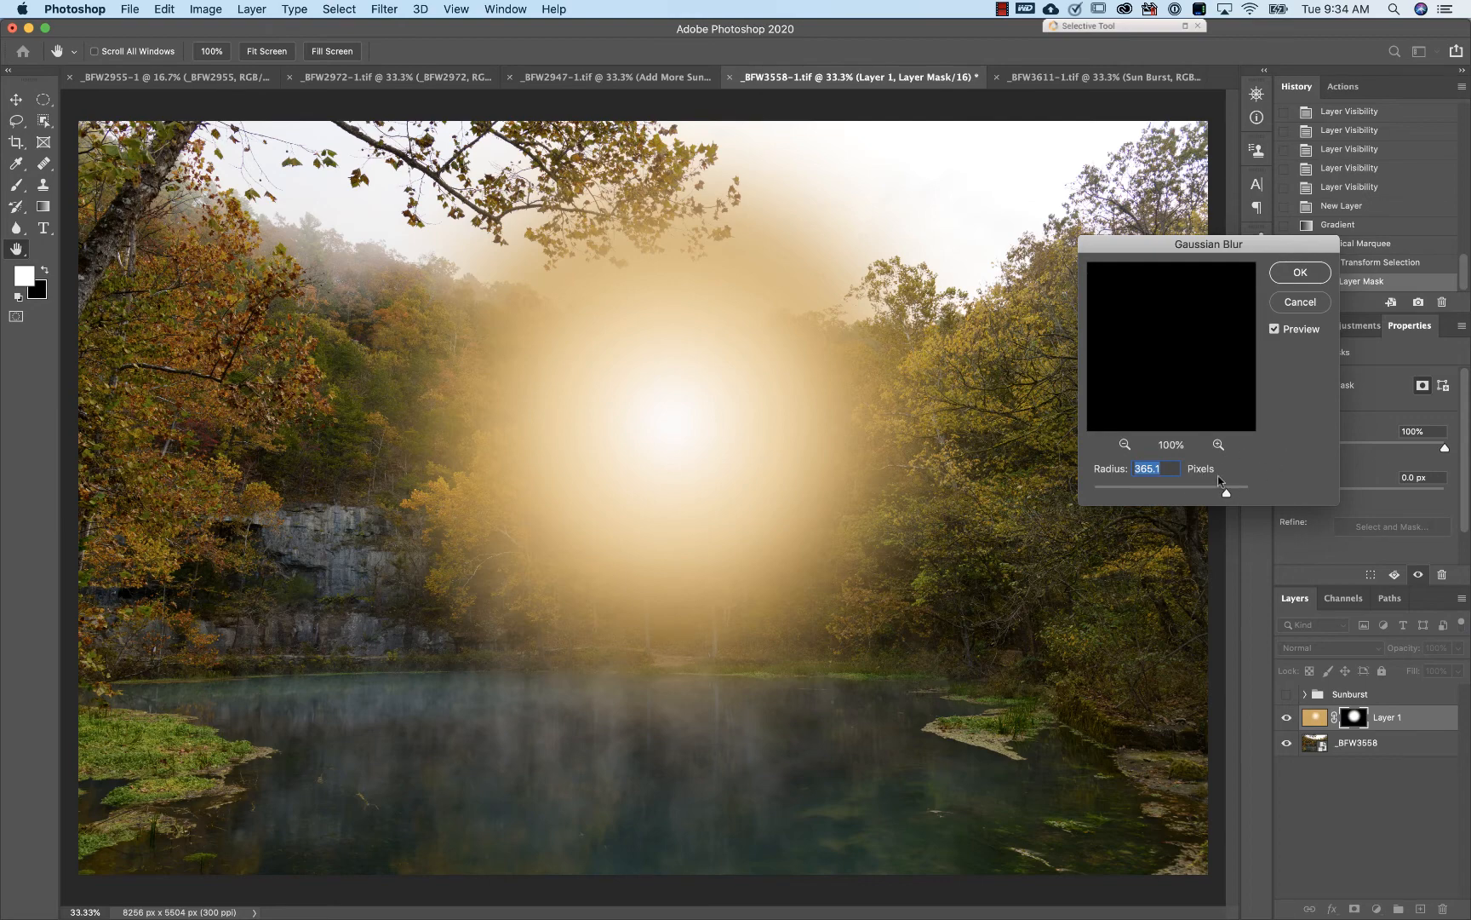
drag(1225, 492, 1210, 497)
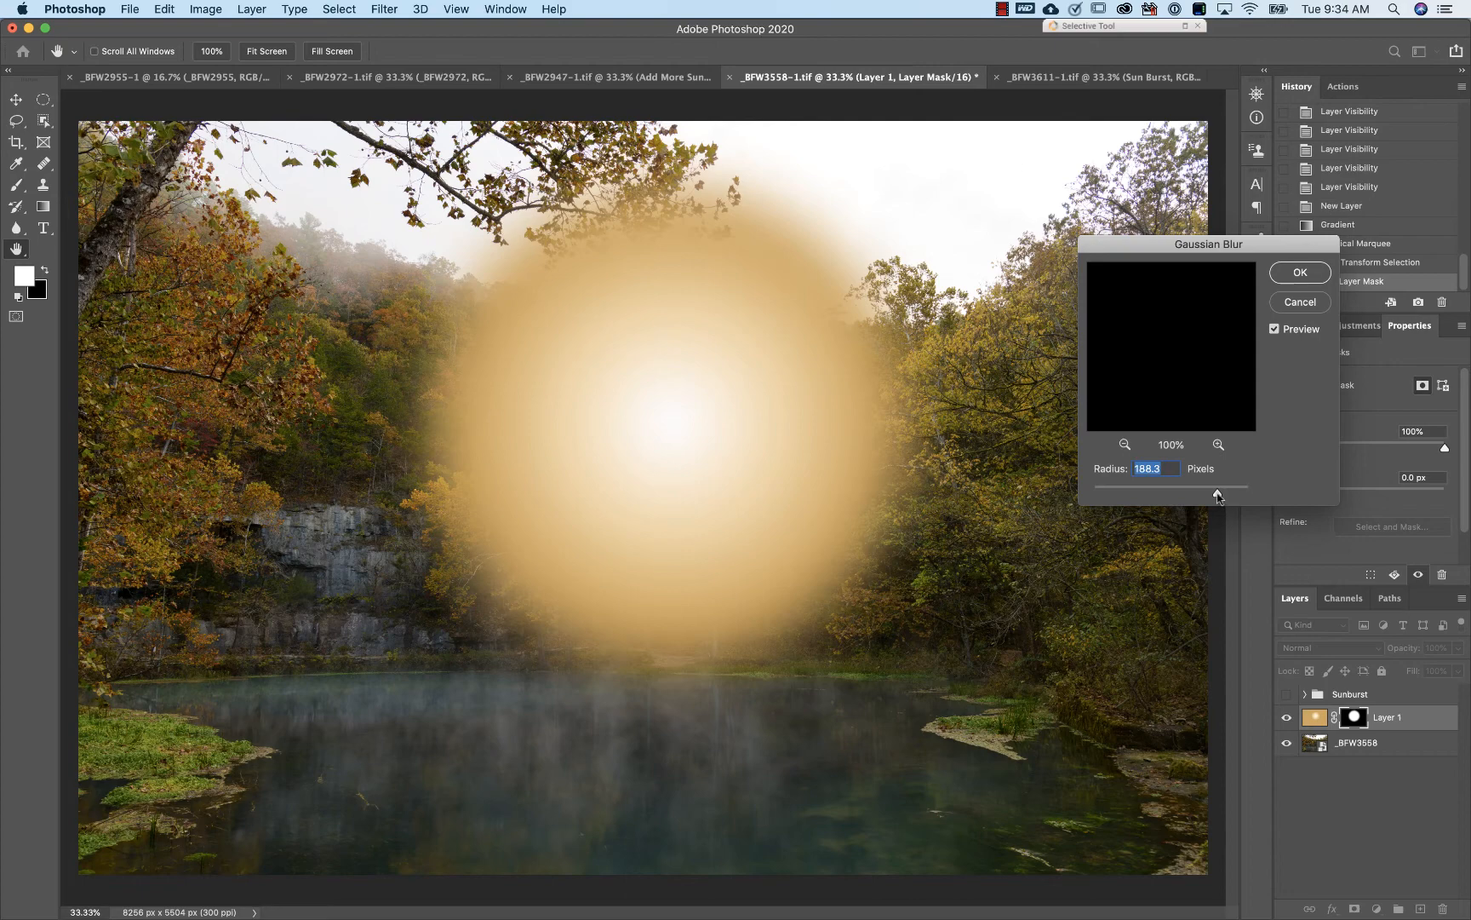
drag(1217, 493, 1227, 499)
click(1217, 492)
drag(1221, 499, 1229, 499)
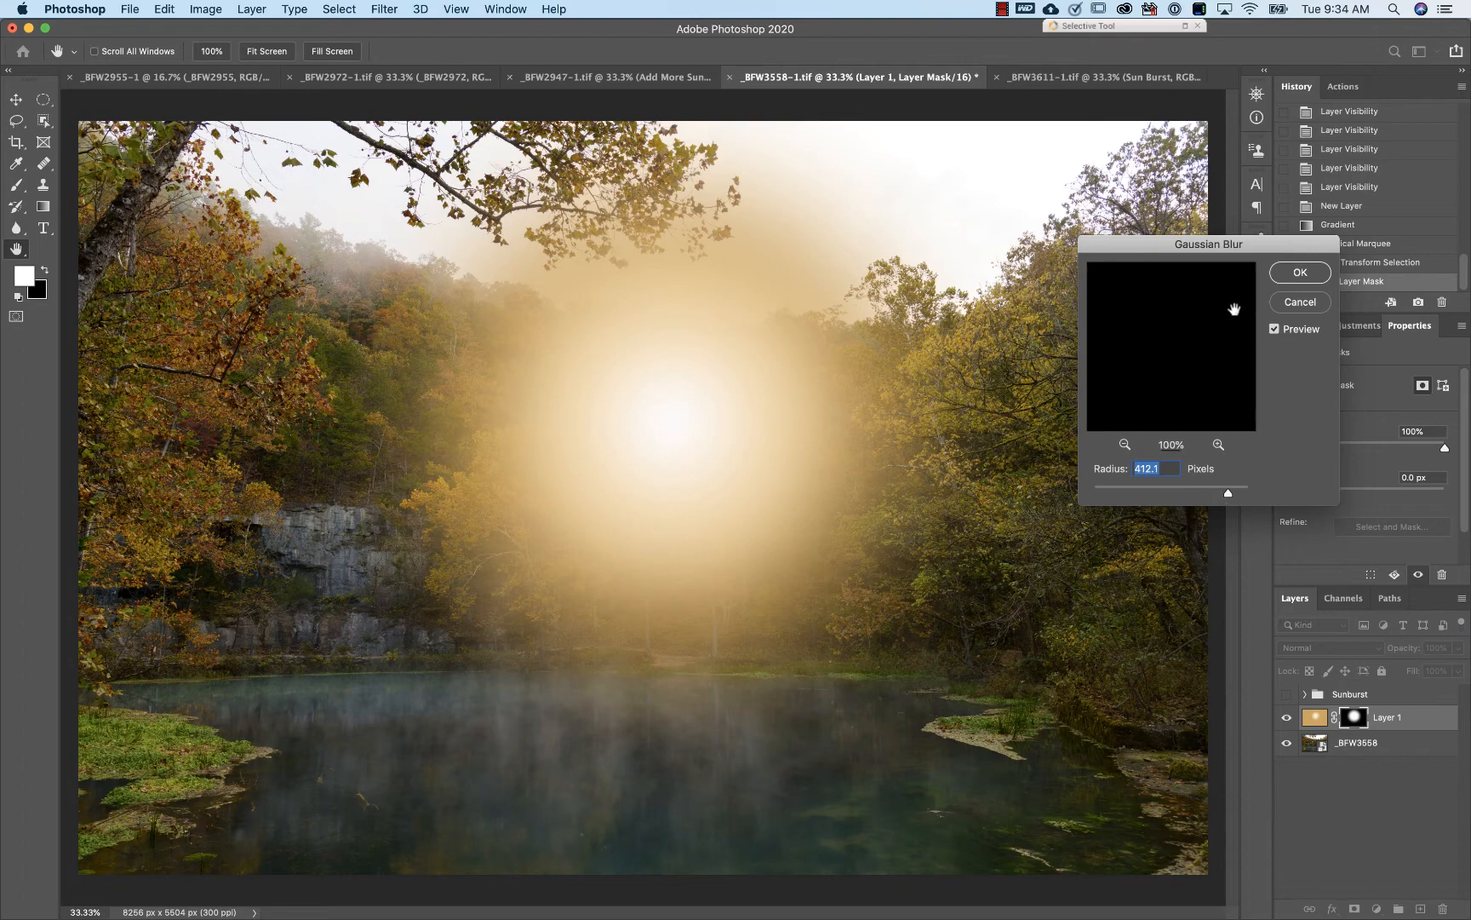
click(1296, 273)
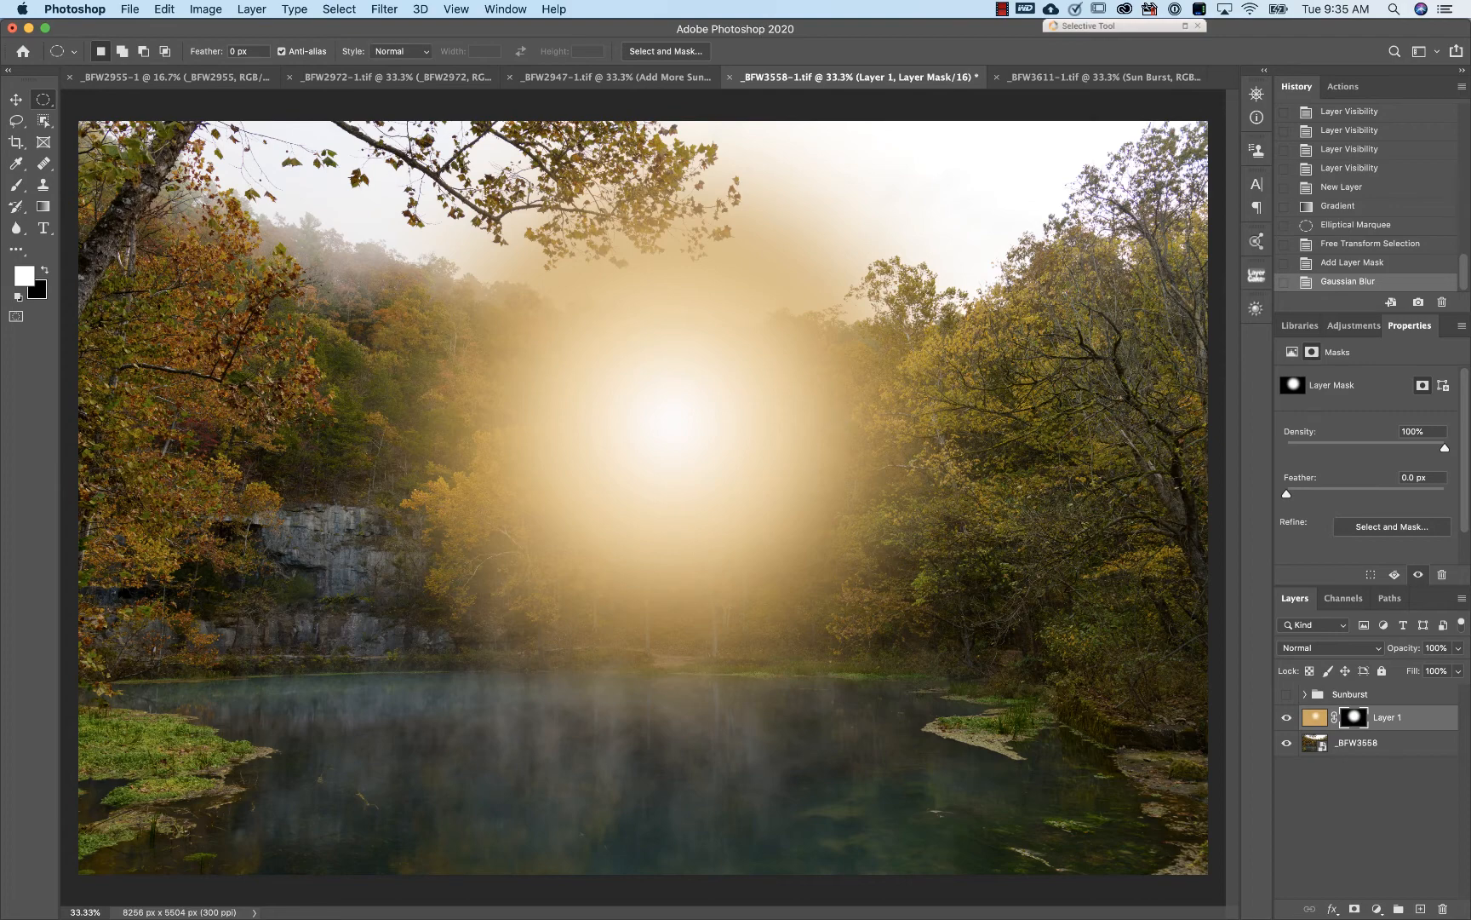
- Change the blending mode of Layer 1 to Screen
click(1360, 653)
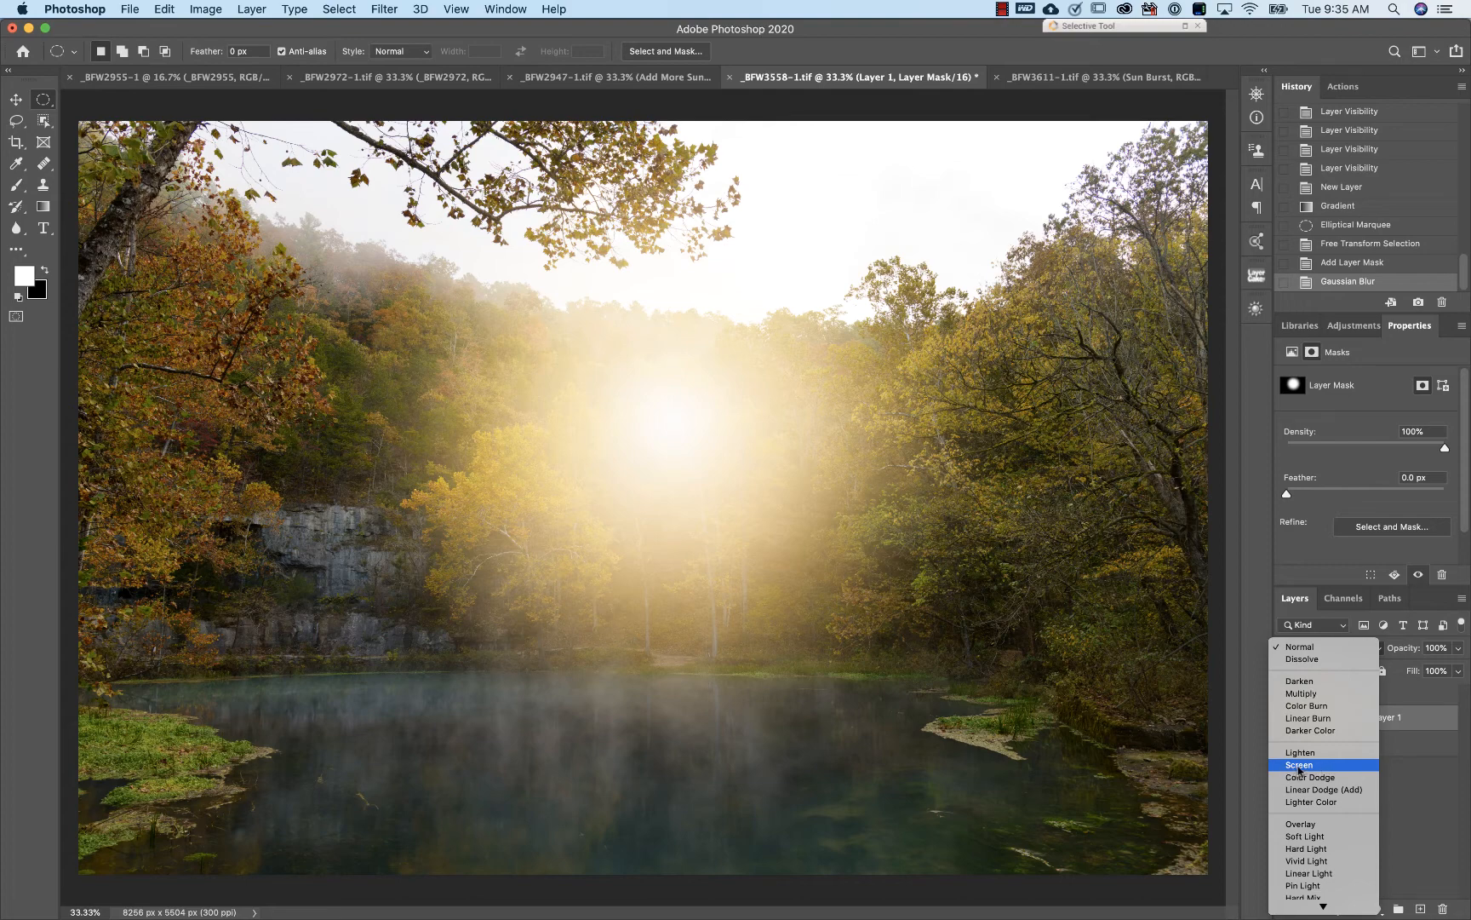
click(1300, 765)
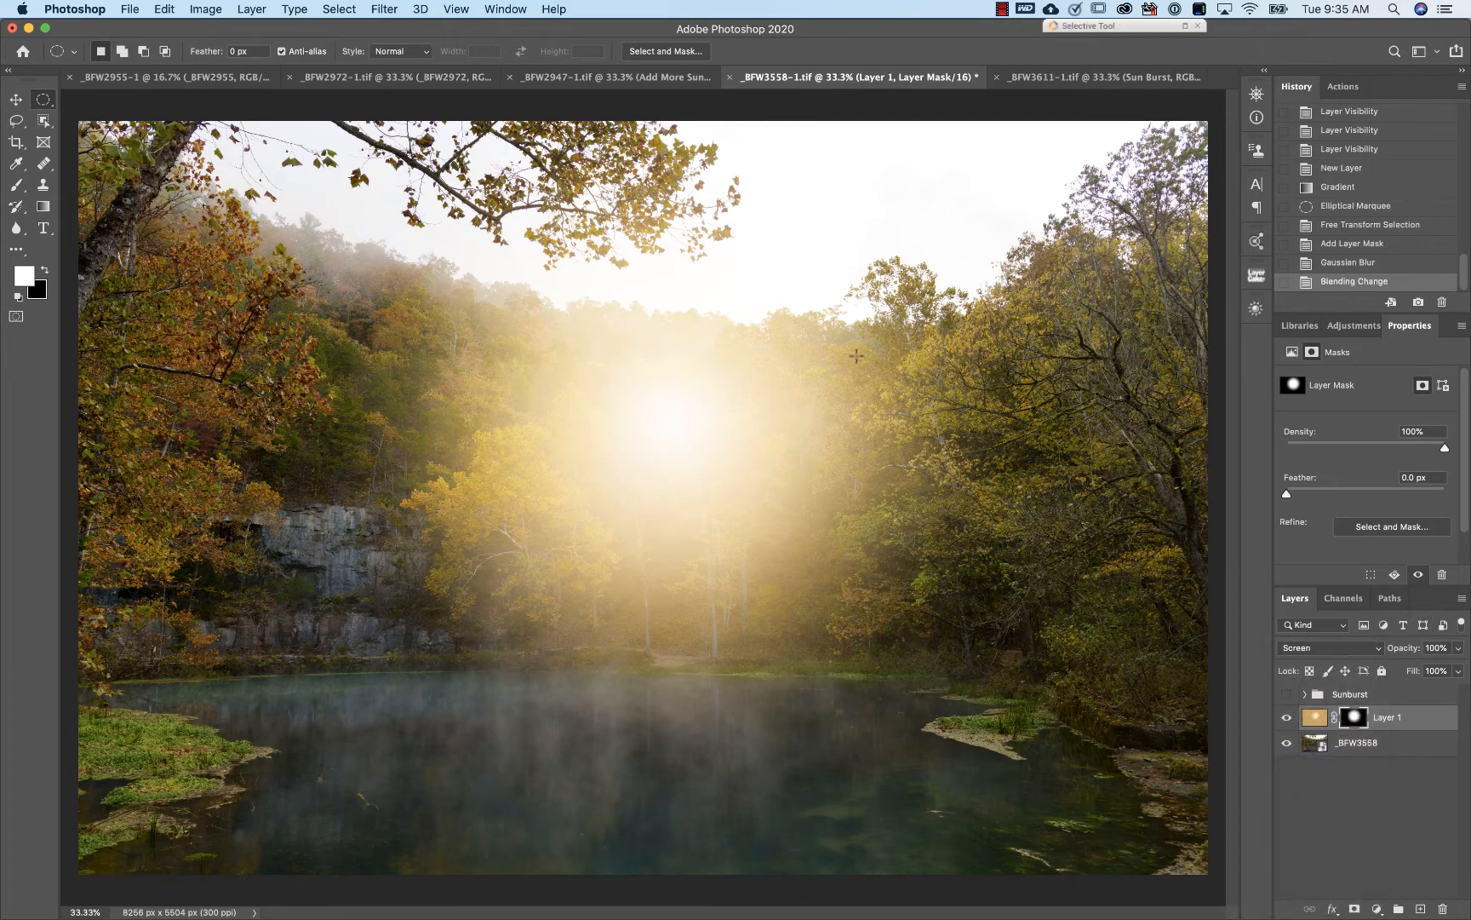
- Move the glow to the sky just above the trees on the photo's right side and set the layer's opacity to 90%
key(v)
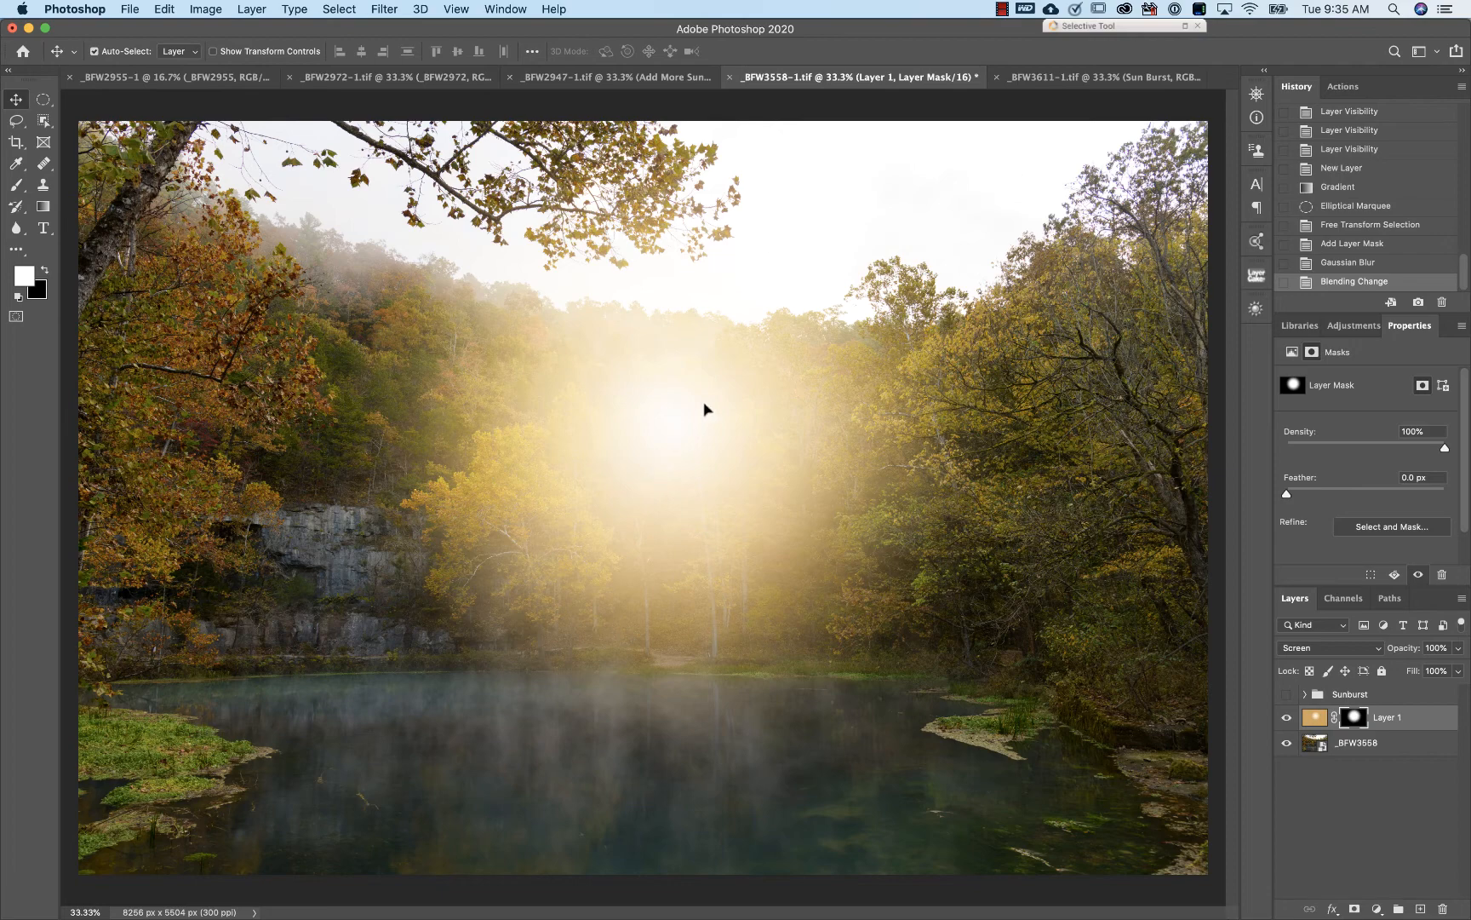
drag(706, 410, 926, 247)
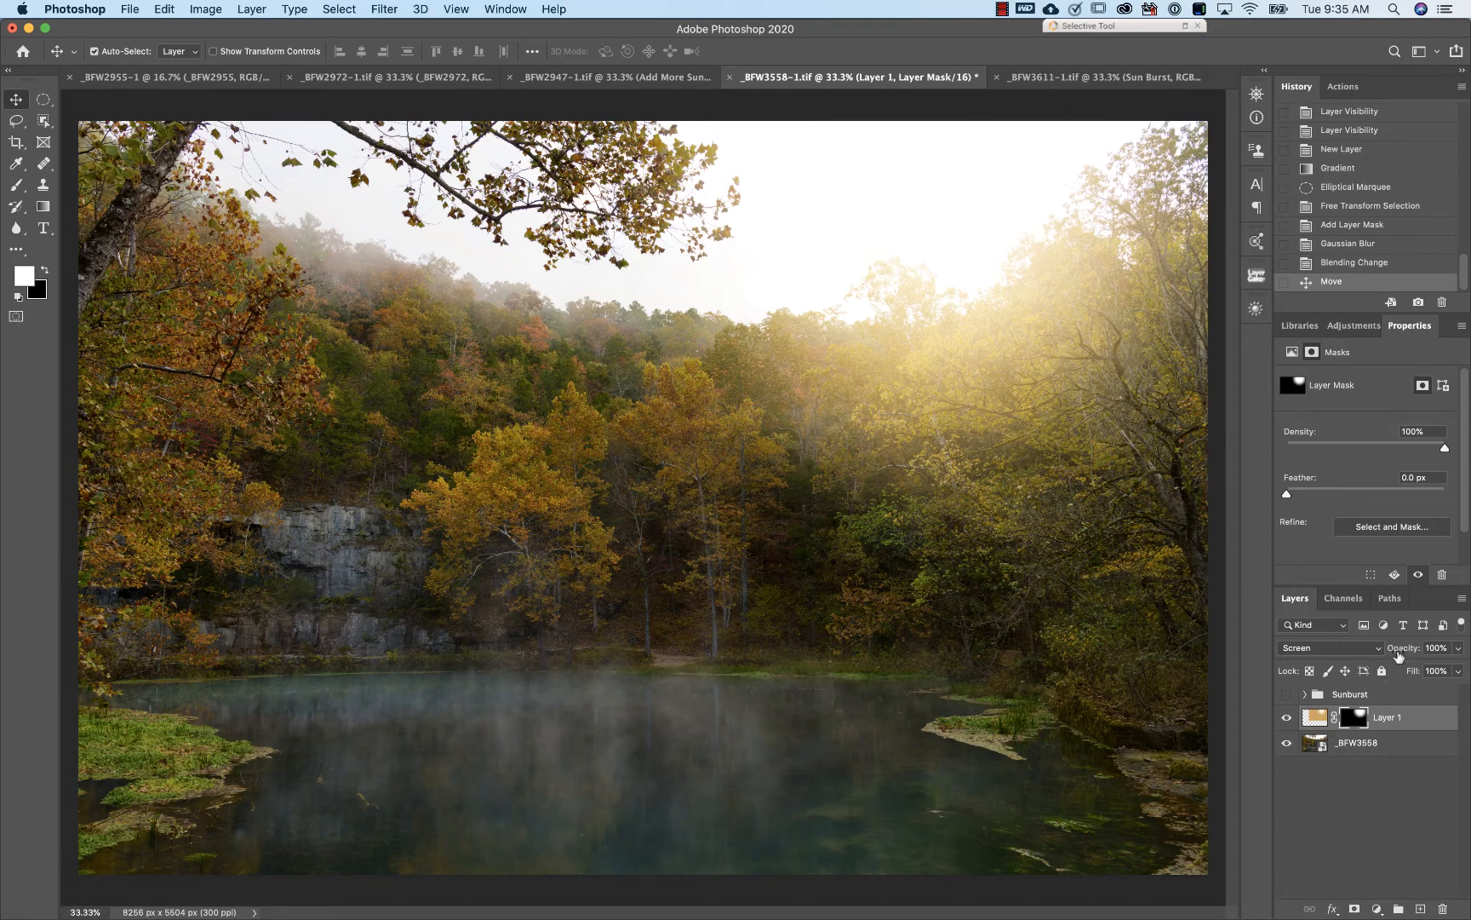
drag(1411, 653, 1405, 654)
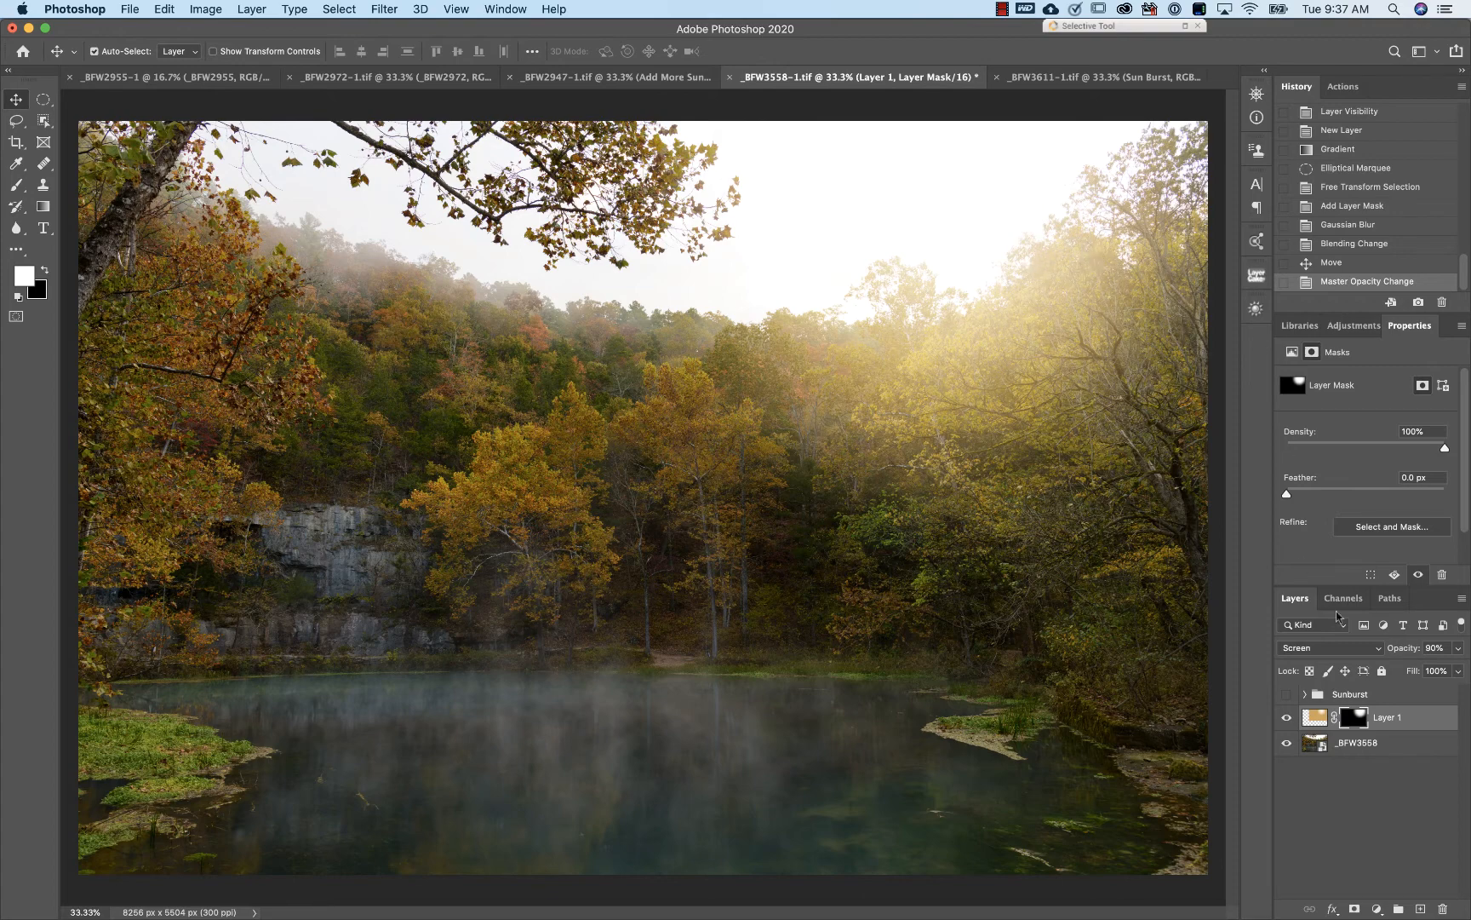
- Add a Color Balance adjustment layer directly above the _BFW3558 photo layer
click(1411, 728)
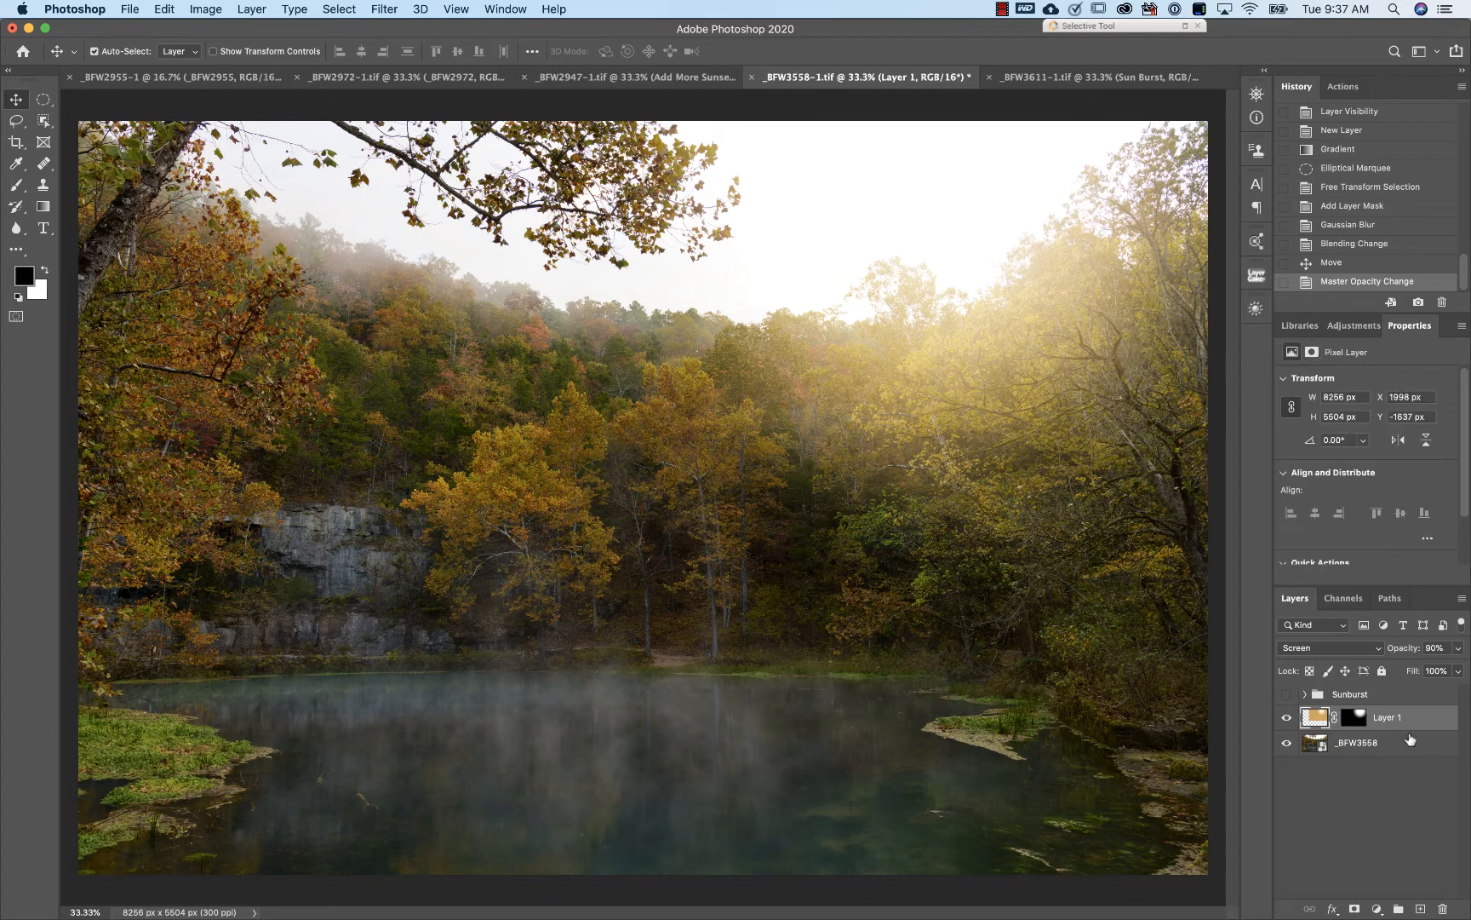
click(1396, 743)
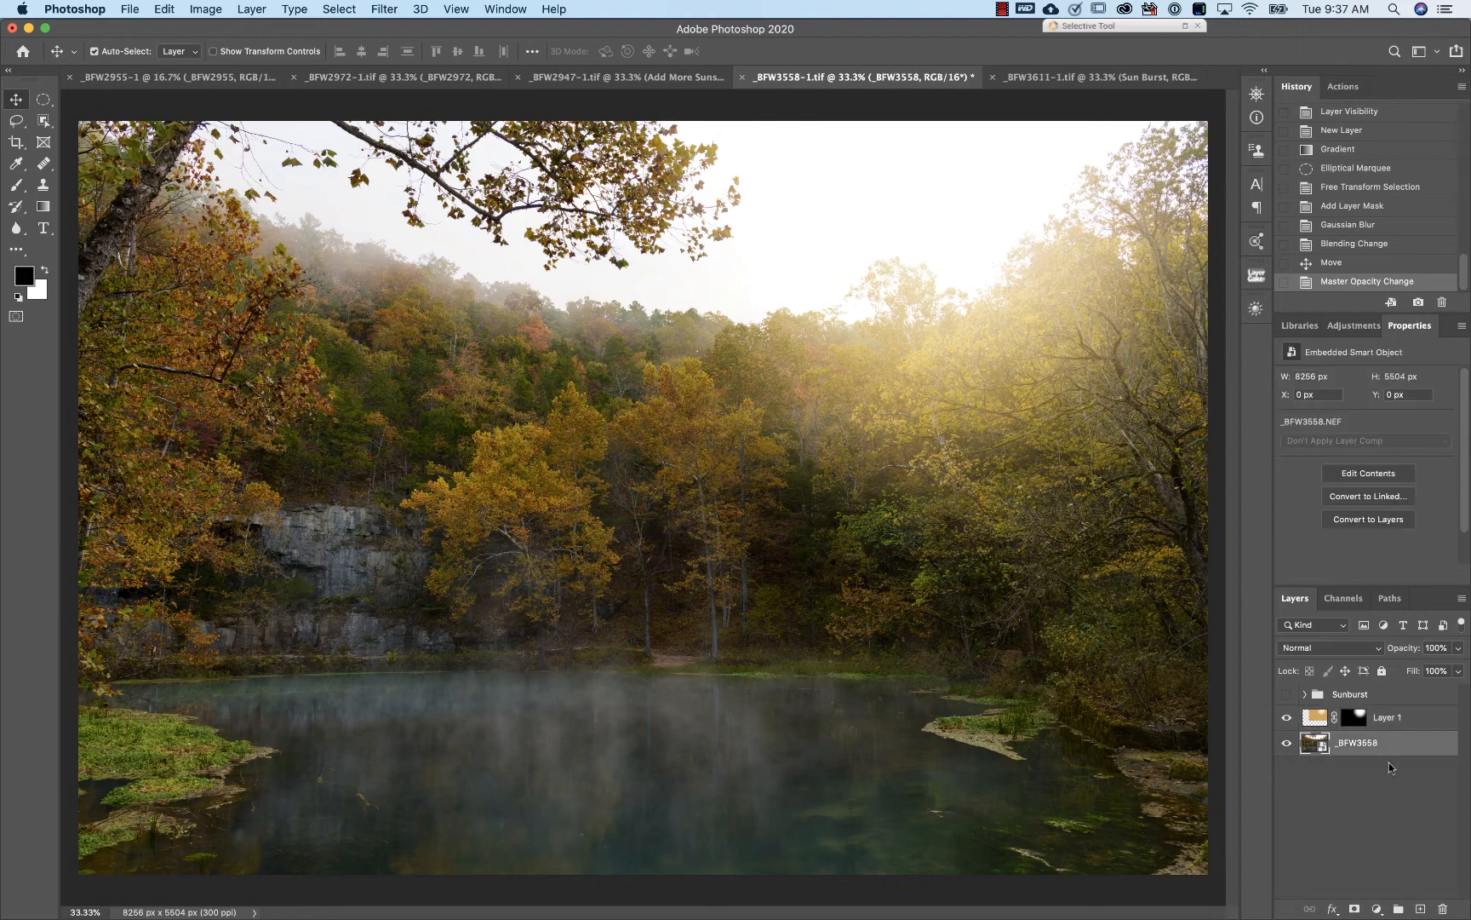
click(1377, 908)
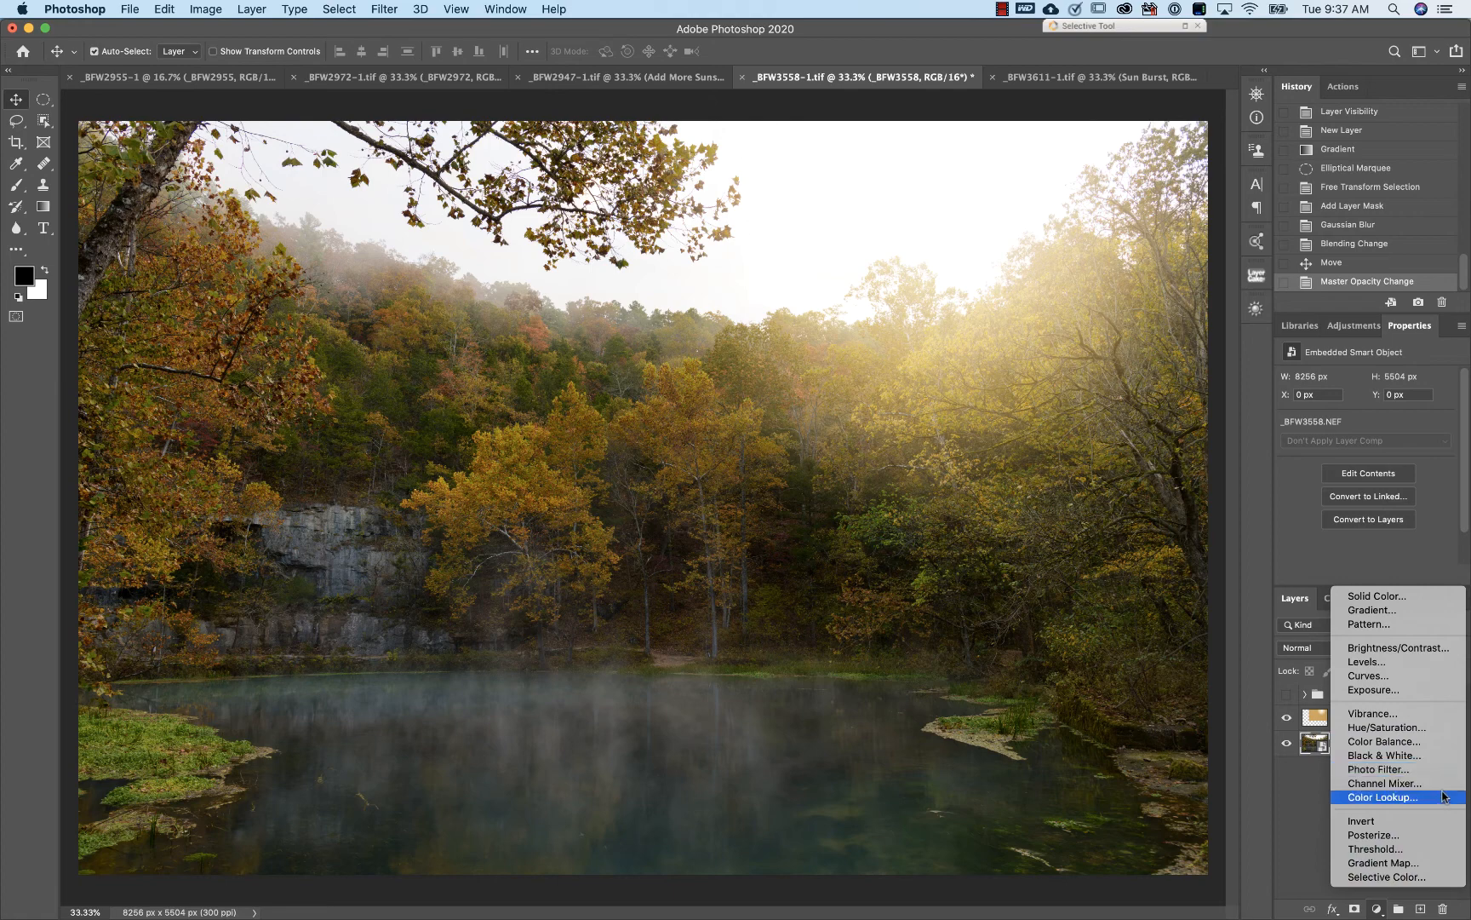
click(1445, 742)
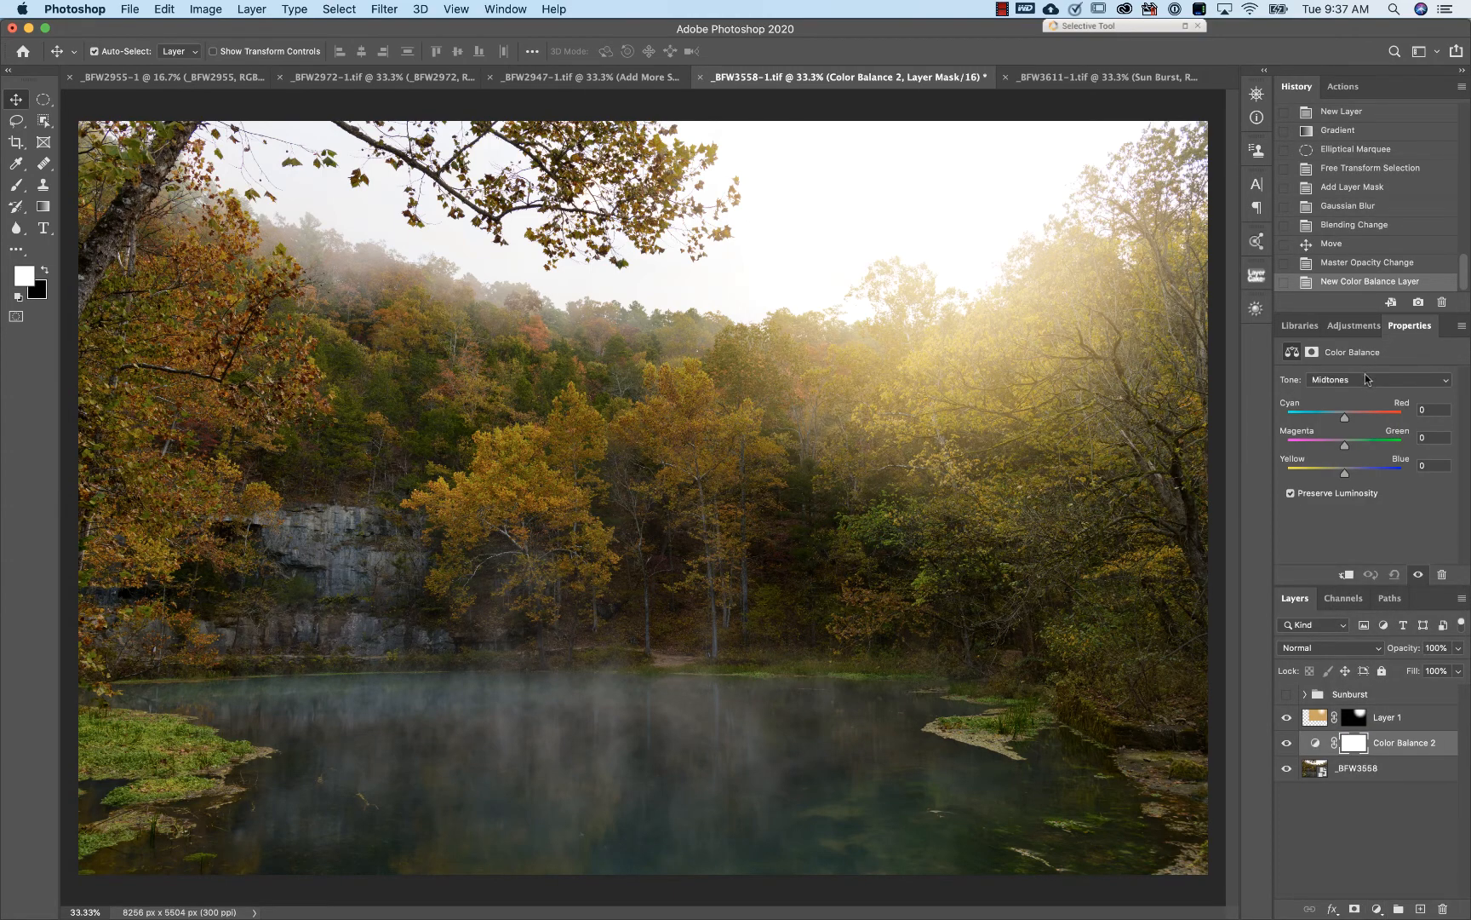
- Set the Color Balance midtones to +30 on Cyan–Red and -30 on Yellow–Blue
click(1439, 385)
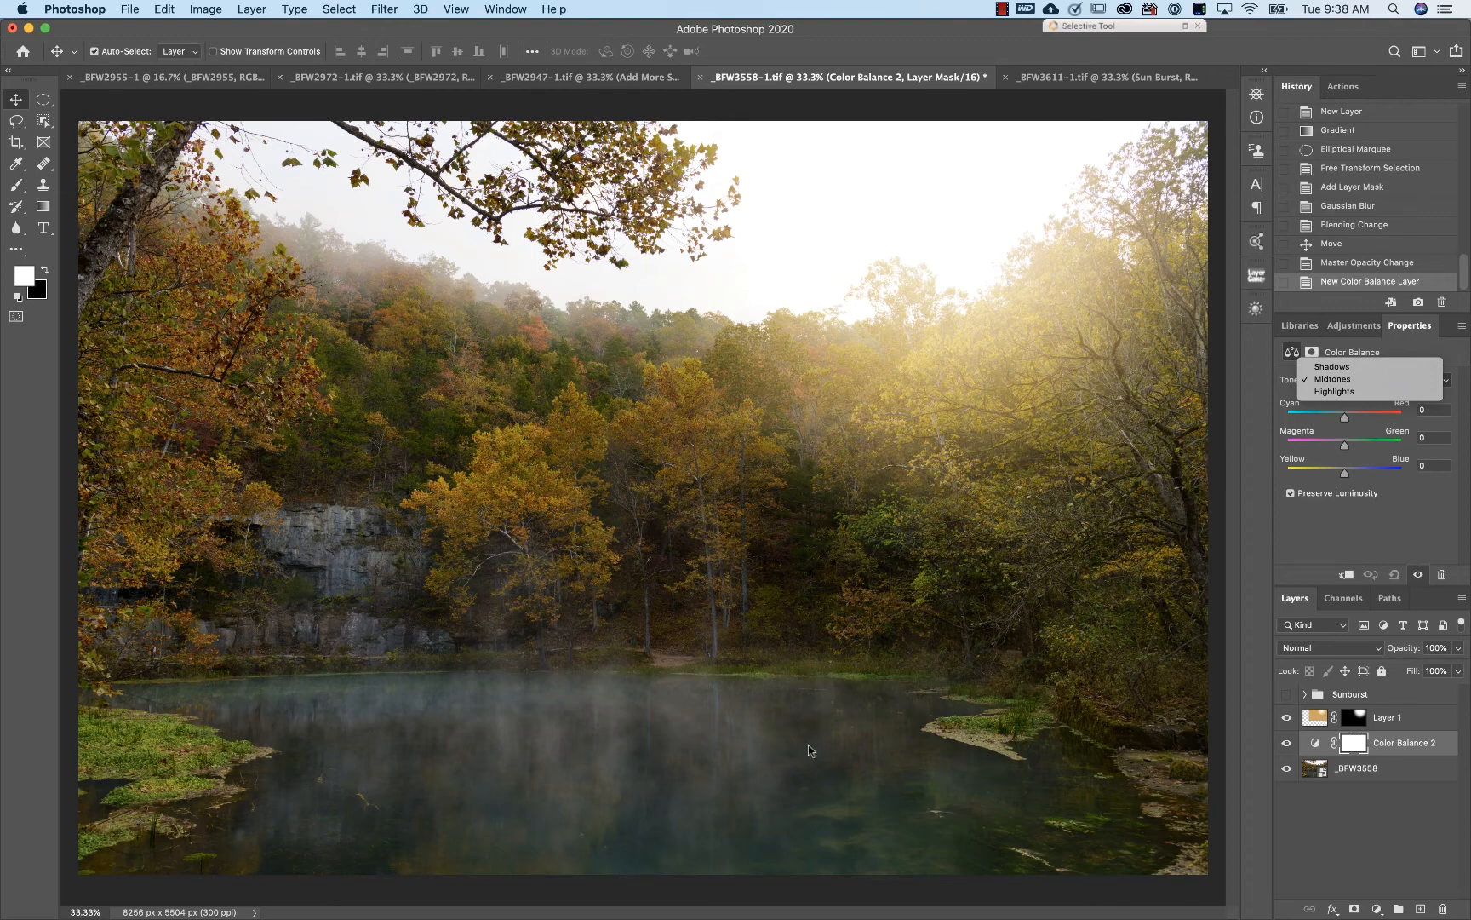
click(1377, 383)
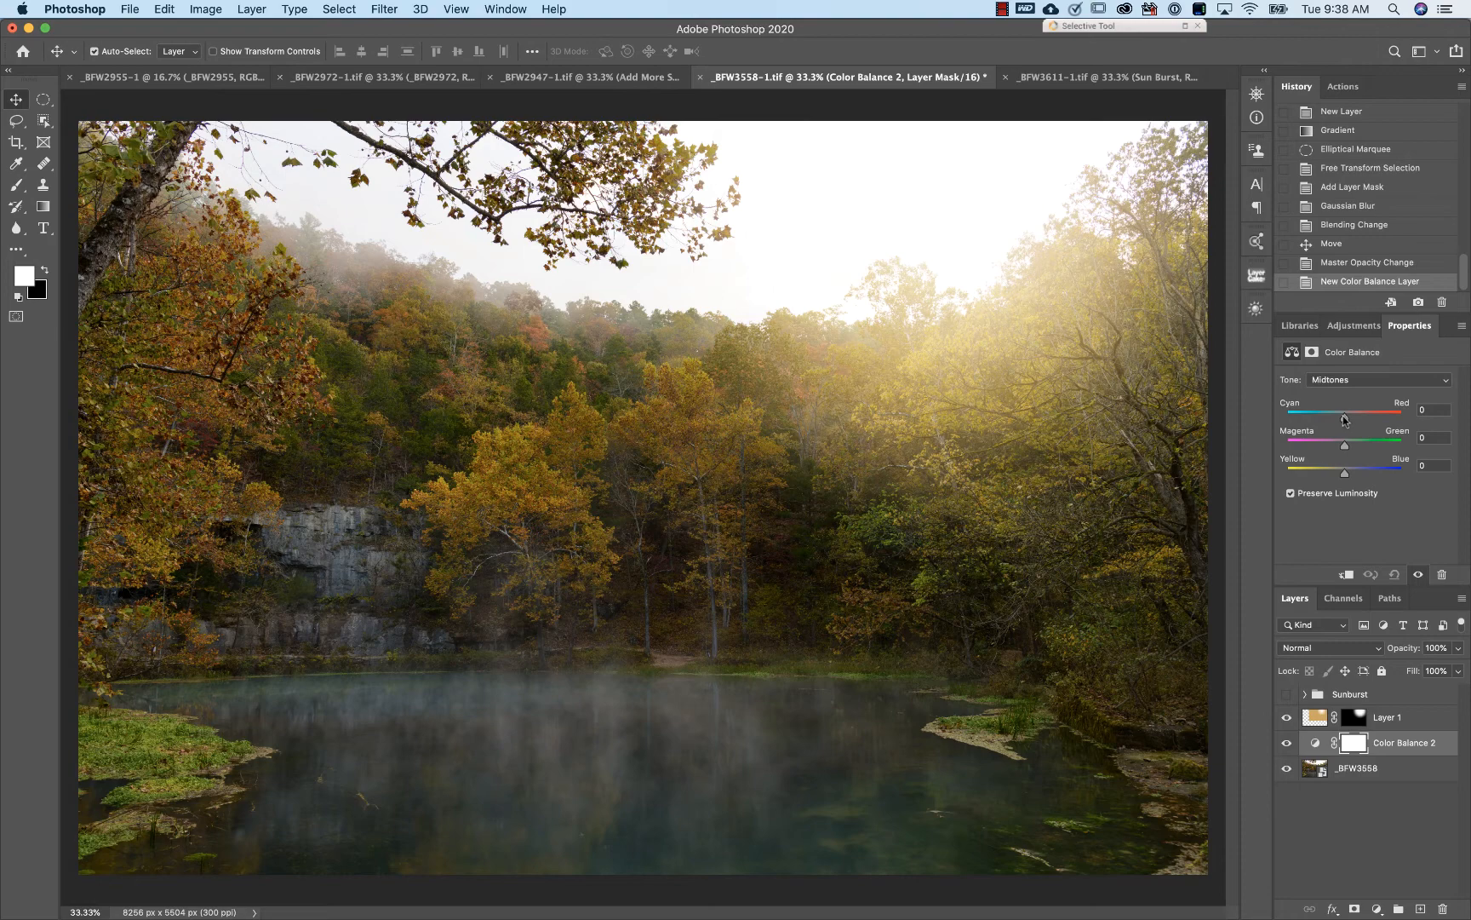
drag(1346, 419, 1359, 421)
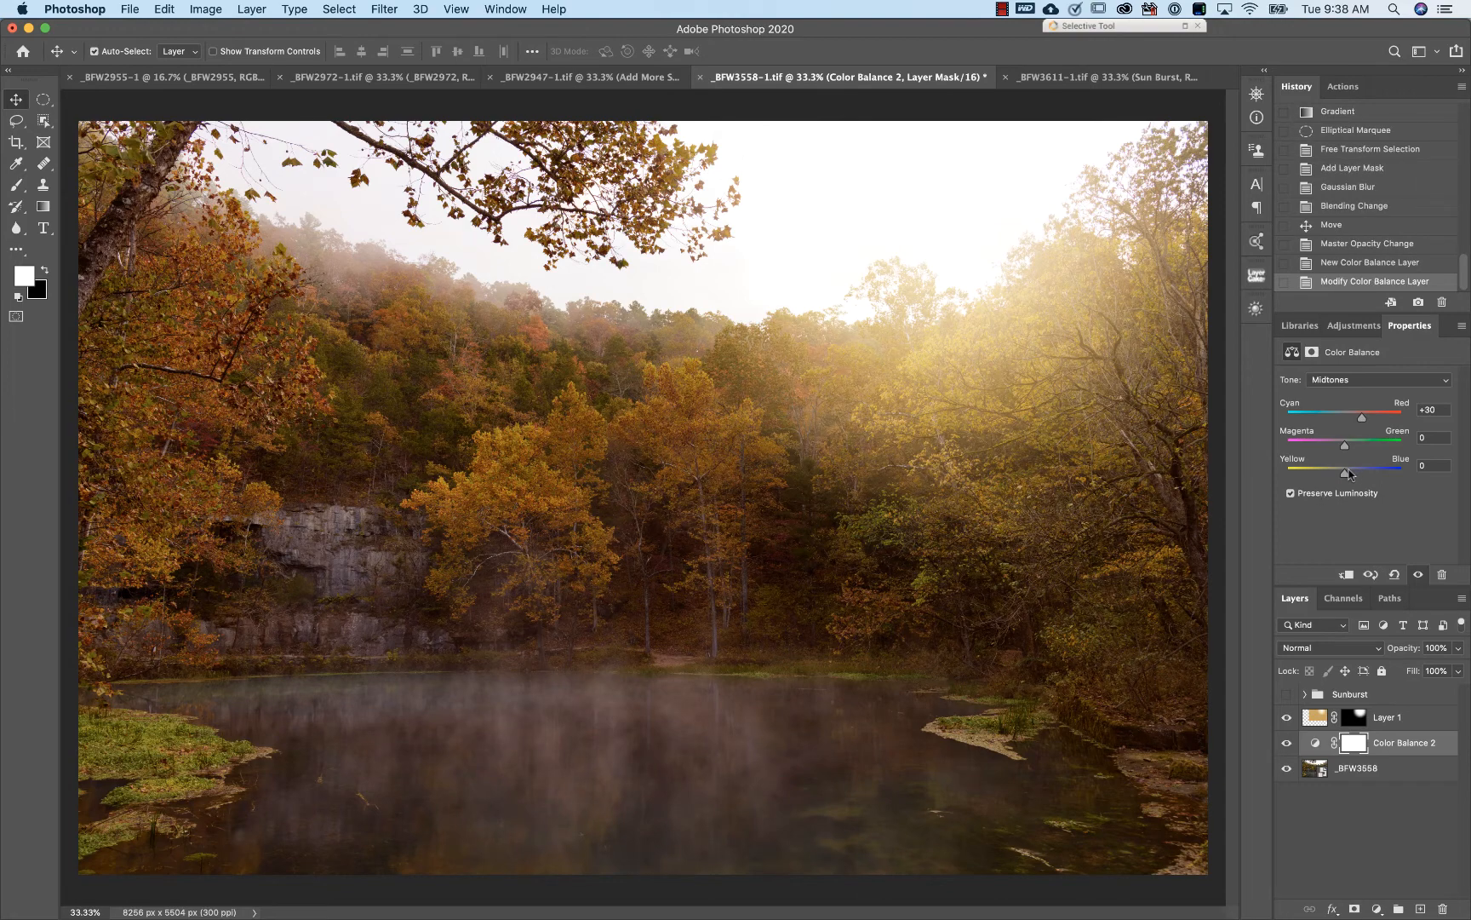
drag(1342, 476, 1329, 482)
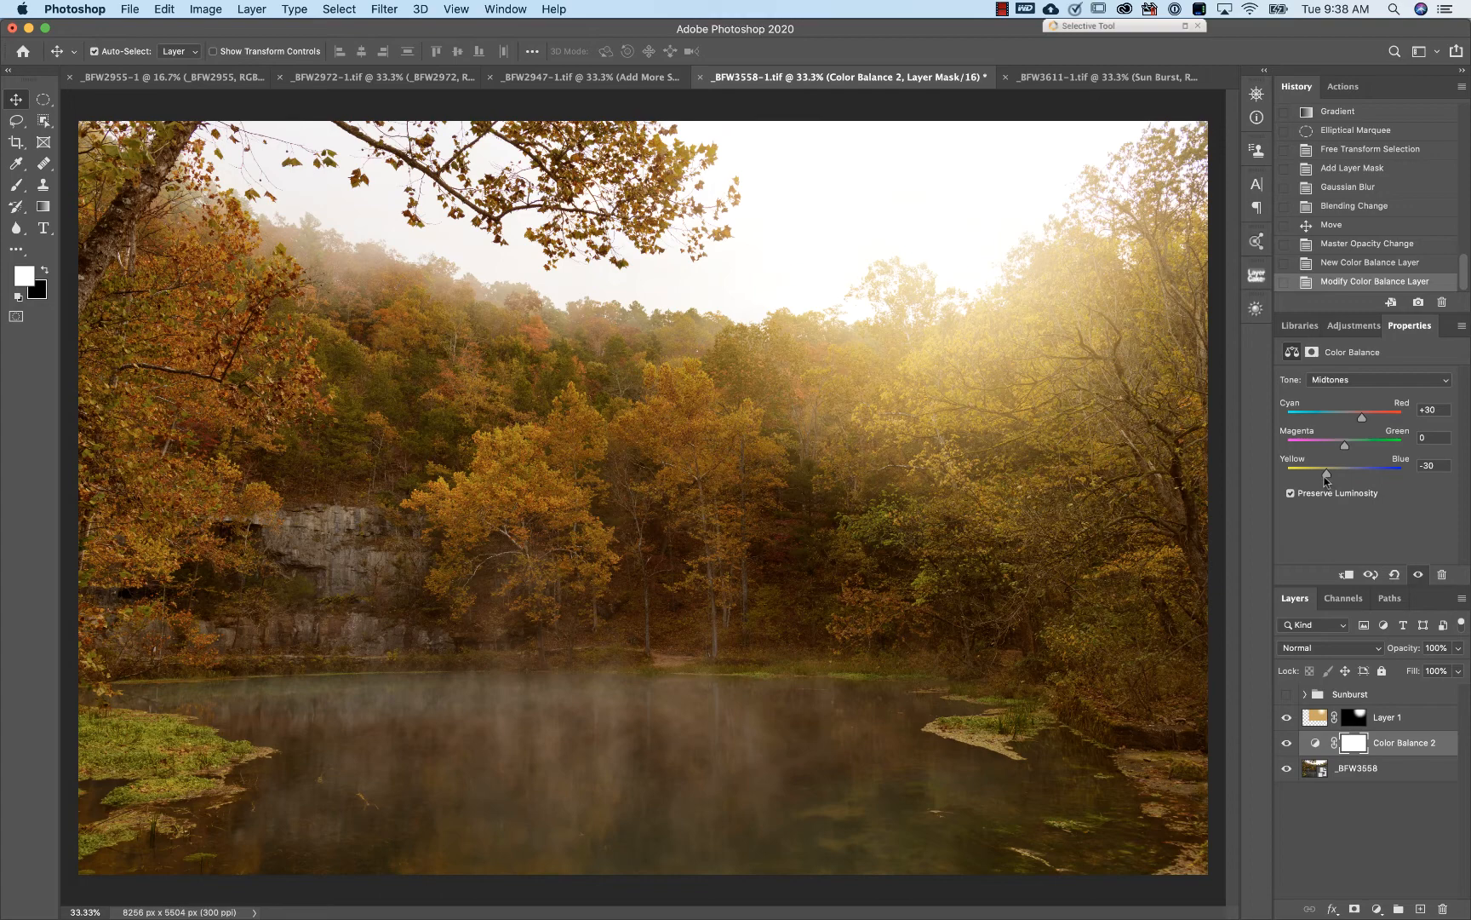
- Set the Color Balance highlights to +30 on Cyan–Red and -29 on Yellow–Blue
click(1397, 380)
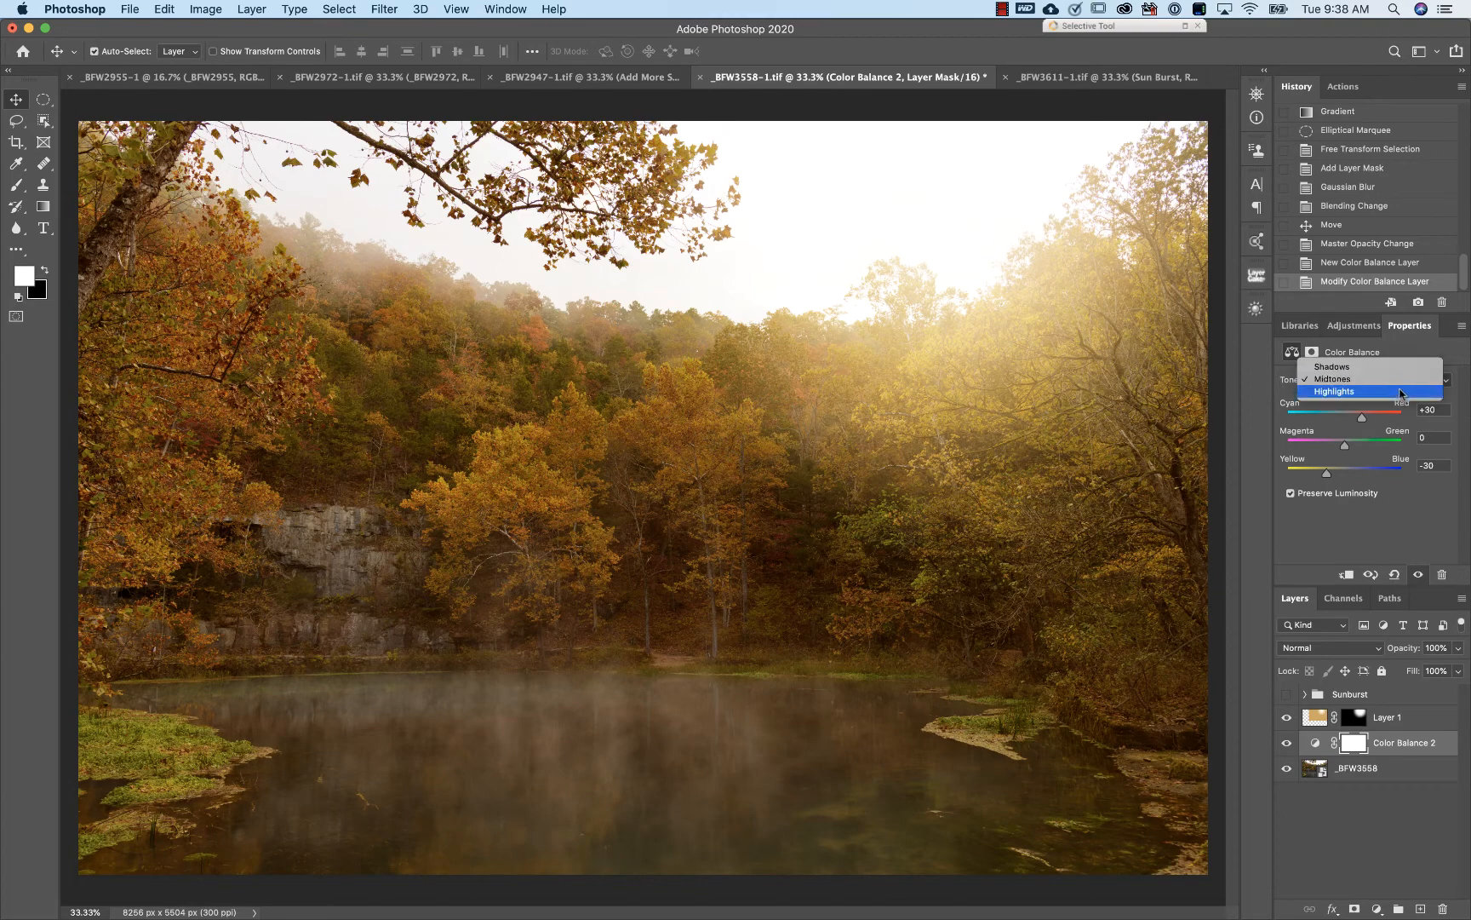
click(1401, 392)
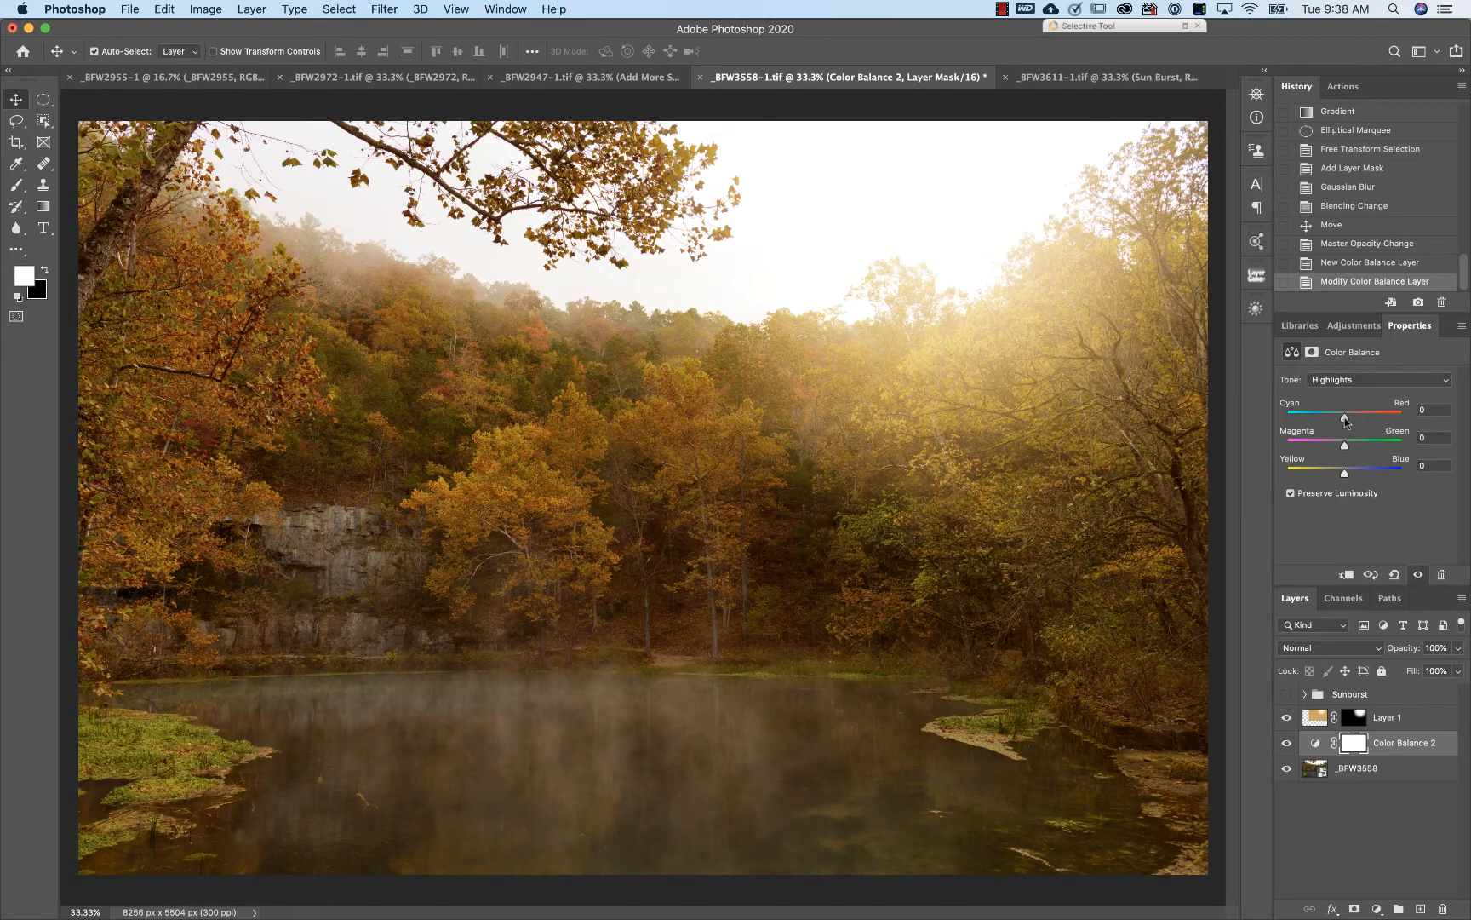
drag(1344, 419, 1360, 421)
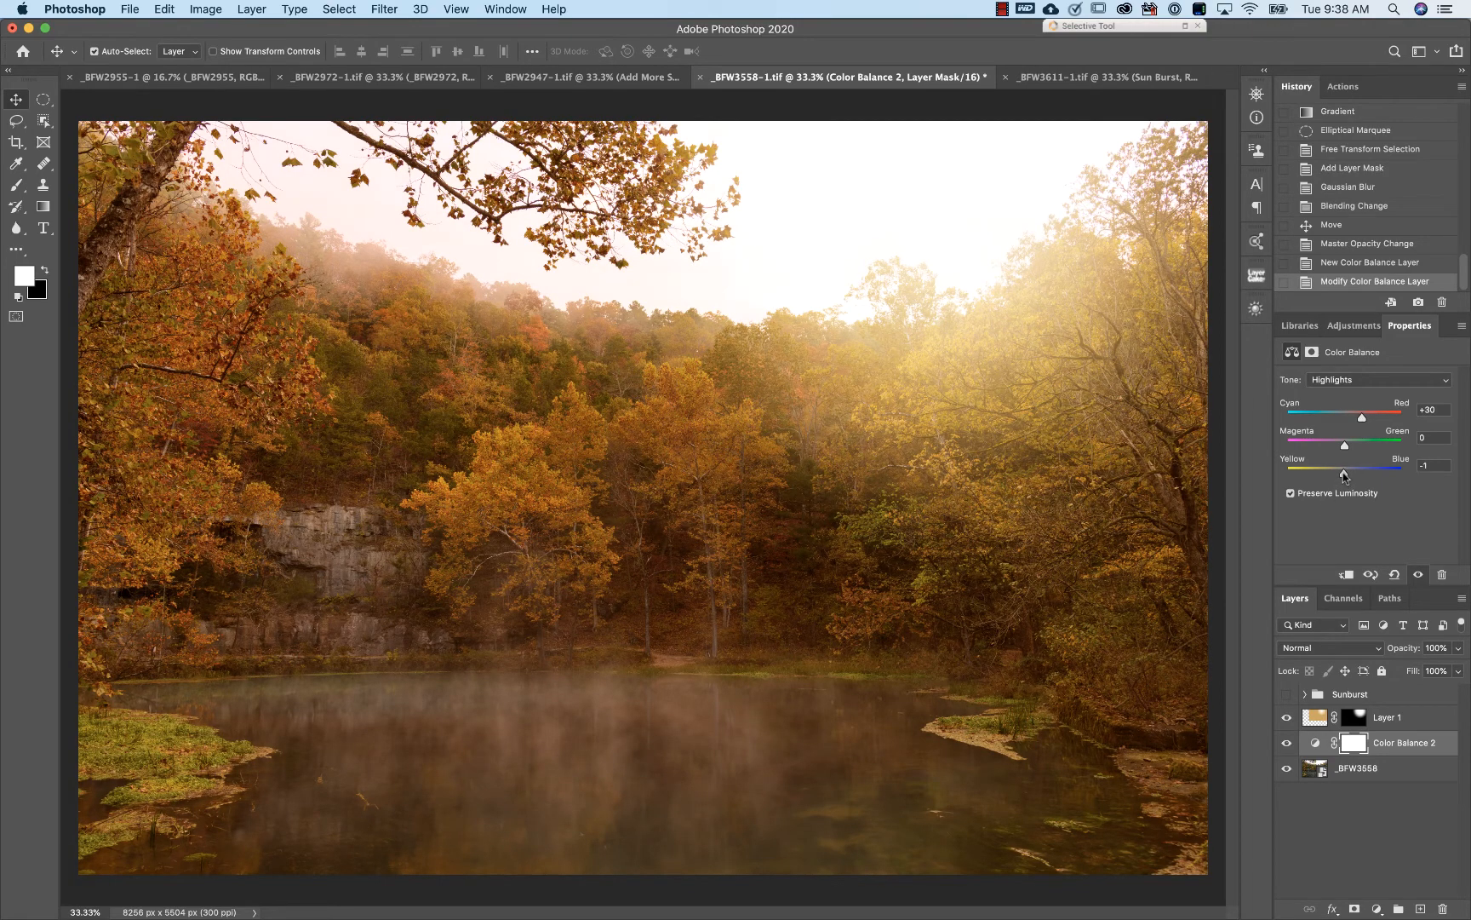
drag(1345, 476, 1328, 481)
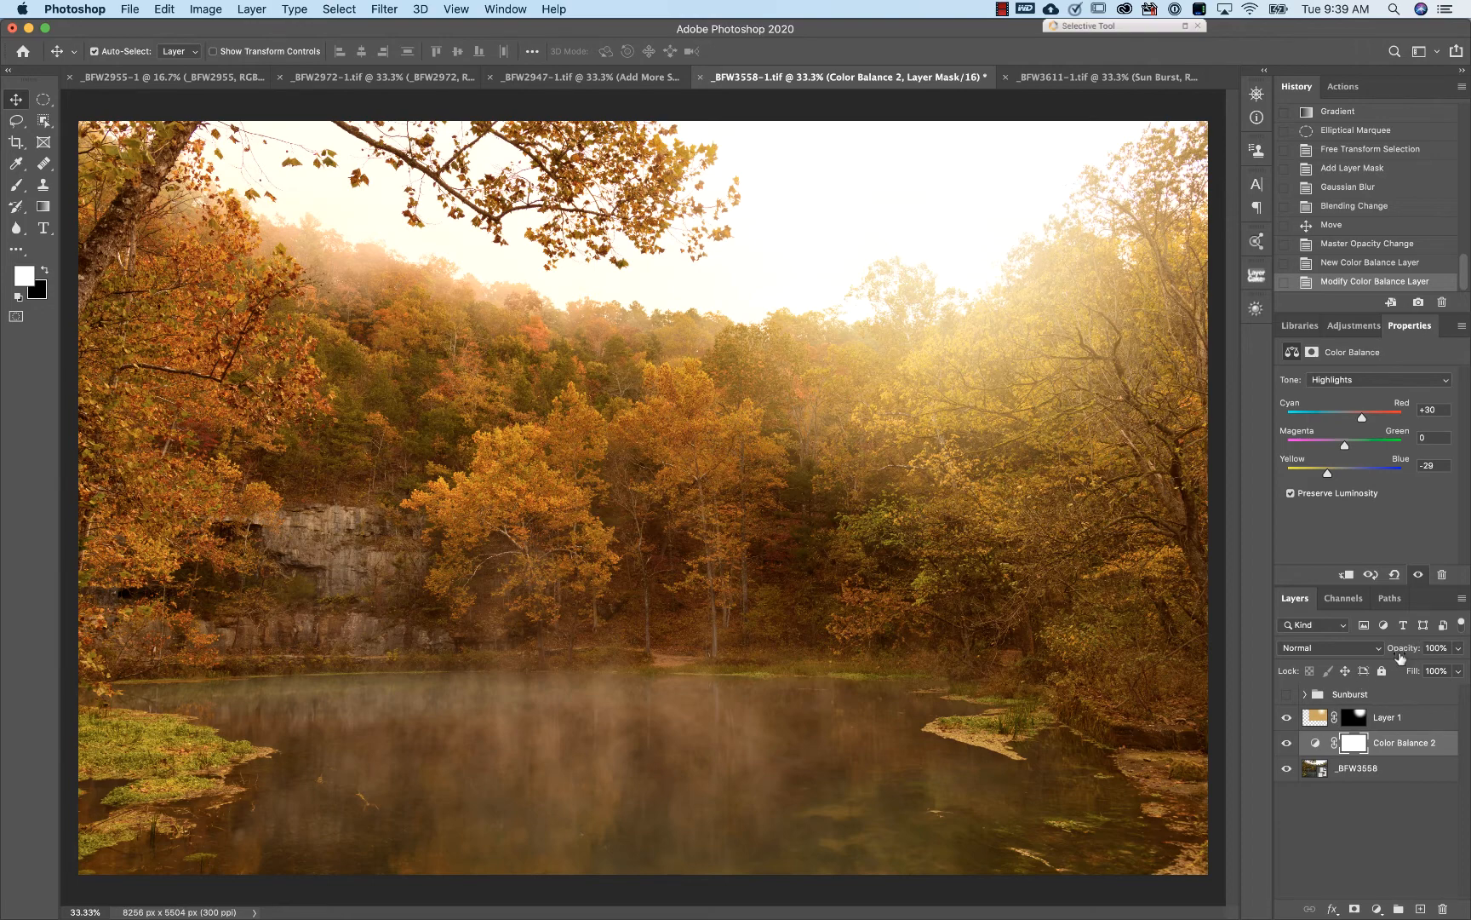
- Lower the Color Balance 2 layer's opacity to 46% and invert its mask to black
drag(1404, 655, 1360, 659)
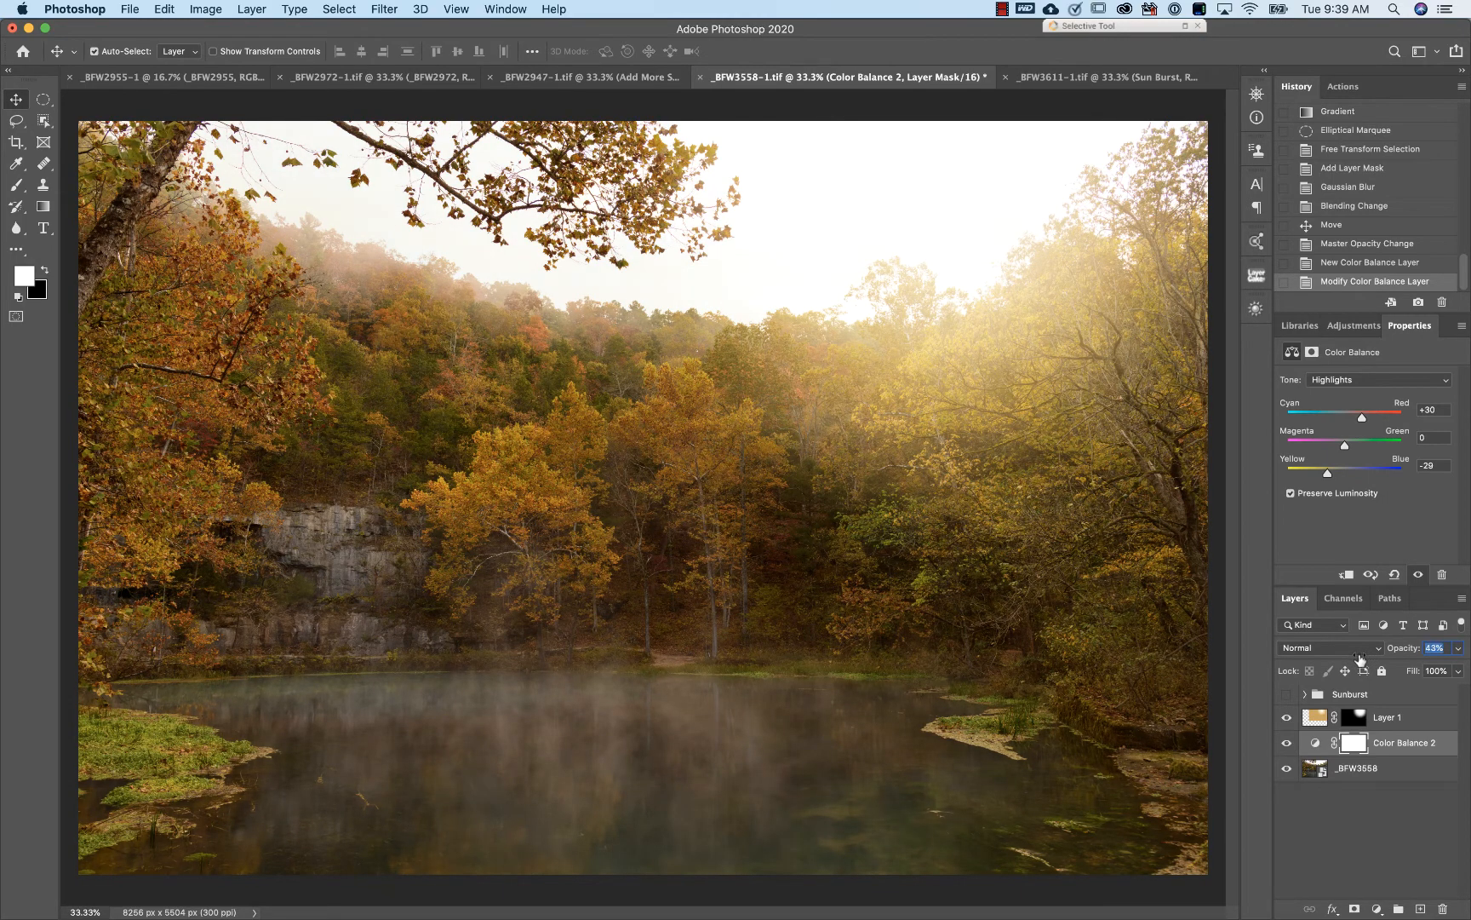
drag(1360, 660, 1356, 661)
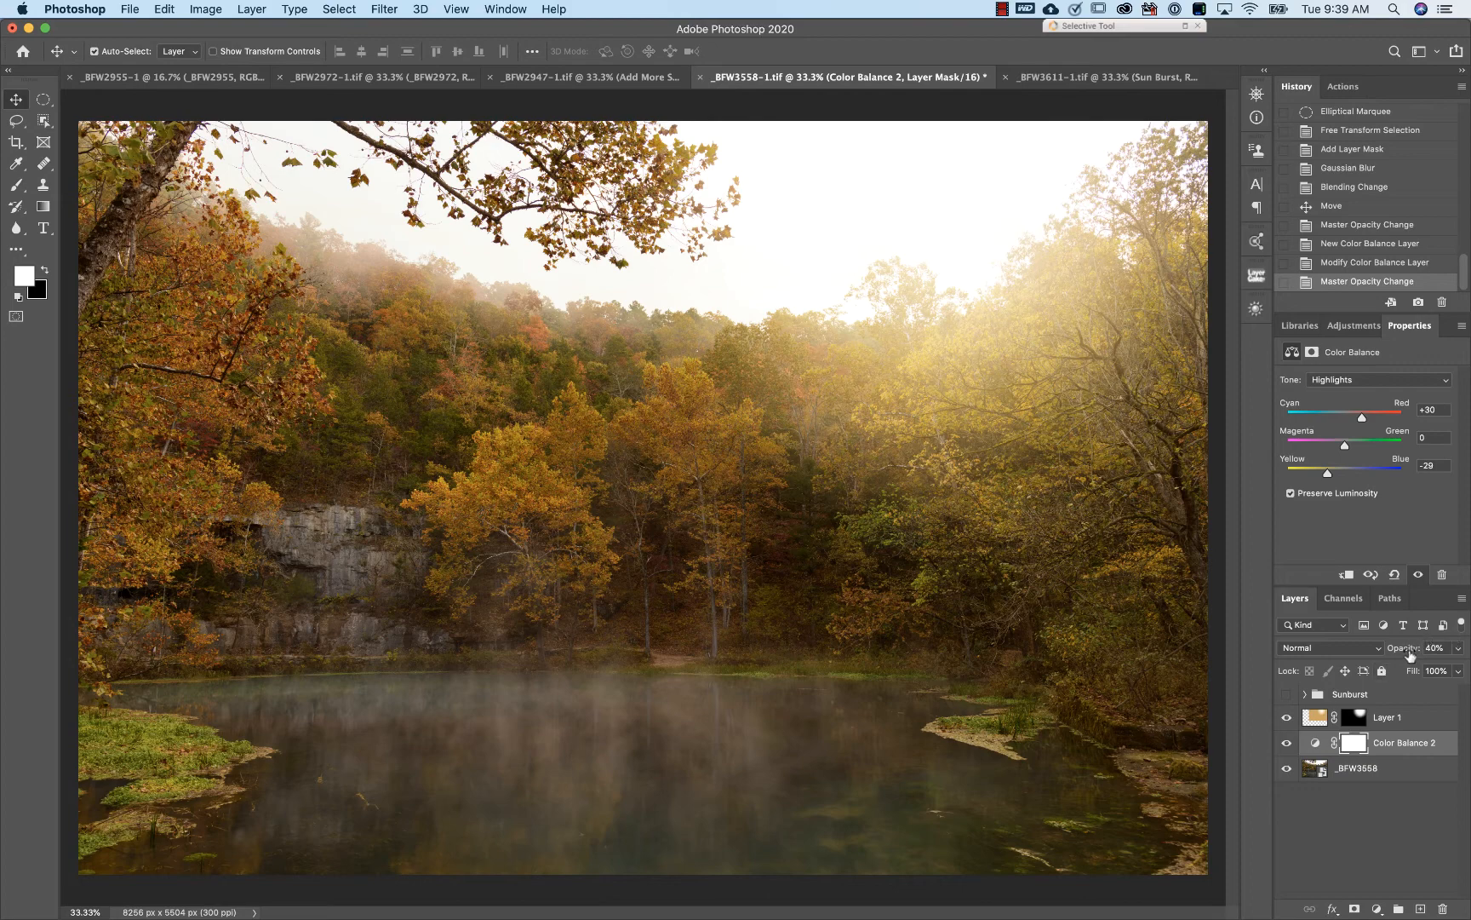
drag(1400, 649, 1406, 651)
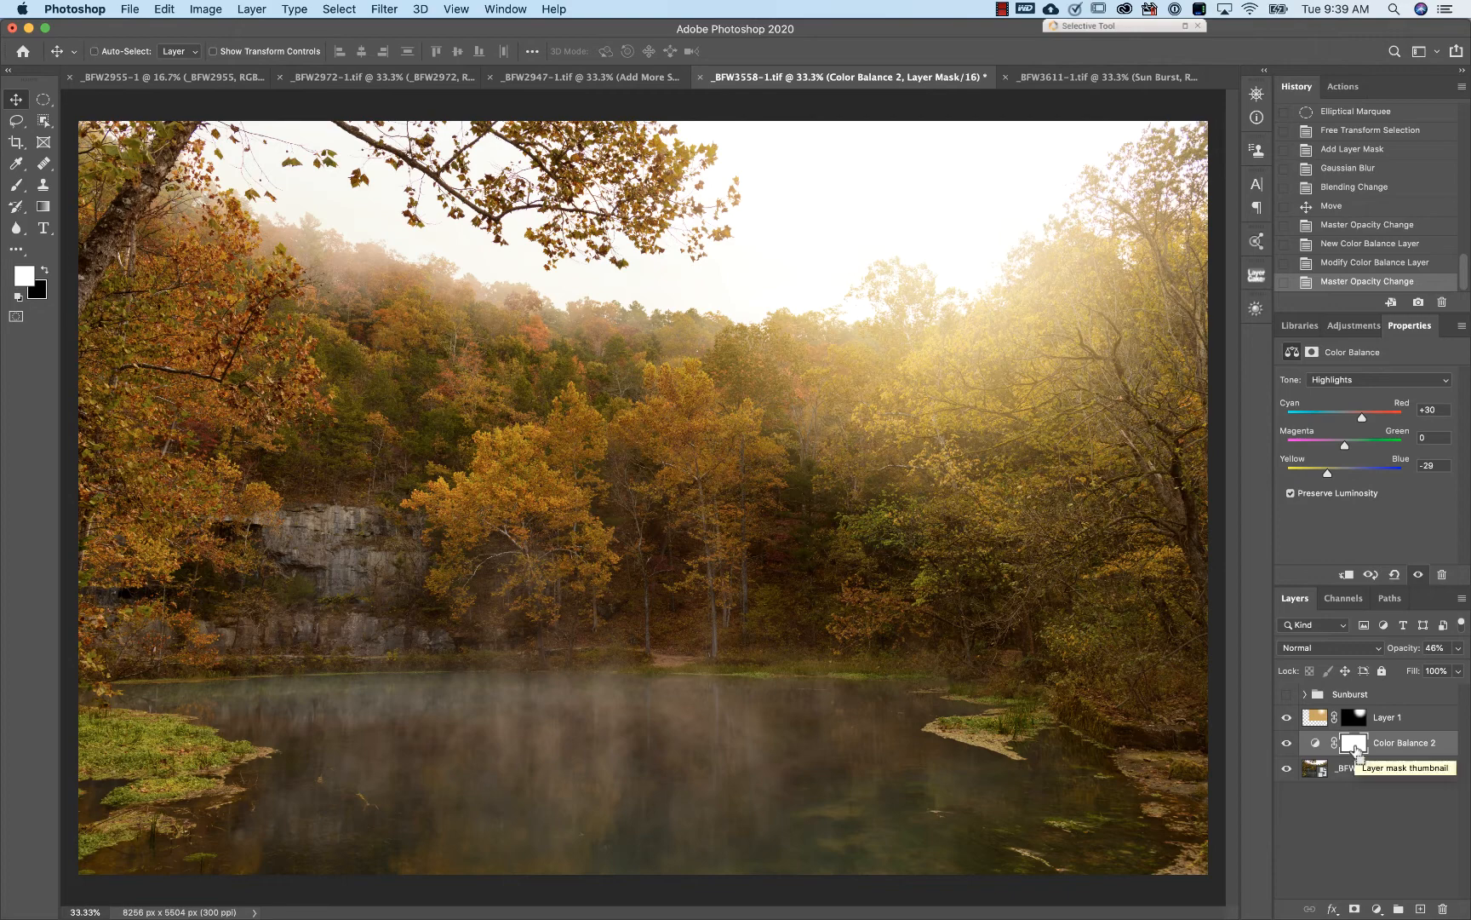
key(super+i)
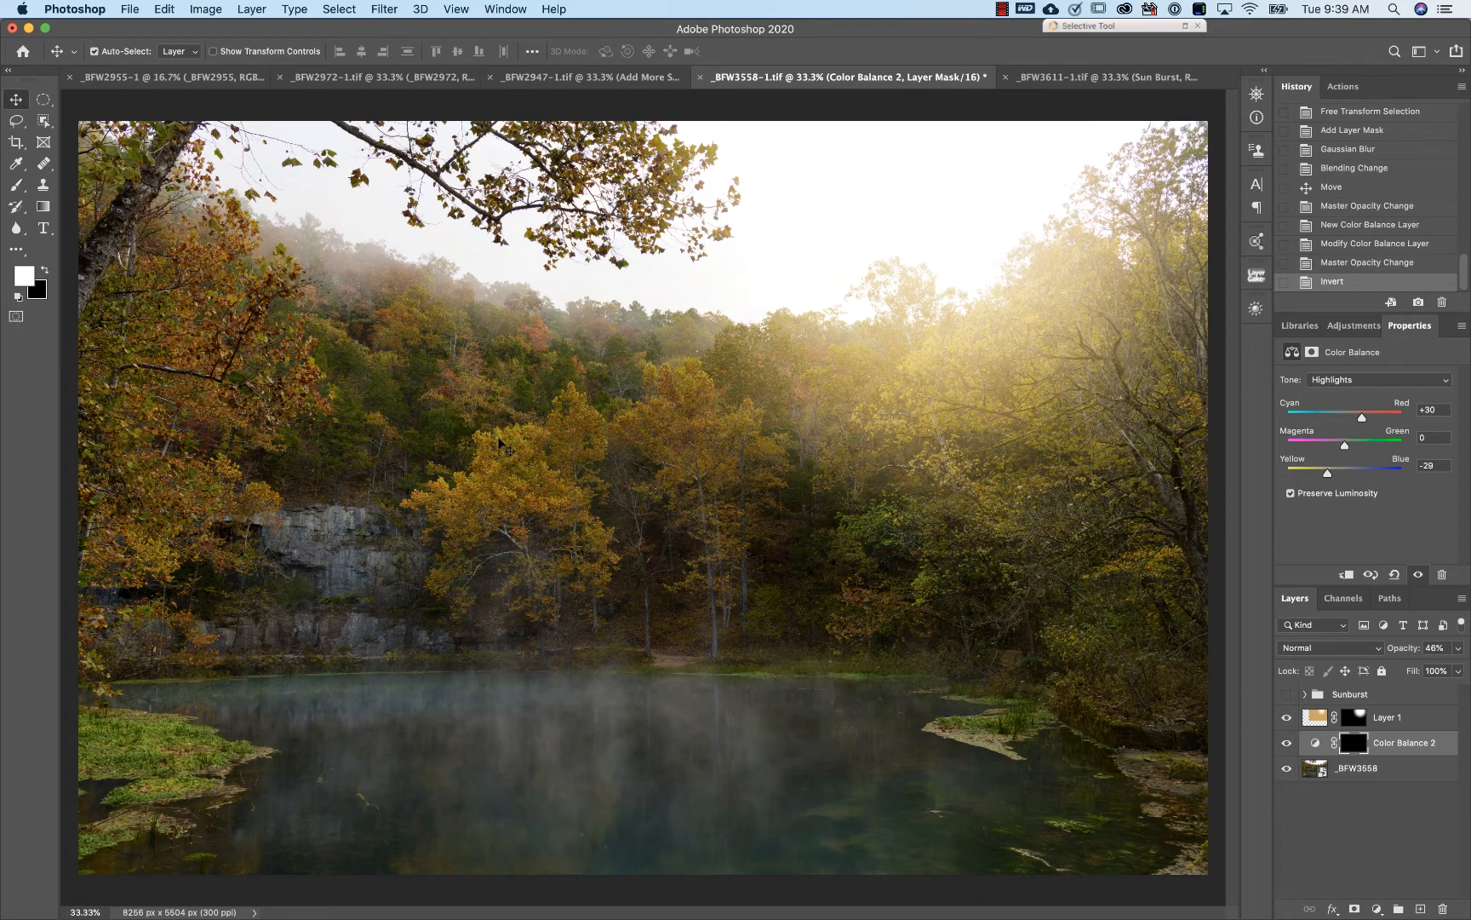
- Paint white on the Color Balance mask with a 30% opacity brush over the yellow trees in the middle and the orange foliage along the photo's left side
key(b)
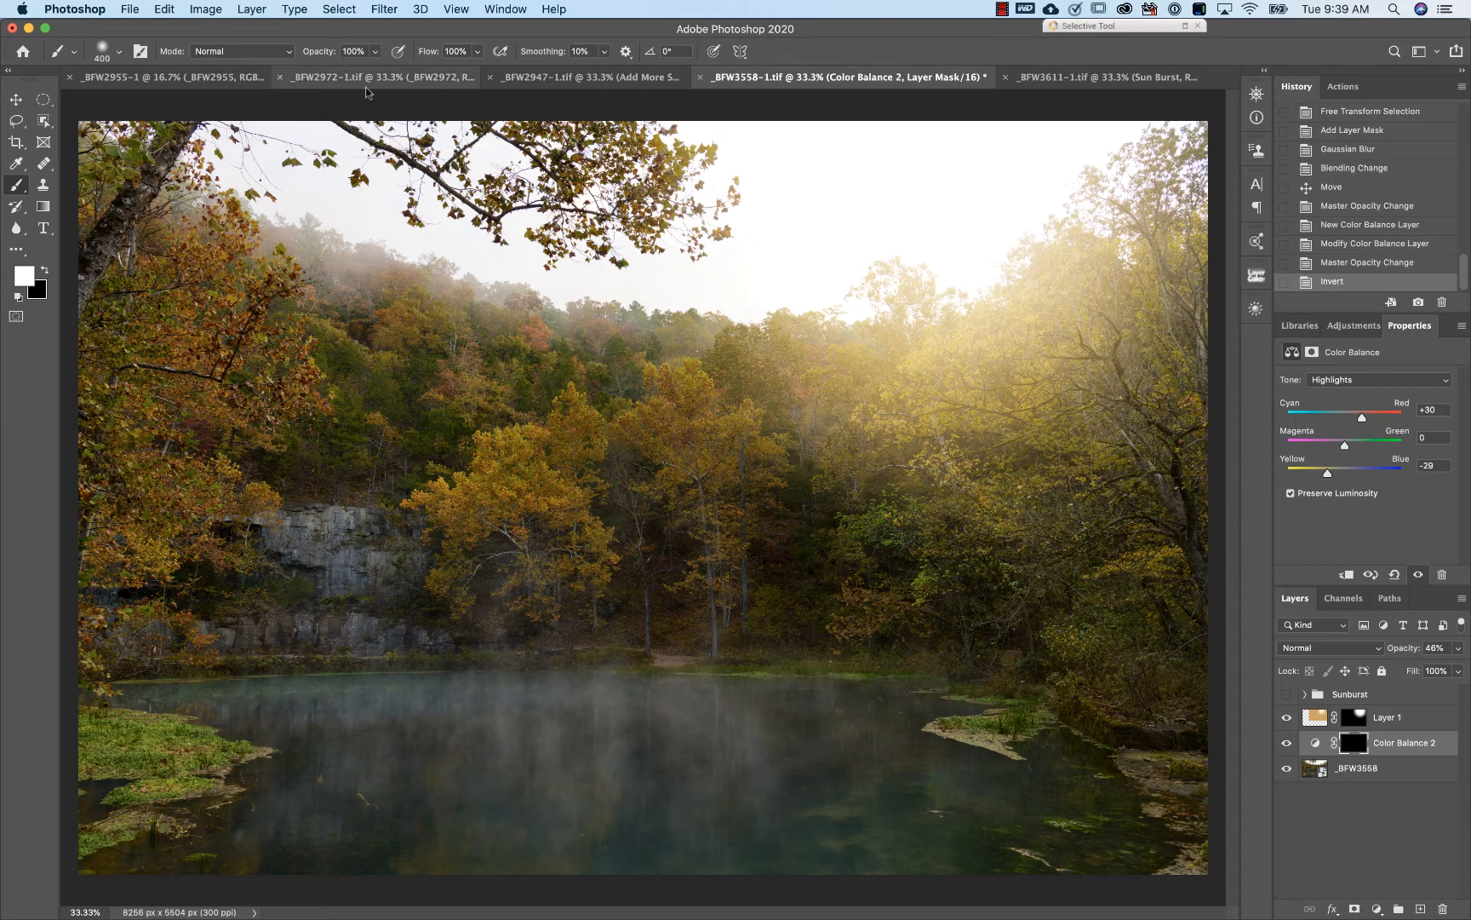
key(3)
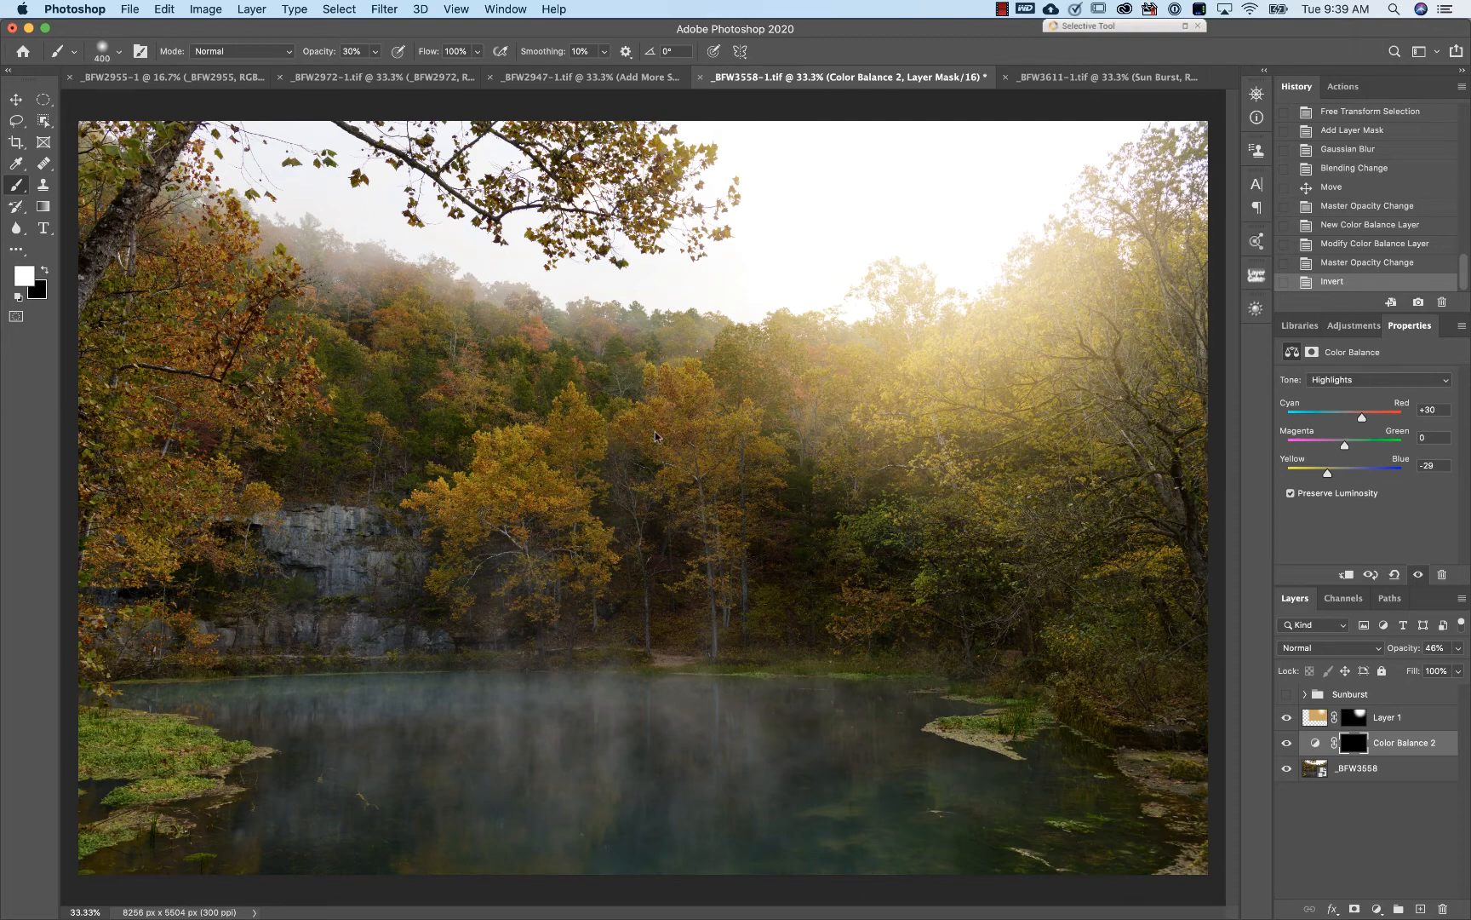
drag(668, 475, 740, 427)
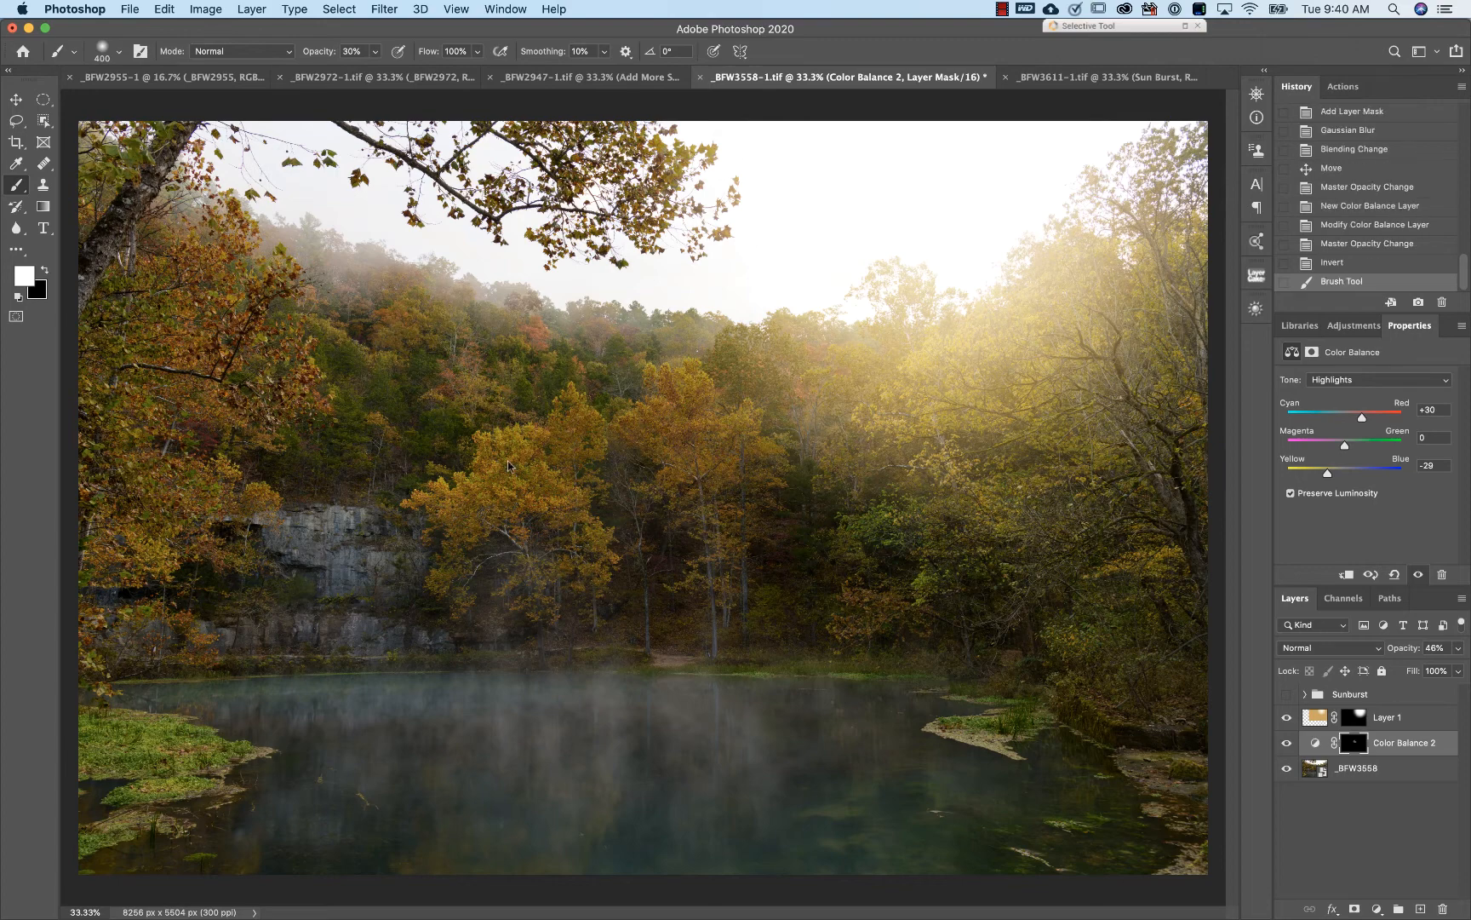
click(543, 490)
mouse_move(269, 282)
mouse_down()
mouse_move(206, 396)
mouse_move(193, 259)
mouse_move(182, 459)
mouse_up()
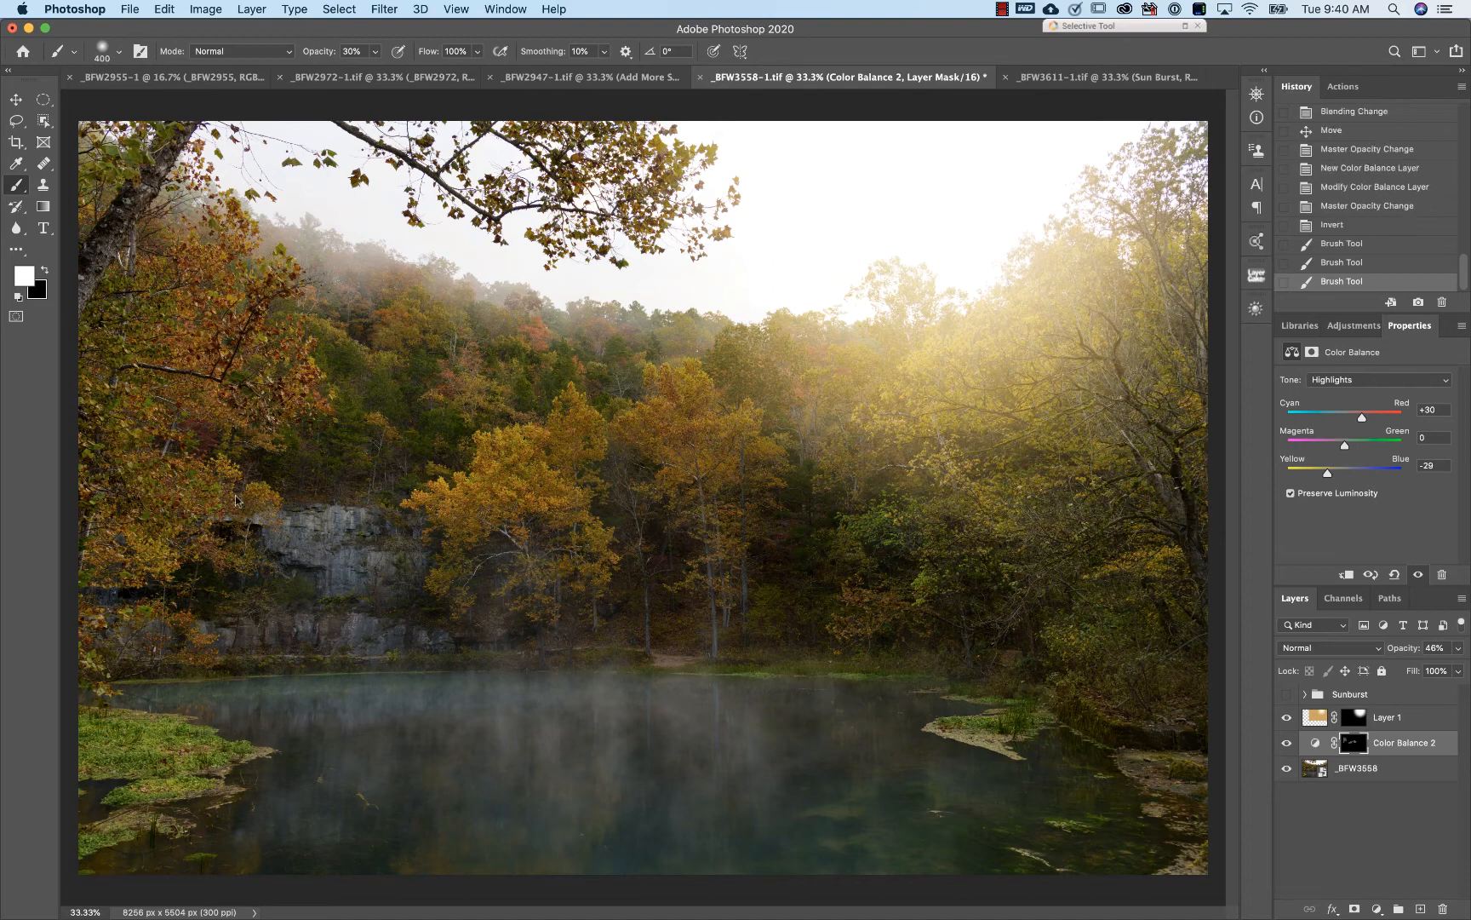
drag(141, 397, 130, 290)
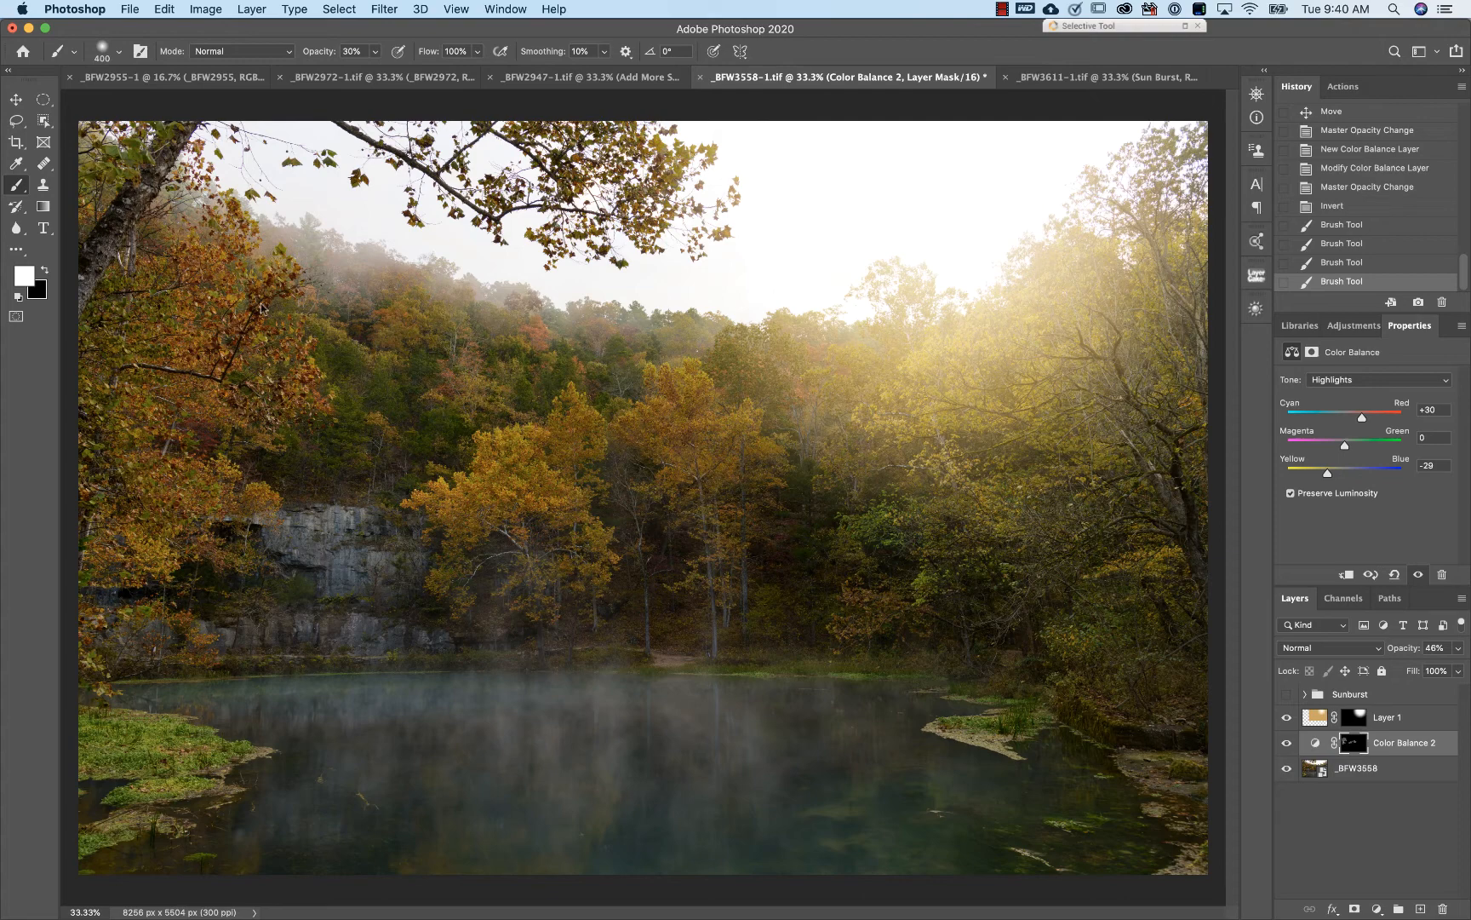
mouse_move(264, 309)
mouse_down()
mouse_move(316, 363)
mouse_move(306, 417)
mouse_up()
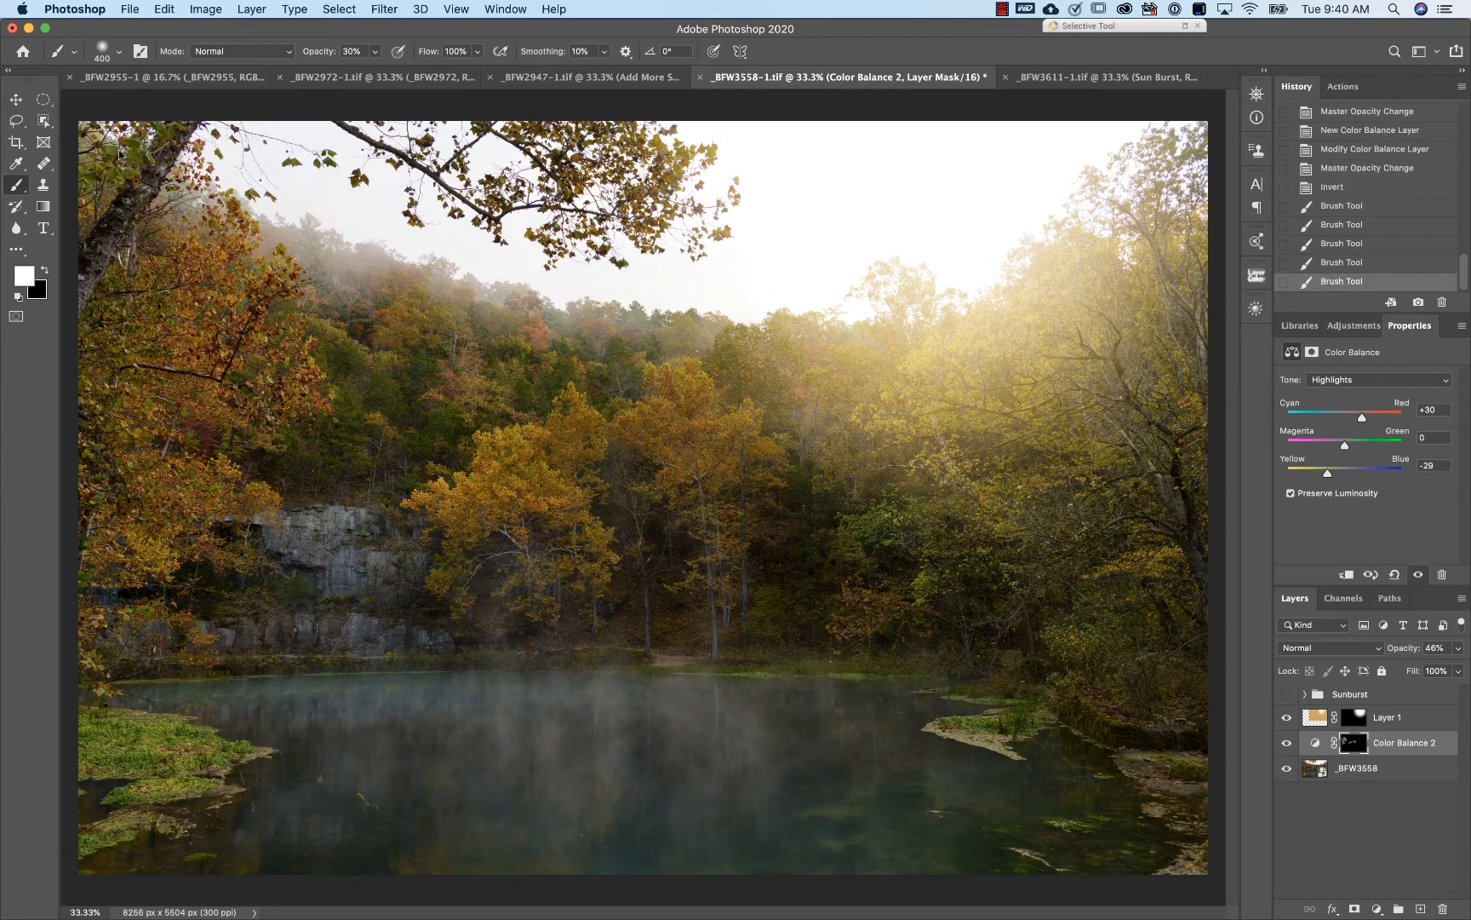
drag(109, 146, 111, 146)
drag(107, 153, 78, 234)
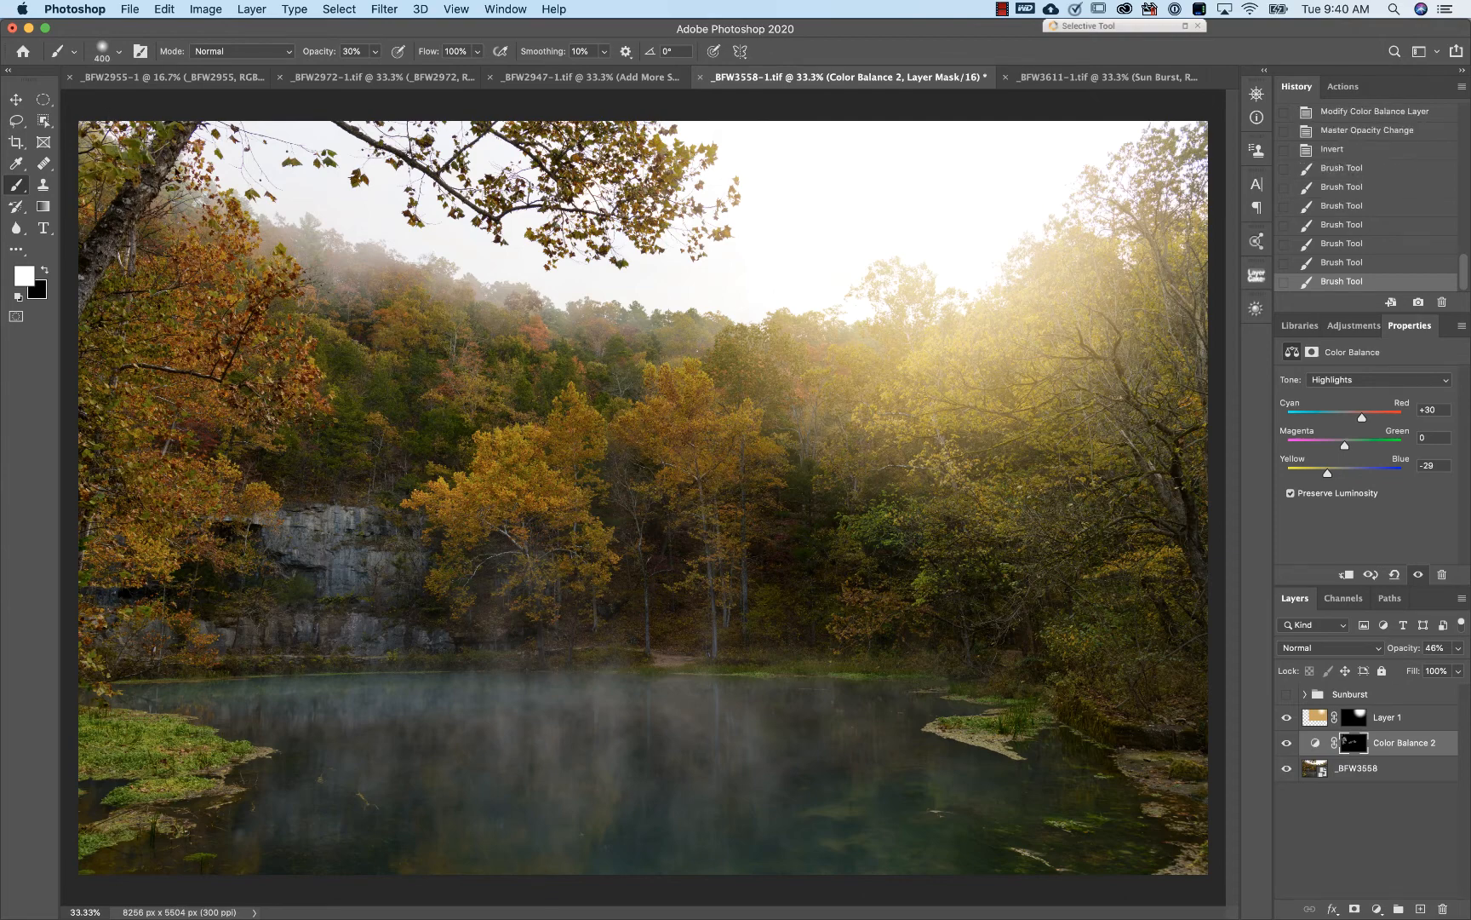
mouse_move(176, 167)
mouse_down()
mouse_move(77, 281)
mouse_move(208, 297)
mouse_up()
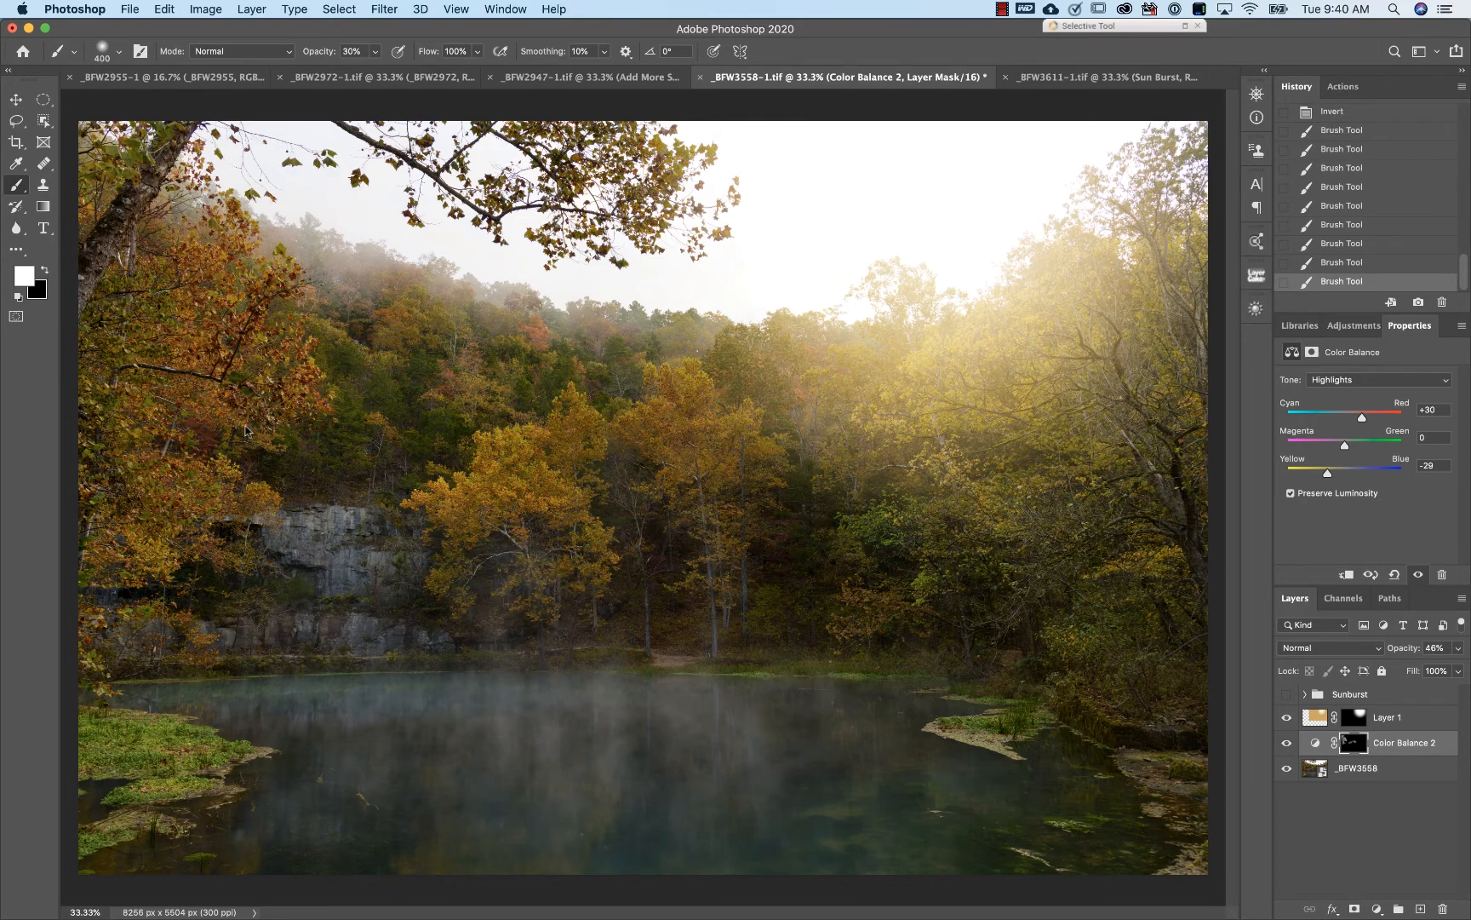
drag(245, 431, 135, 405)
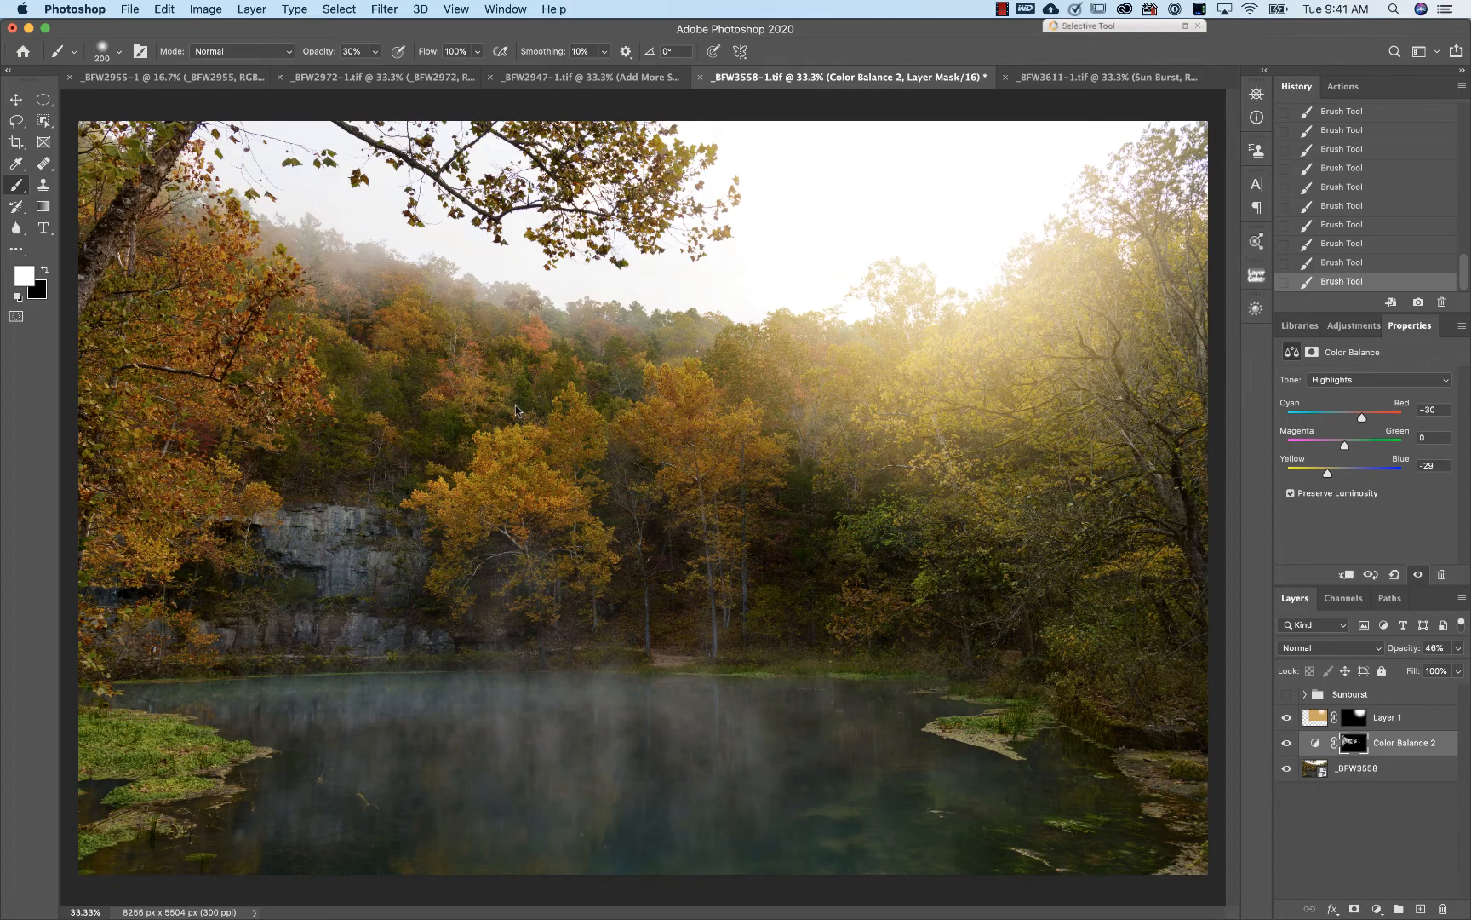
- Toggle the Color Balance 2 layer's visibility off and on to compare the photo with and without the warming
click(1287, 744)
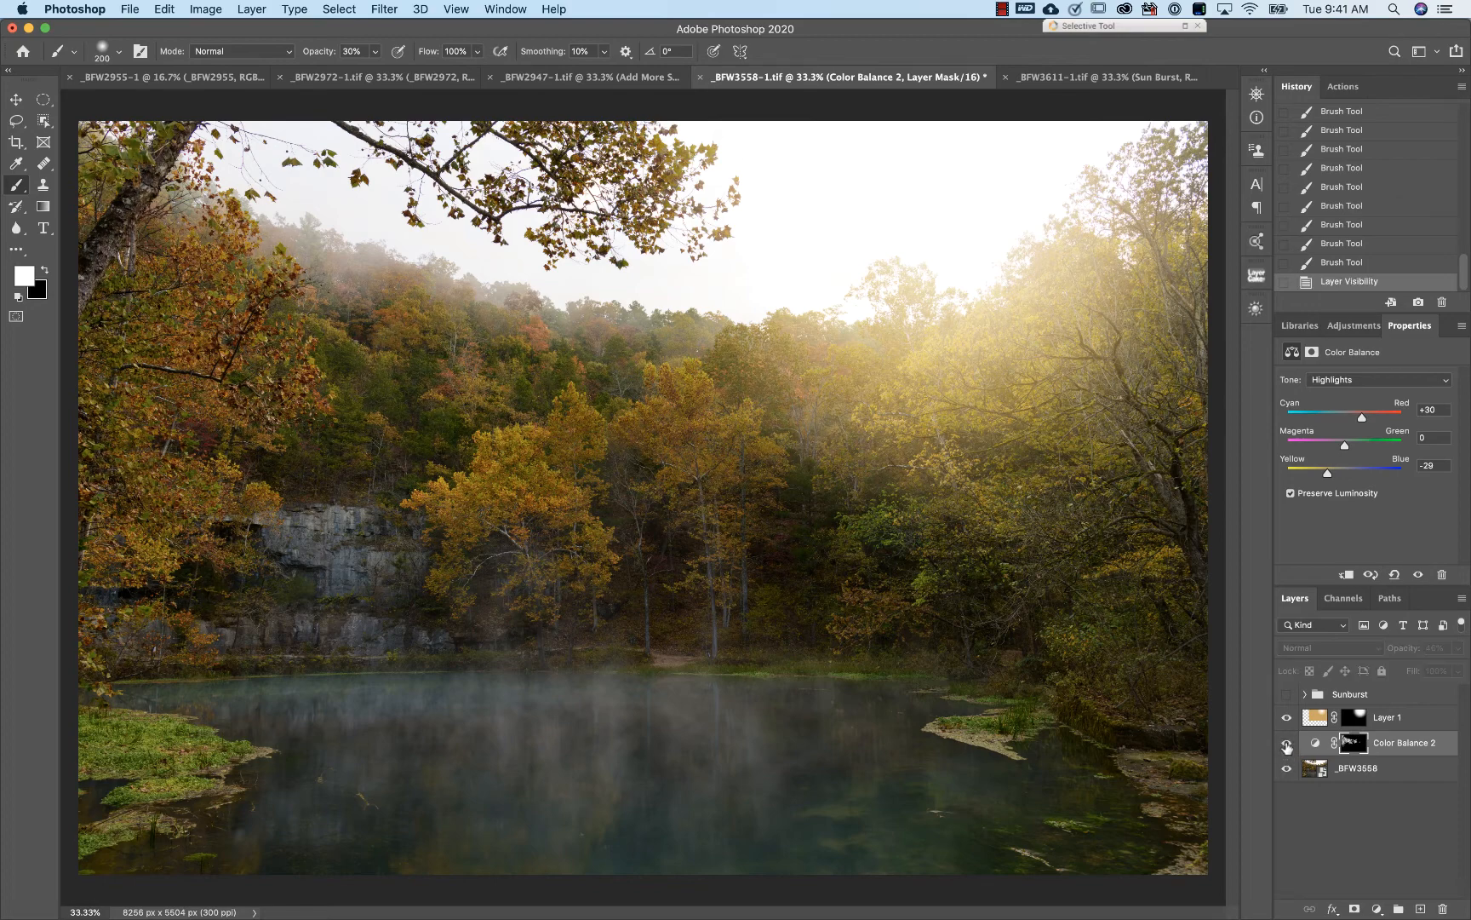
click(1286, 743)
click(1286, 743)
click(1286, 744)
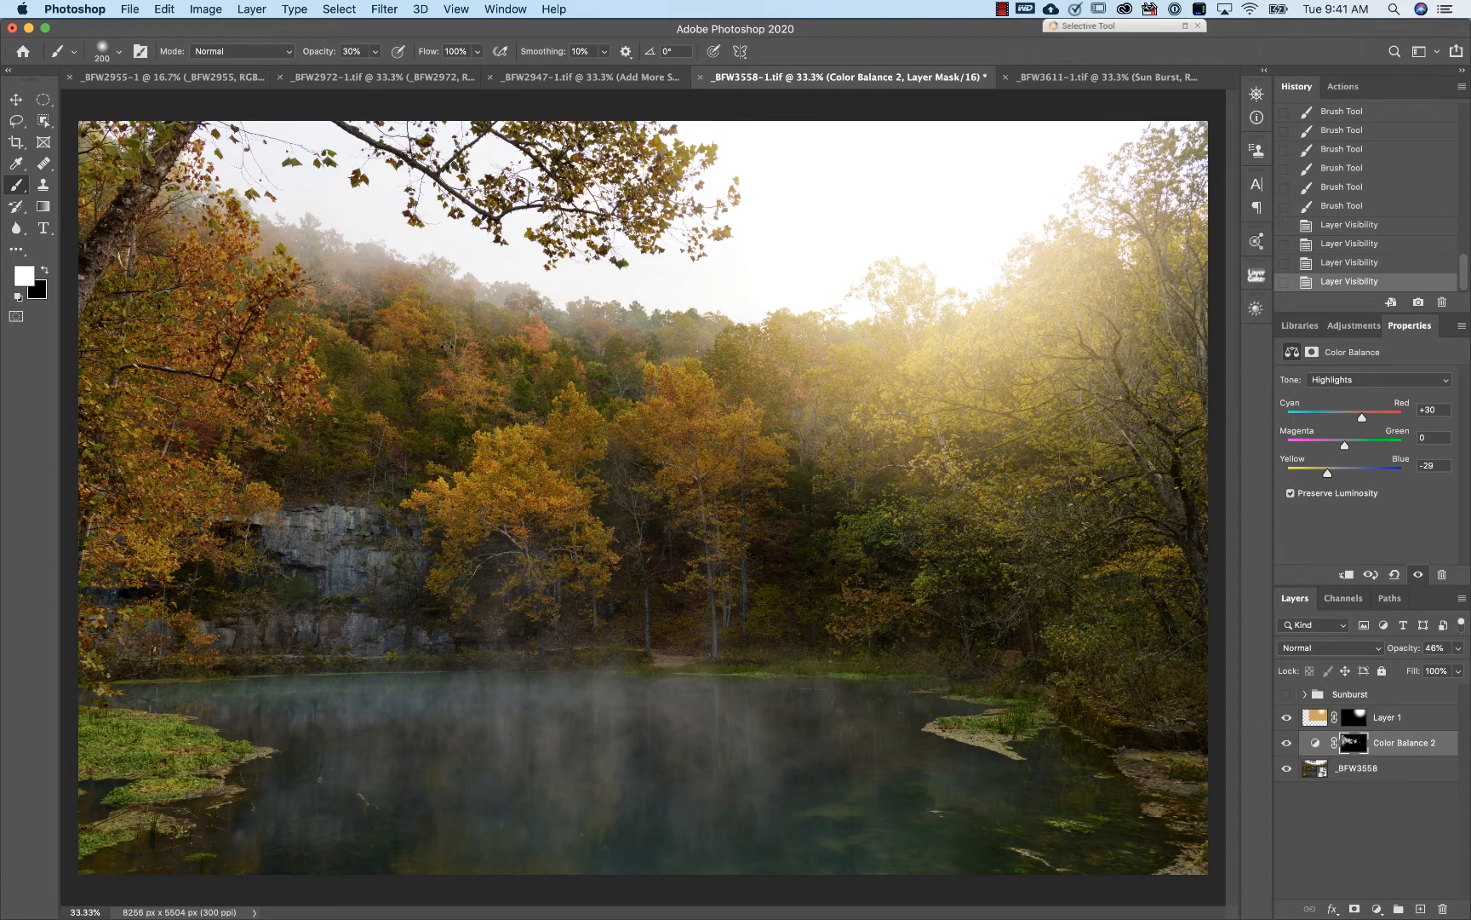
- Brush more white at 30% opacity and size 200 into the Color Balance mask over the hillside trees between the left foliage and the yellow tree
drag(400, 317, 467, 396)
click(331, 396)
click(354, 407)
click(378, 418)
click(409, 467)
click(267, 443)
click(363, 458)
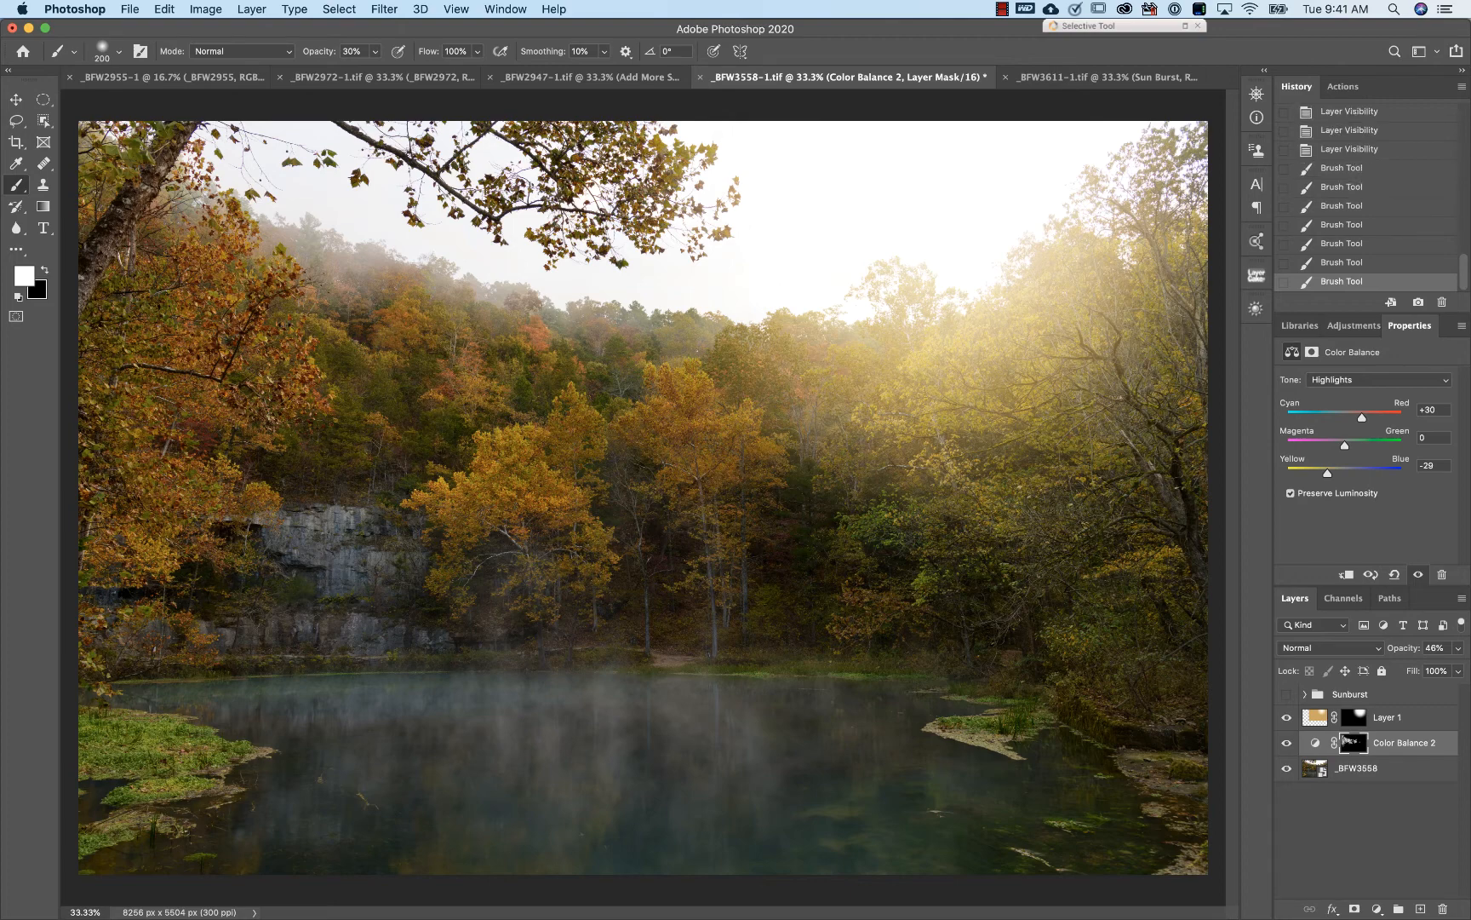
click(297, 311)
click(363, 388)
click(237, 269)
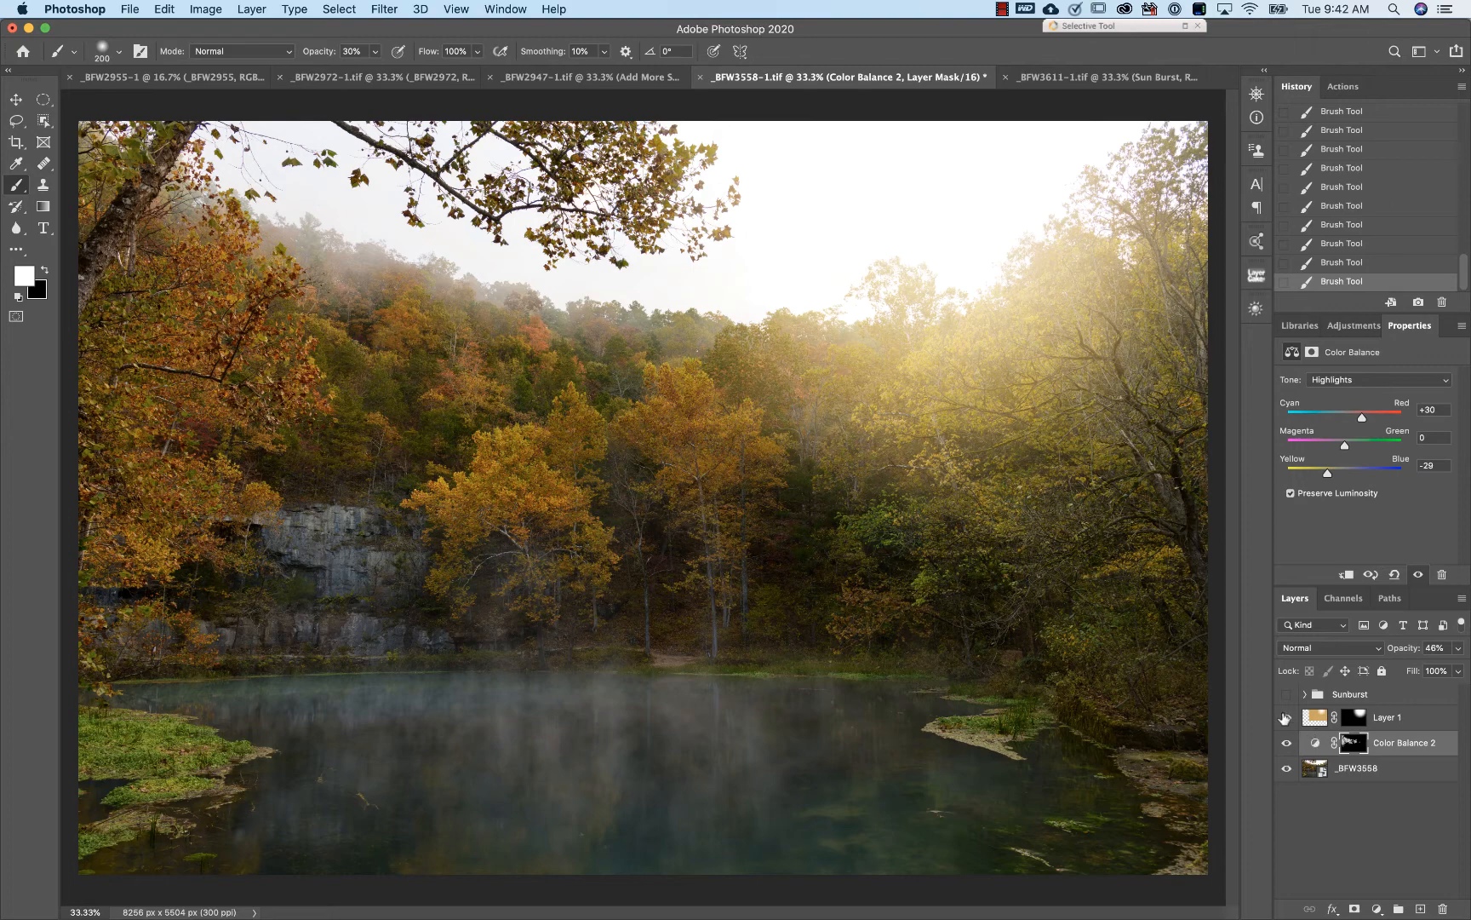
- Compare the original photo and the finished Sunburst group with the new edit, and restore the visibility of Layer 1 and Color Balance 2
drag(1286, 721, 1285, 769)
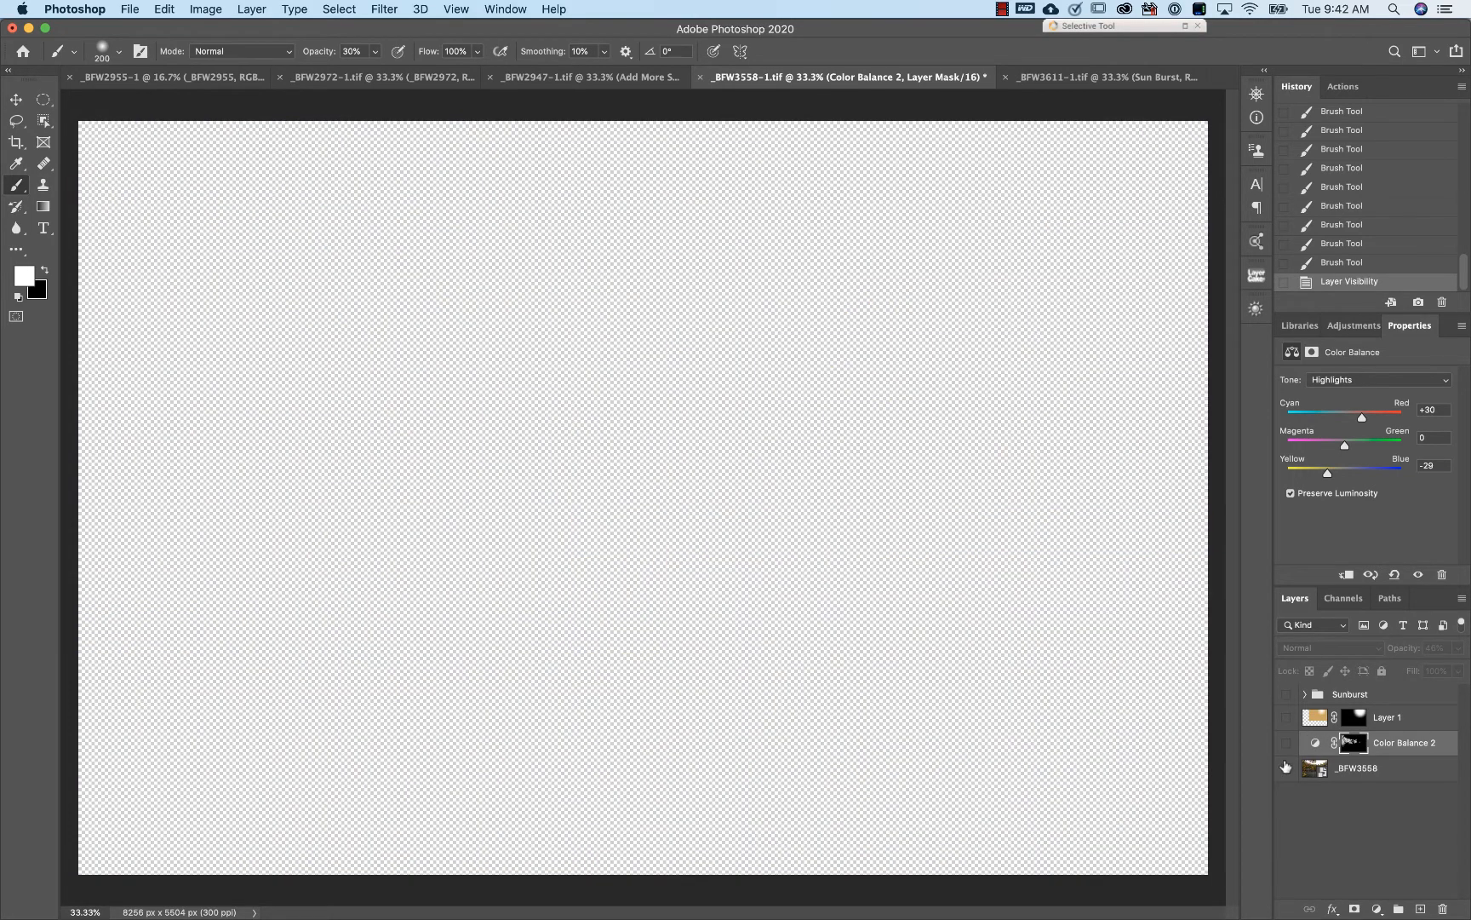
click(1285, 767)
click(1286, 695)
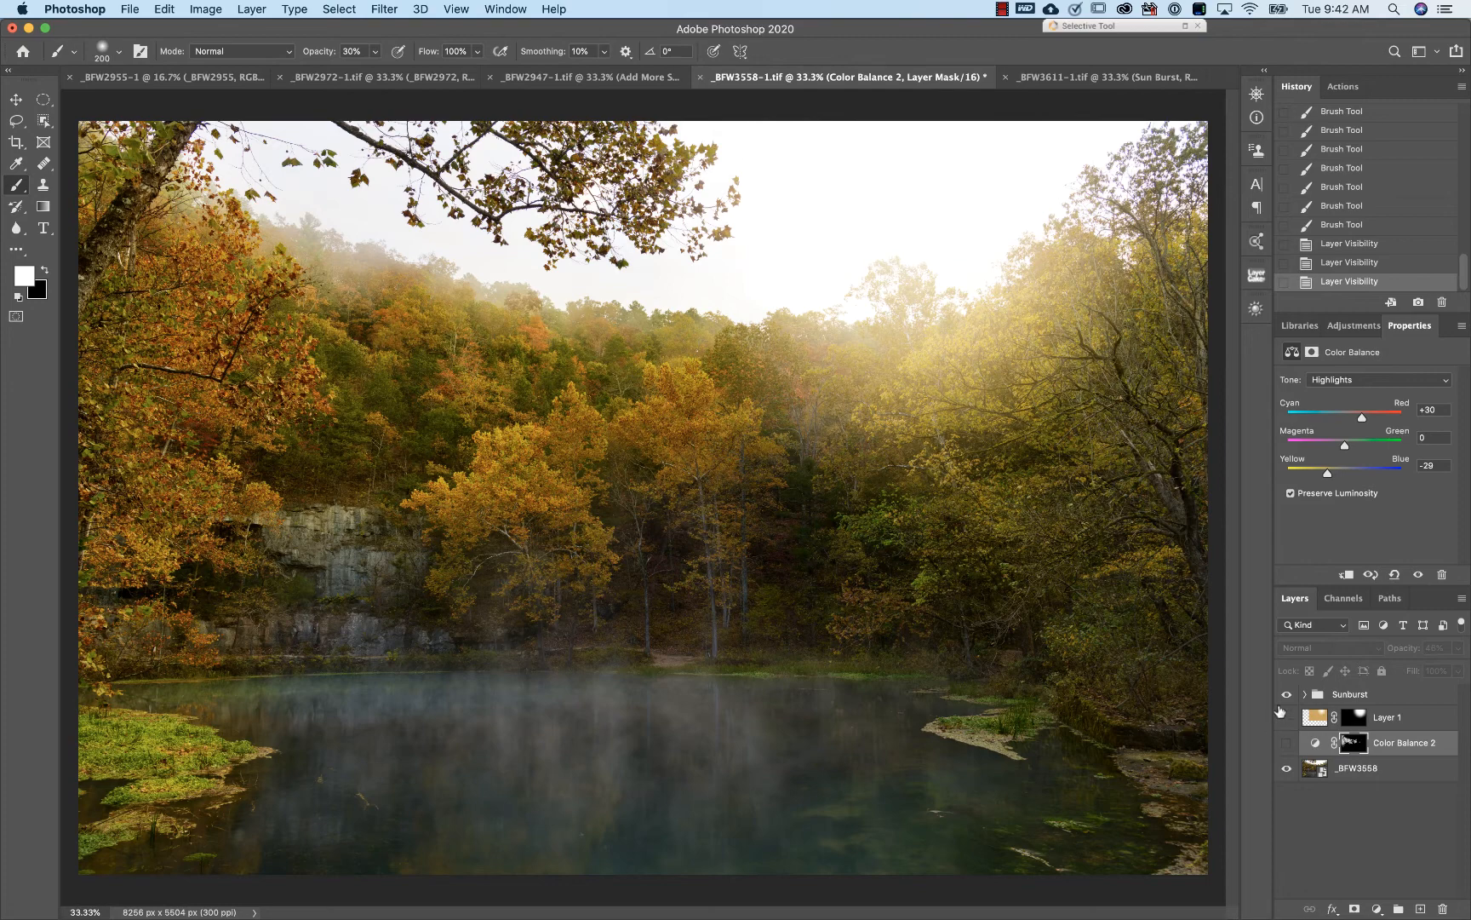
drag(1286, 717, 1285, 746)
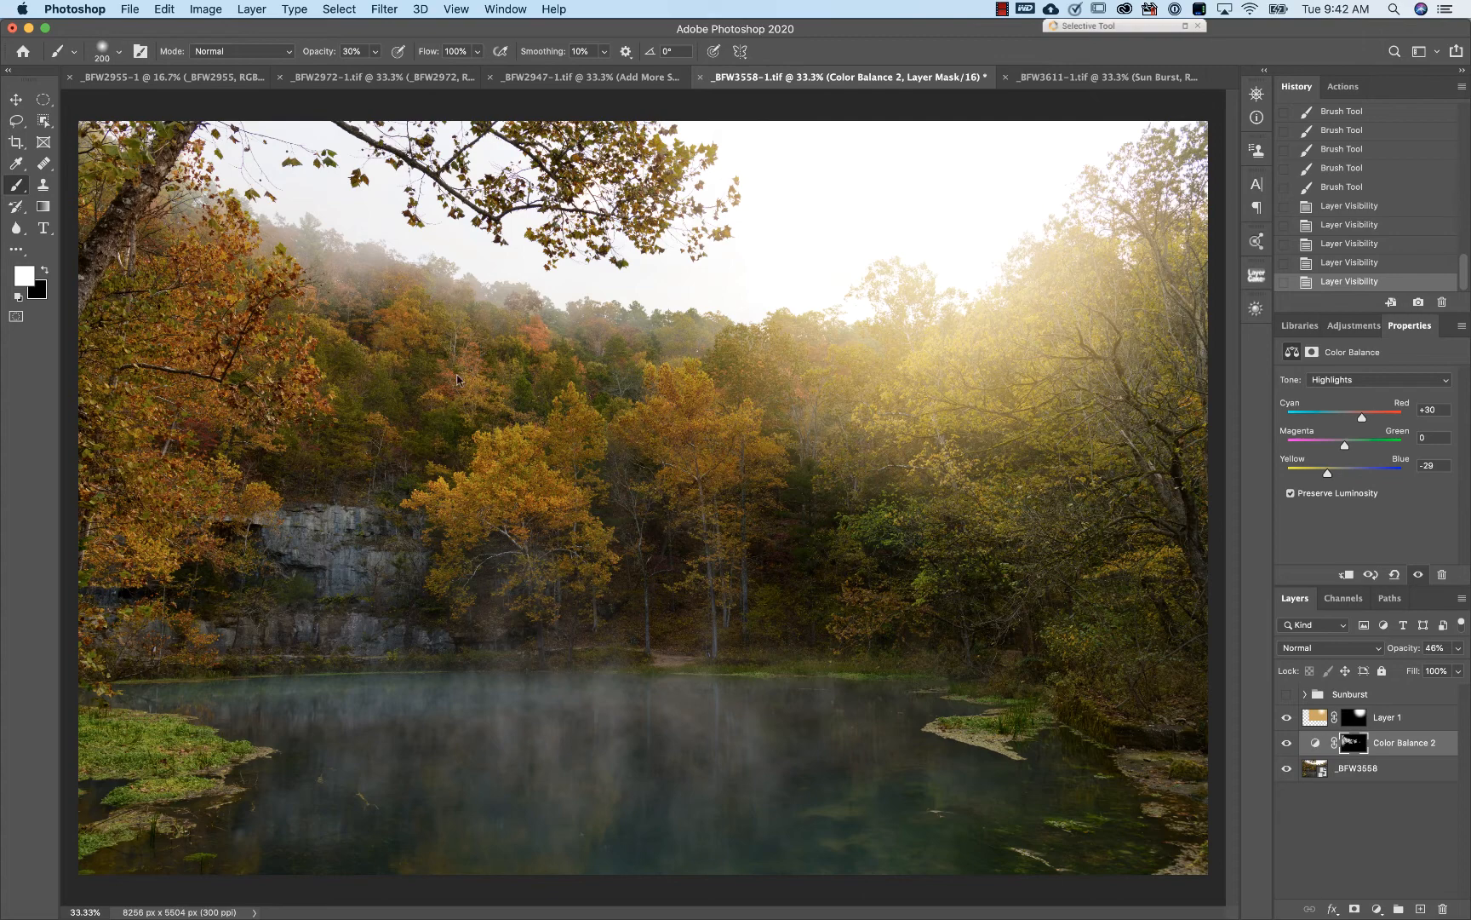
- Dab further white strokes on the Color Balance mask over the orange hillside trees above the yellow tree, and check the layer's effect by toggling its visibility
click(486, 383)
click(483, 351)
click(458, 407)
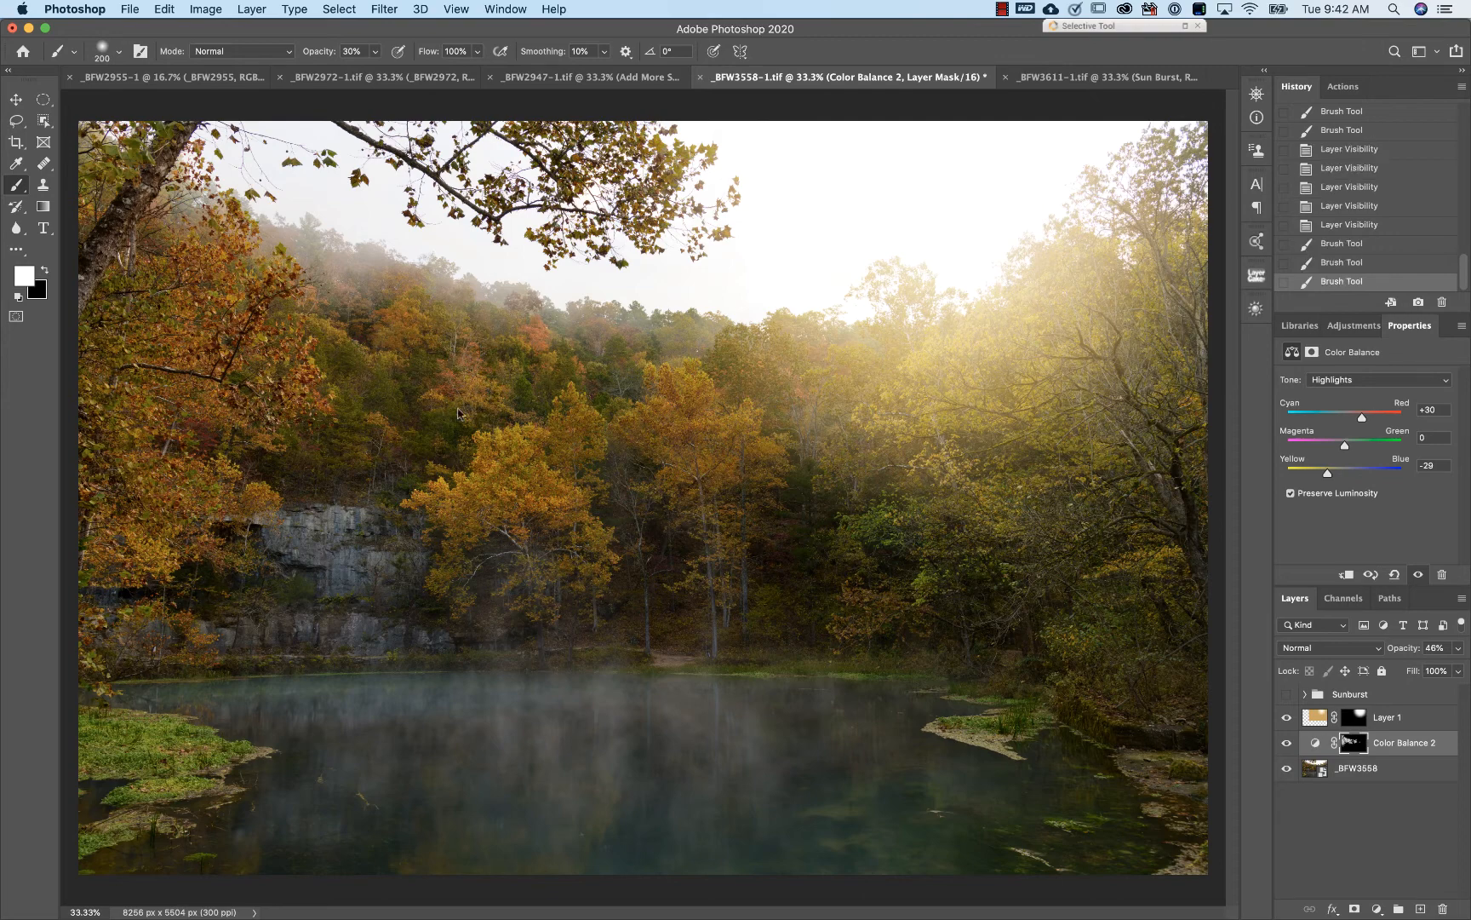
click(447, 388)
click(437, 370)
click(414, 316)
click(405, 308)
click(377, 358)
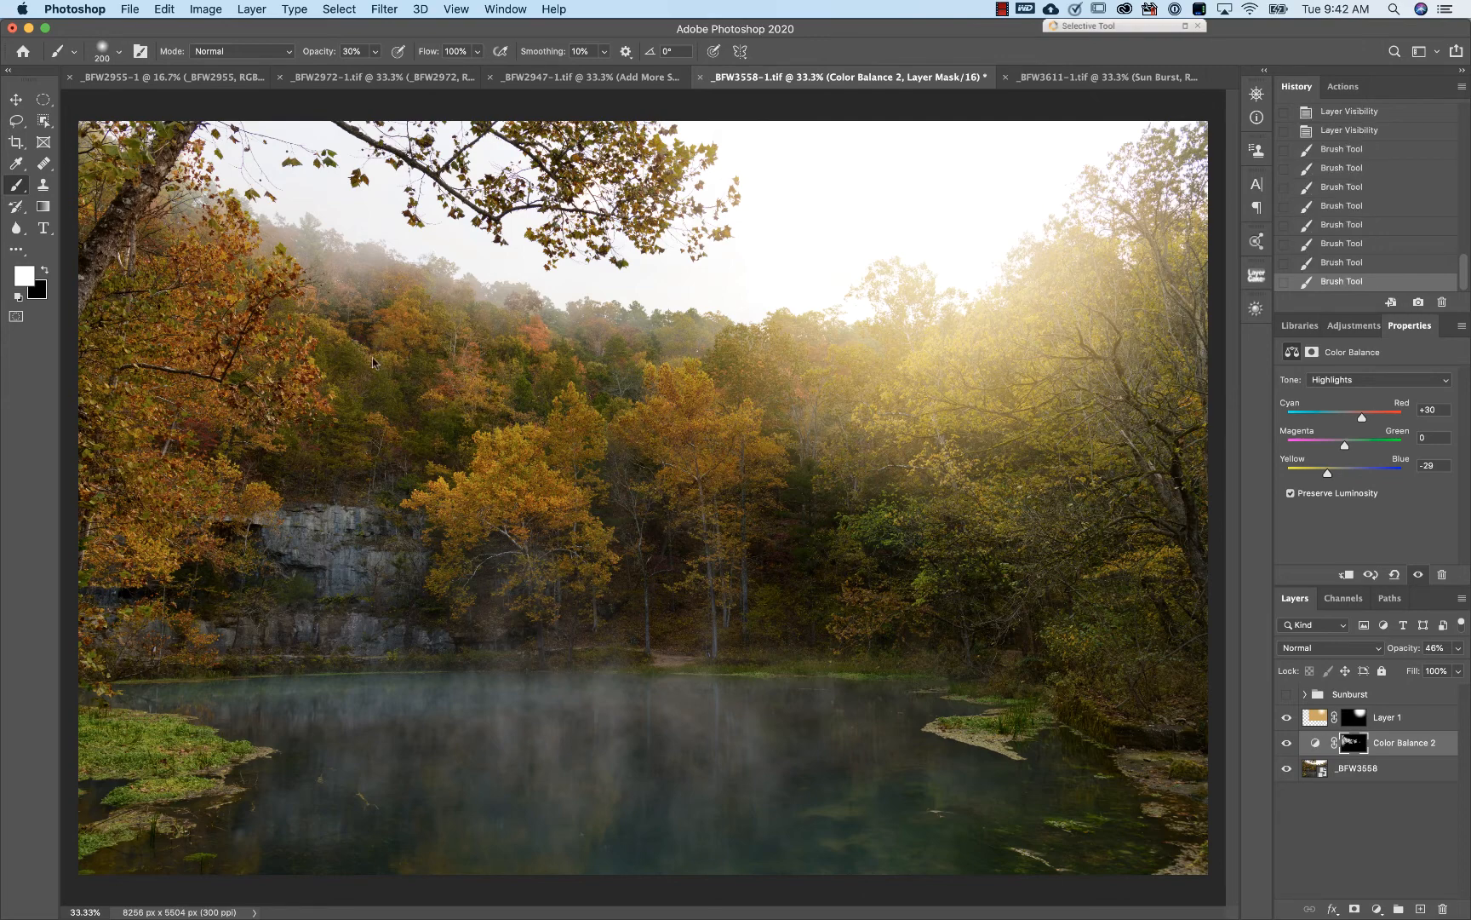
click(324, 332)
click(365, 368)
click(1286, 743)
click(1286, 743)
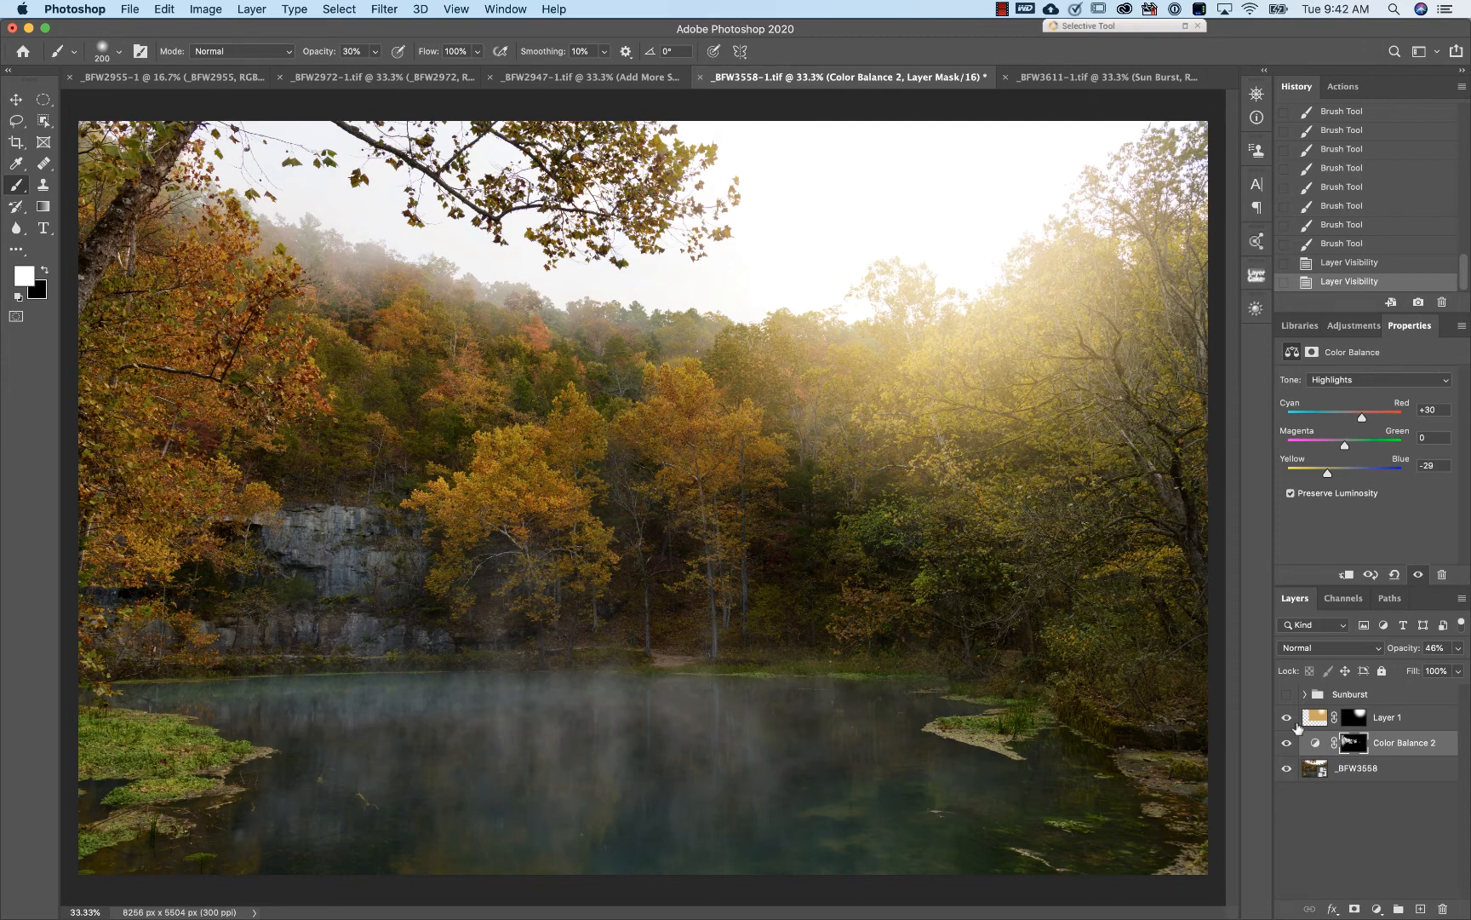
- Compare the photo with and without Layer 1 and Color Balance 2 by hiding and restoring both layers
drag(1286, 717, 1285, 745)
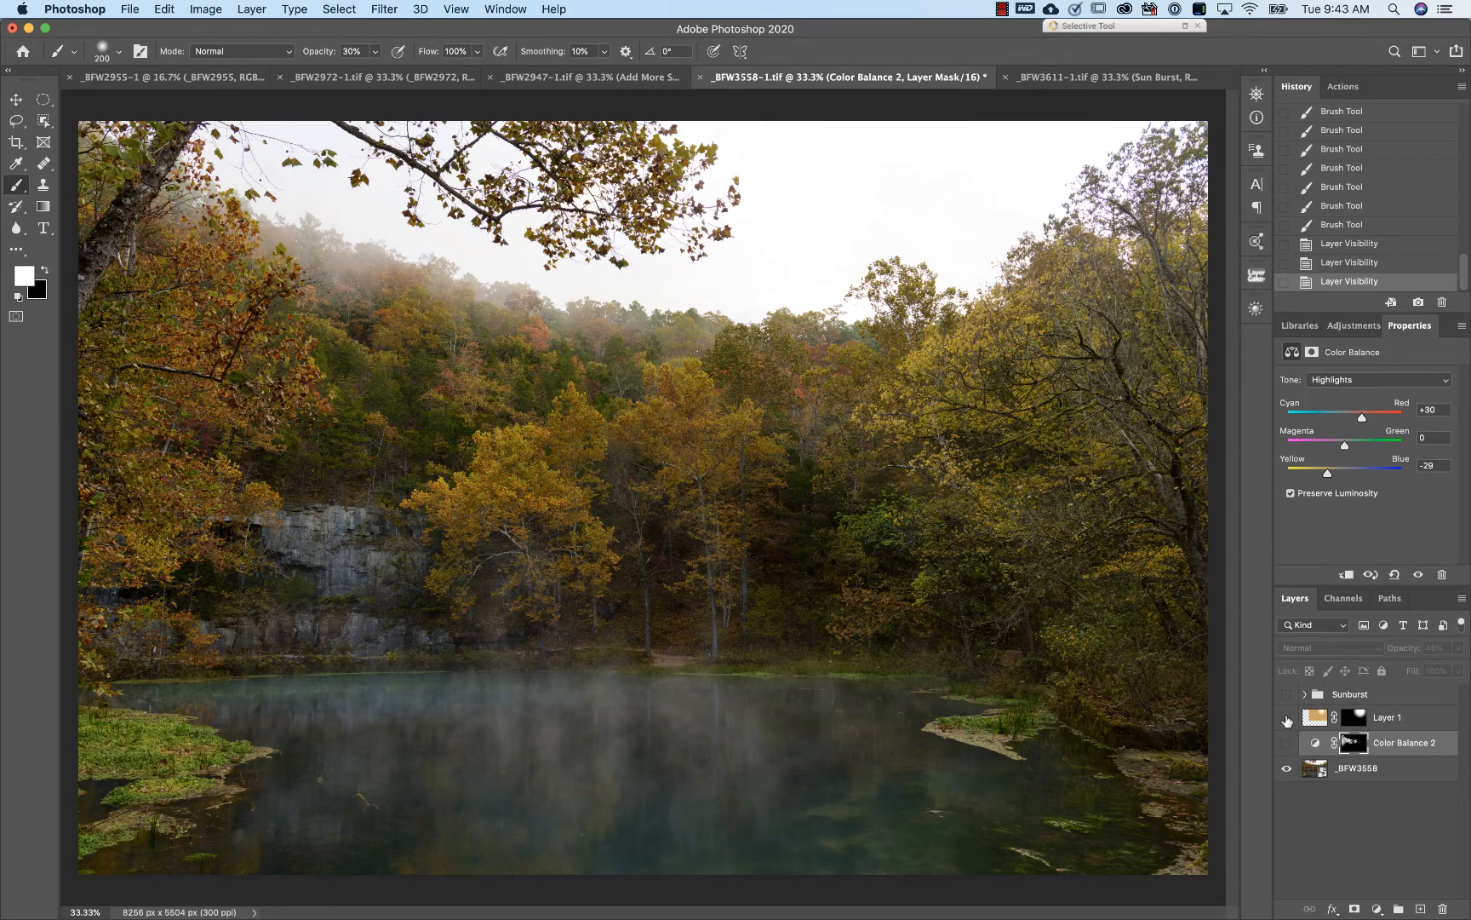
drag(1287, 717, 1286, 742)
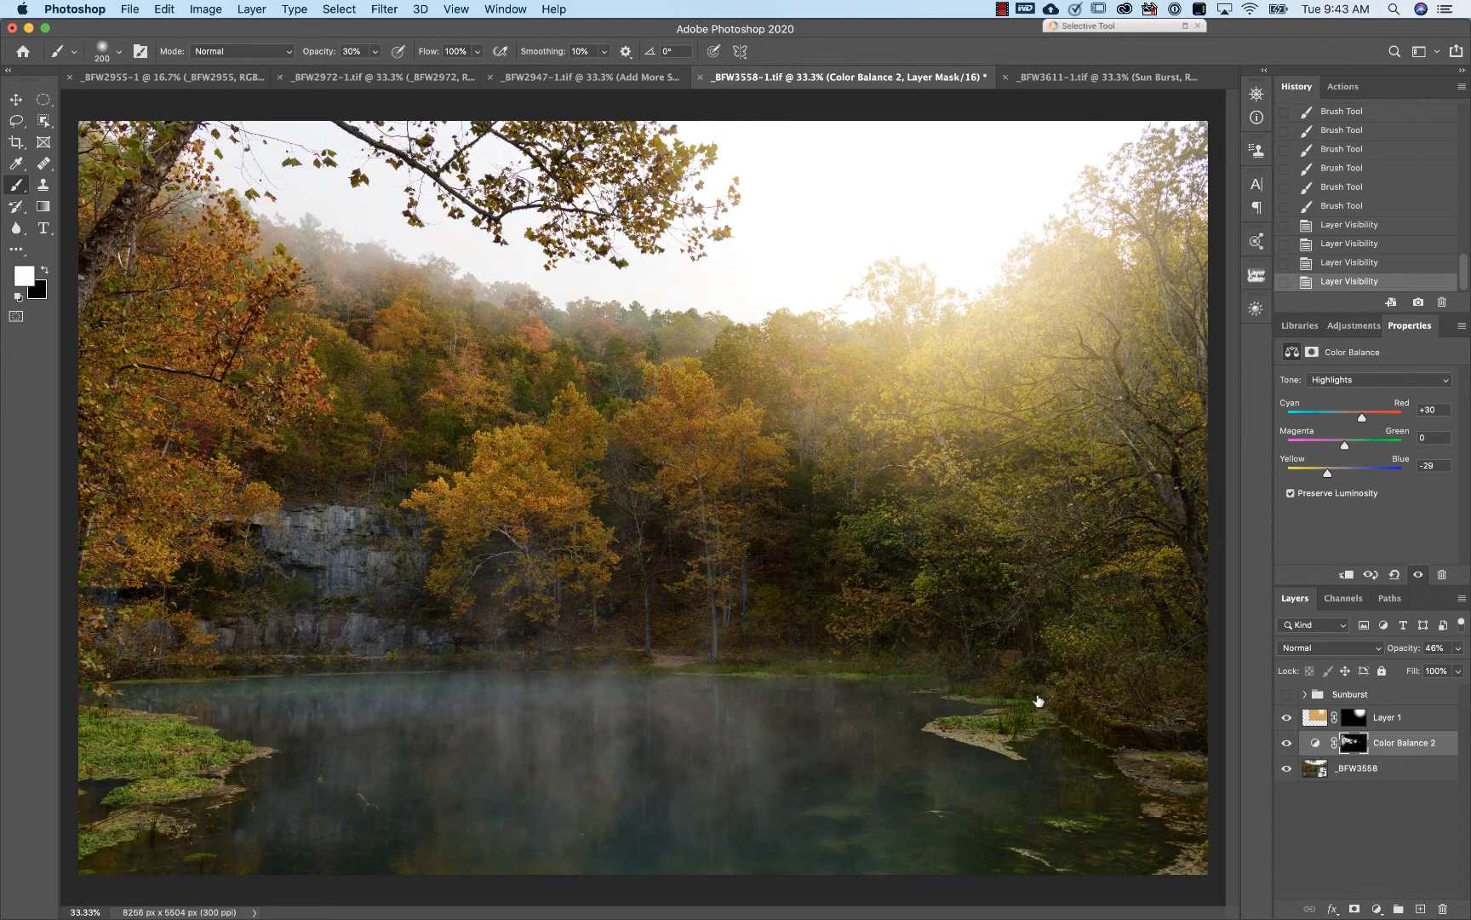
- Switch to the _BFW3611-1.tif photo and preview its finished Sun Burst group, leaving the group hidden
click(1076, 81)
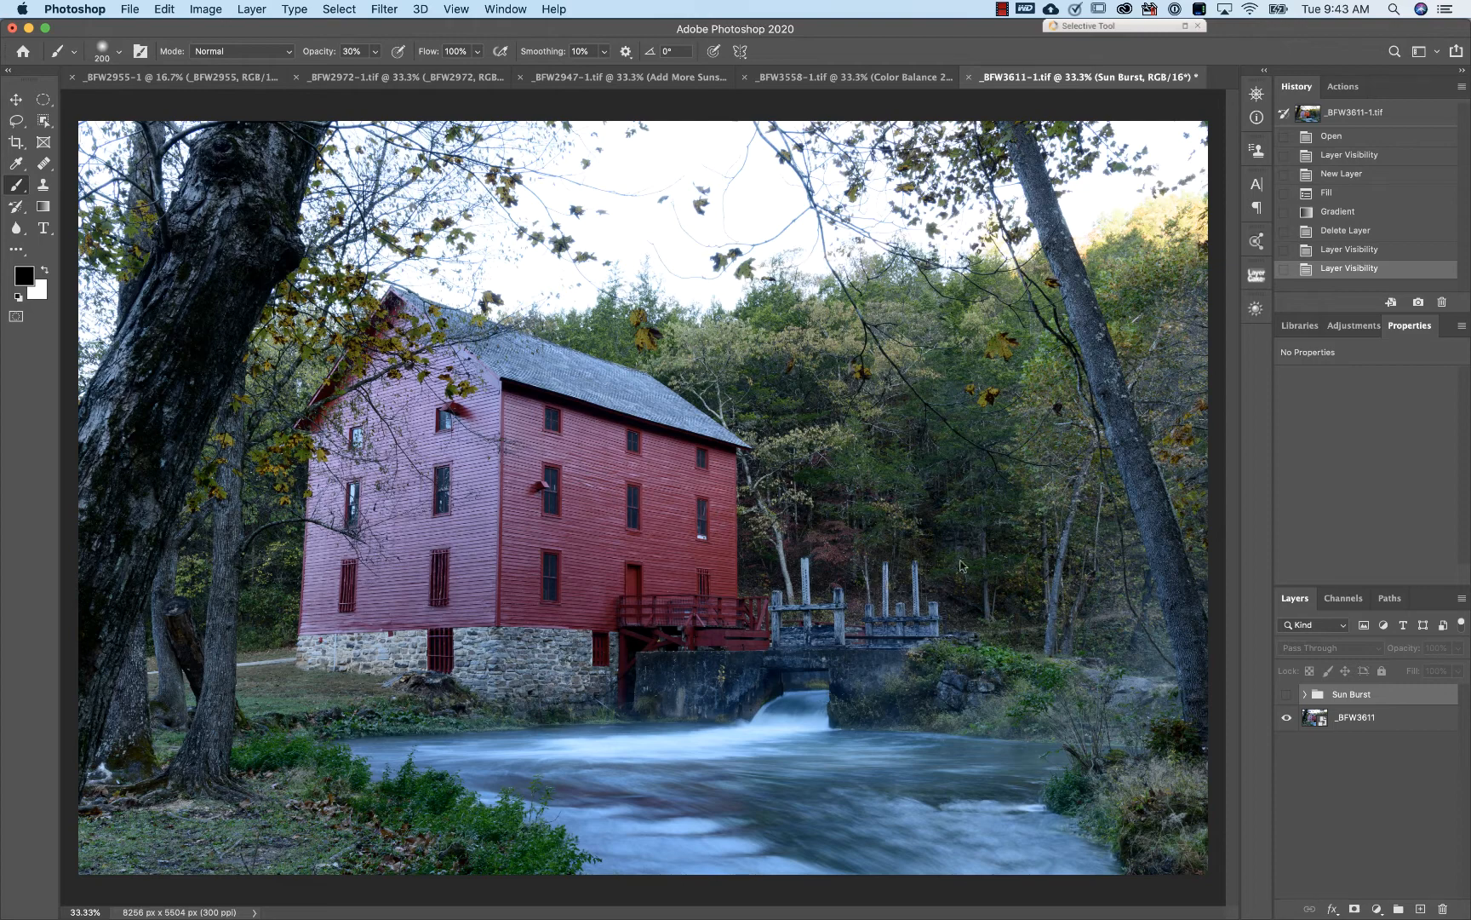
click(1047, 549)
click(845, 316)
click(1286, 695)
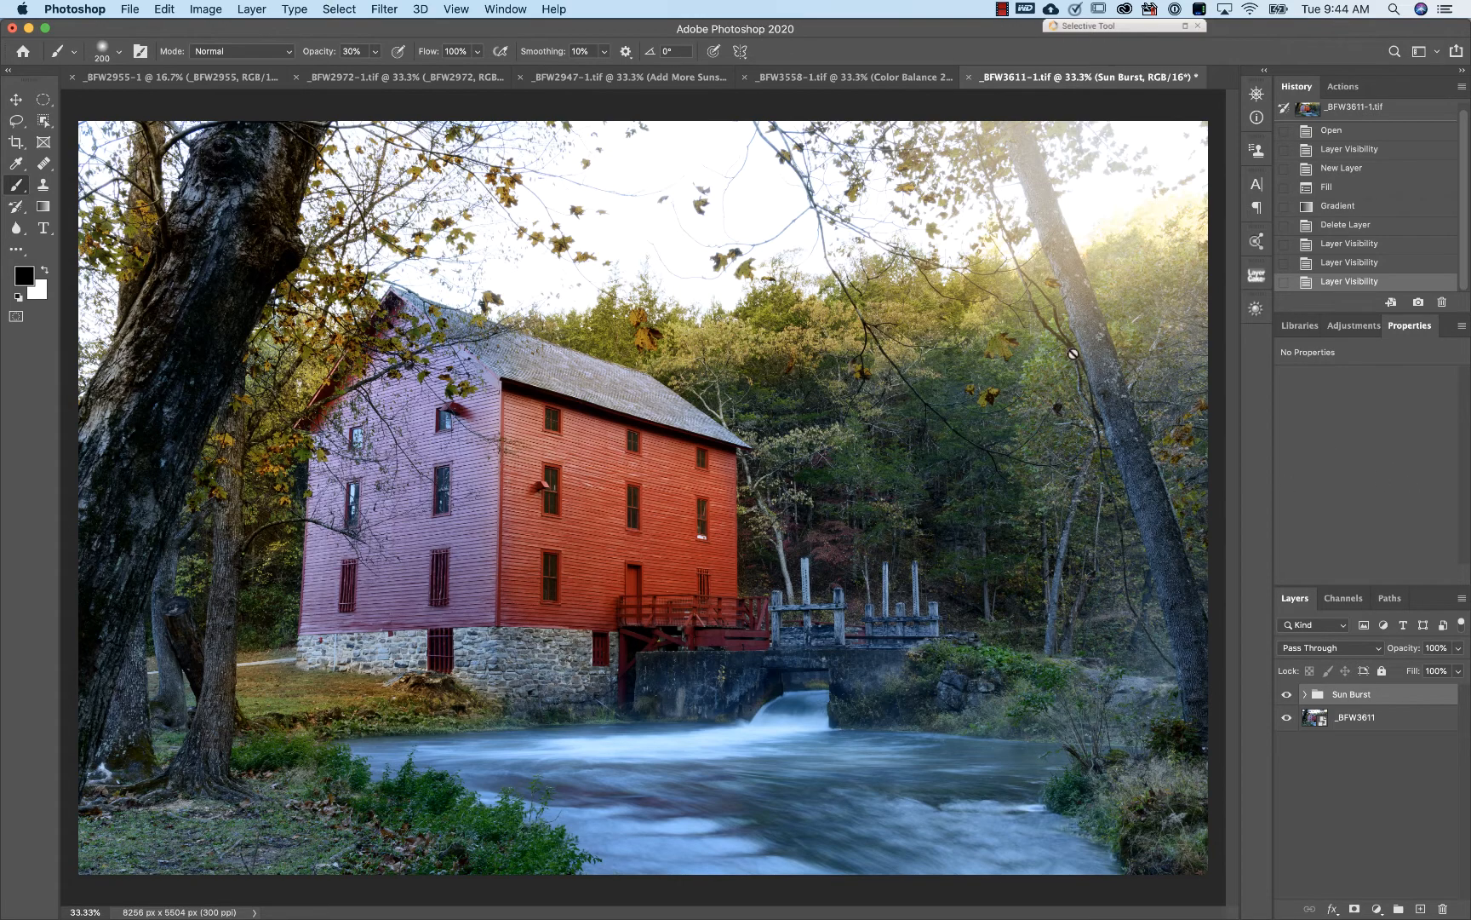
click(1286, 695)
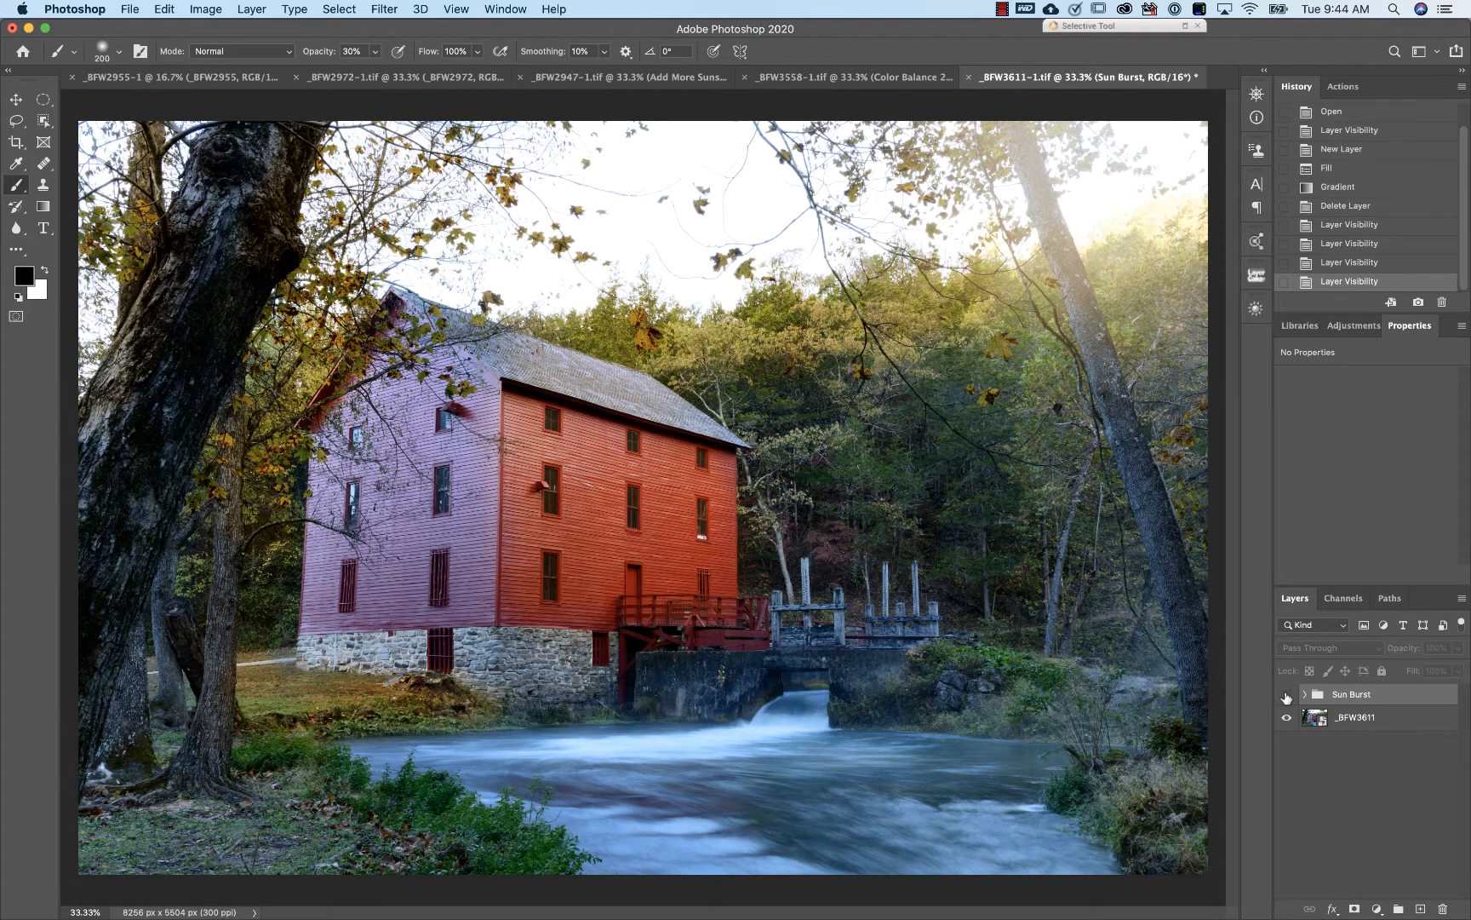
- Add a new blank layer above _BFW3611 and load the Sunbust white-to-gold preset for the Gradient tool
click(1408, 722)
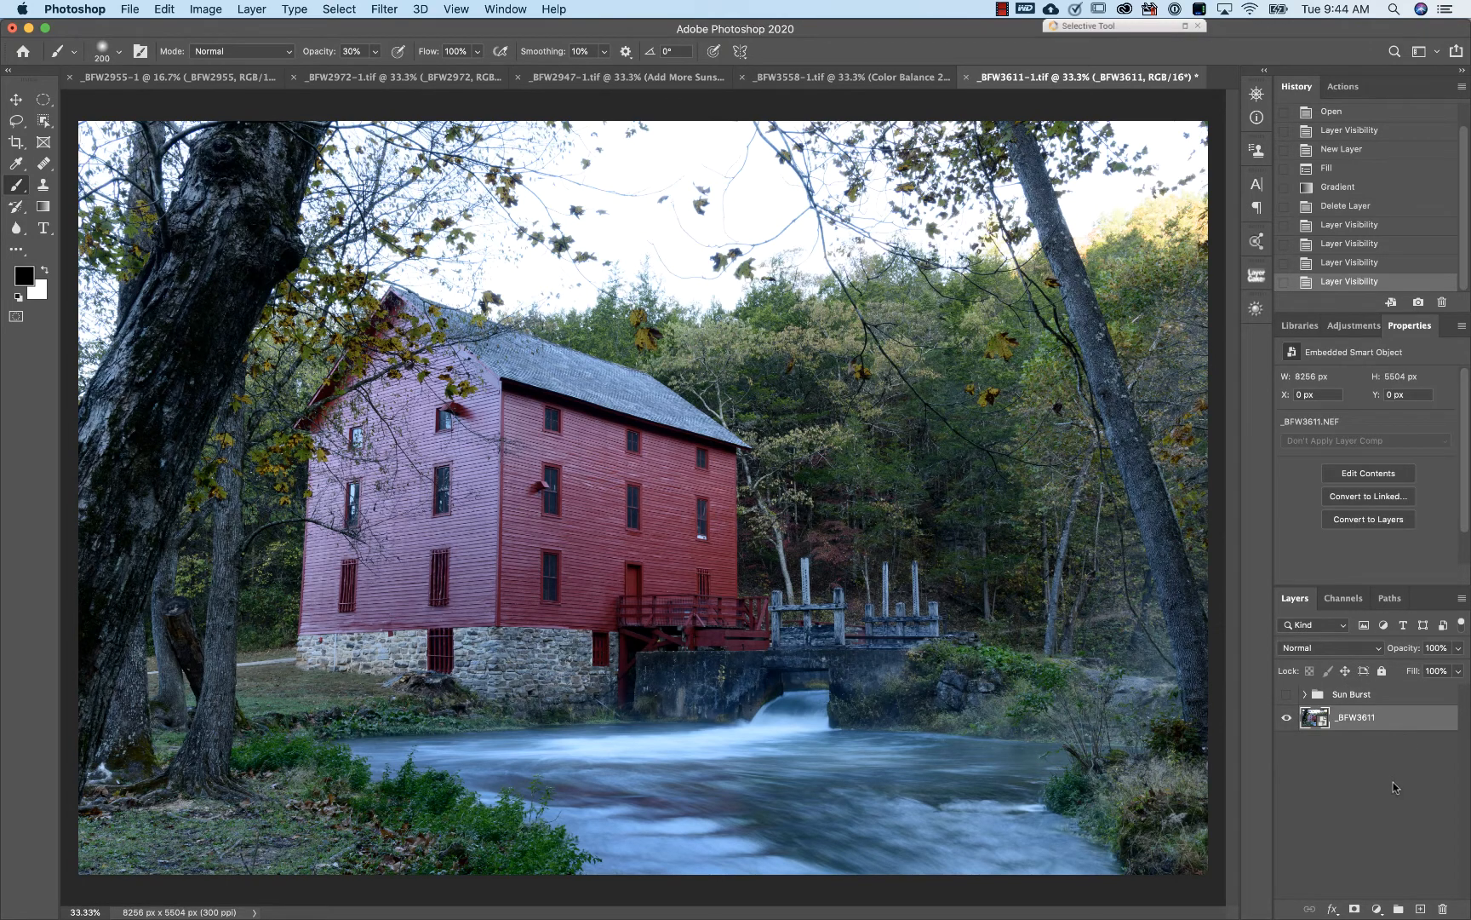
click(1421, 909)
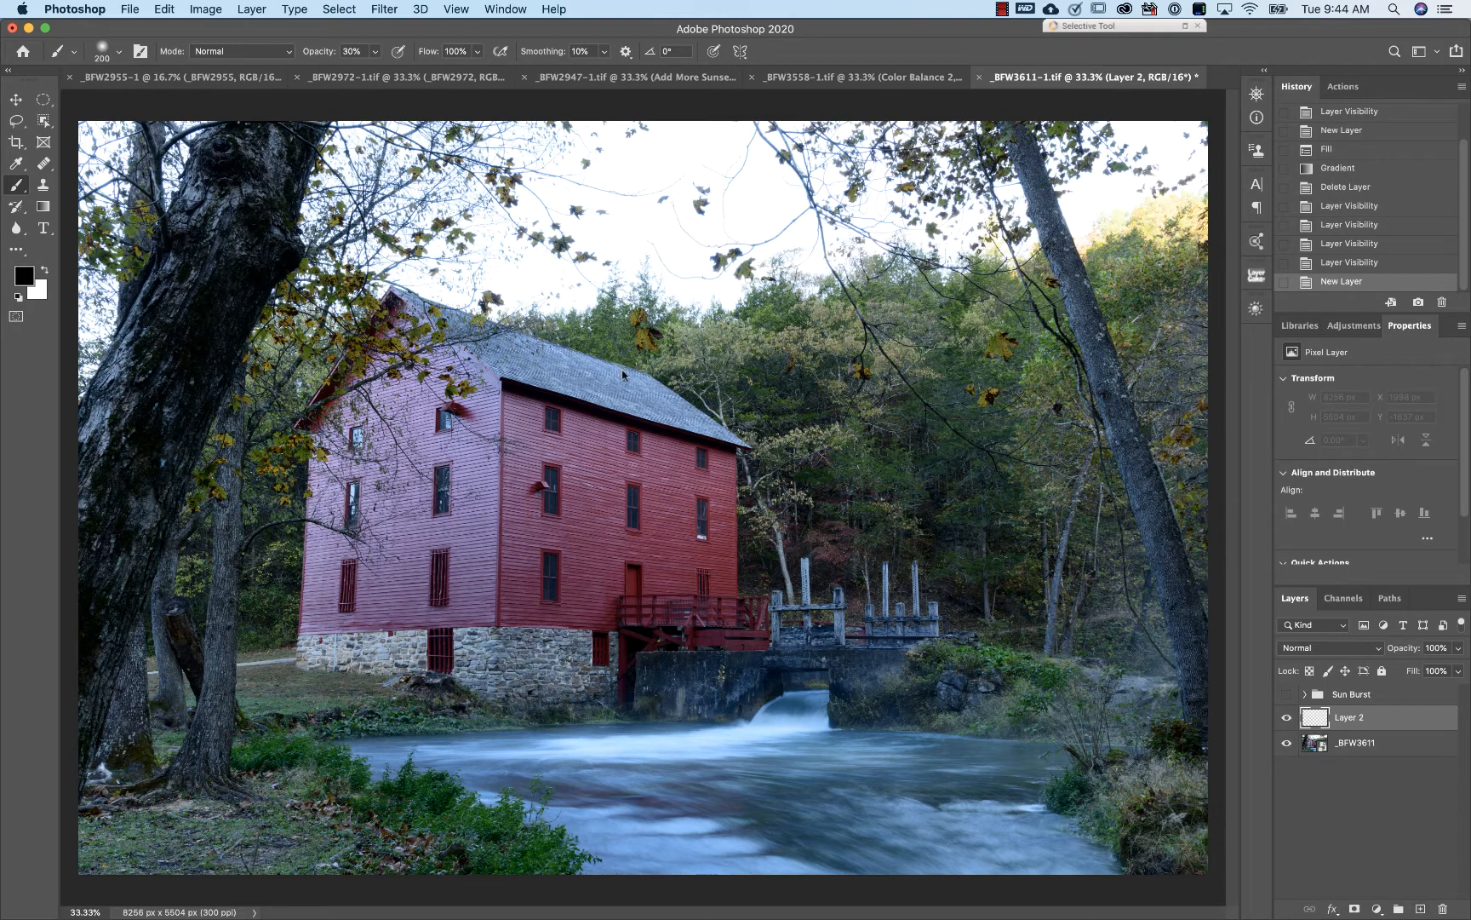
click(43, 207)
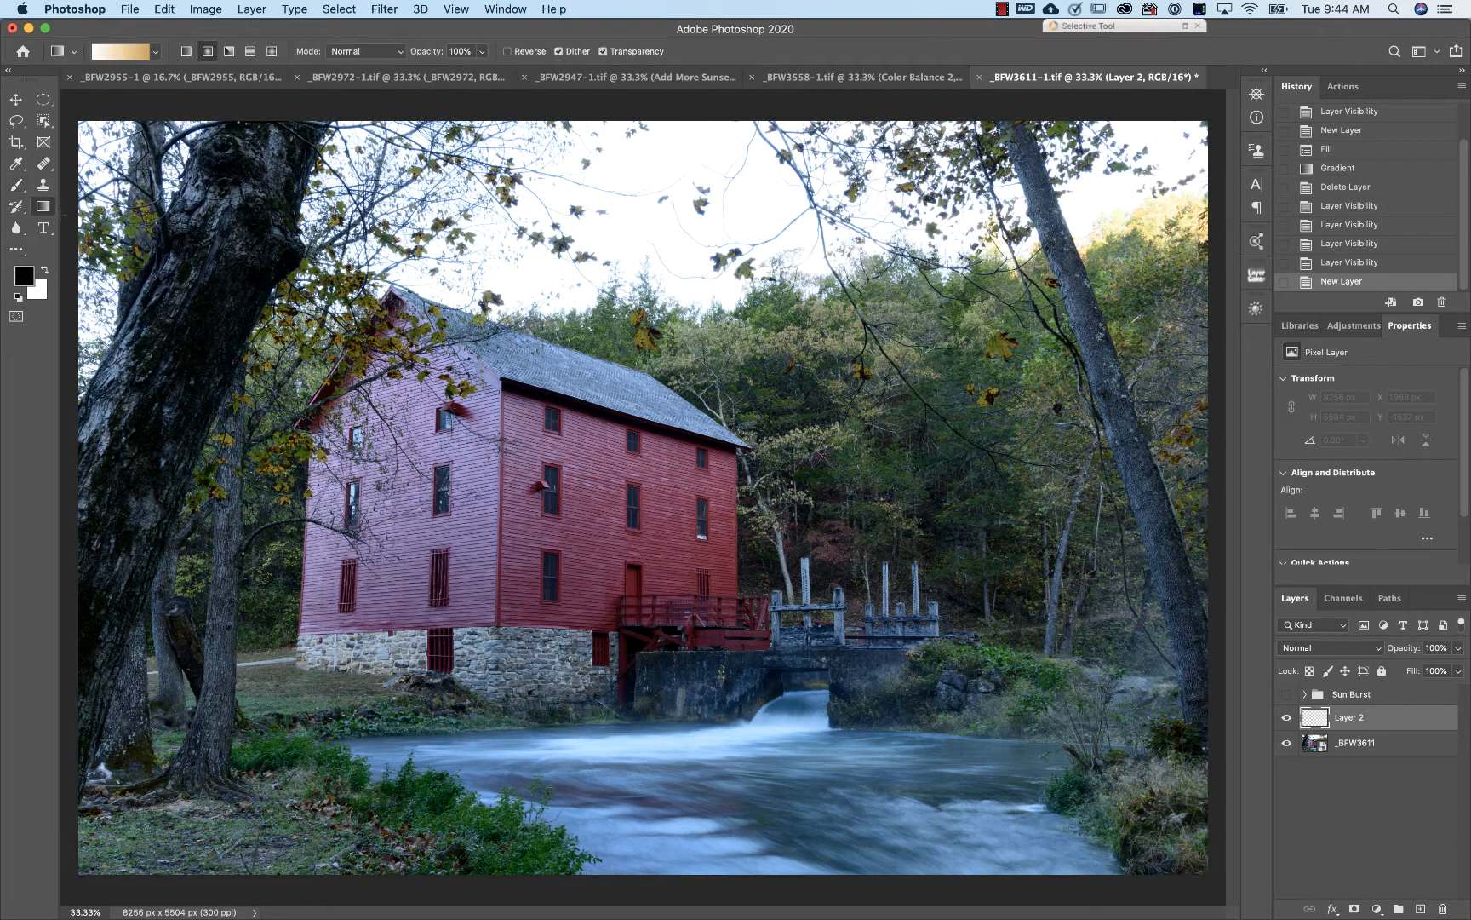
click(122, 54)
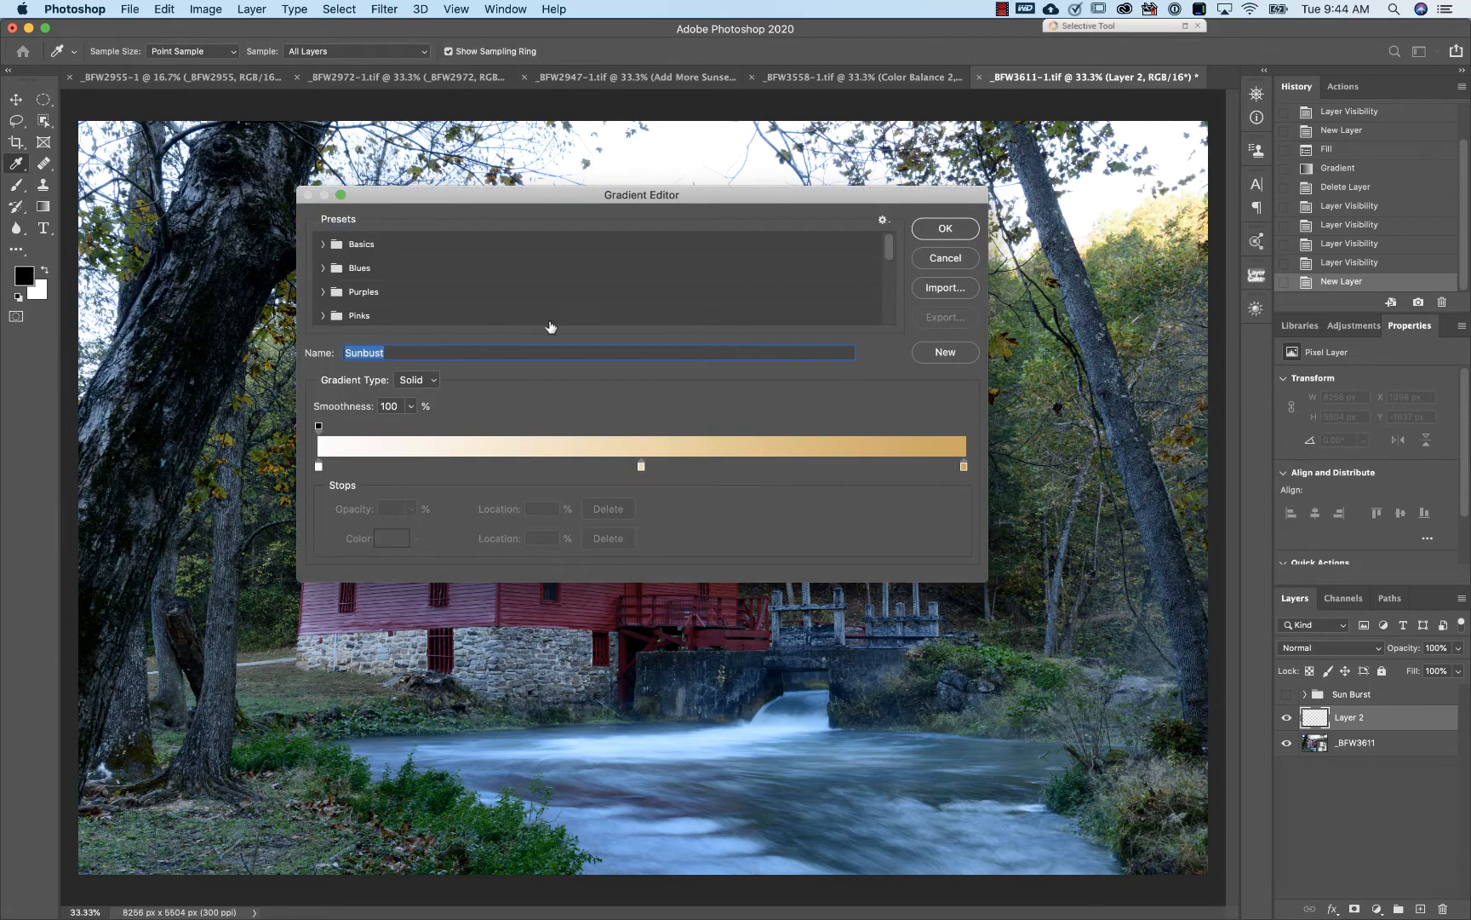
drag(888, 249, 886, 345)
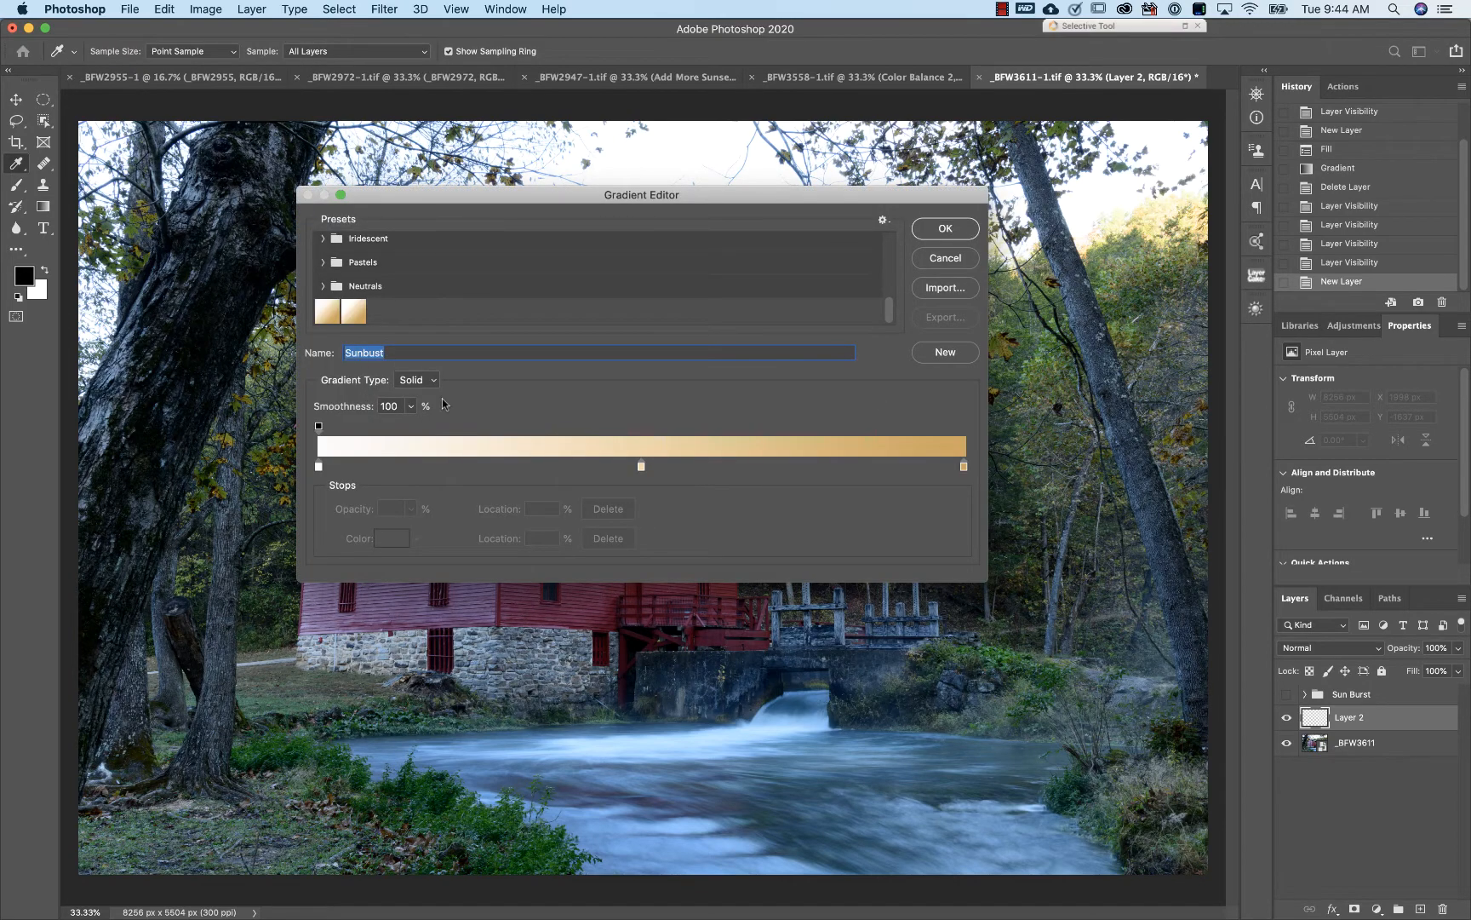
click(328, 312)
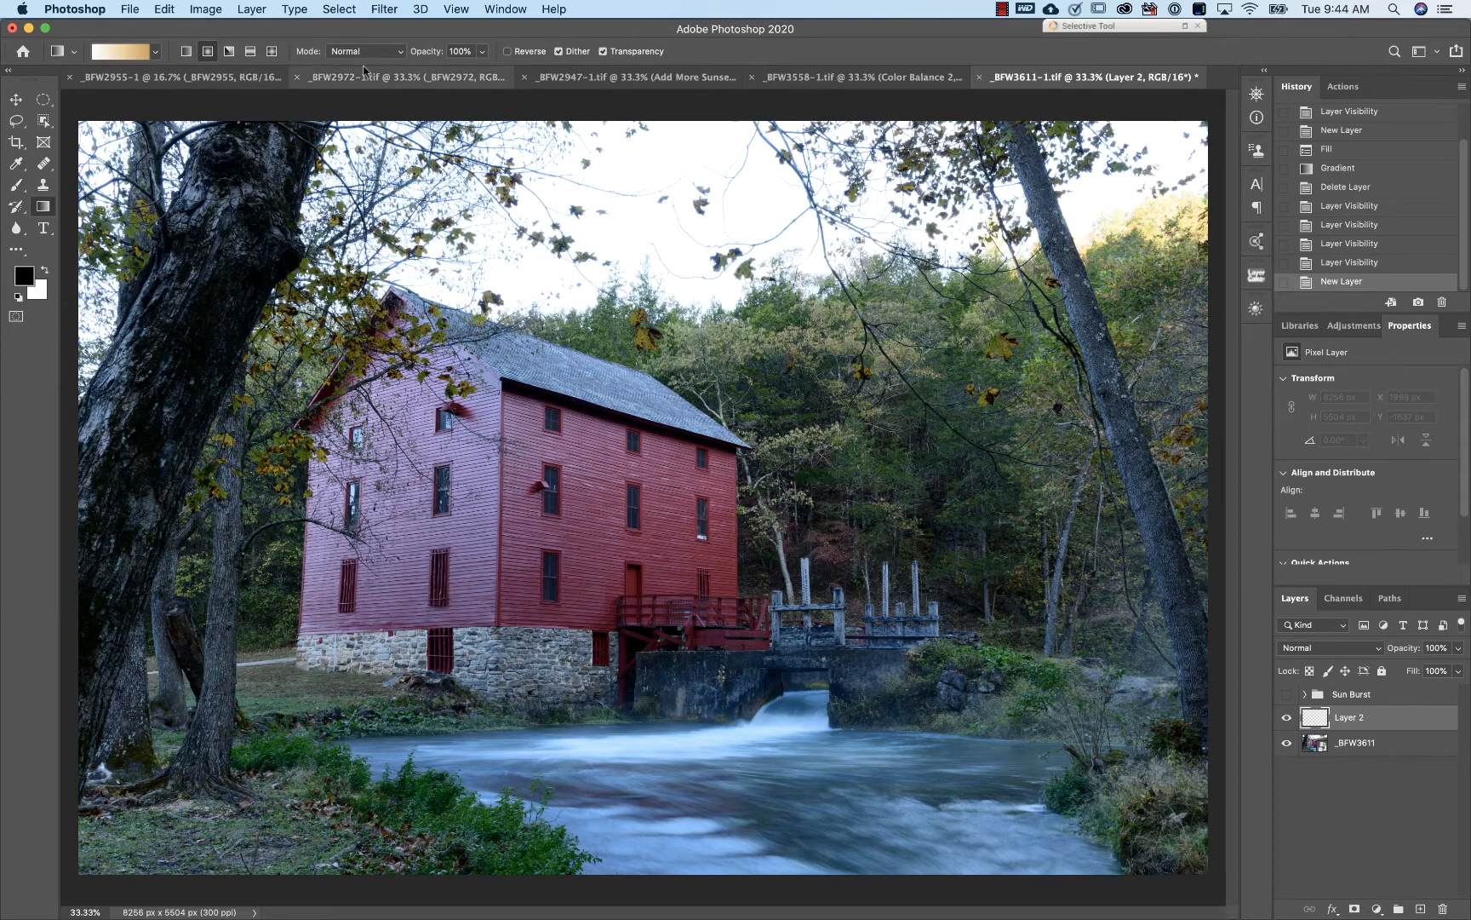
- Draw a small radial Sunbust gradient outward from near the middle of the image on the new layer
click(111, 52)
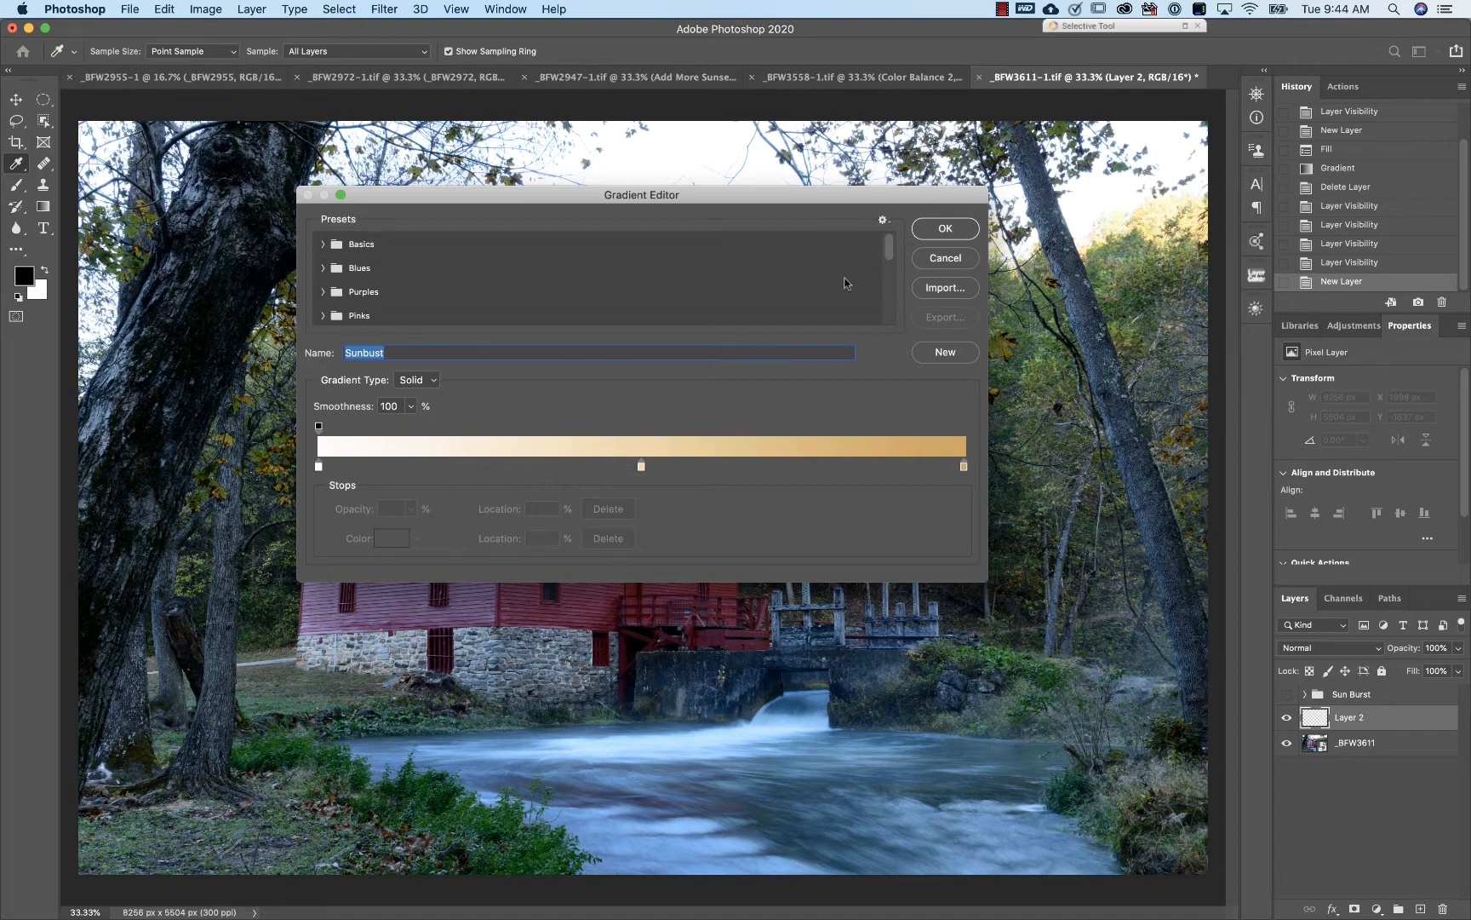
click(947, 258)
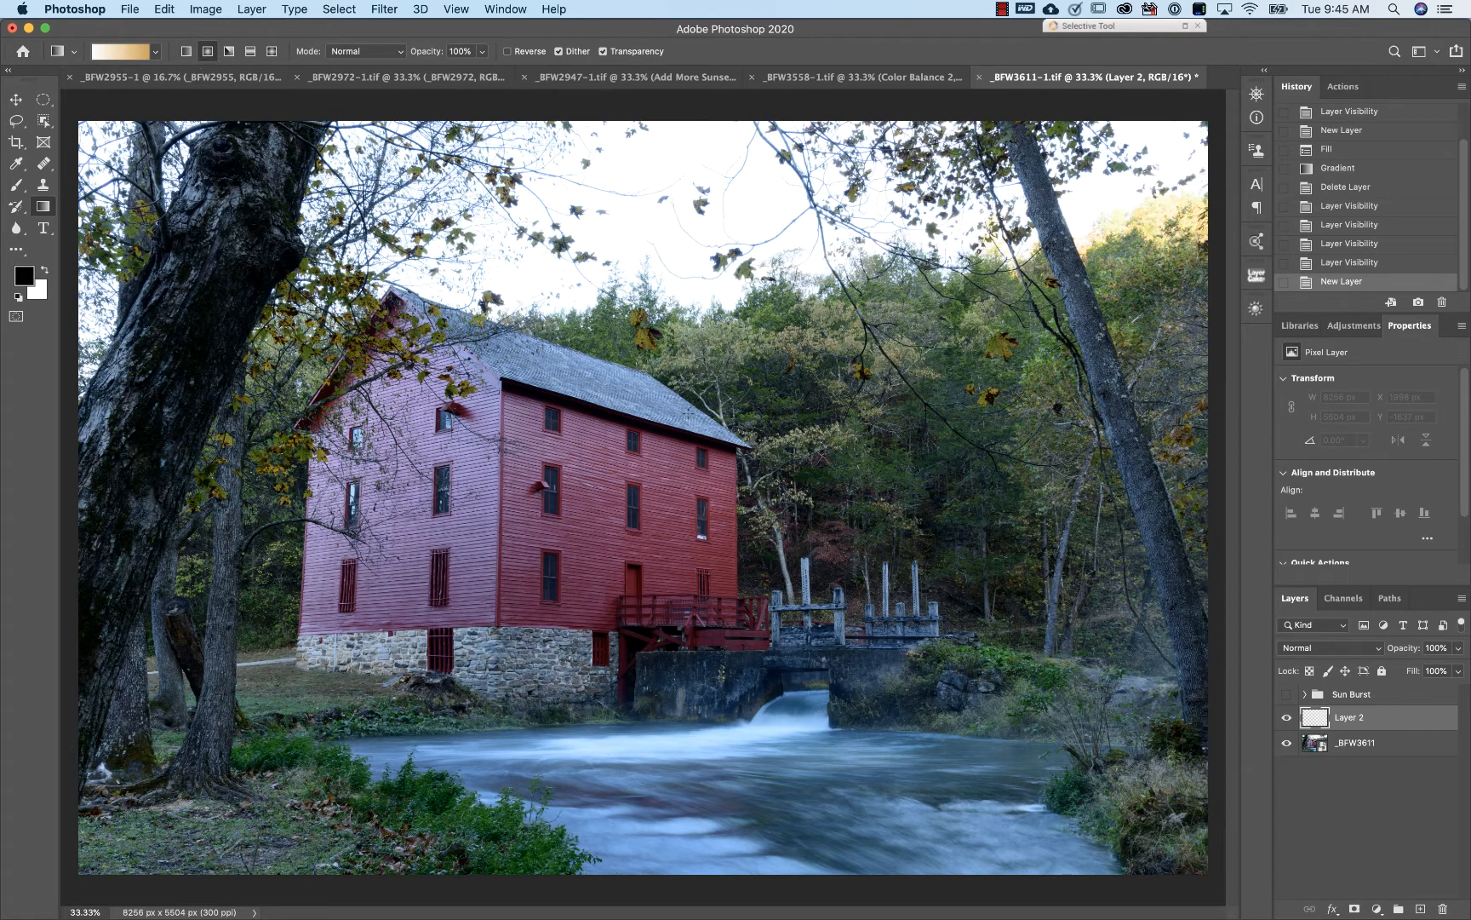
drag(677, 444, 674, 617)
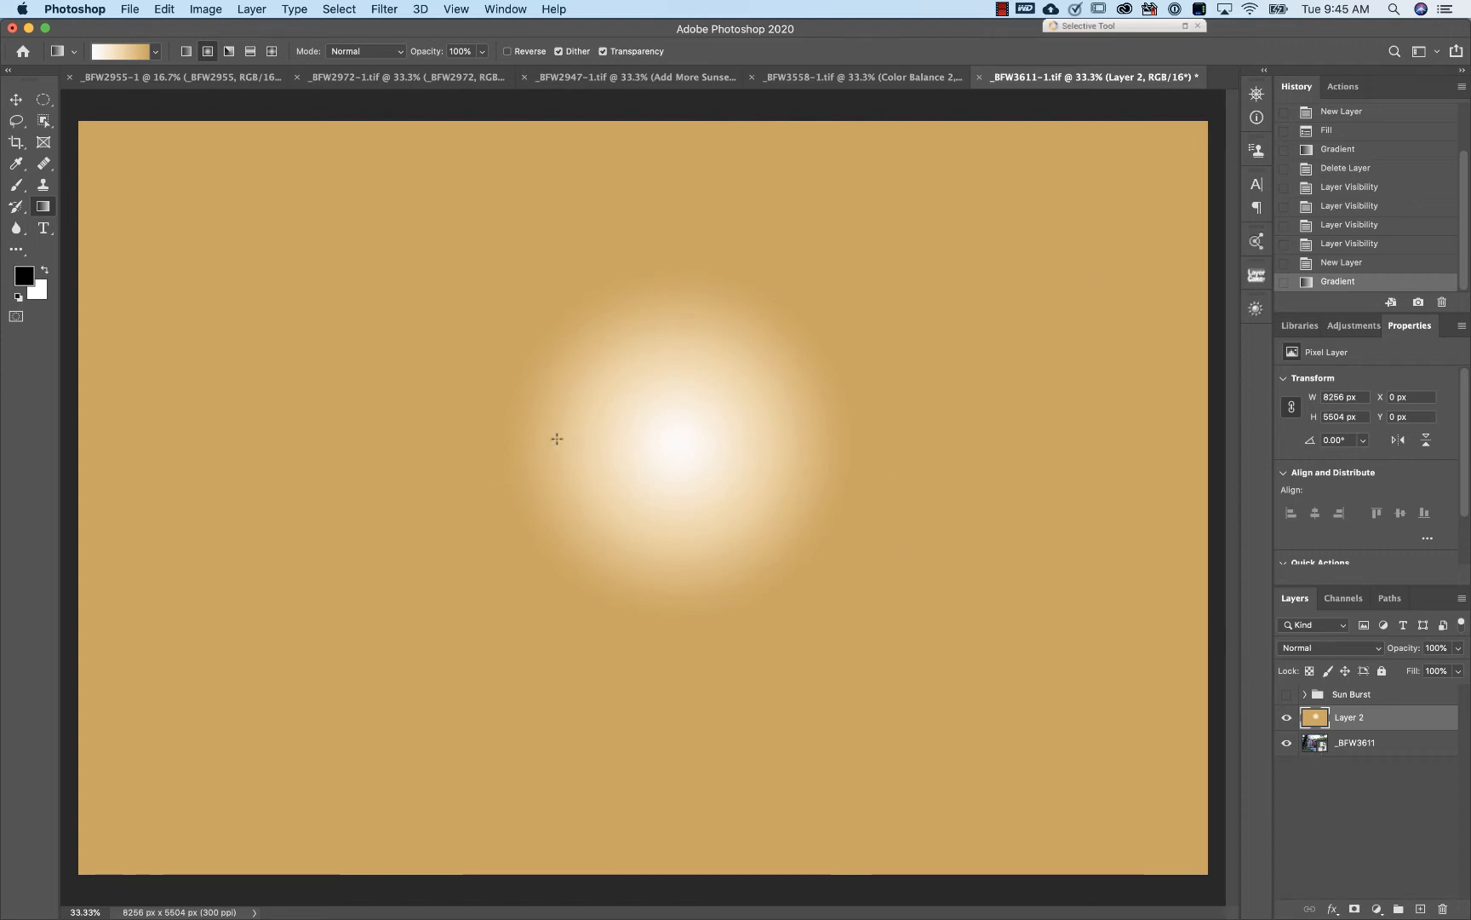
- Make a circular selection around the white glow, centre it on the glow and scale the selection to about 115%
click(43, 100)
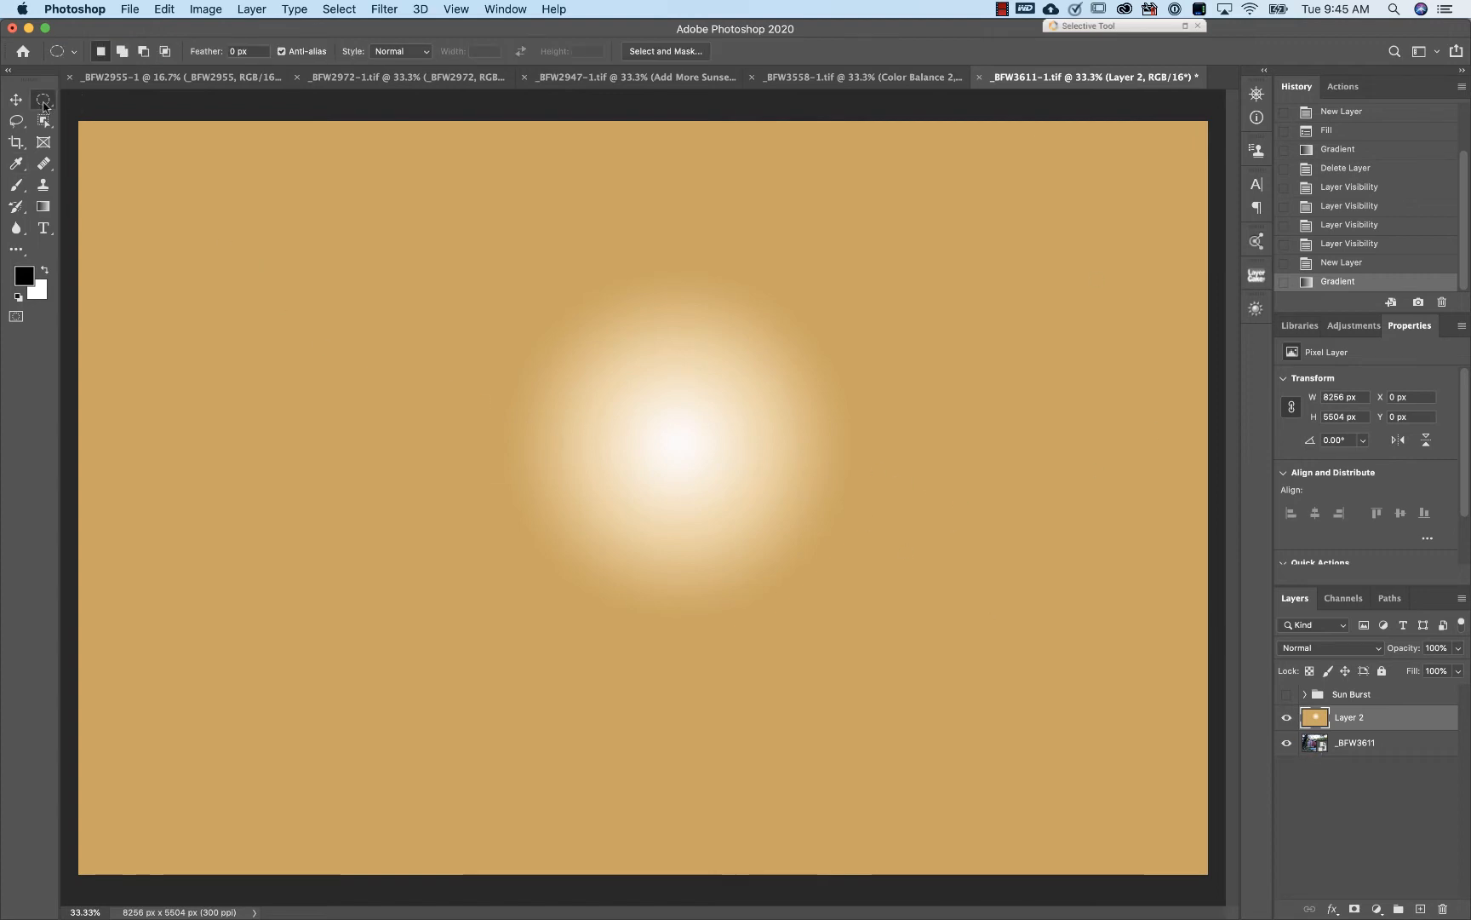
drag(506, 256, 900, 664)
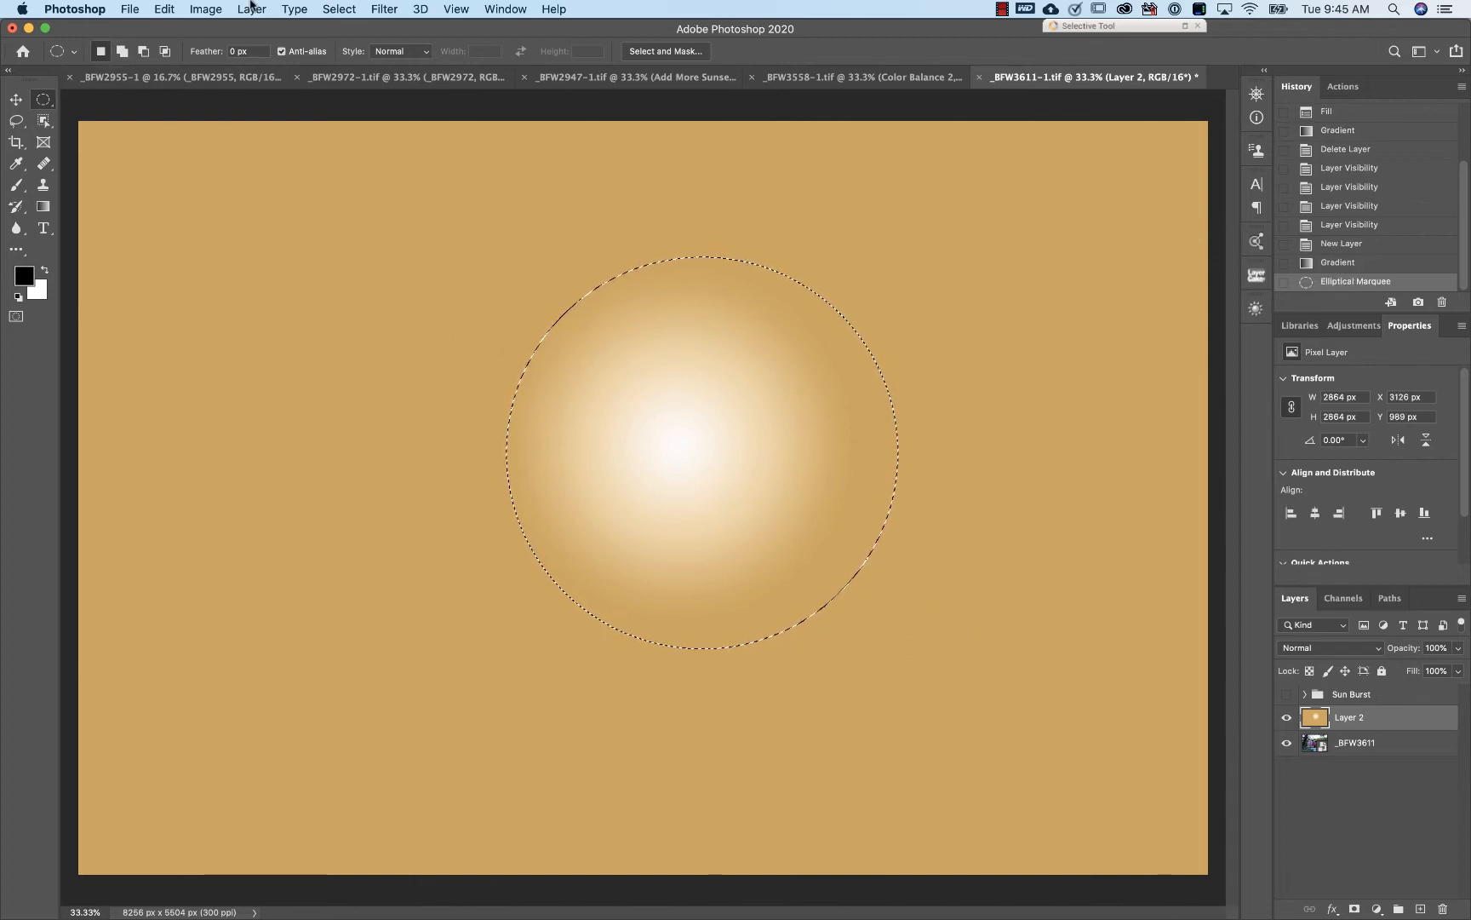
click(336, 10)
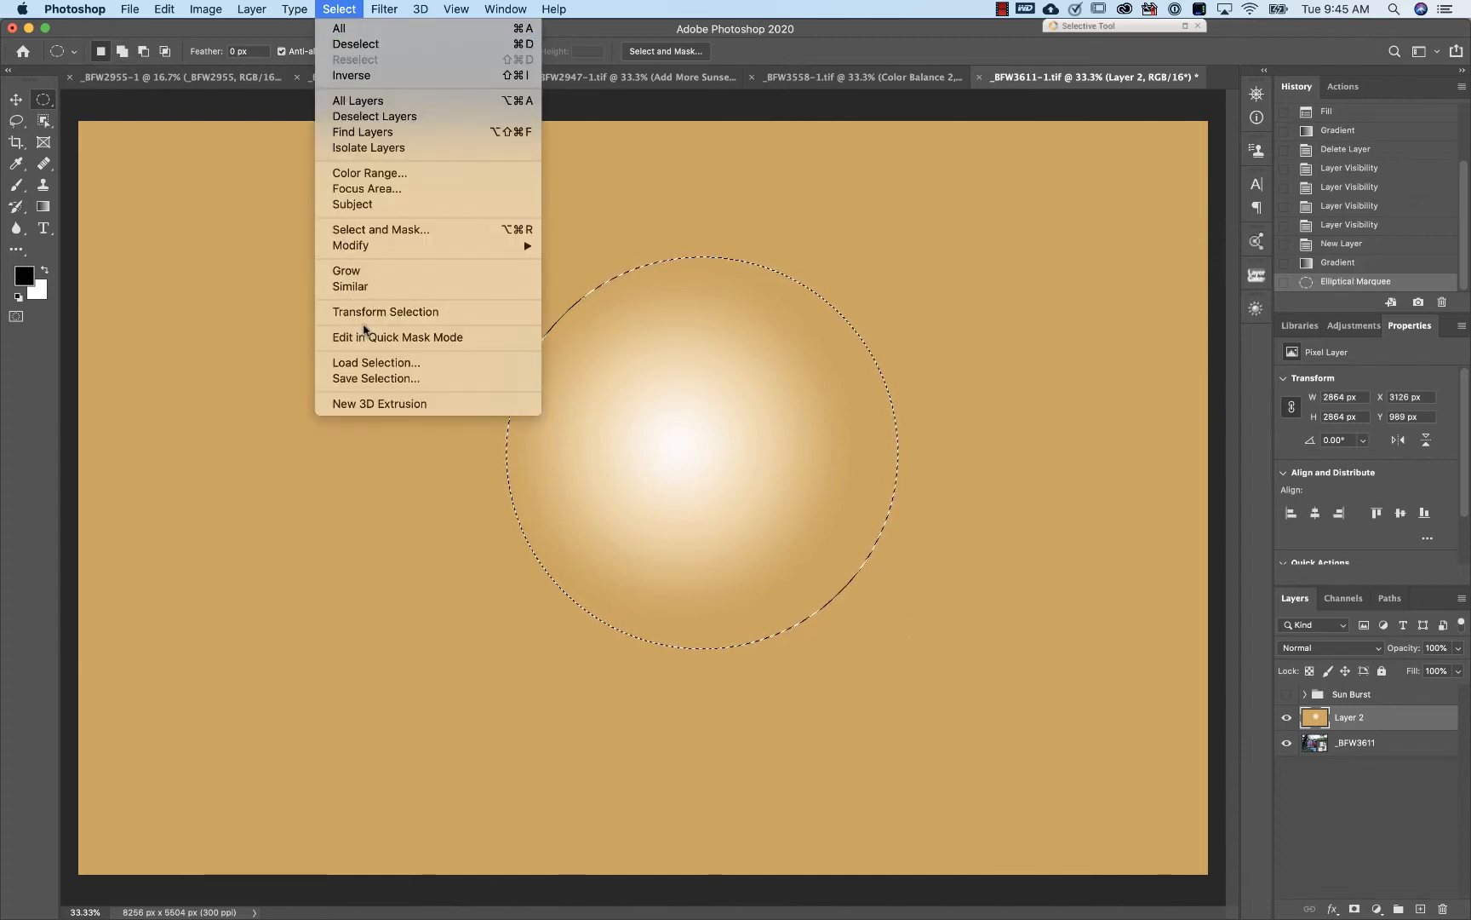
click(386, 312)
drag(732, 434, 702, 466)
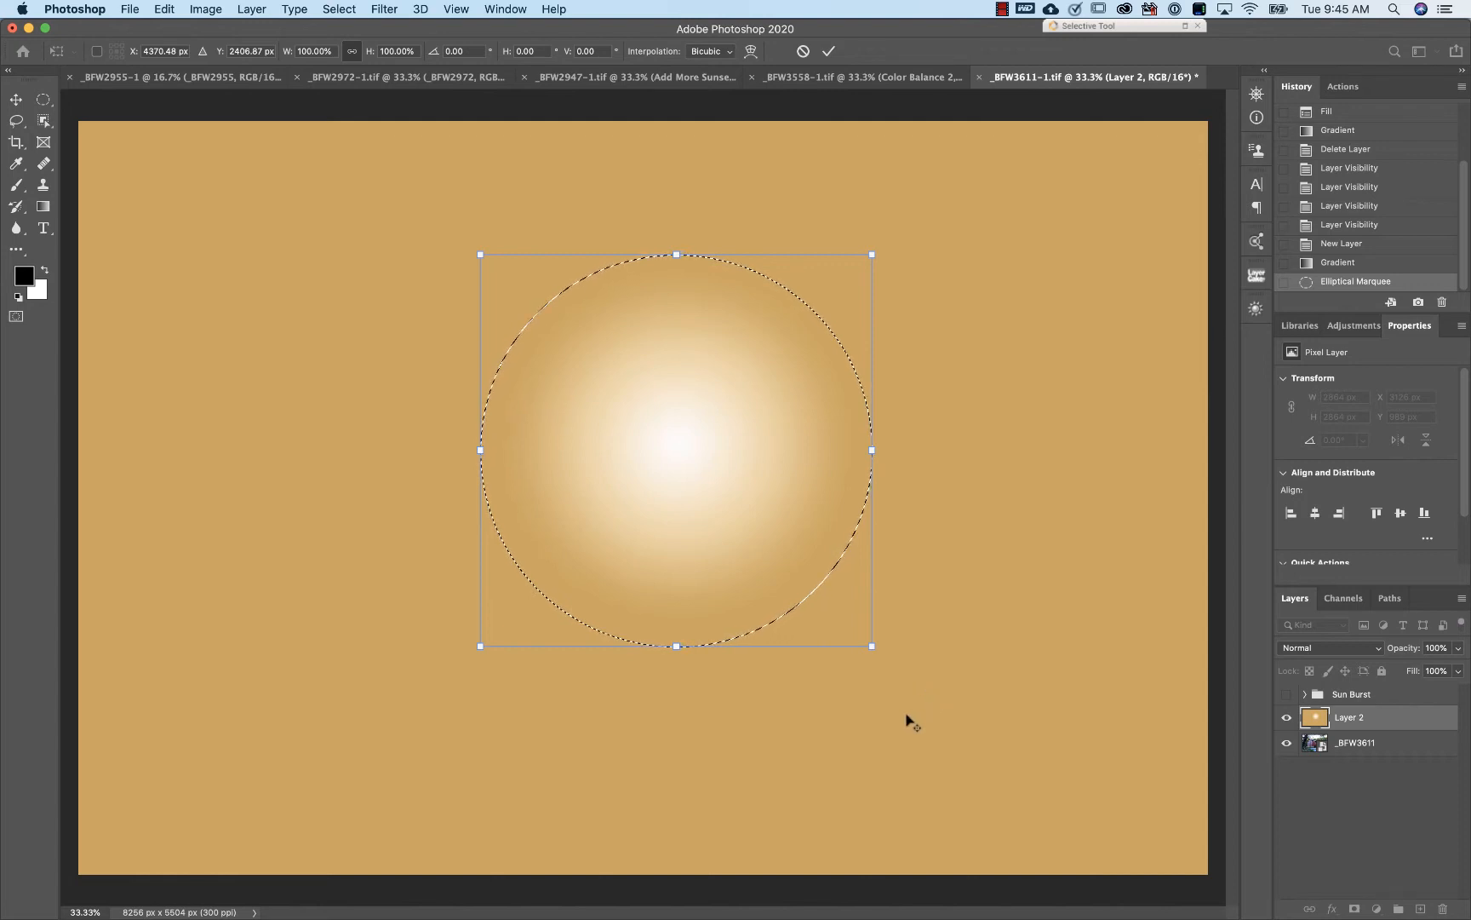
drag(870, 644, 901, 676)
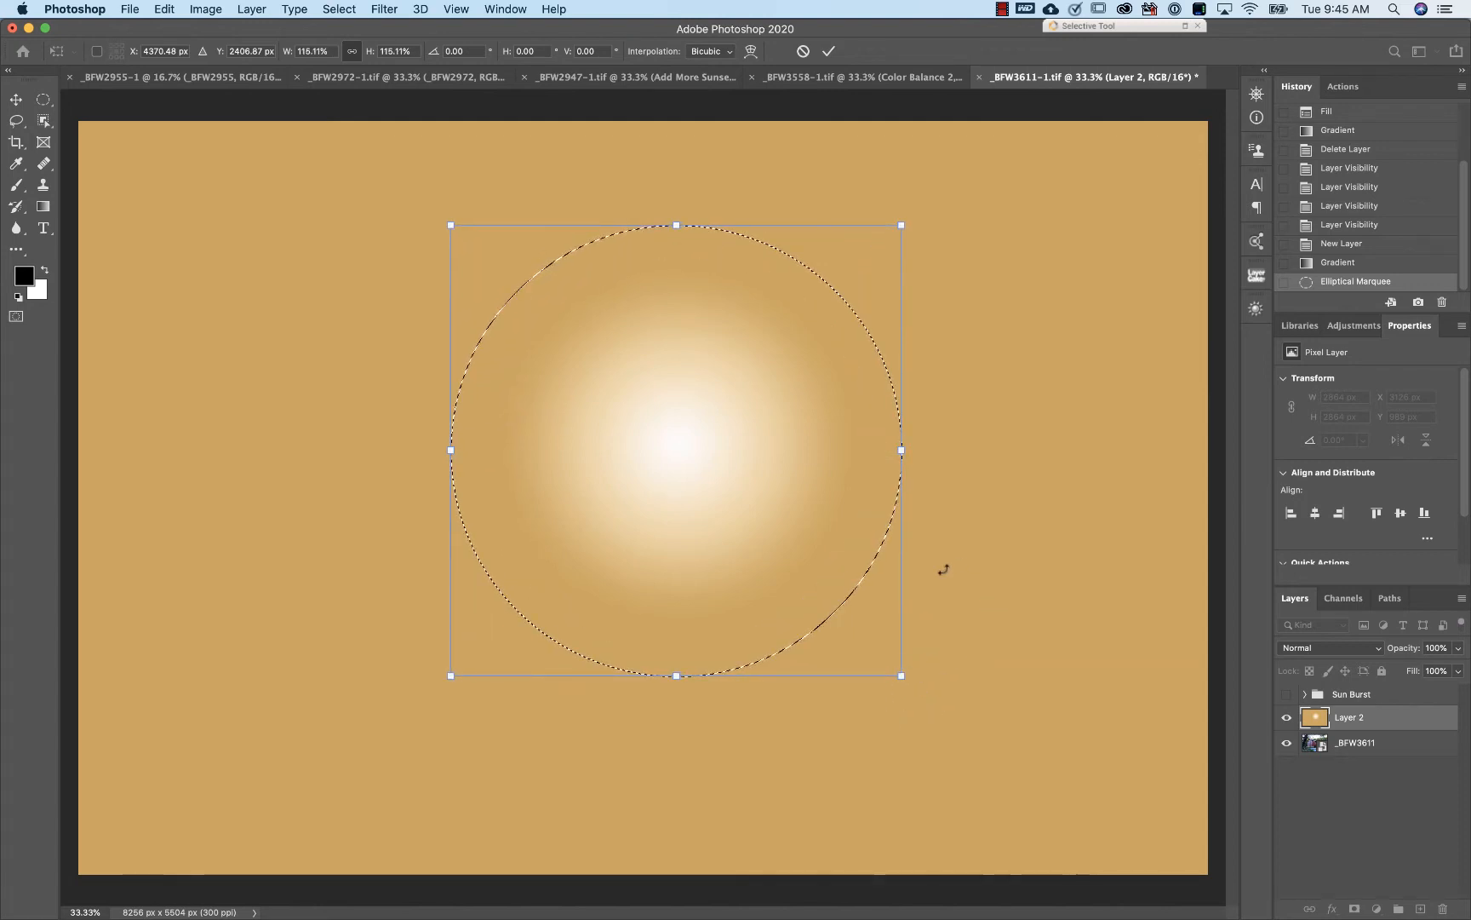
key(Return)
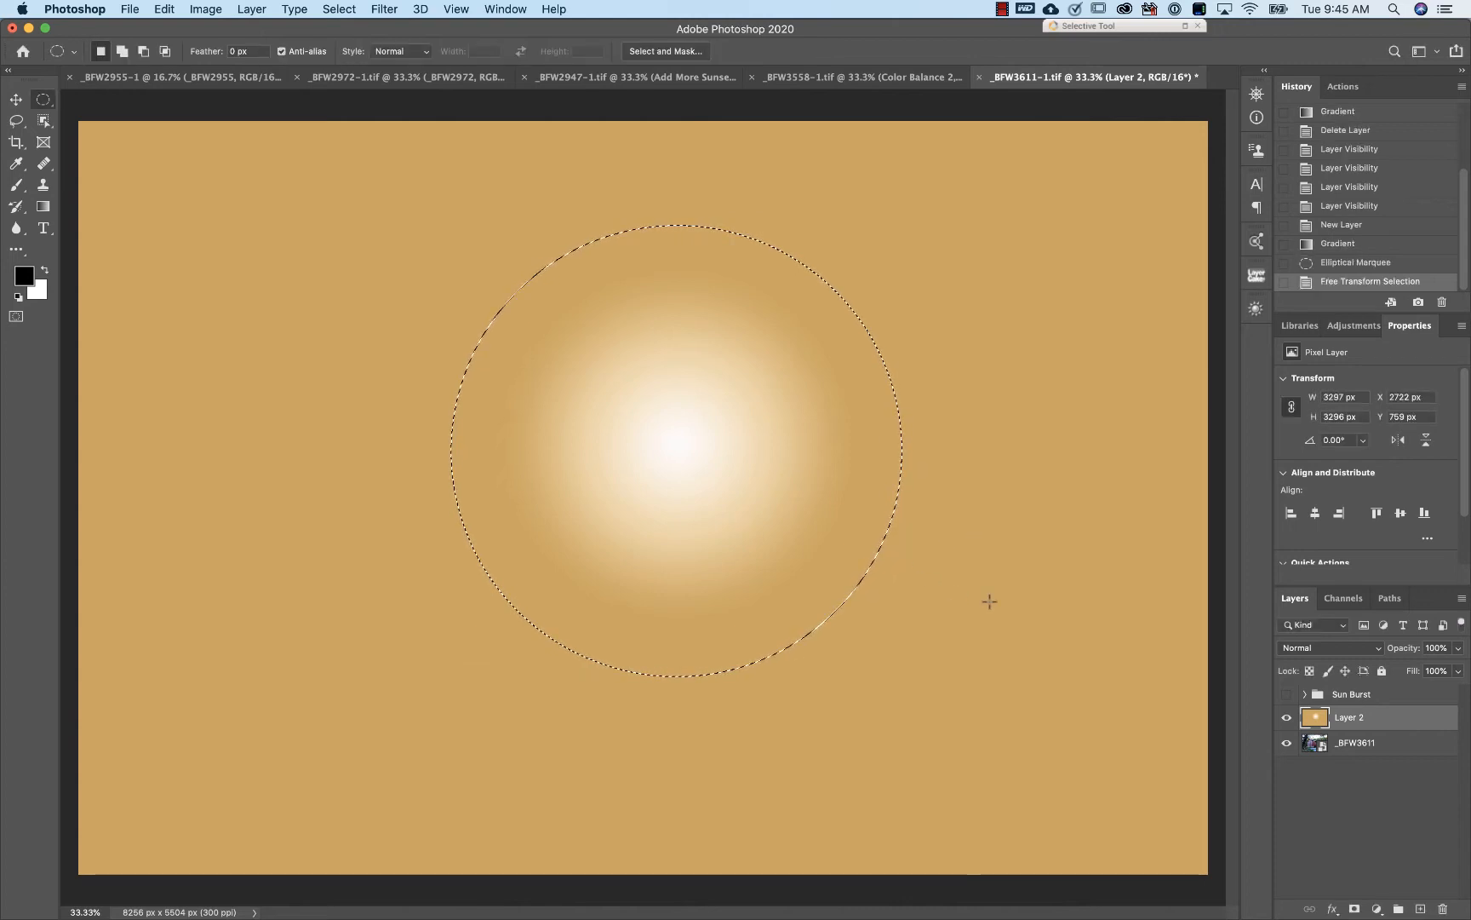
- Turn the circular selection into a mask on the gradient layer and soften it with a 412.1-pixel Gaussian Blur
click(1354, 909)
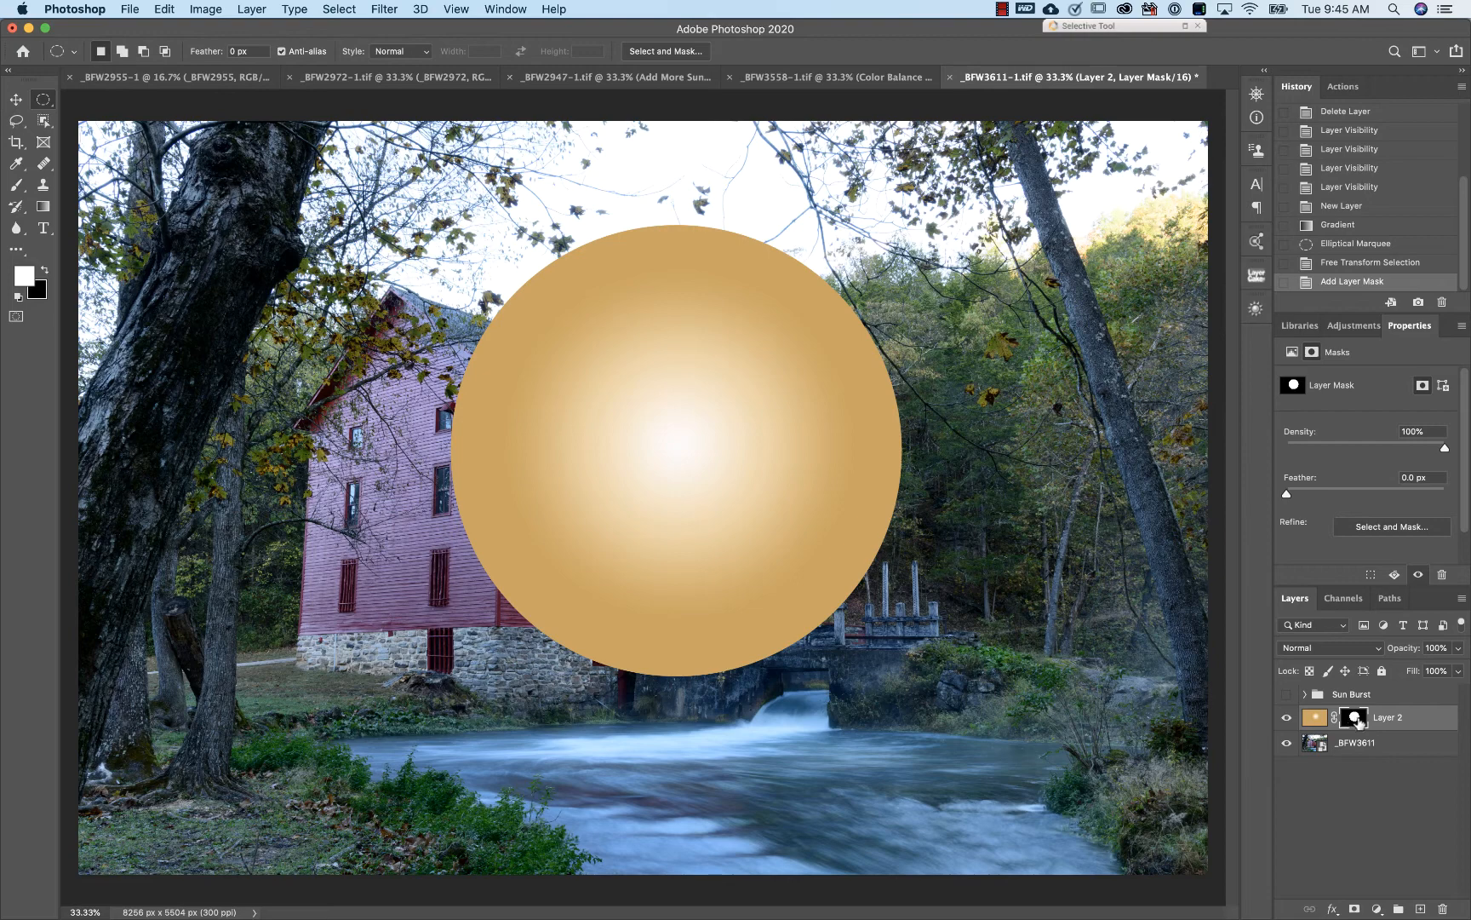
click(381, 11)
mouse_move(426, 207)
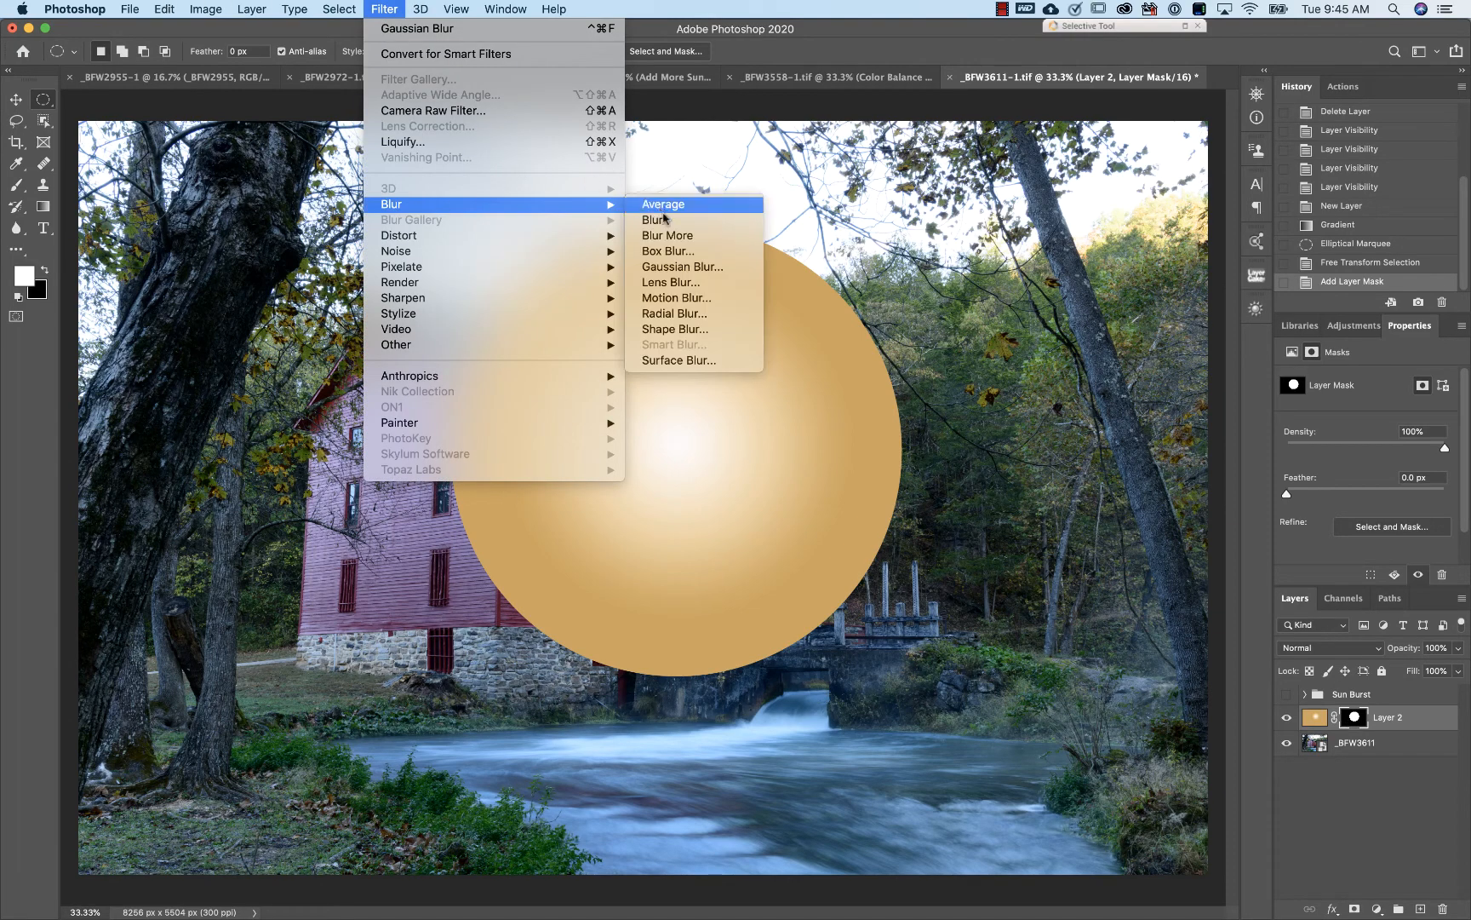
click(681, 265)
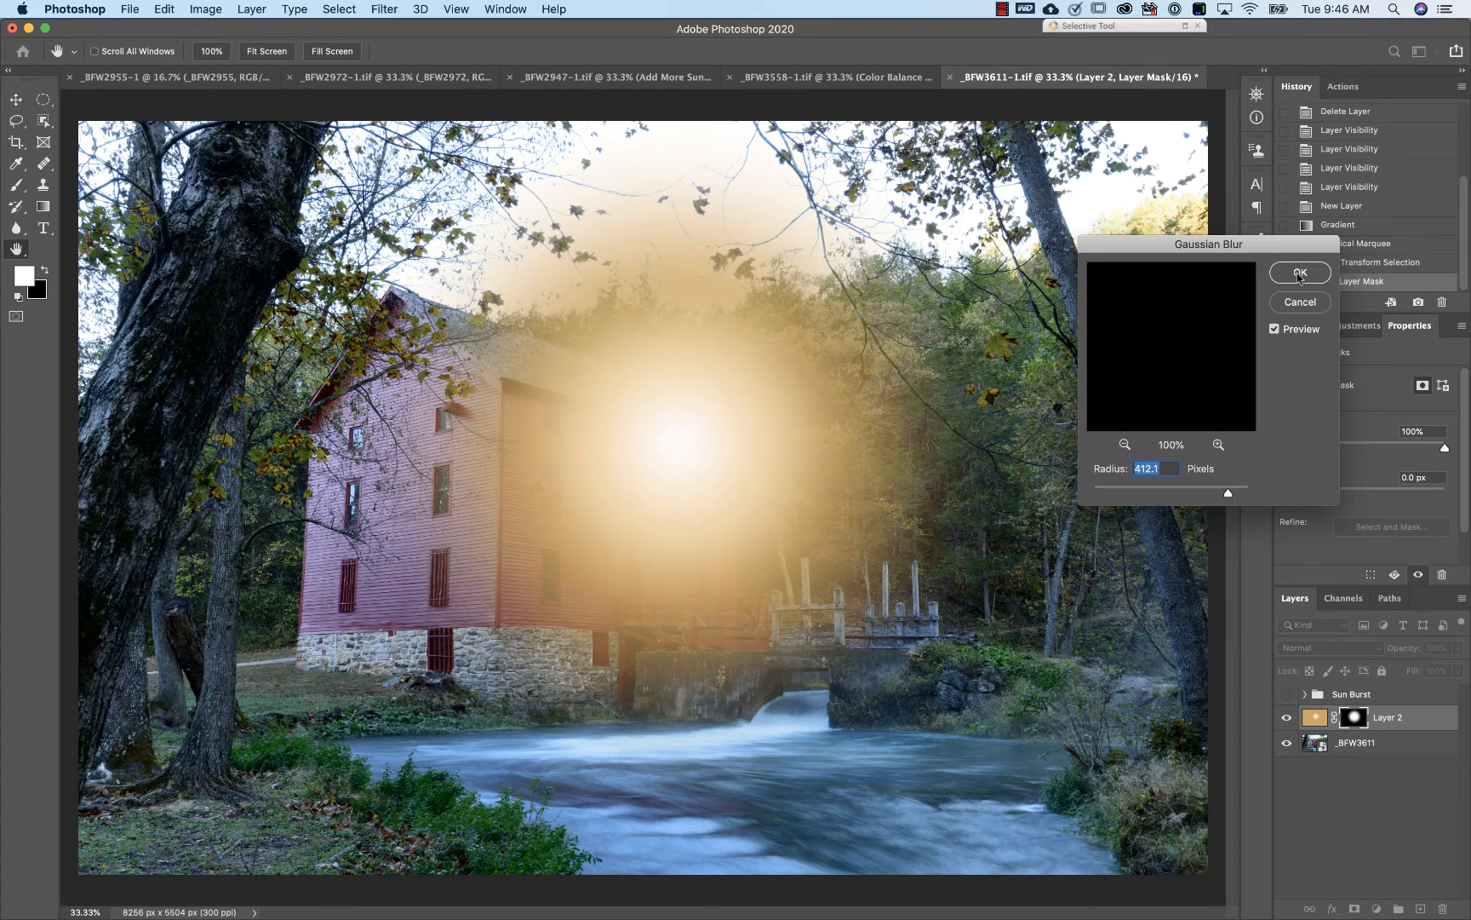
click(1299, 274)
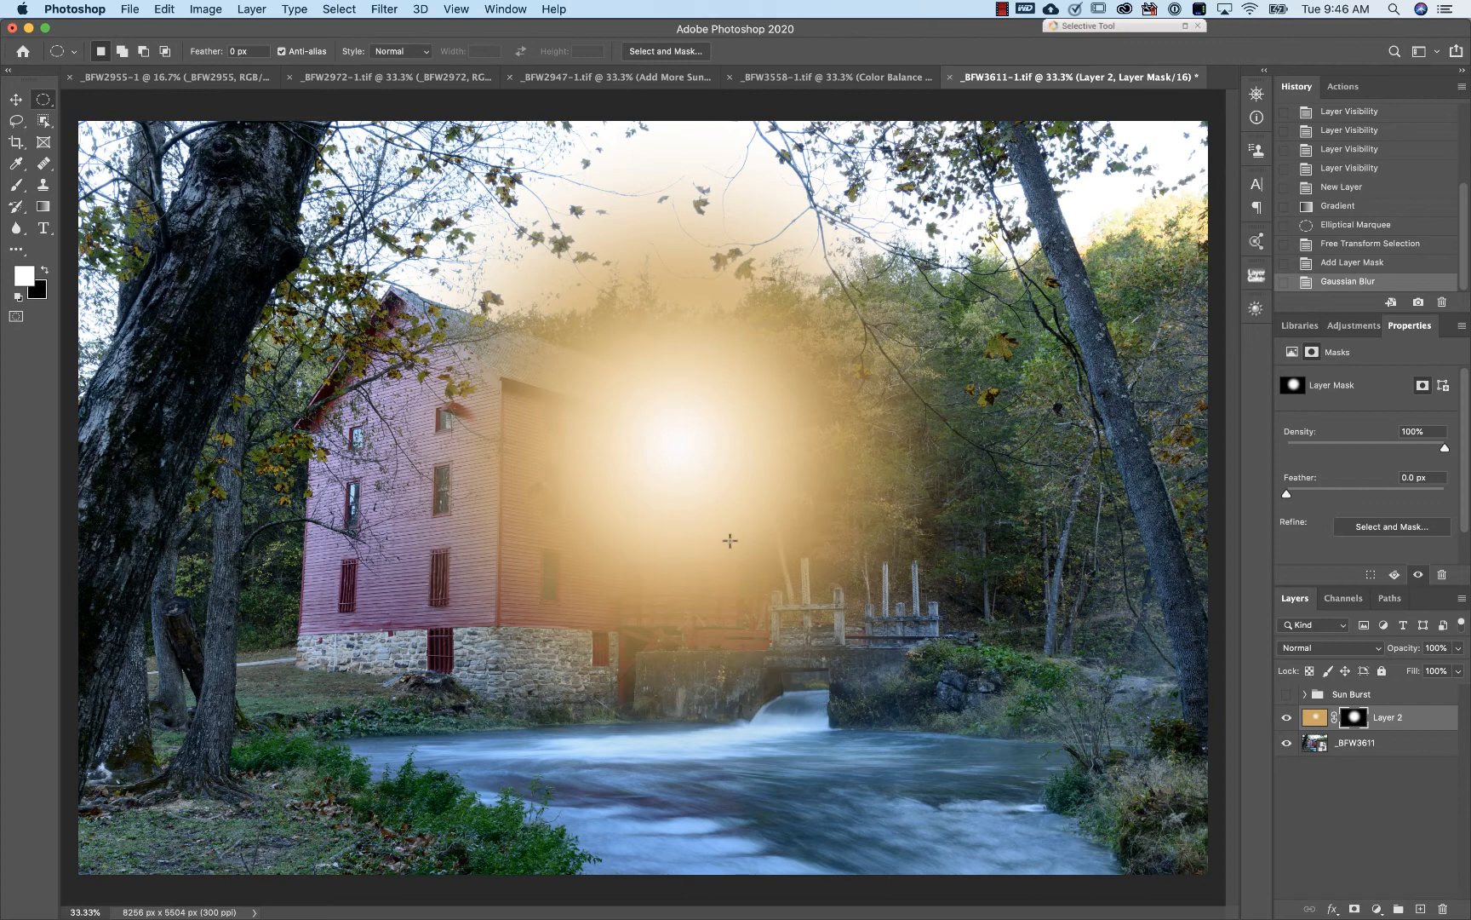
- Blend the glow layer in Screen mode at 88% opacity and move it over the bright treetops at the photo's upper right
key(v)
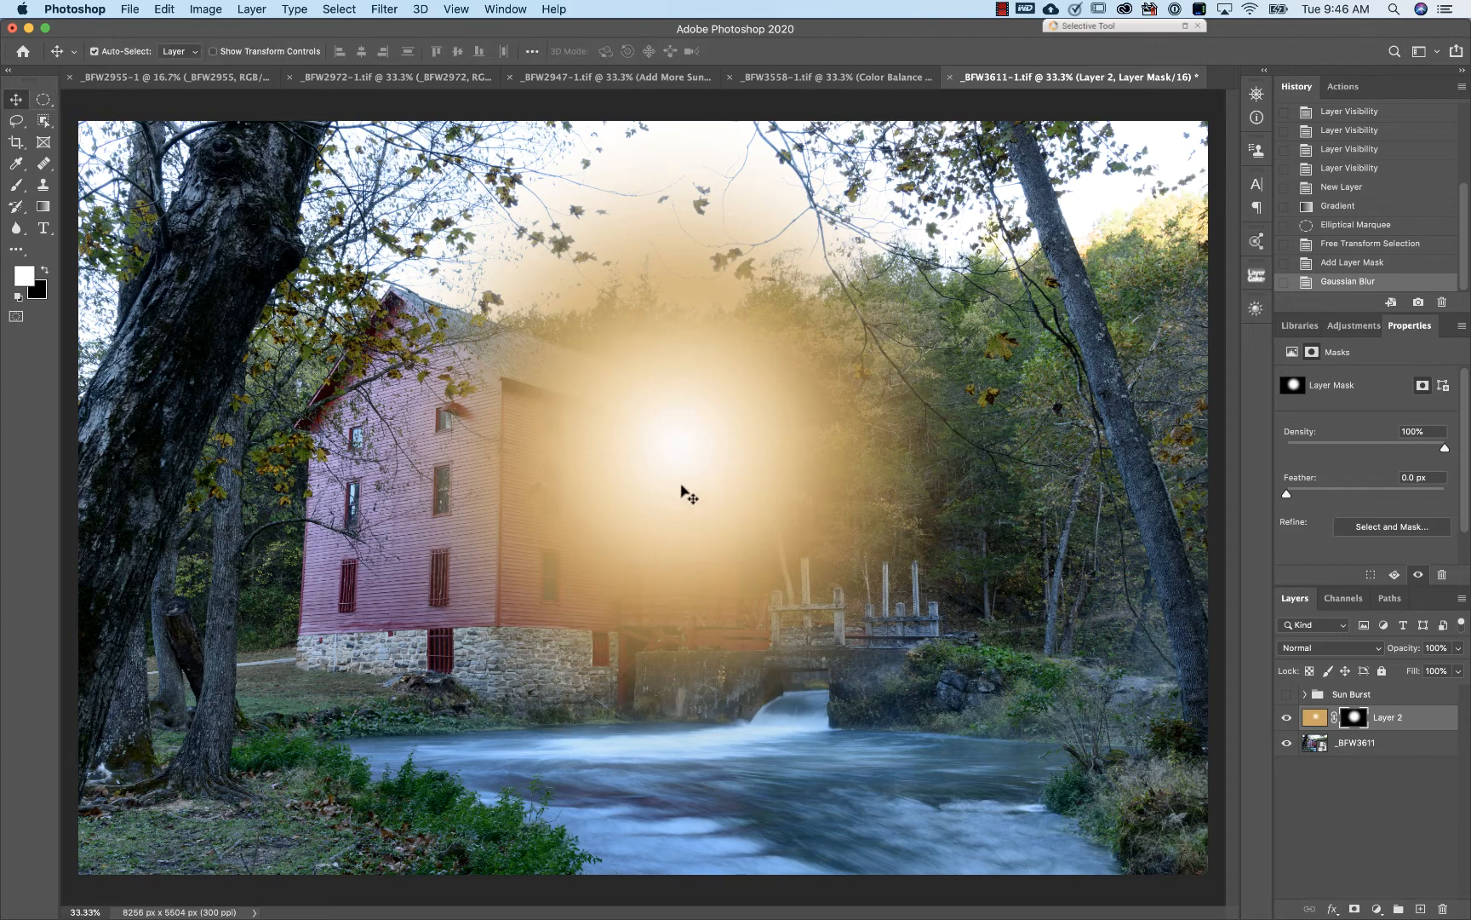
click(1361, 651)
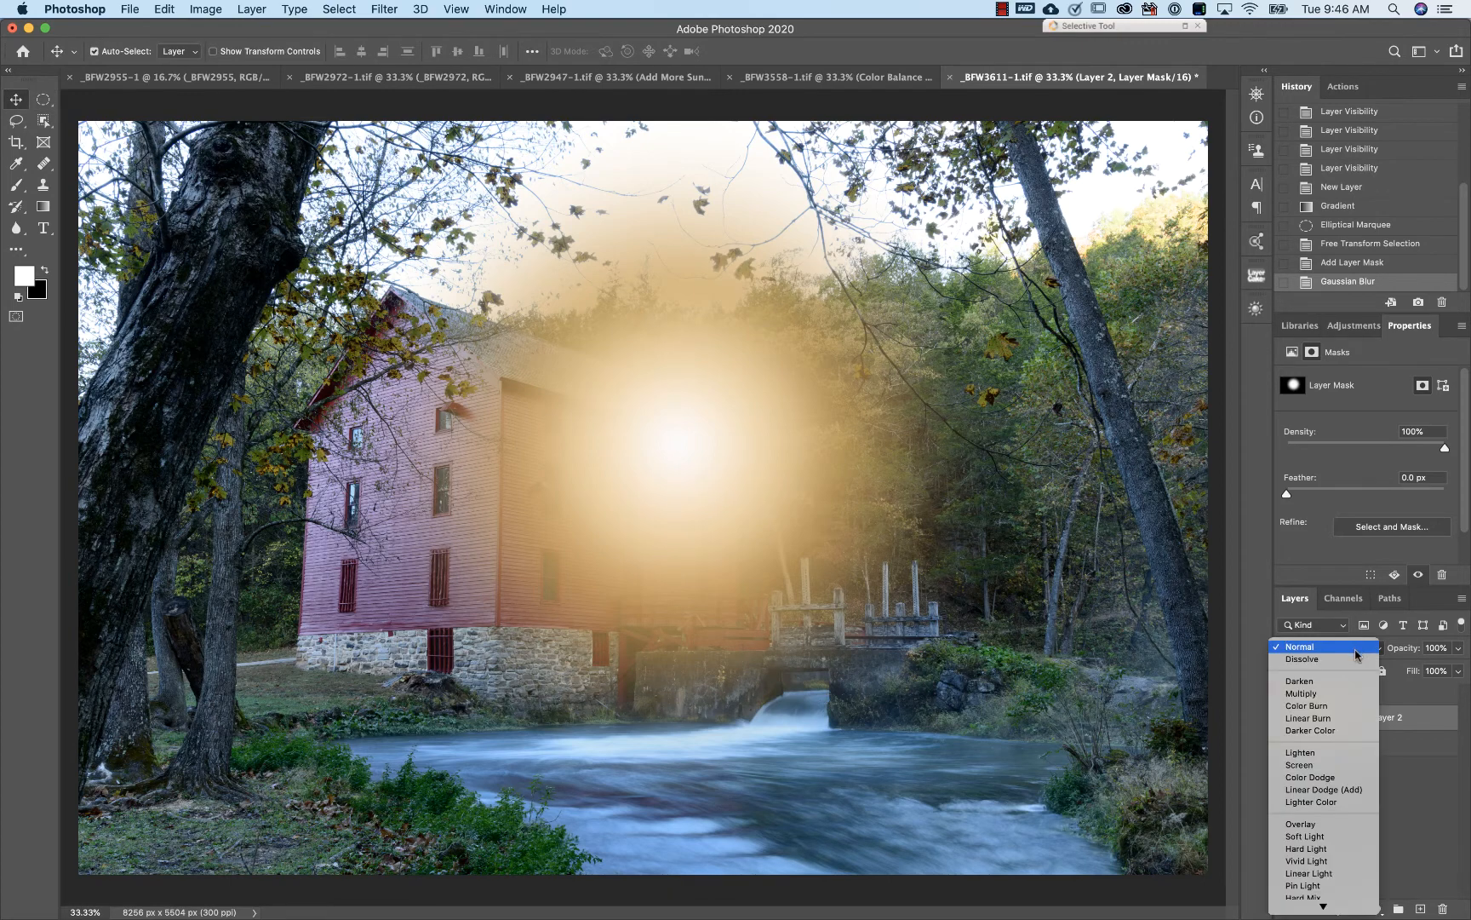
click(1312, 772)
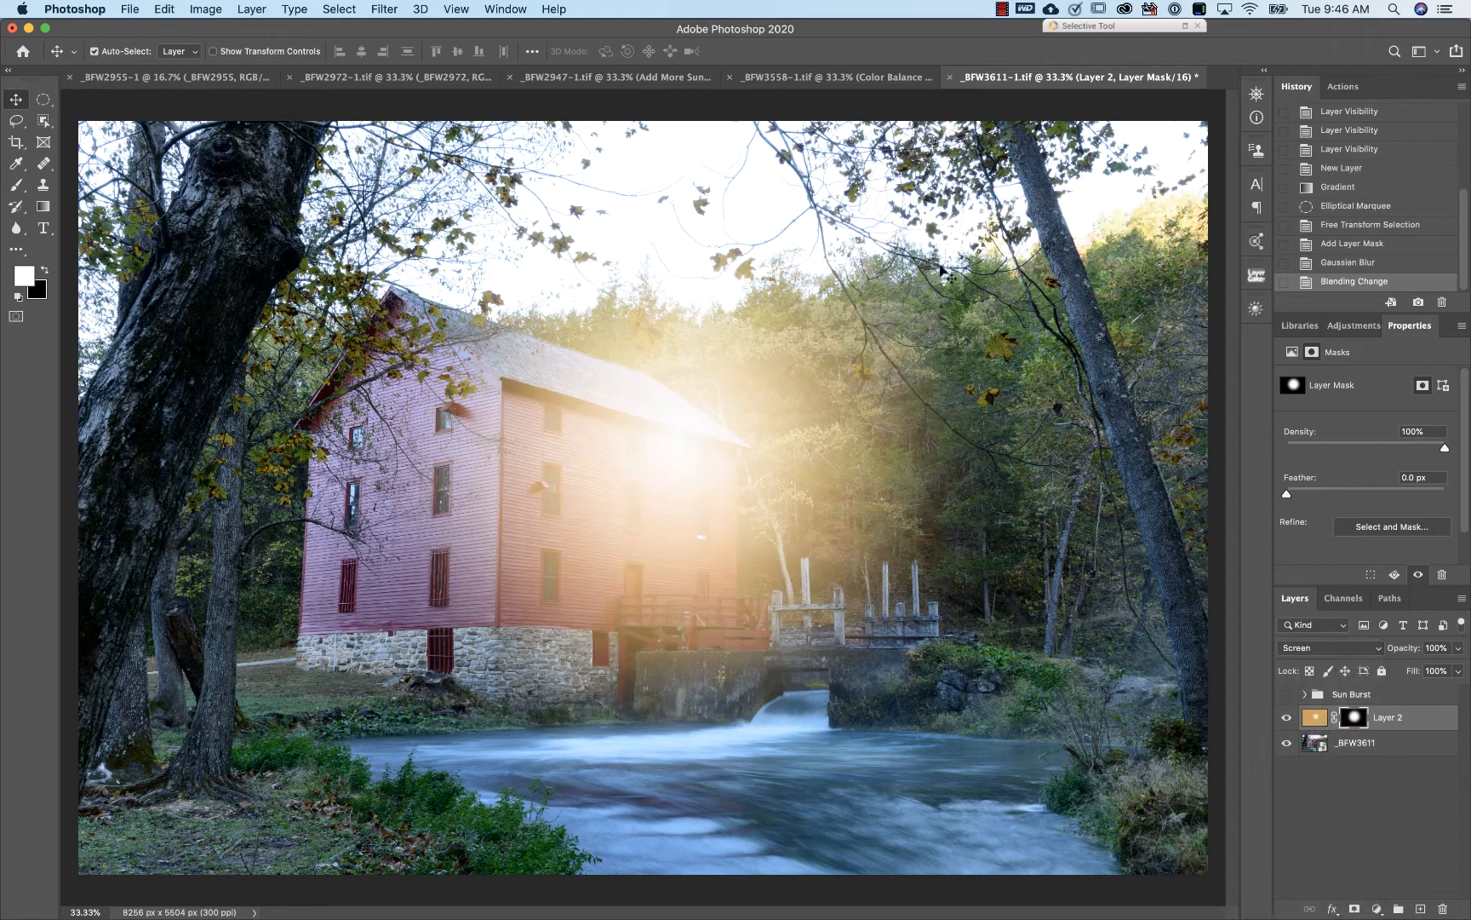
drag(720, 490, 1152, 205)
drag(1407, 647, 1402, 652)
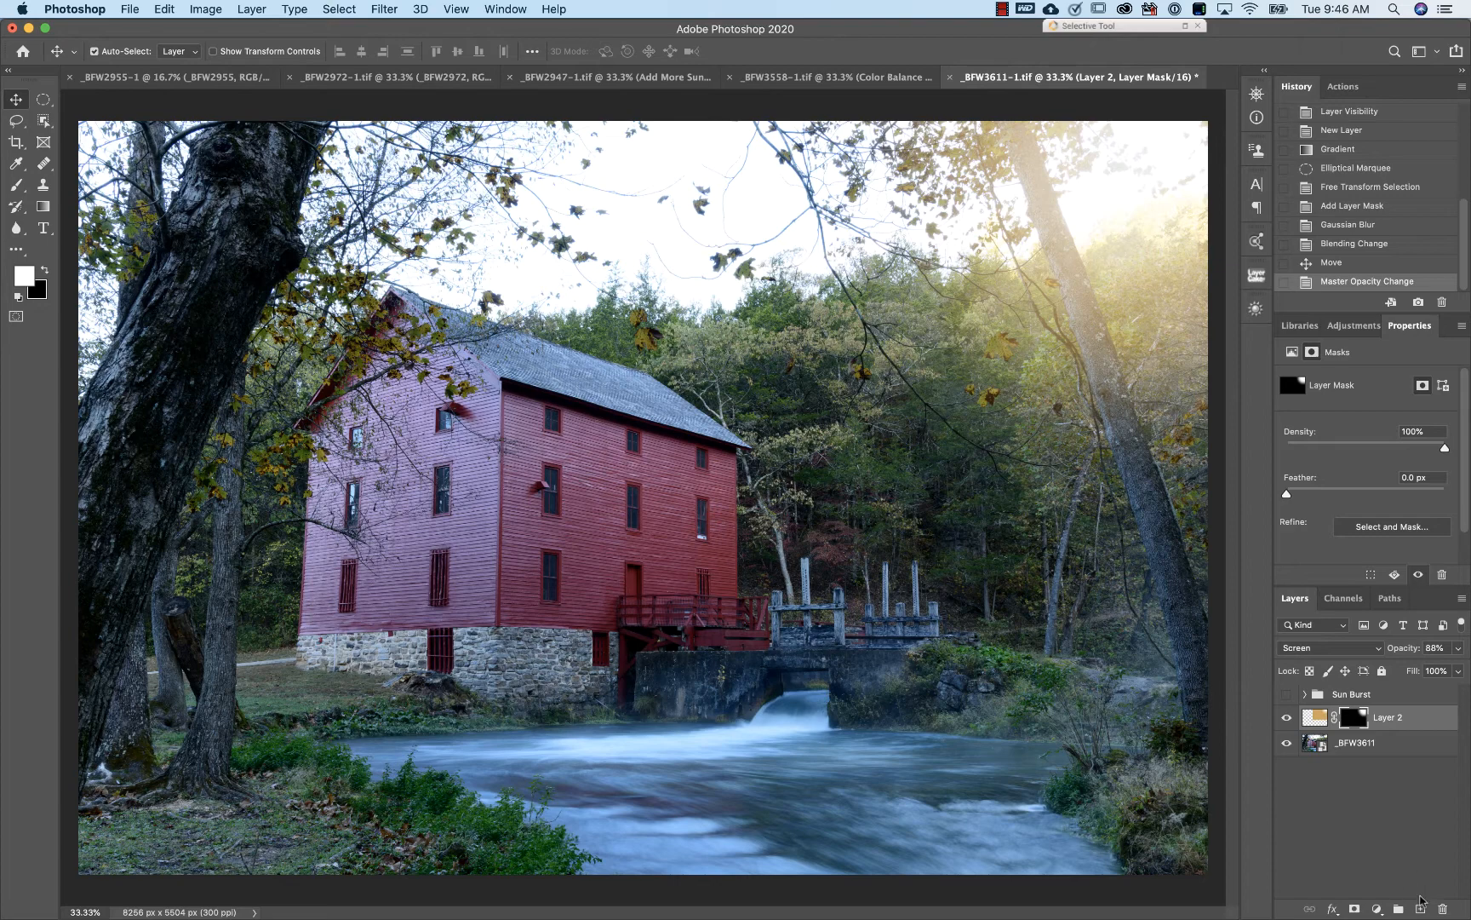
- Add a Color Balance adjustment above the glow layer and set its midtones to Cyan-Red +25 and Yellow-Blue -25
click(1377, 909)
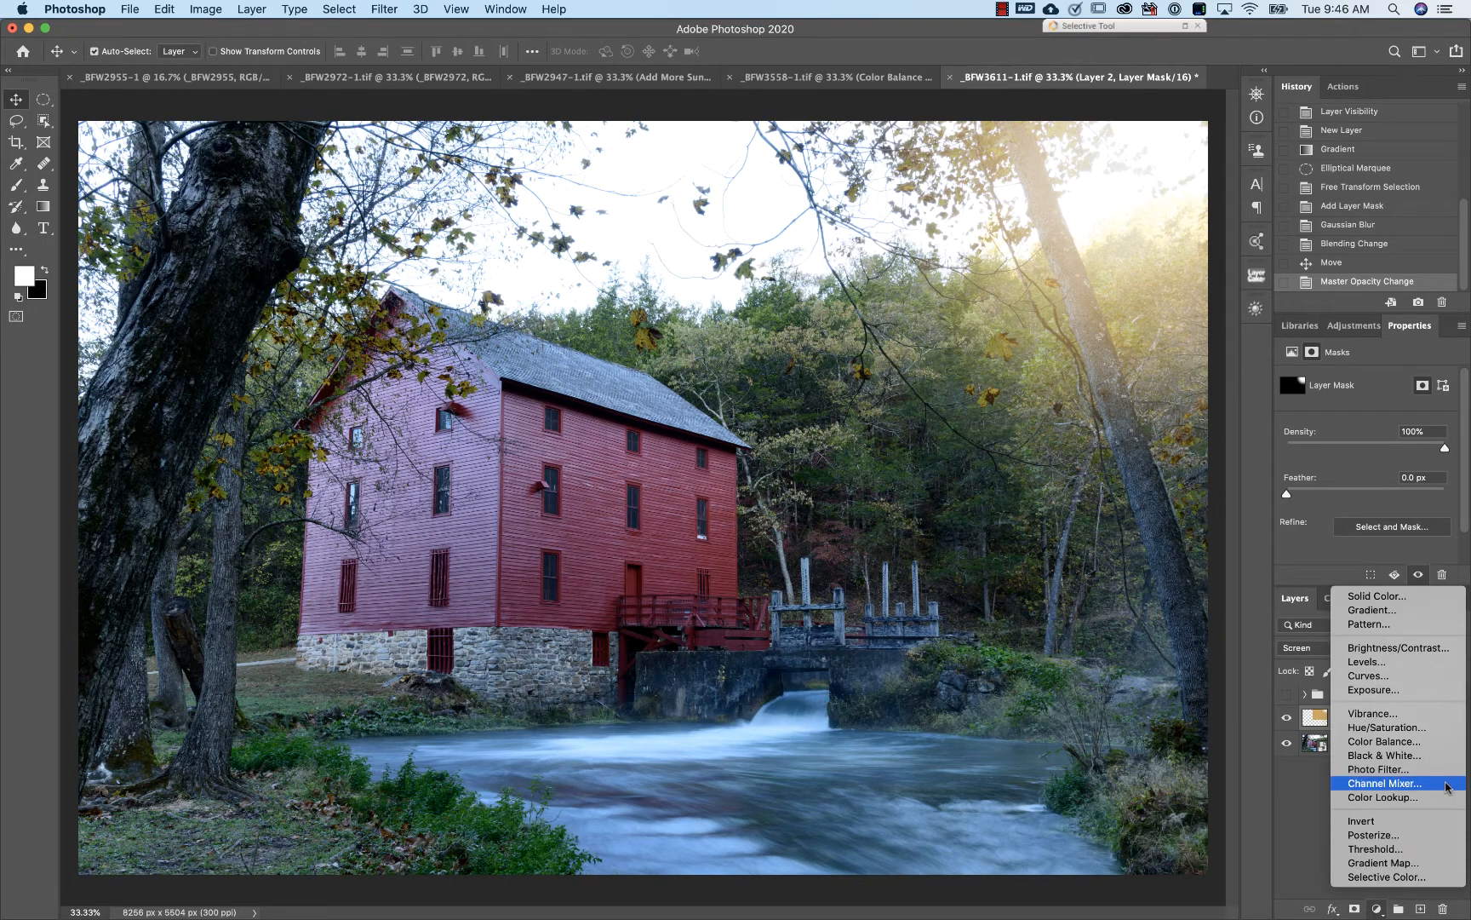
click(1452, 744)
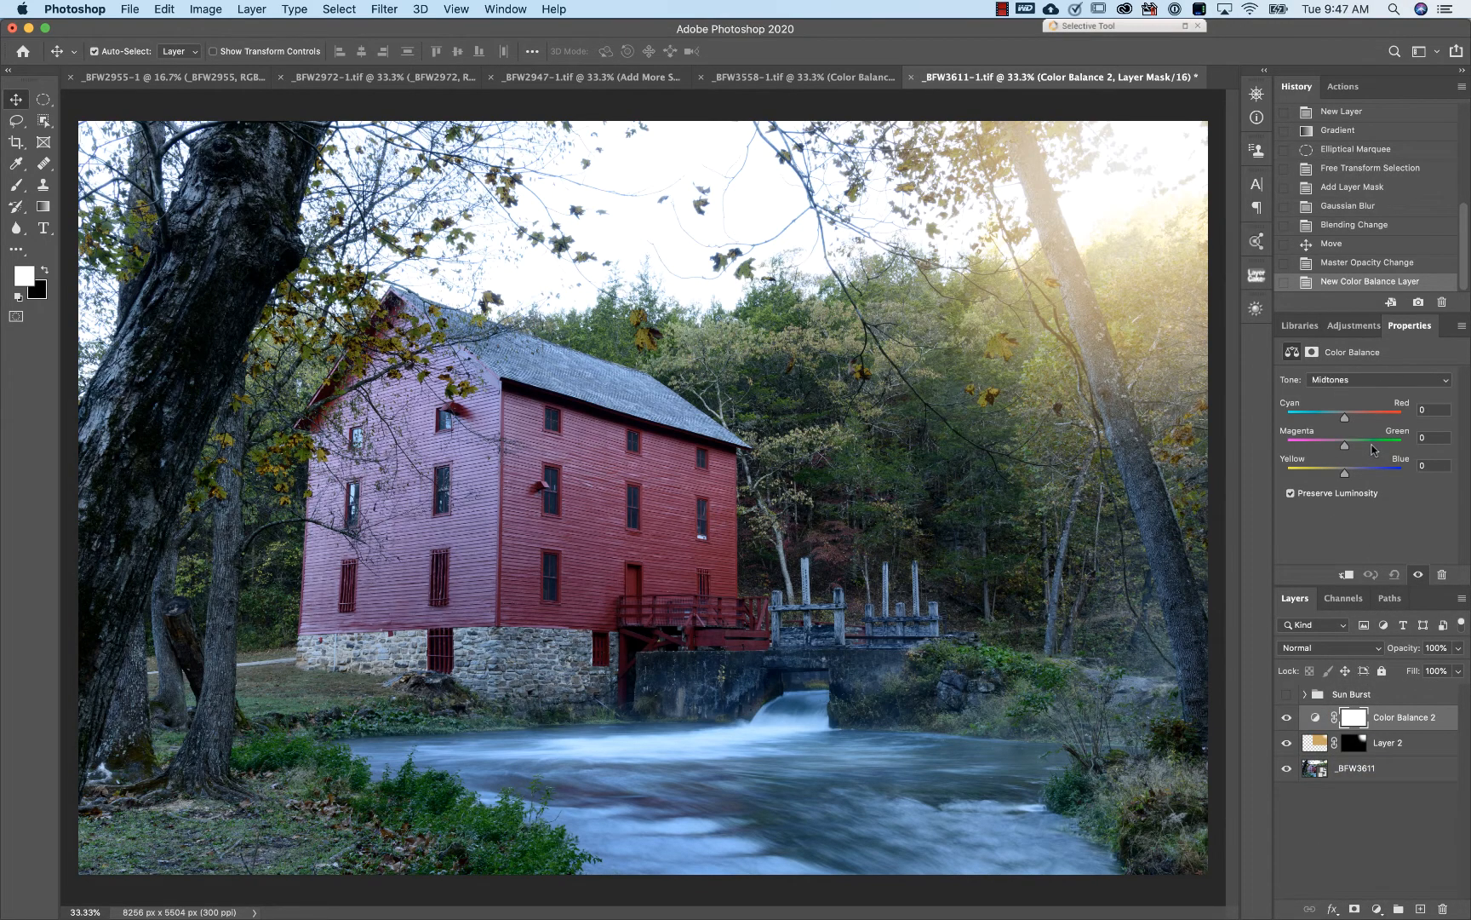
drag(1345, 419, 1357, 417)
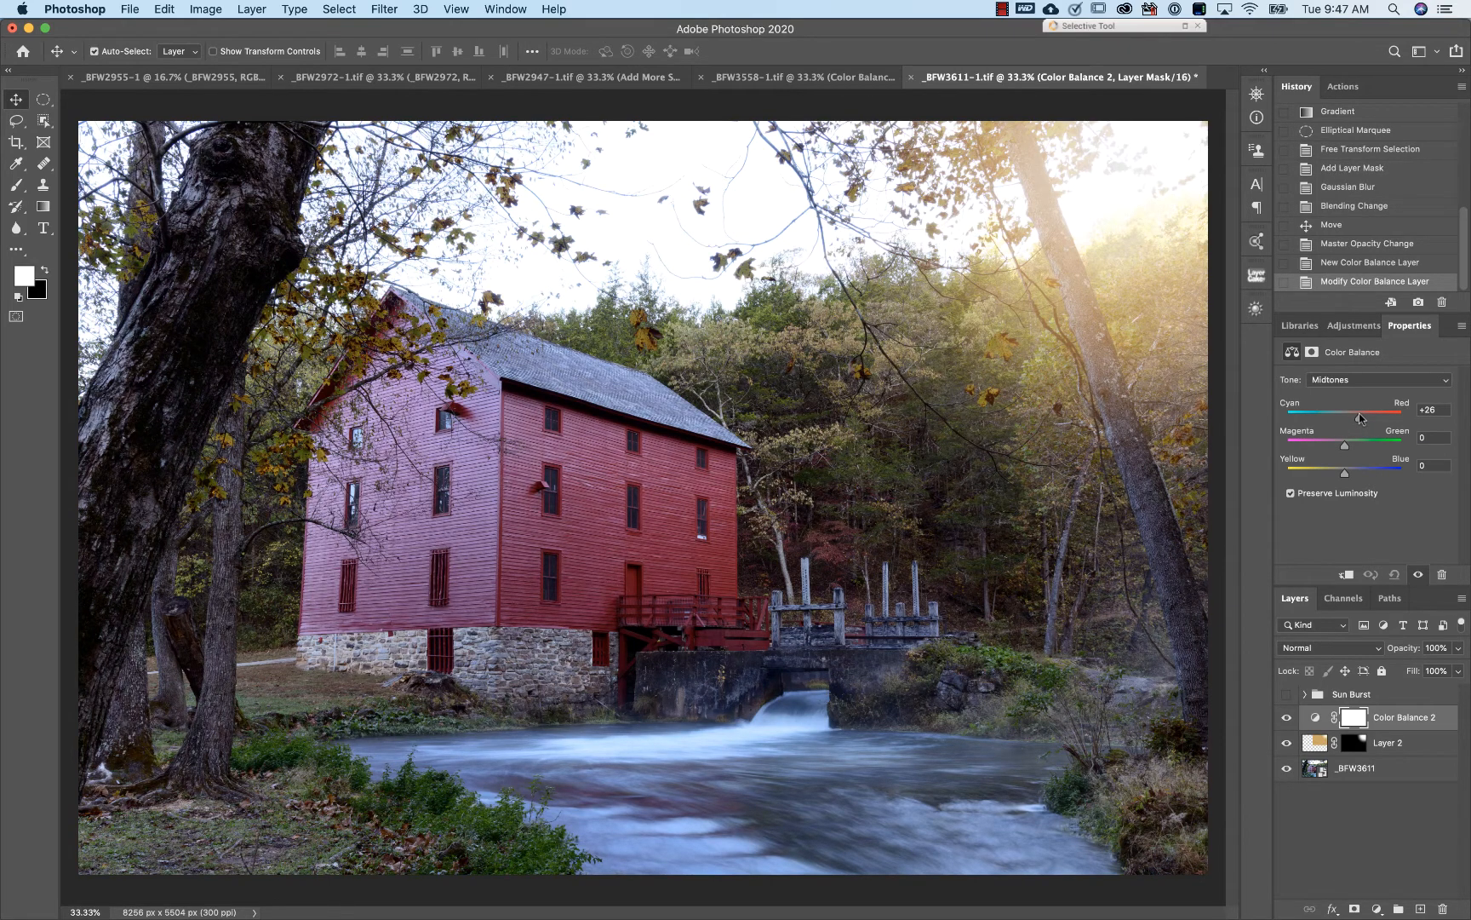
drag(1359, 417, 1359, 418)
drag(1345, 474, 1341, 473)
- Set the Color Balance highlights to Cyan-Red +25 and Yellow-Blue -25
click(1394, 385)
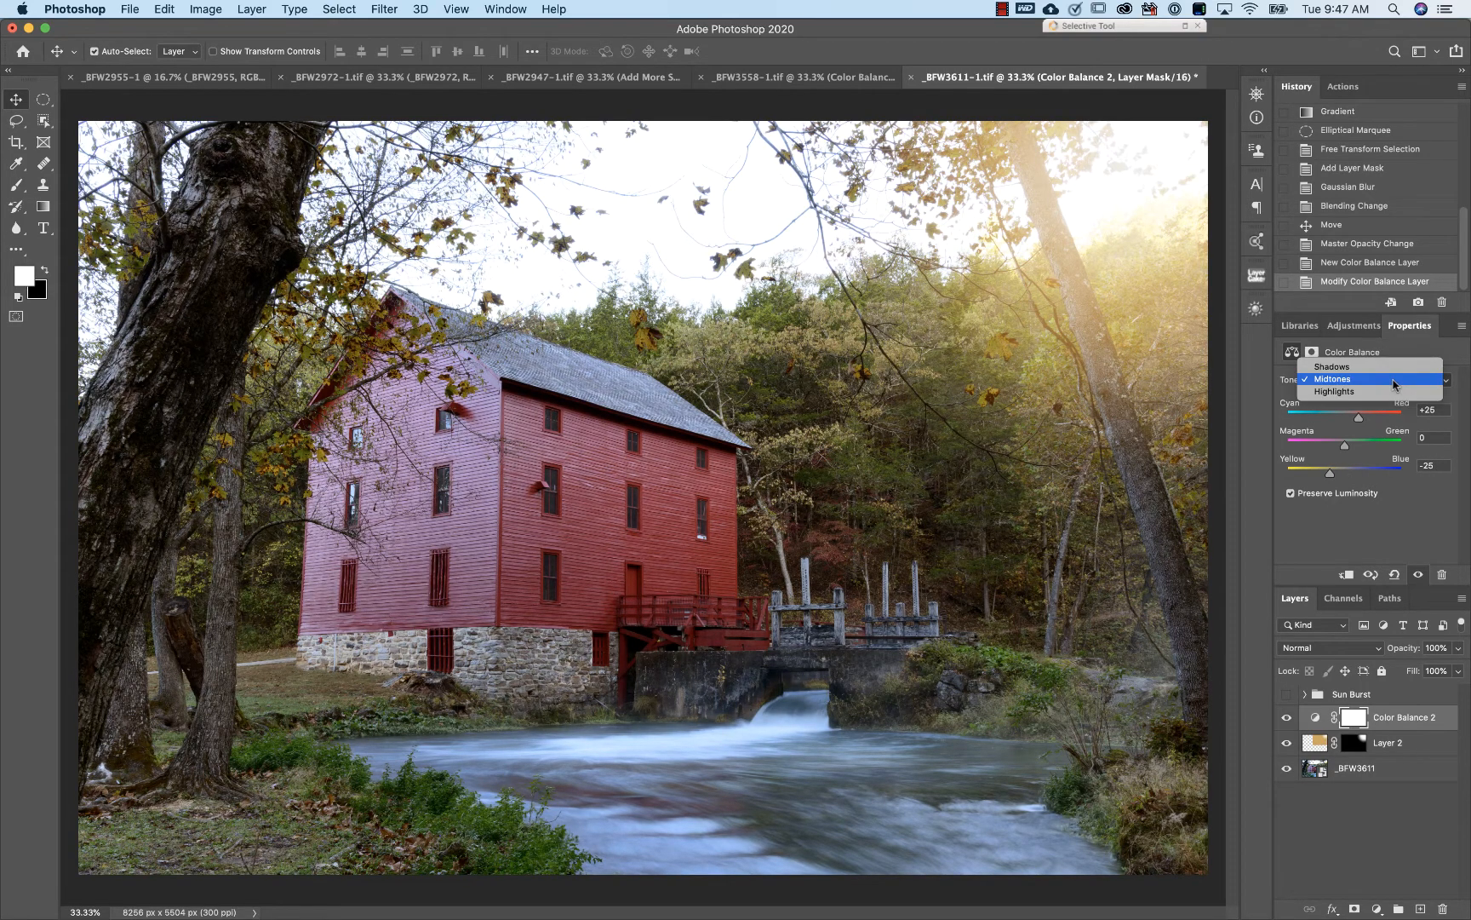
click(1393, 392)
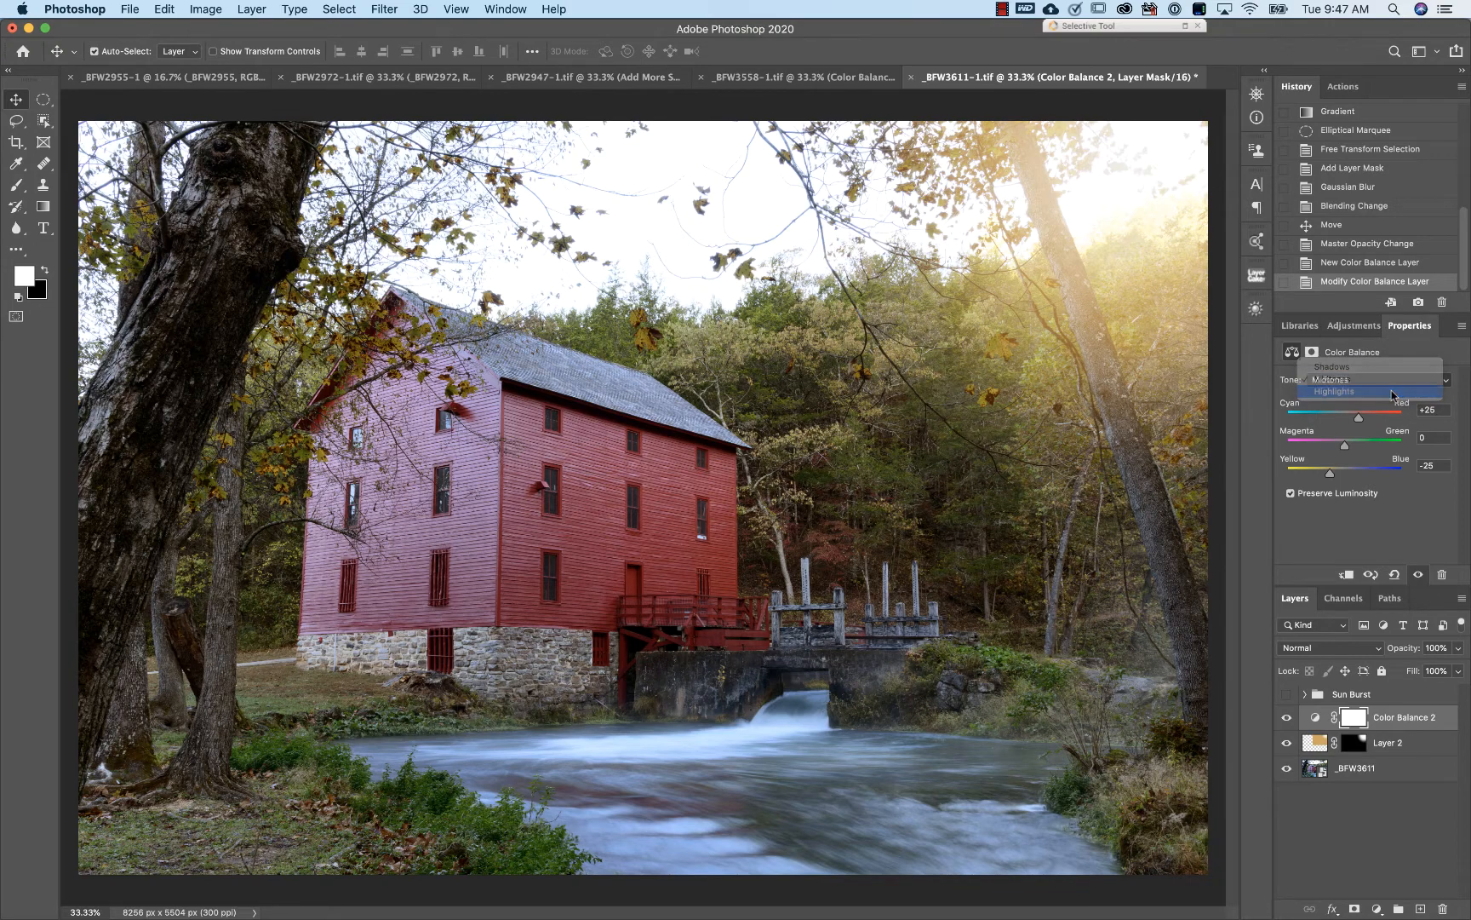
drag(1346, 414, 1360, 421)
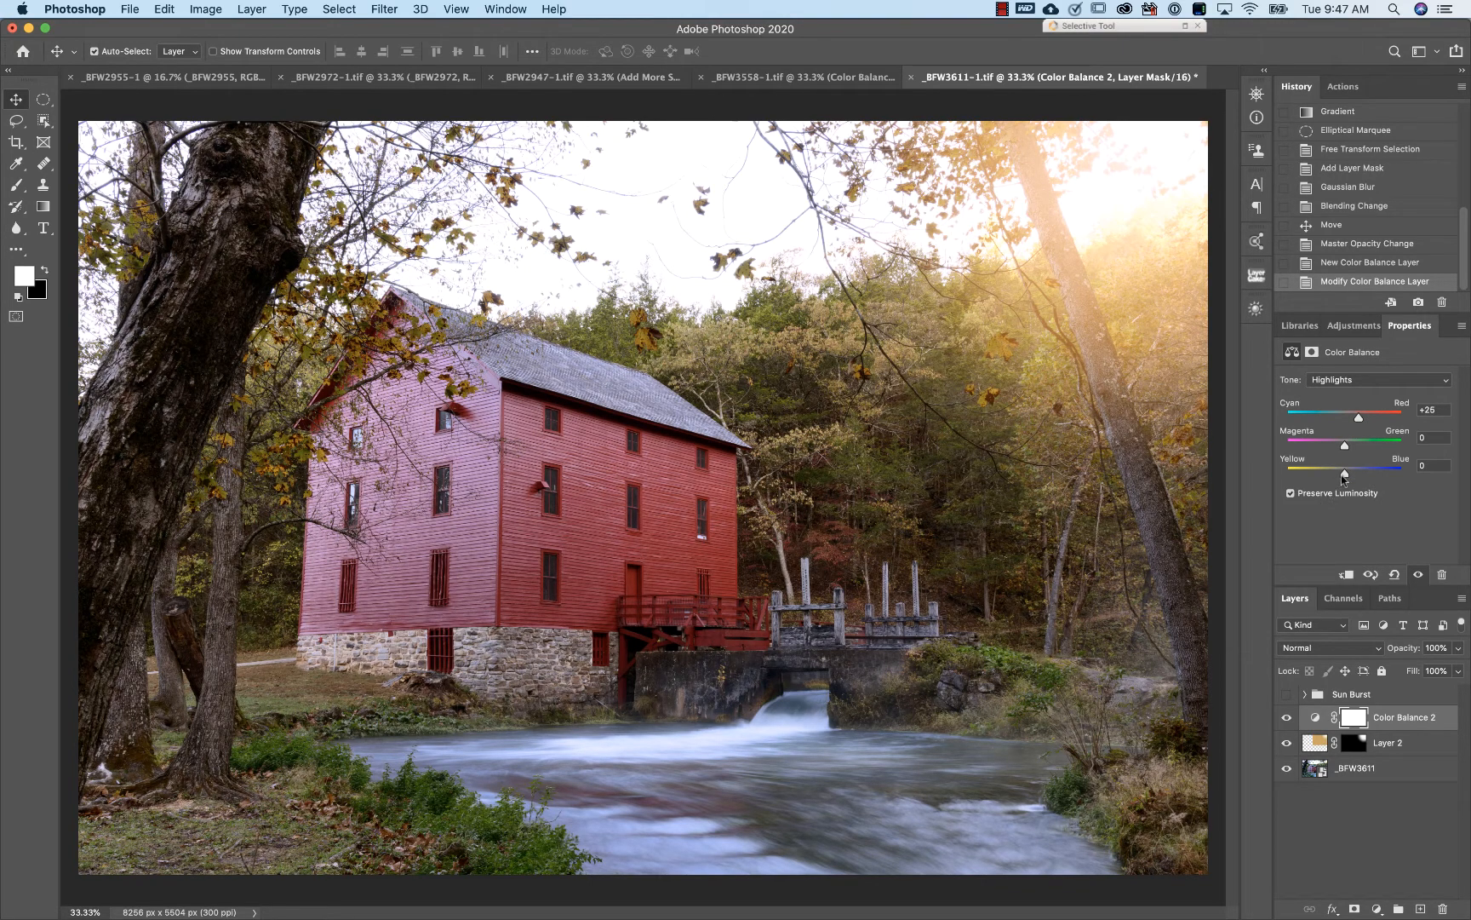
drag(1345, 476, 1333, 477)
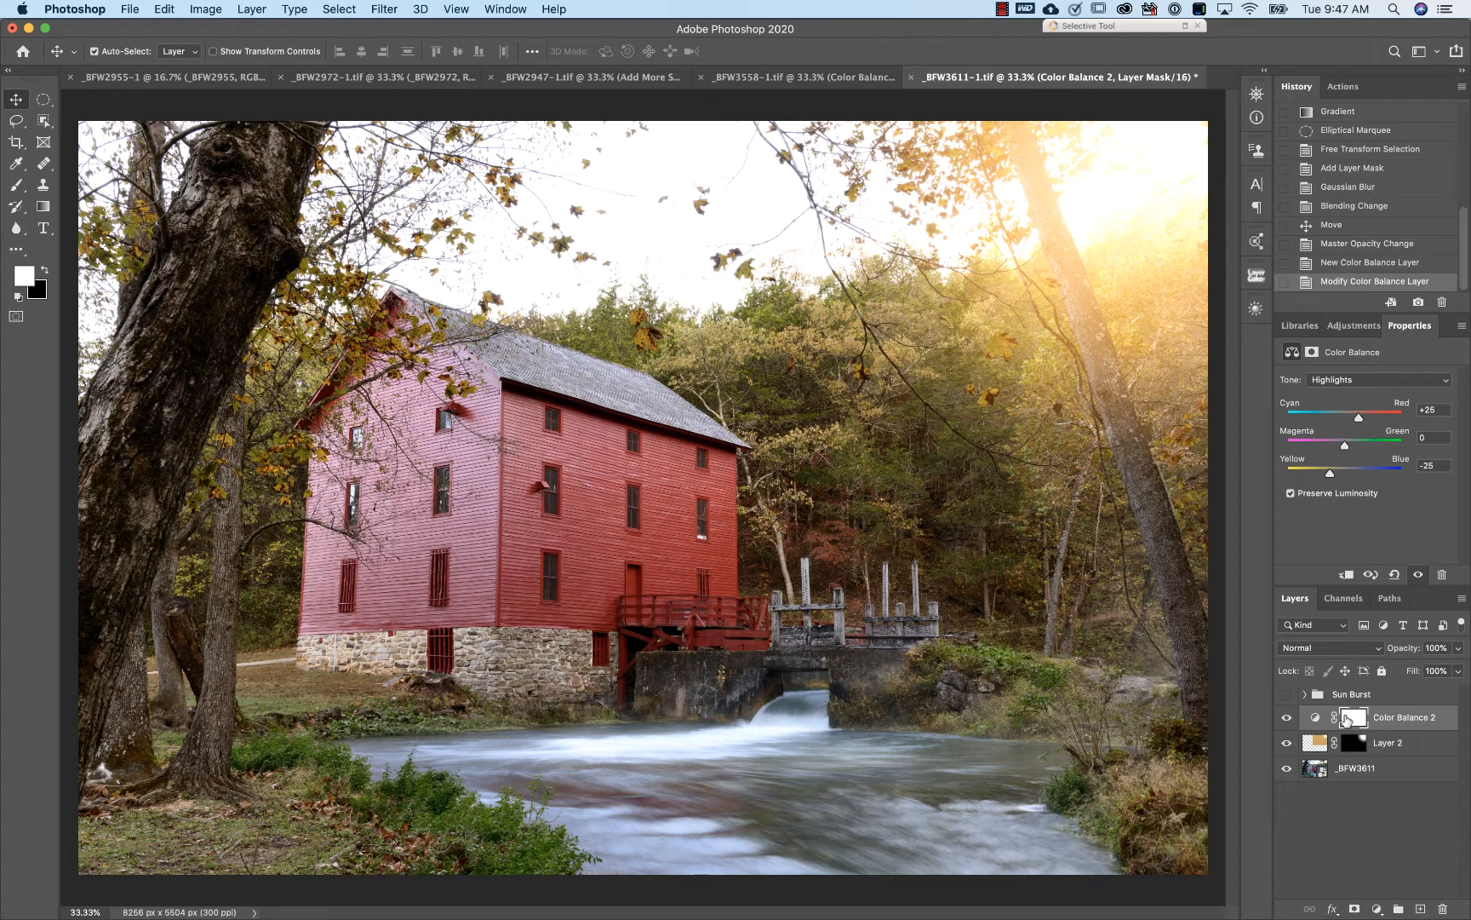
- Invert the Color Balance mask to black and paint the warming back over the treetops with a 900-pixel white brush at 30% opacity
key(super+i)
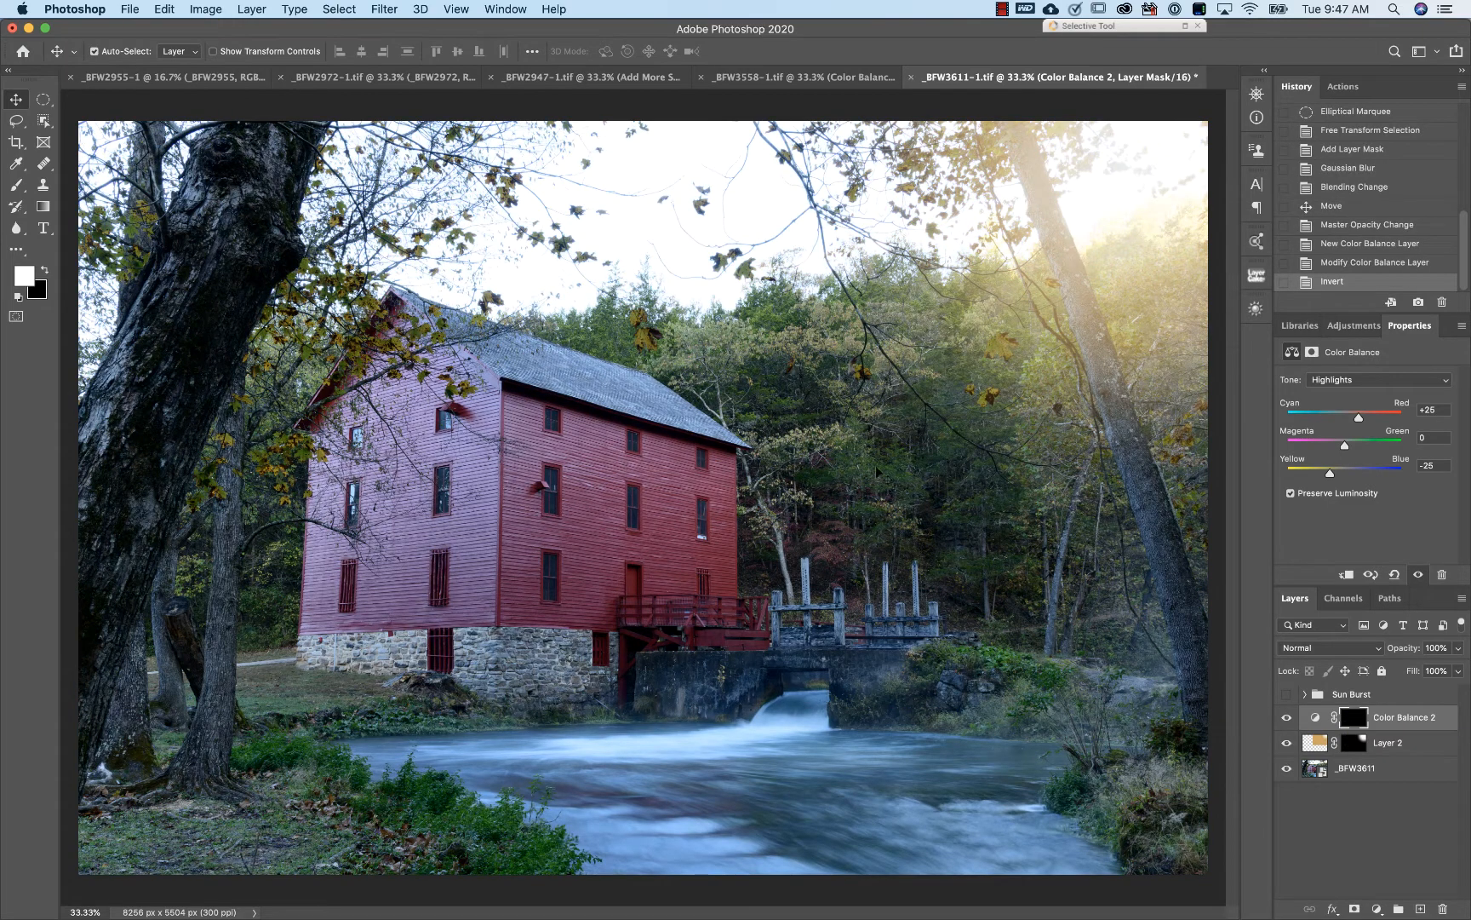
key(b)
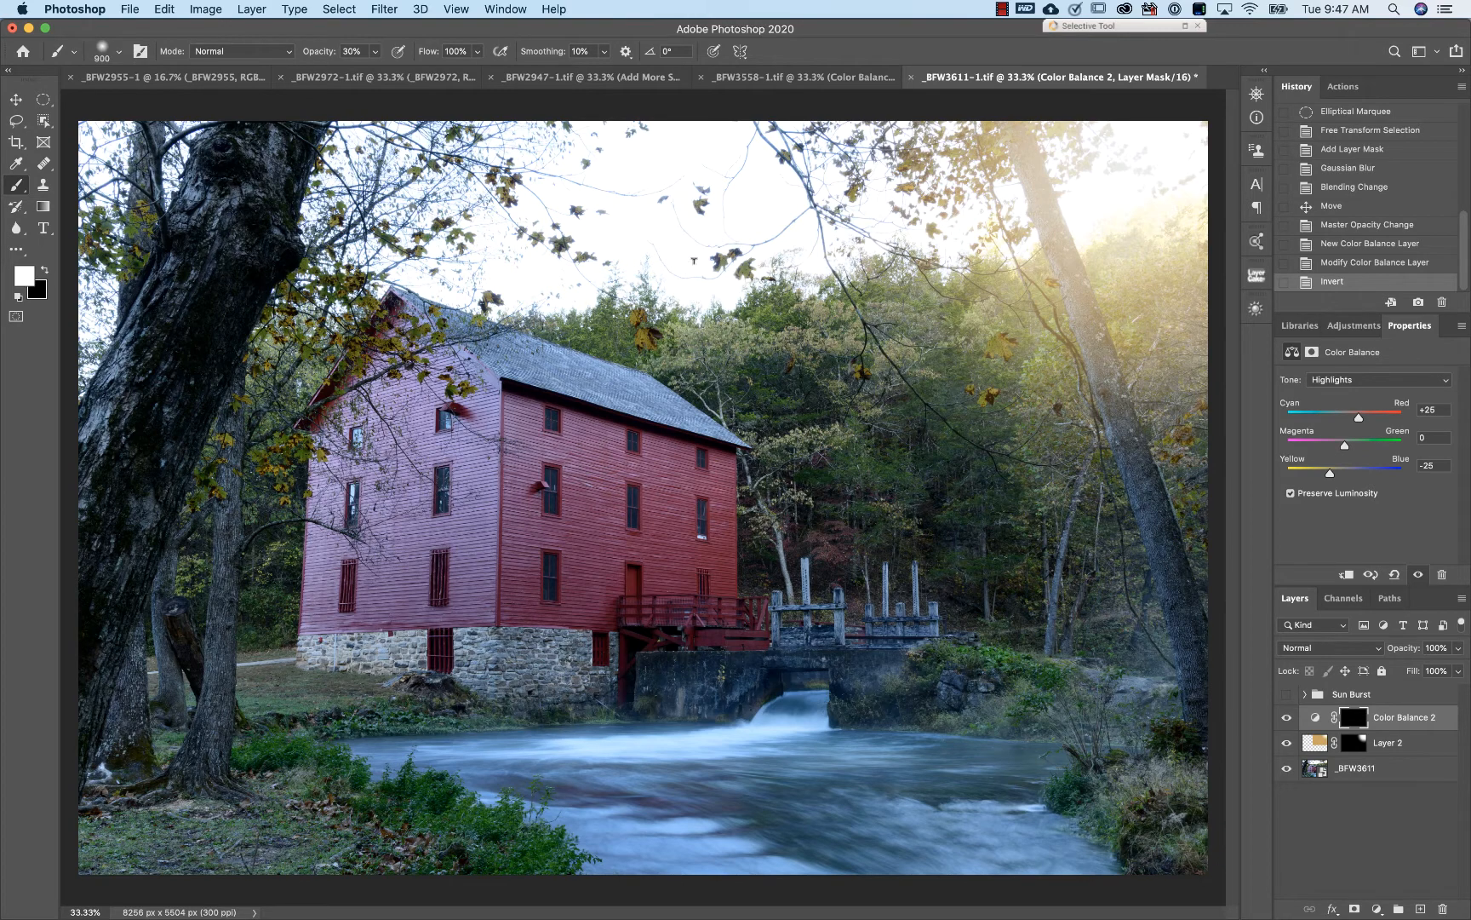
mouse_move(694, 261)
mouse_down()
mouse_move(934, 254)
mouse_move(927, 234)
mouse_up()
drag(828, 258, 882, 245)
drag(778, 267, 831, 253)
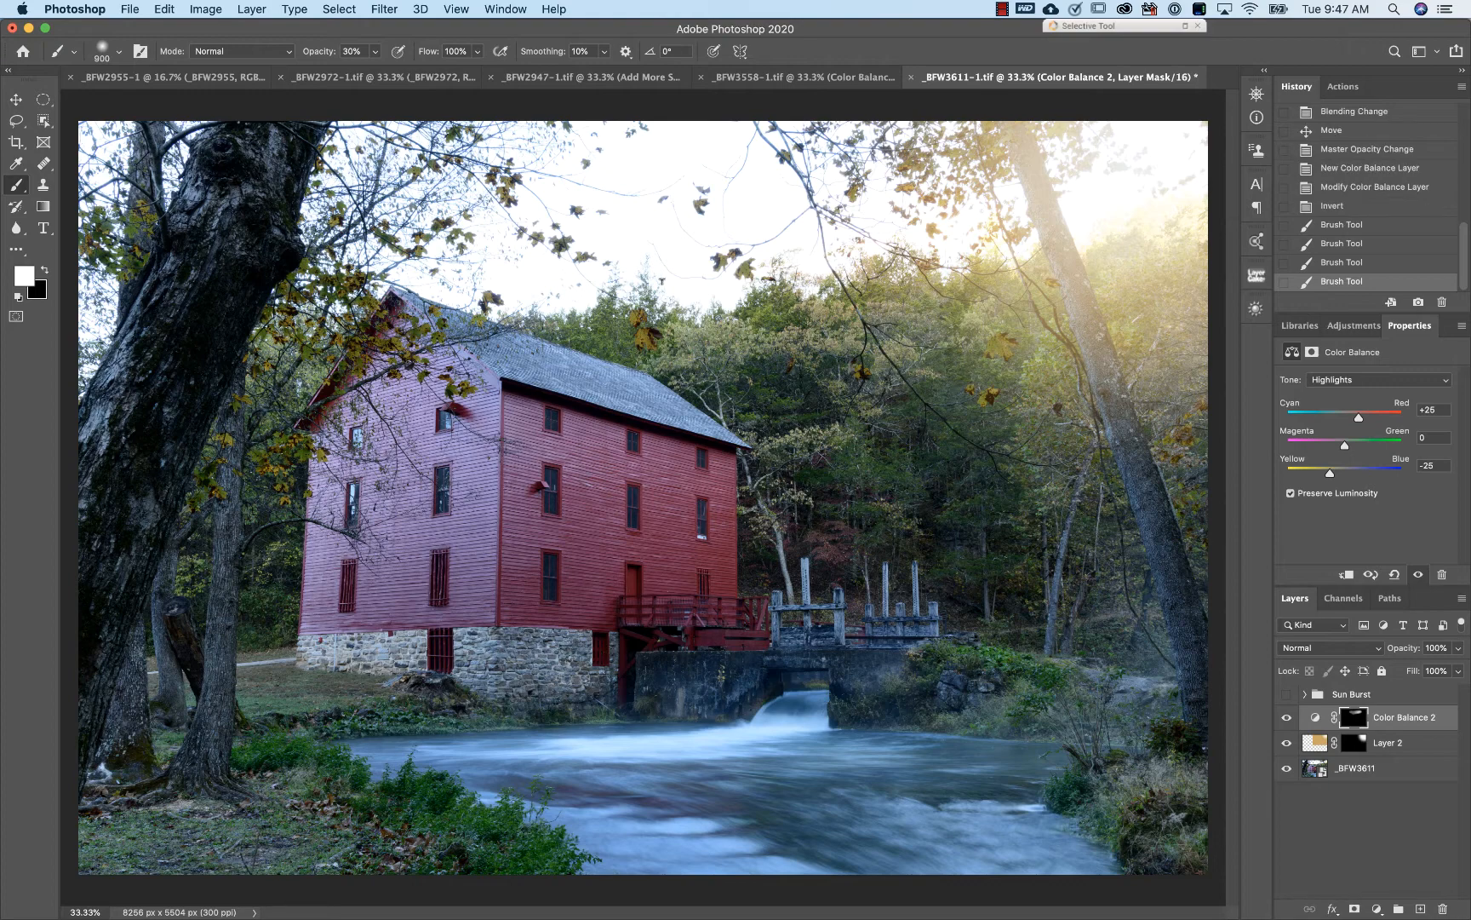
mouse_move(662, 282)
mouse_down()
mouse_move(819, 257)
mouse_move(683, 264)
mouse_up()
mouse_move(550, 281)
mouse_down()
mouse_move(758, 274)
mouse_move(613, 304)
mouse_move(972, 234)
mouse_up()
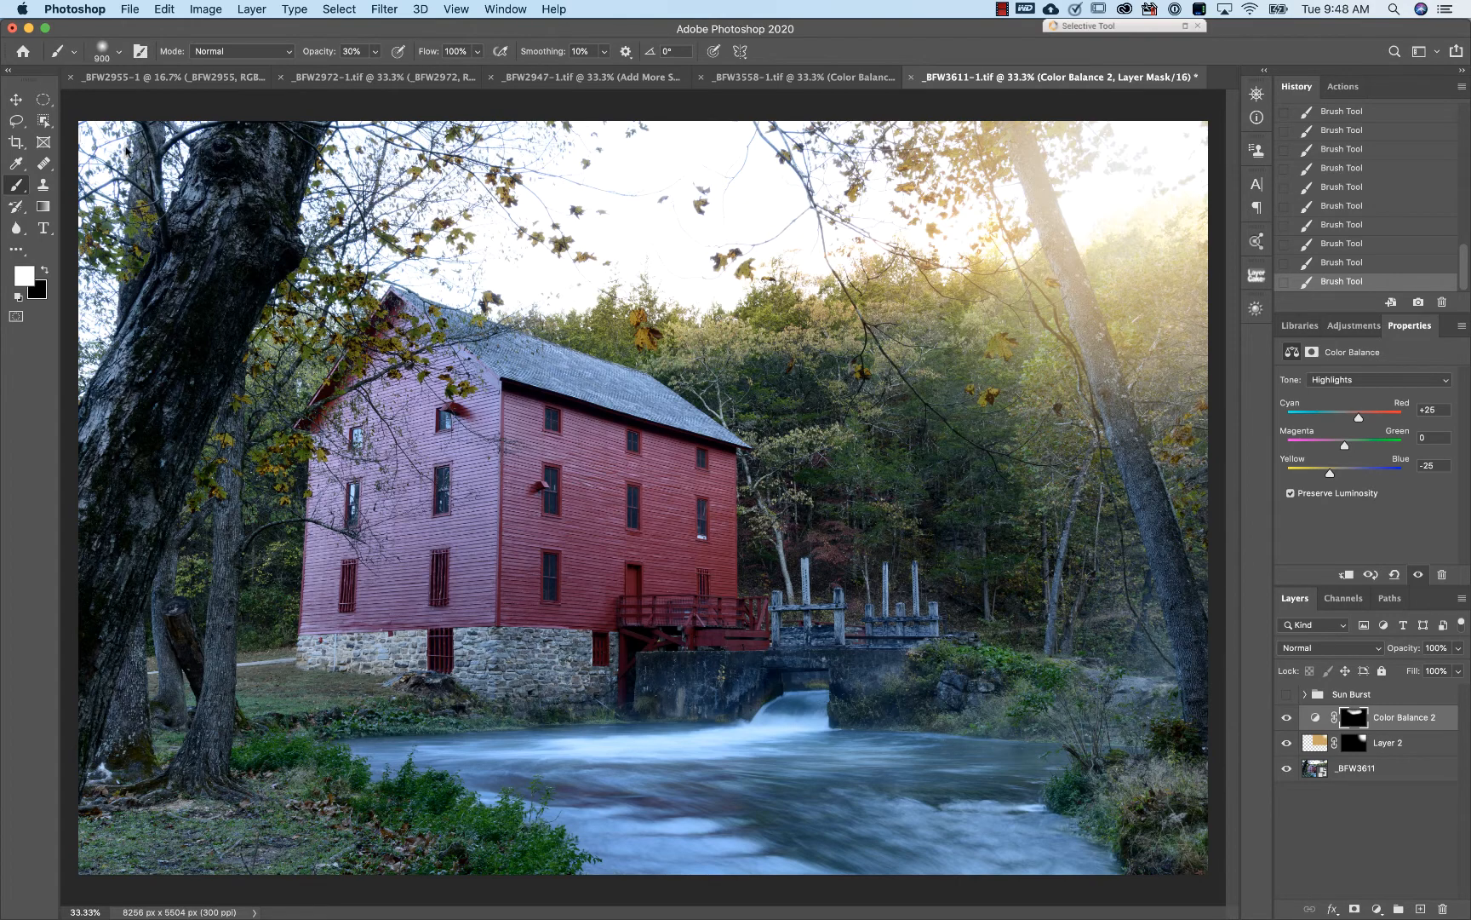
- Paint the warming onto the left trees, grassy bank and the mill's front wall and roof with smaller white brushes, including 400 and 500 pixels
key(bracketleft)
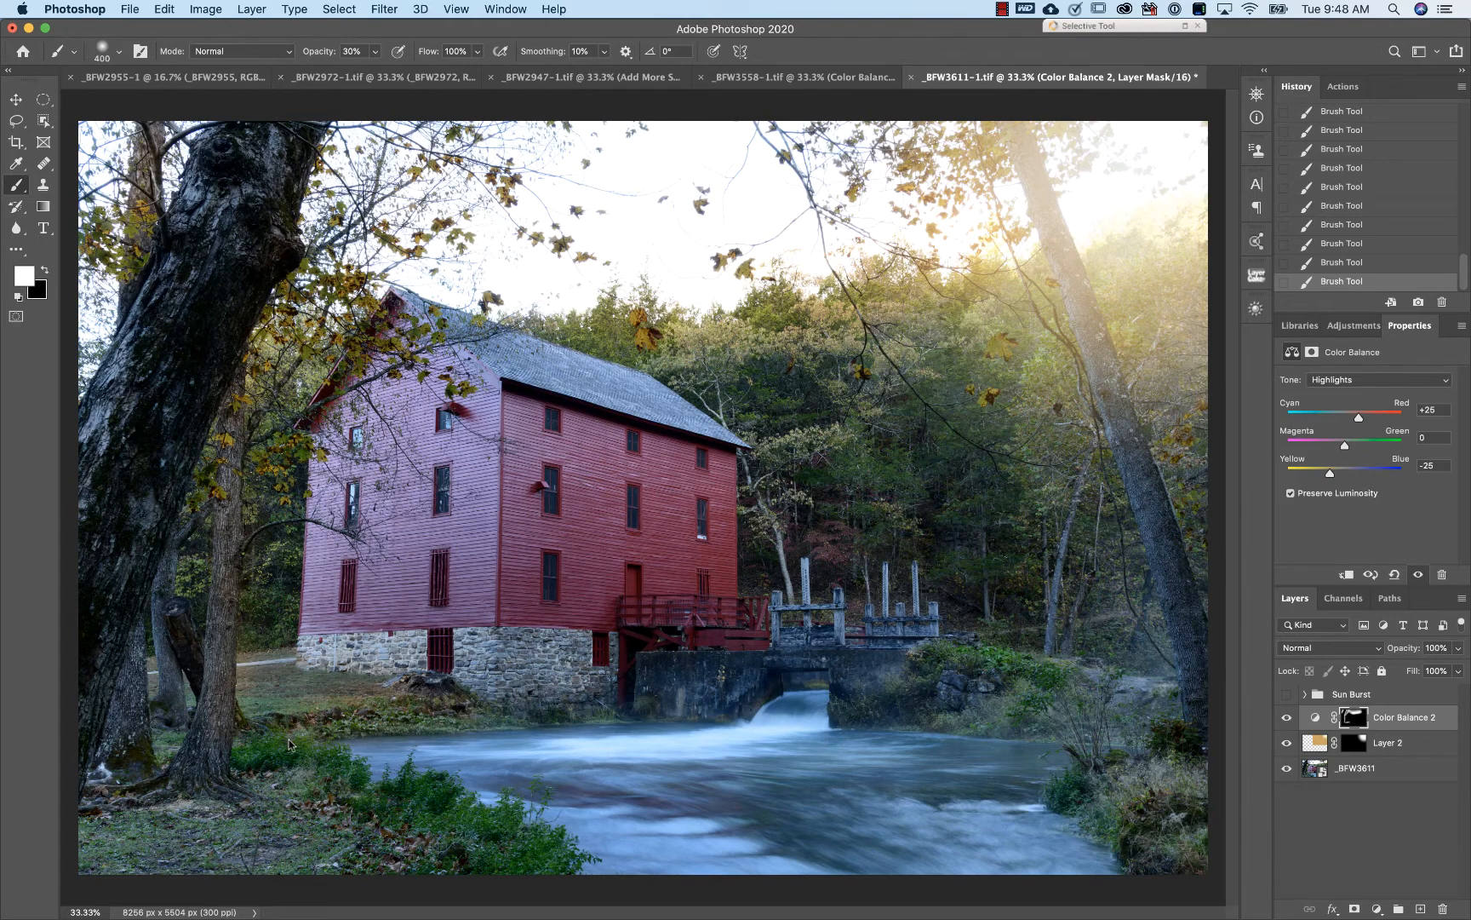
key(bracketleft)
key(bracketright)
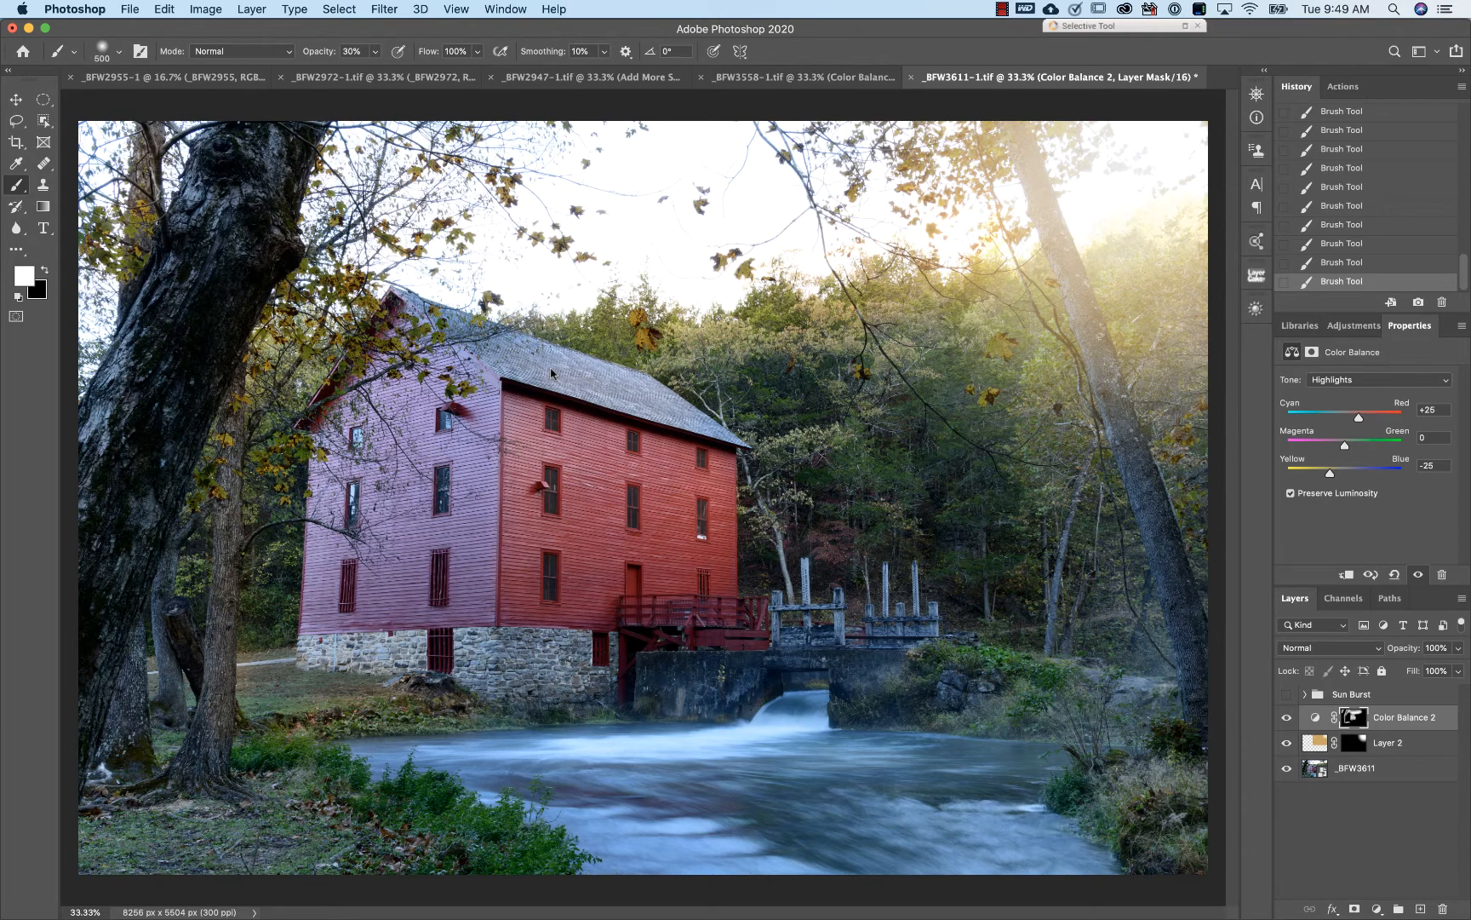
key(bracketleft)
key(bracketleft)
key(bracketleft)
key(bracketright)
key(bracketright)
key(bracketright)
key(bracketright)
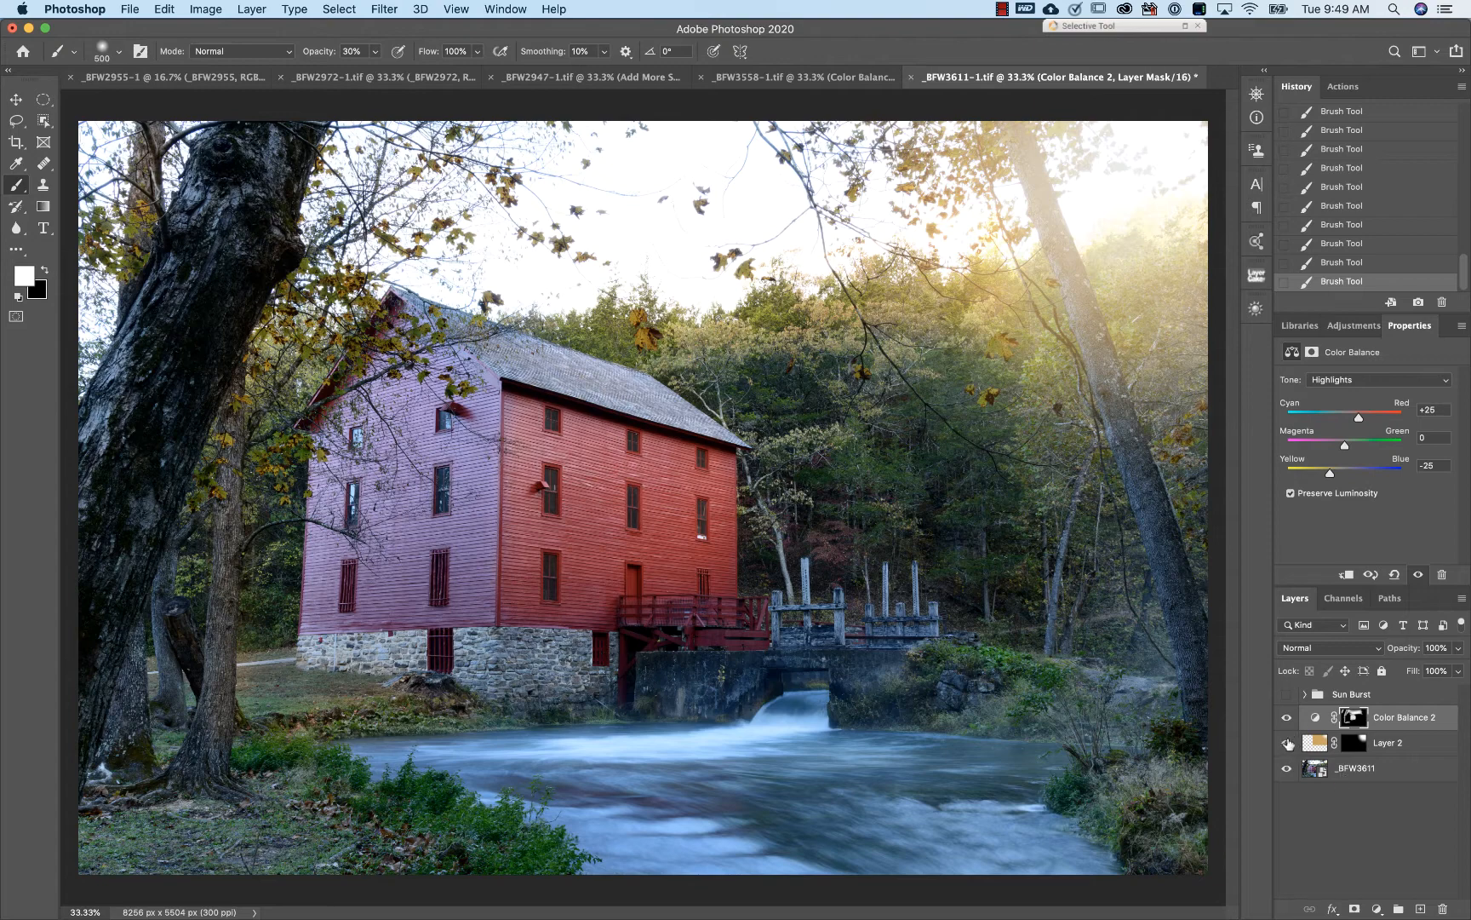
- Group the gradient glow layer with its Color Balance adjustment and compare the photo with the group hidden and shown
click(1421, 741)
key(super+g)
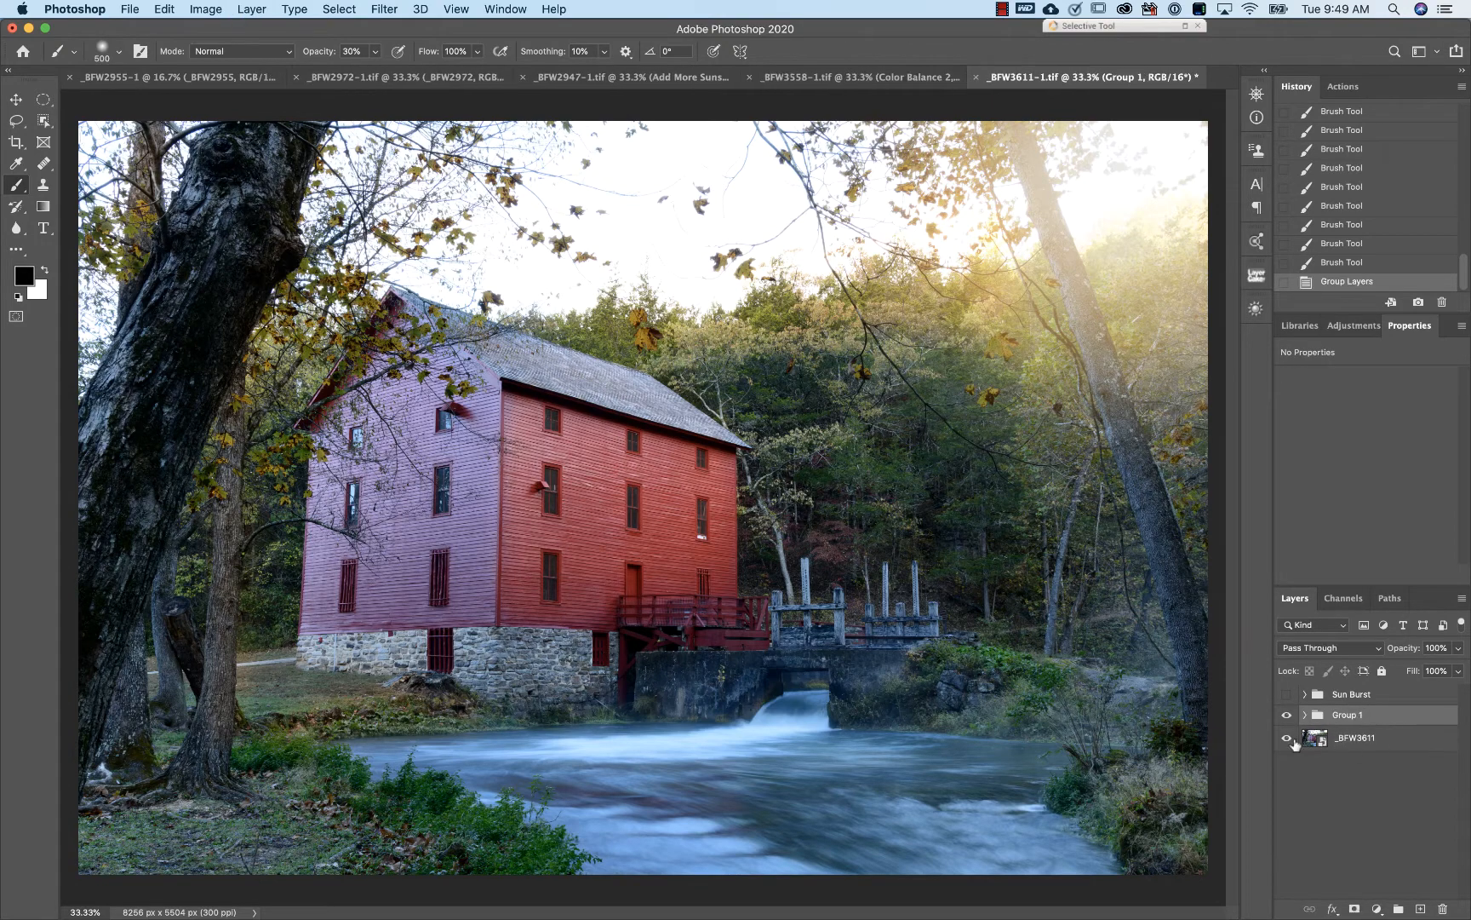
click(1286, 716)
click(1286, 717)
click(1286, 716)
click(1286, 716)
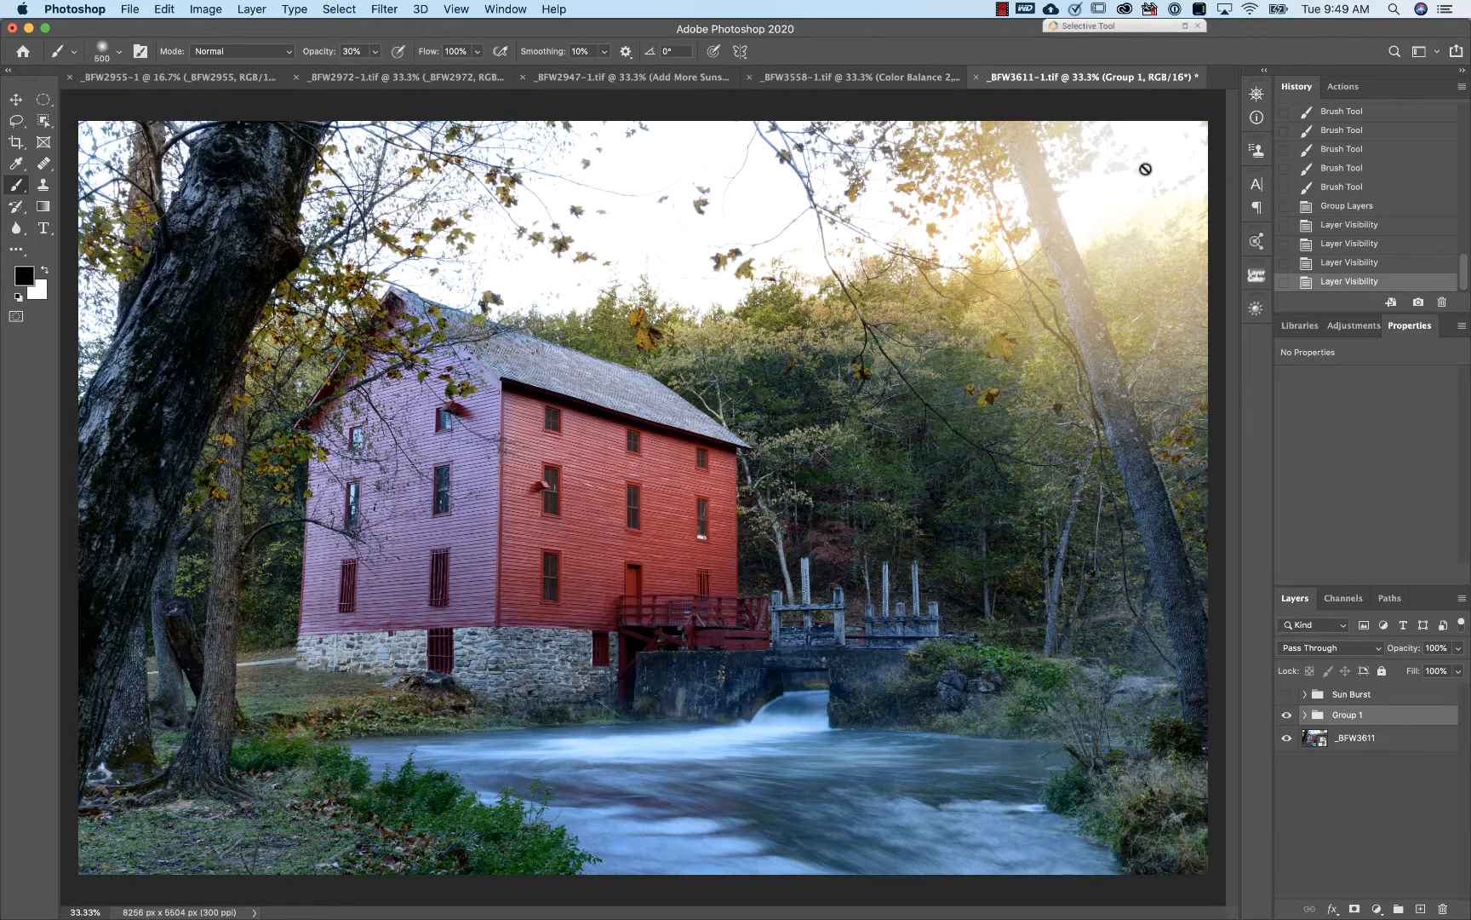
- Compare the new group with the earlier Sun Burst group, separately and combined, and with the original photo, leaving only the new group shown
click(1286, 718)
click(1285, 695)
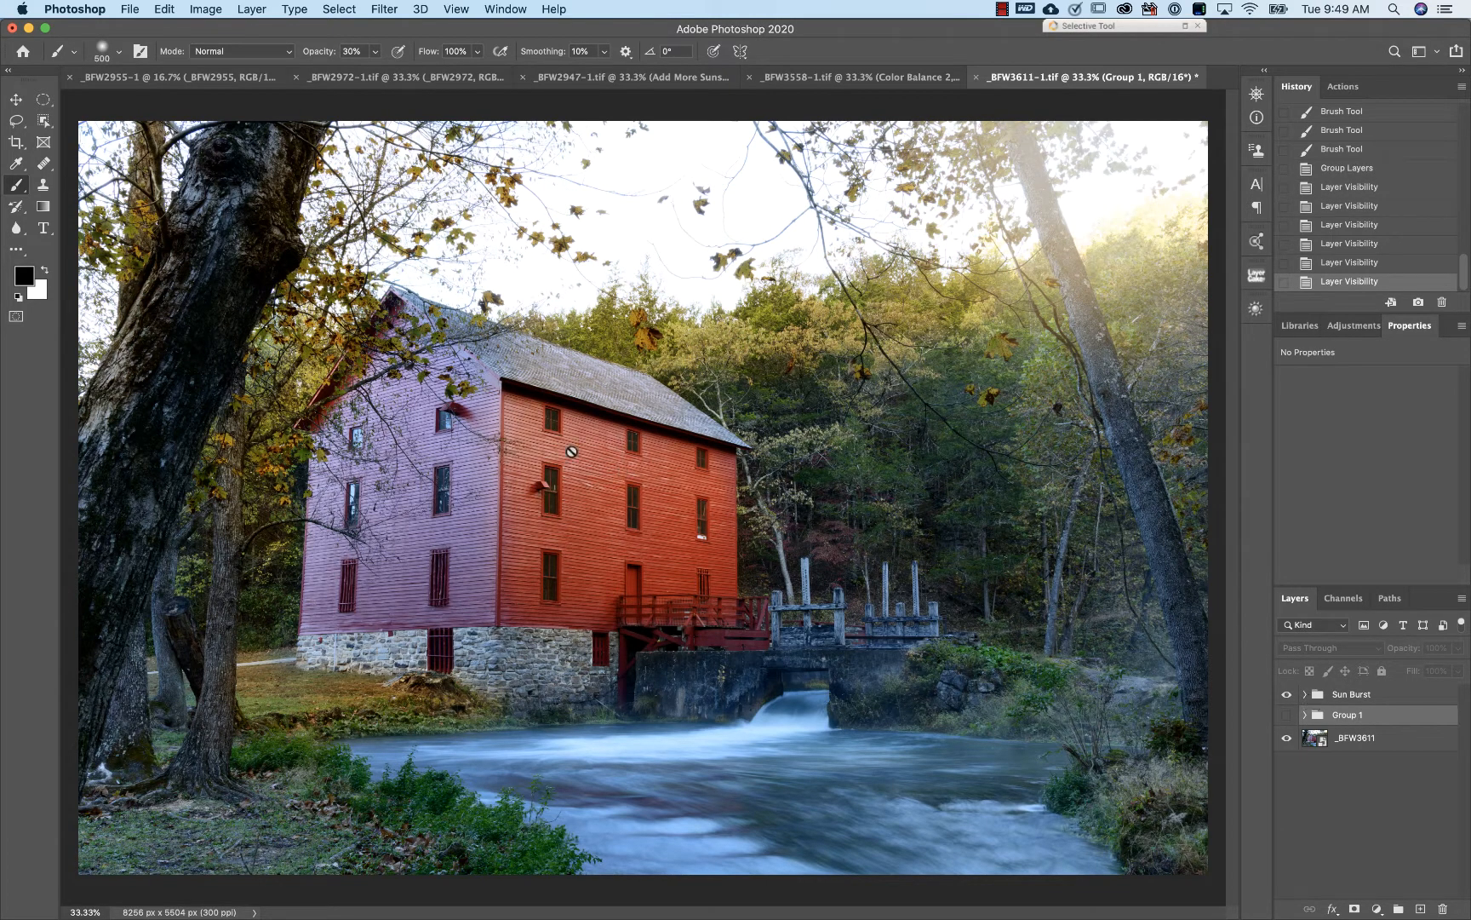
click(1287, 715)
click(1287, 694)
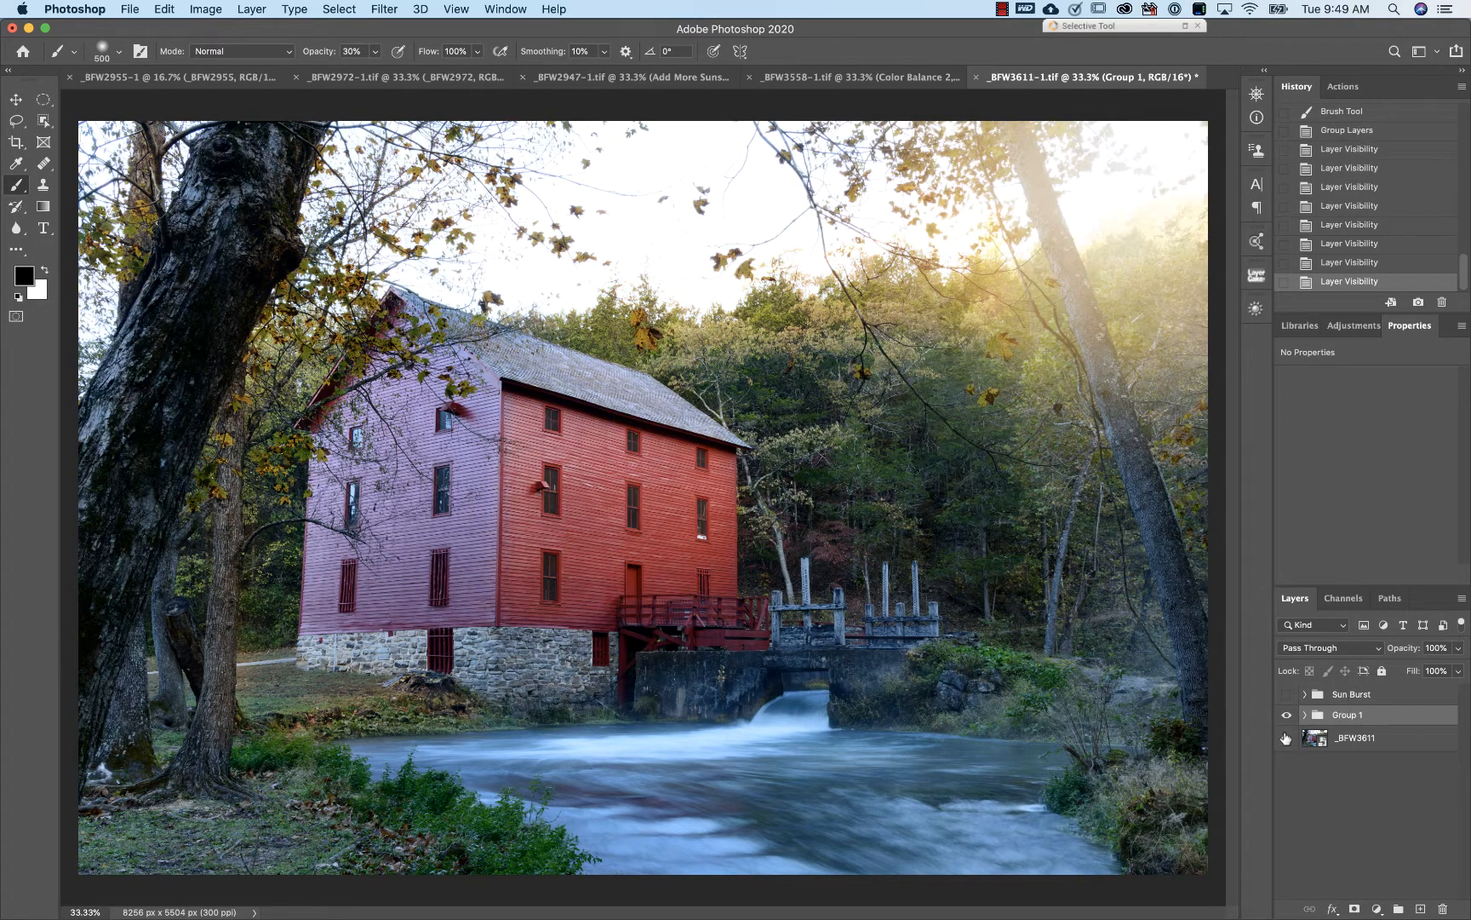
click(1286, 695)
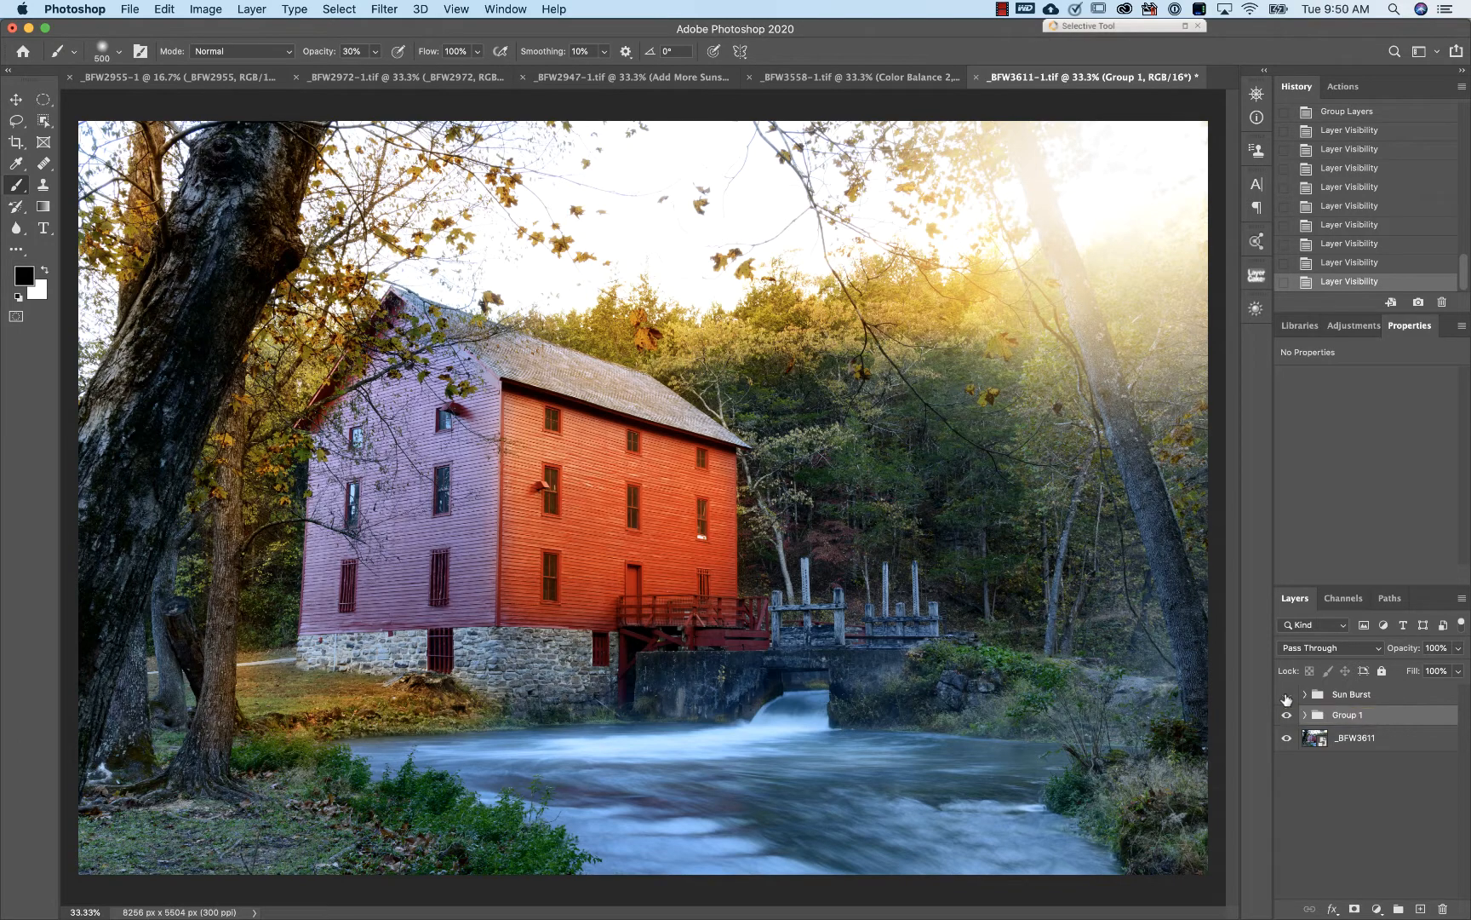
click(1287, 695)
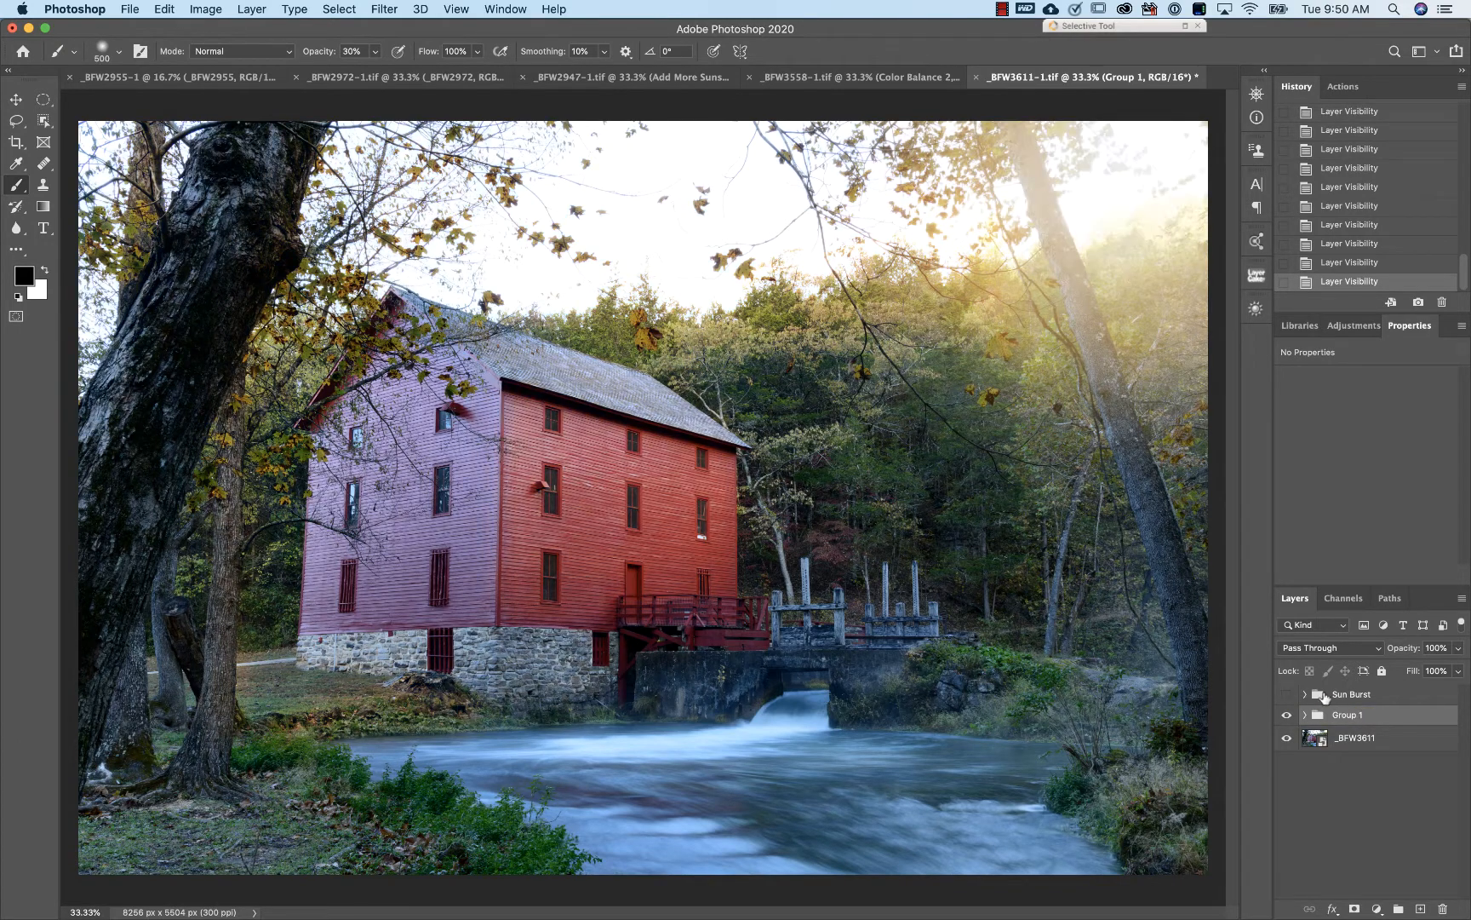
click(1287, 717)
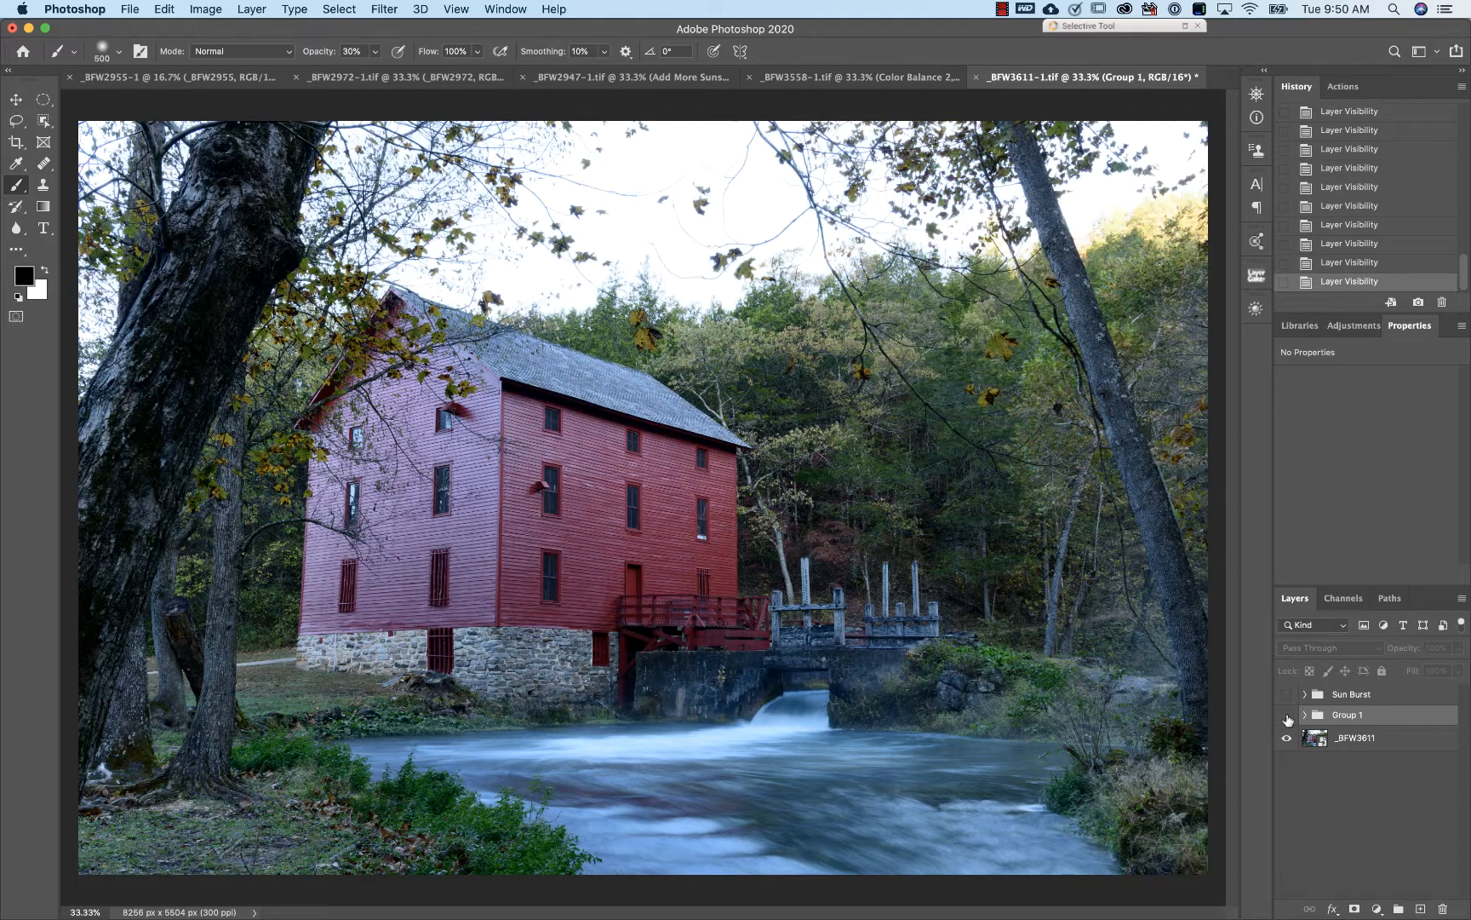
click(1287, 717)
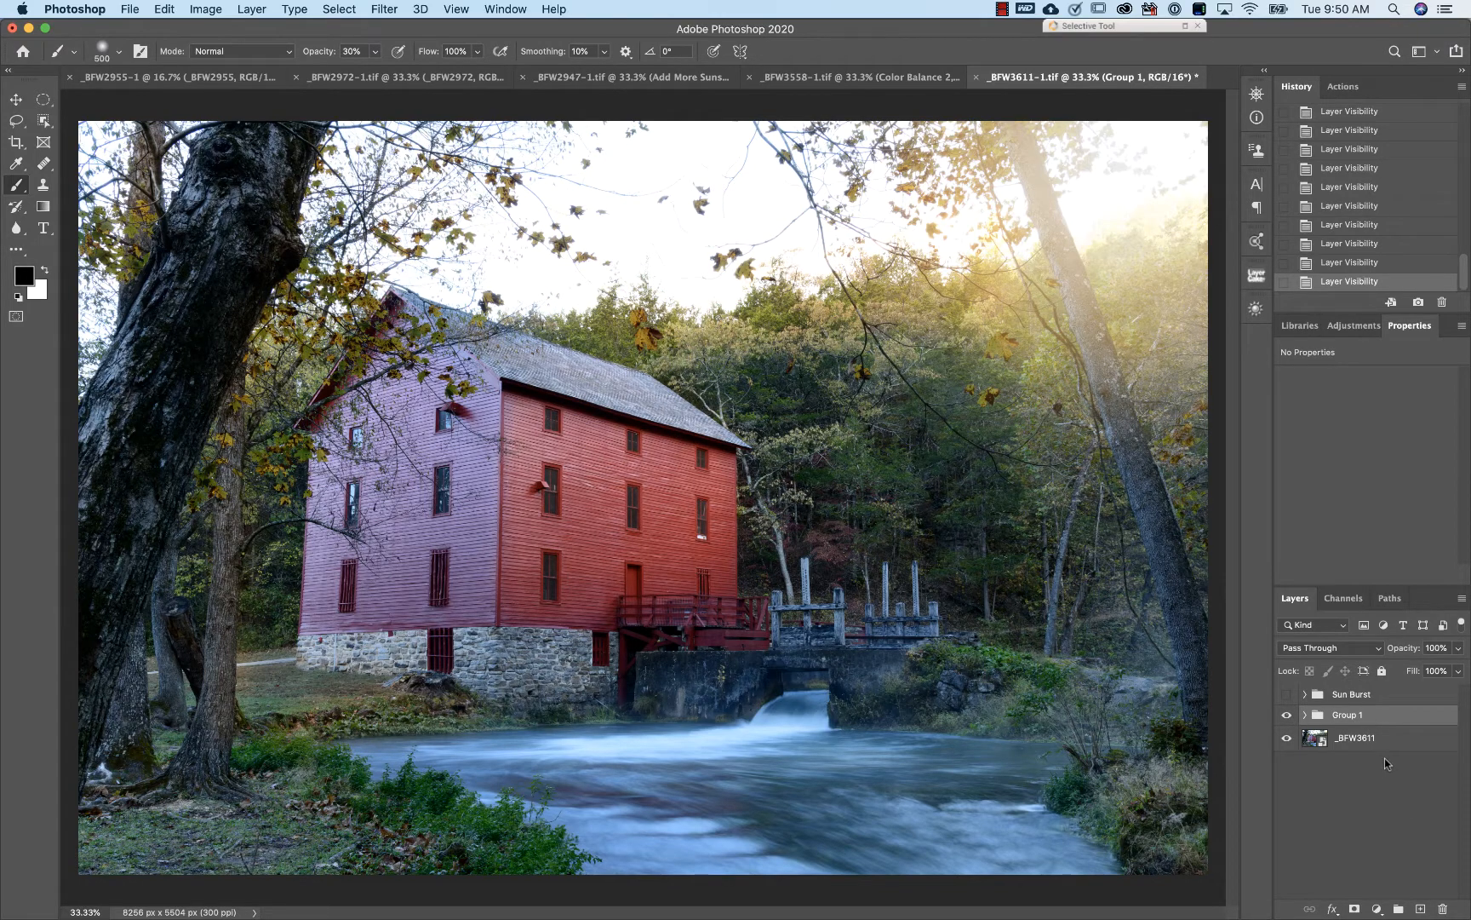